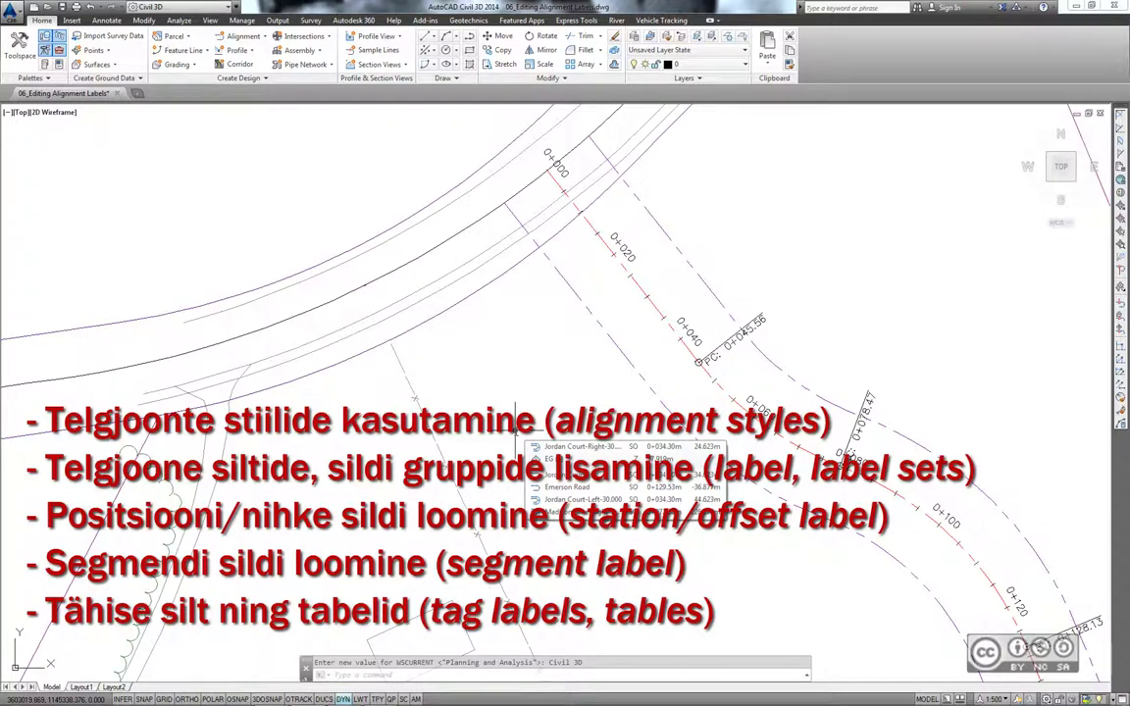
Show the Jordan Court alignment's properties: C-ROAD-CNTR with Markers style, layer C-ROAD, length 745.986m
{"action": "key", "text": "Escape"}
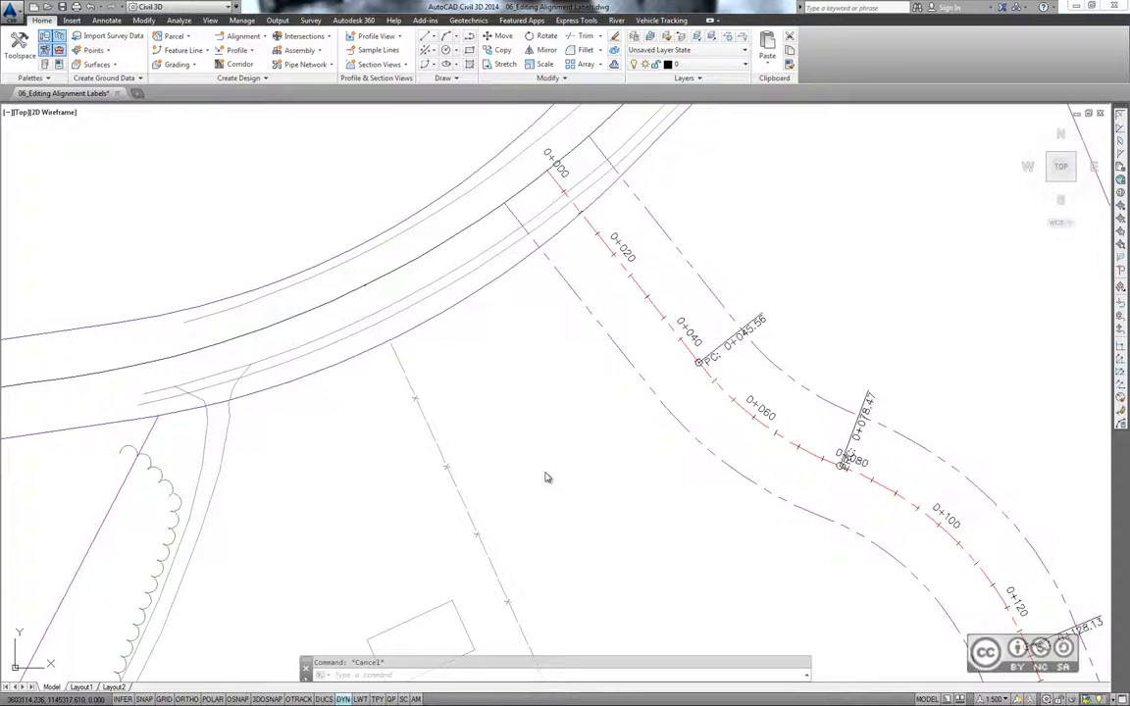
{"action": "key", "text": "ctrl+1"}
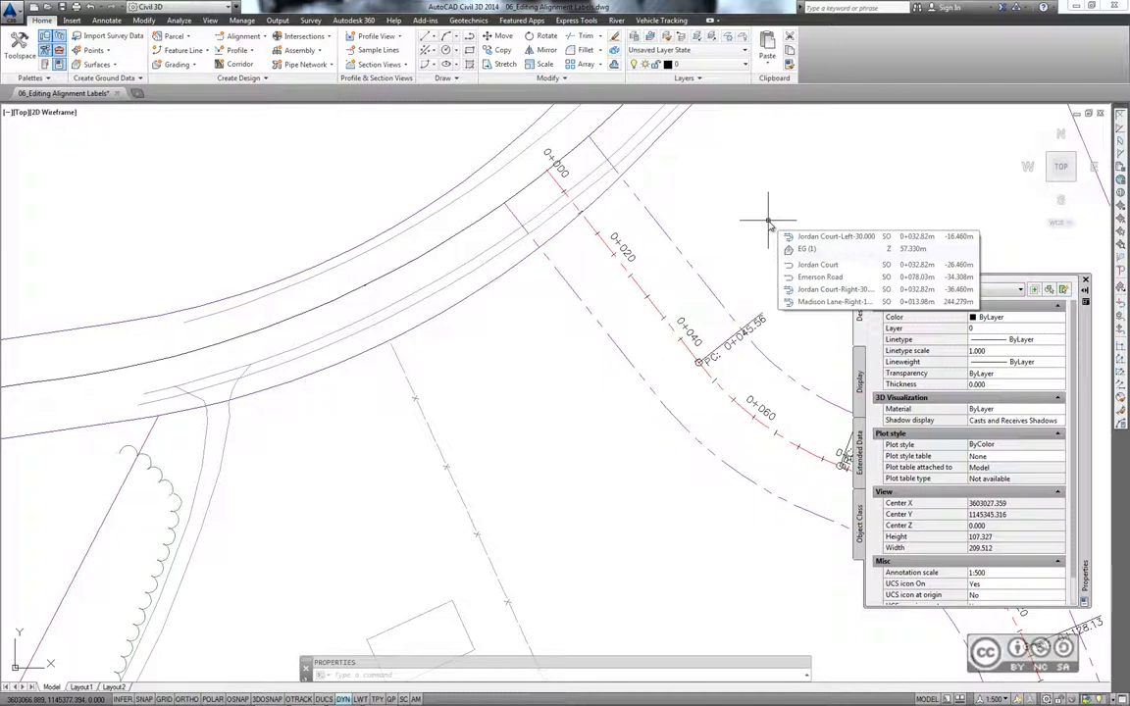
{"action": "left_click", "coordinate": [658, 310]}
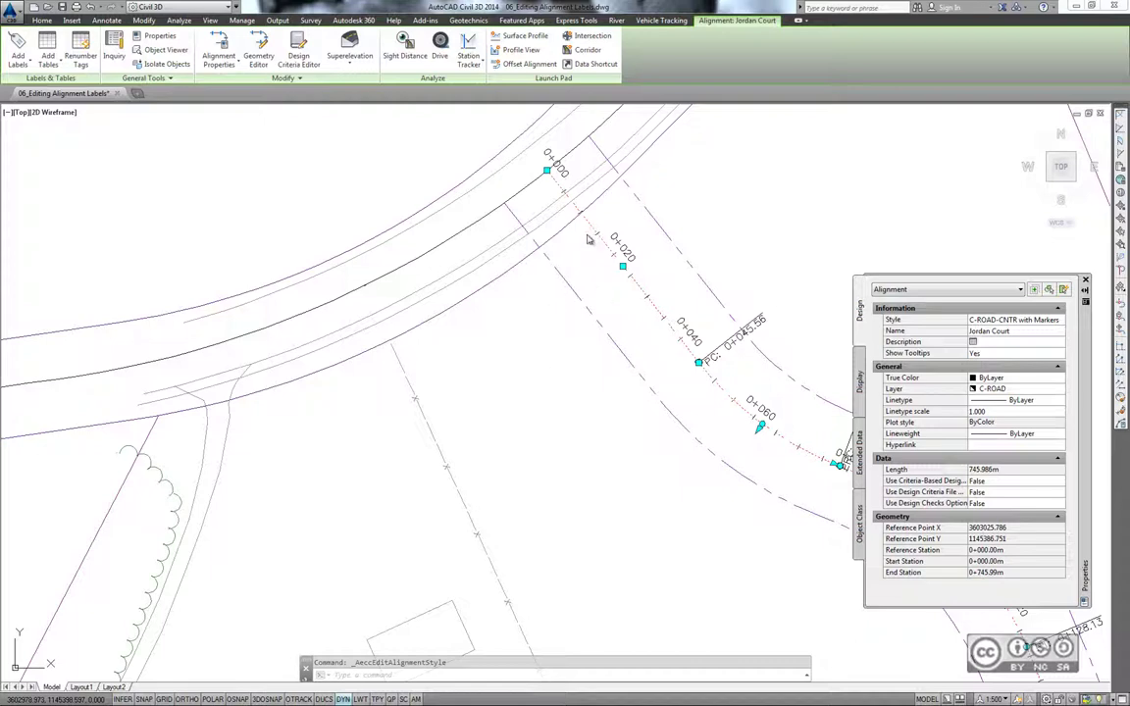
Inspect the alignment style's Display components, then begin opening 06_Alignment Styles.dwg from Moodulid
{"action": "left_click", "coordinate": [218, 64]}
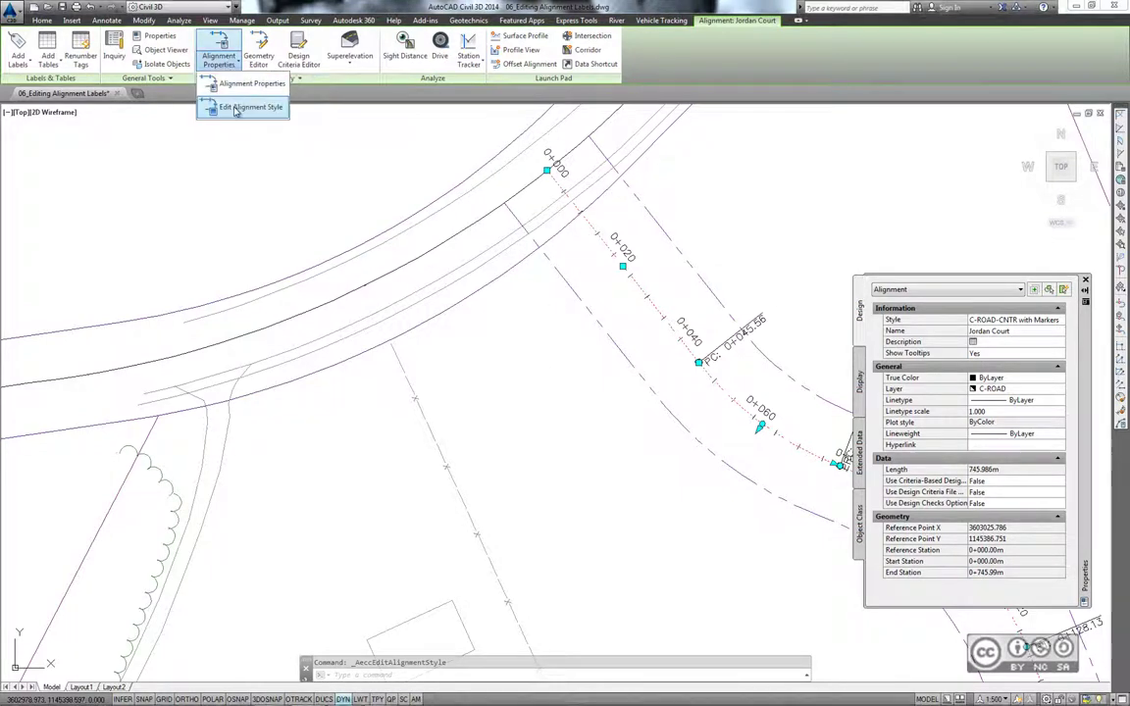
{"action": "left_click", "coordinate": [236, 110]}
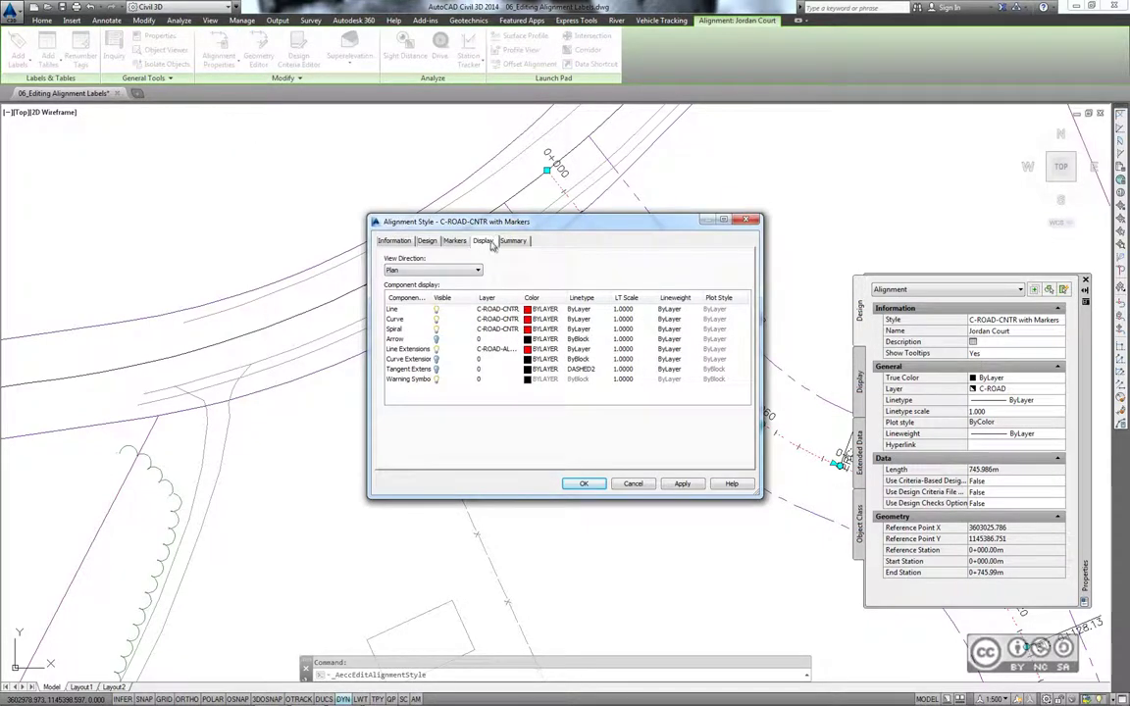
{"action": "double_click", "coordinate": [428, 297]}
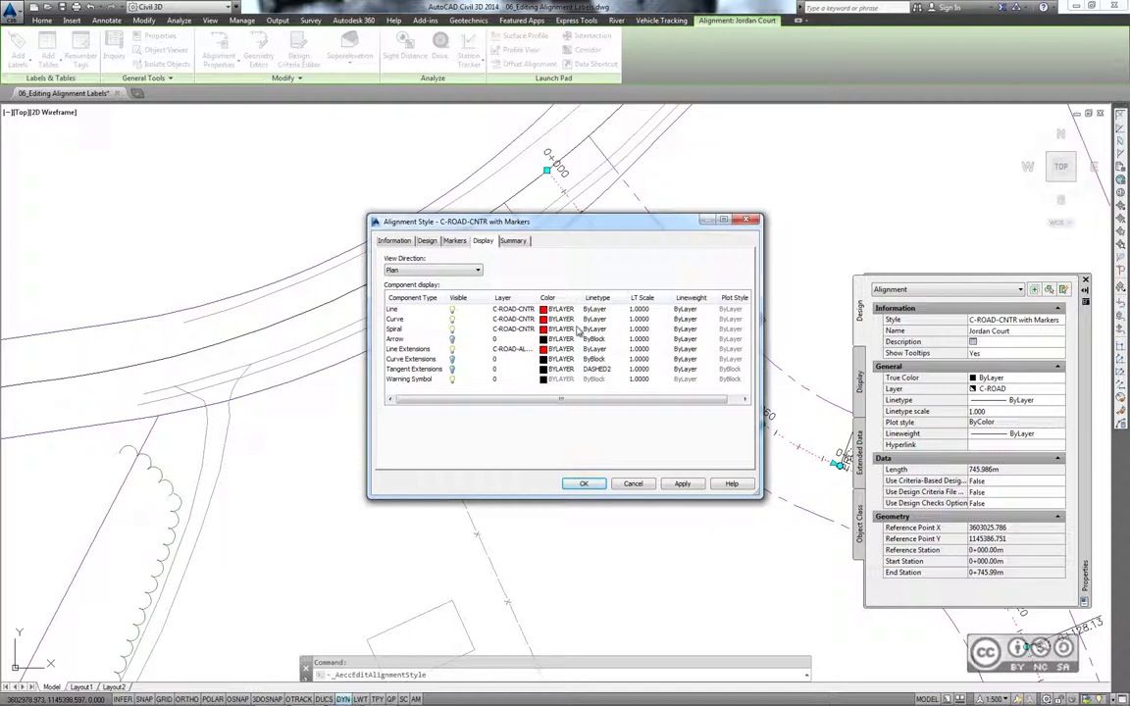
{"action": "key", "text": "Return"}
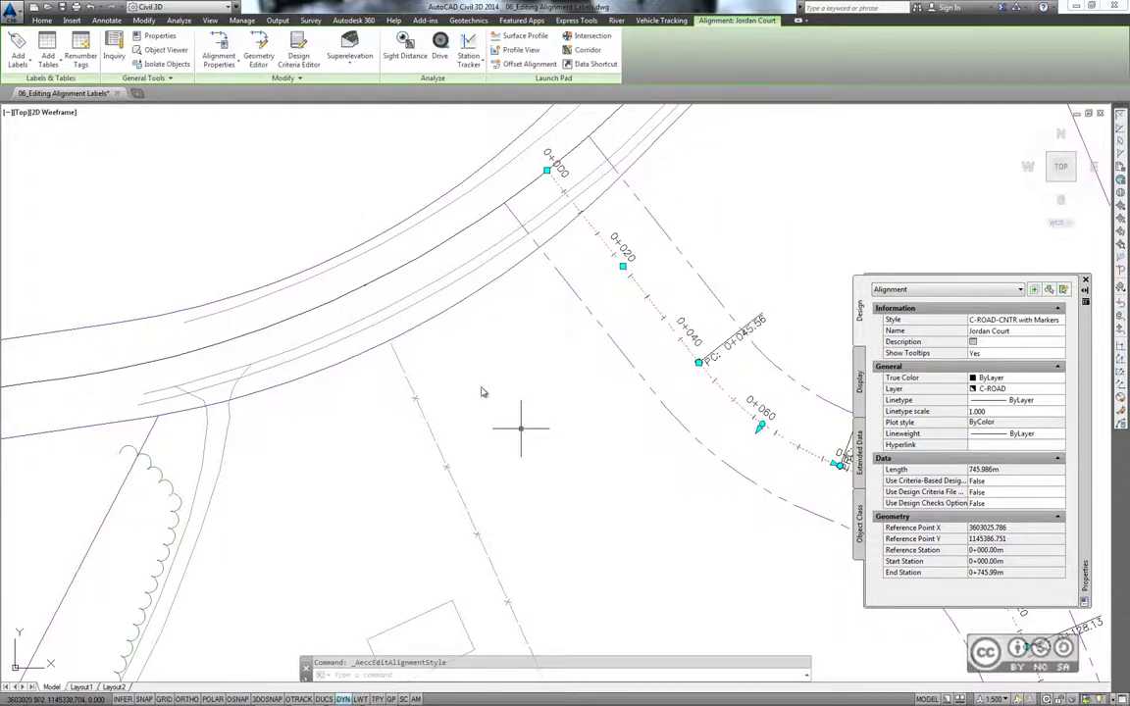
{"action": "key", "text": "ctrl+o"}
Open 06_Alignment Styles.dwg and frame the Emerson Road, Jordan Court, Madison Lane and Logan Court layout
{"action": "left_click", "coordinate": [296, 349]}
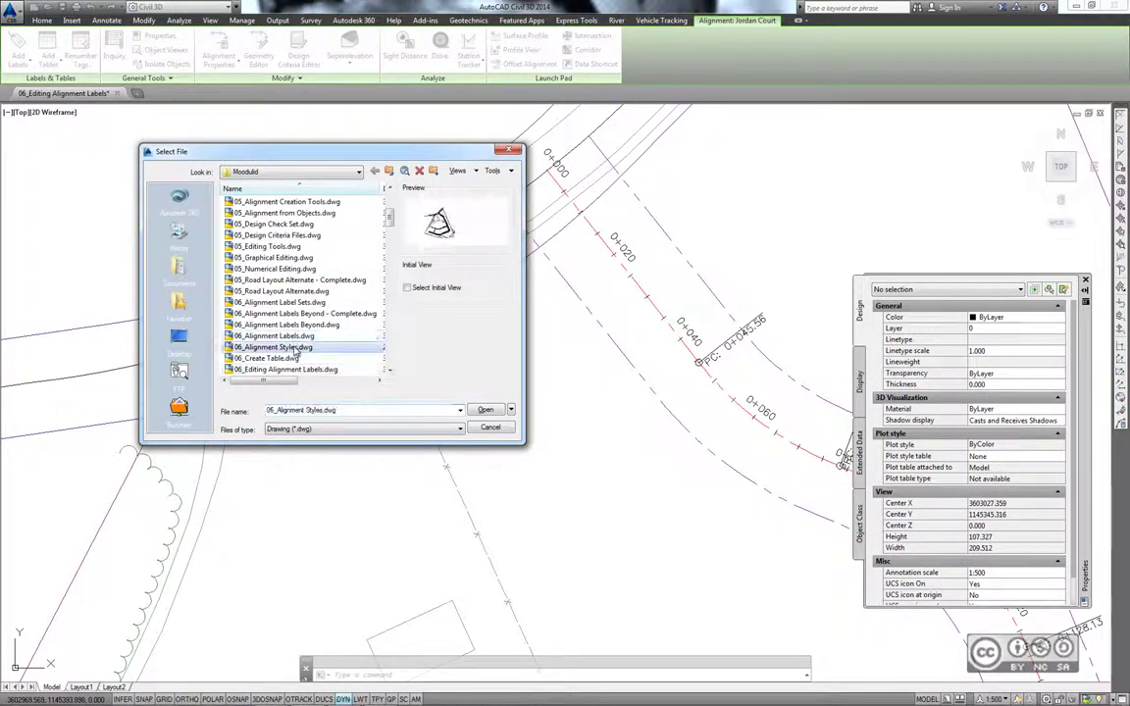
{"action": "left_click", "coordinate": [486, 411]}
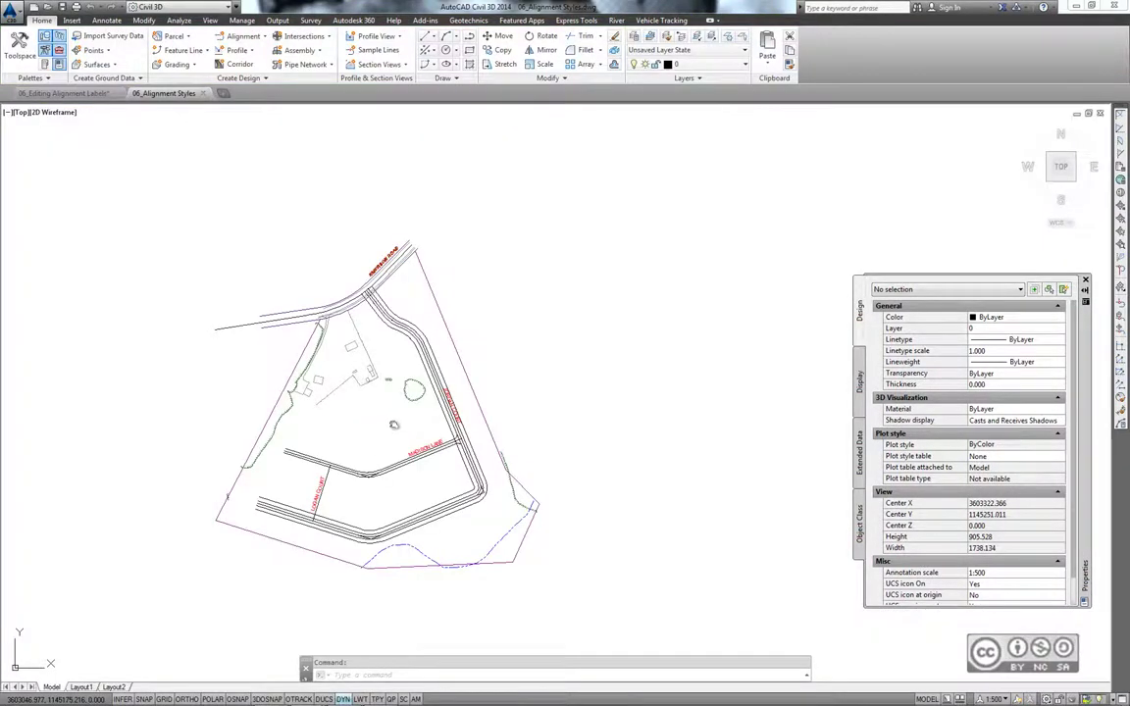
{"action": "scroll", "coordinate": [394, 423], "scroll_direction": "up", "scroll_amount": 1}
{"action": "scroll", "coordinate": [538, 363], "scroll_direction": "up", "scroll_amount": 1}
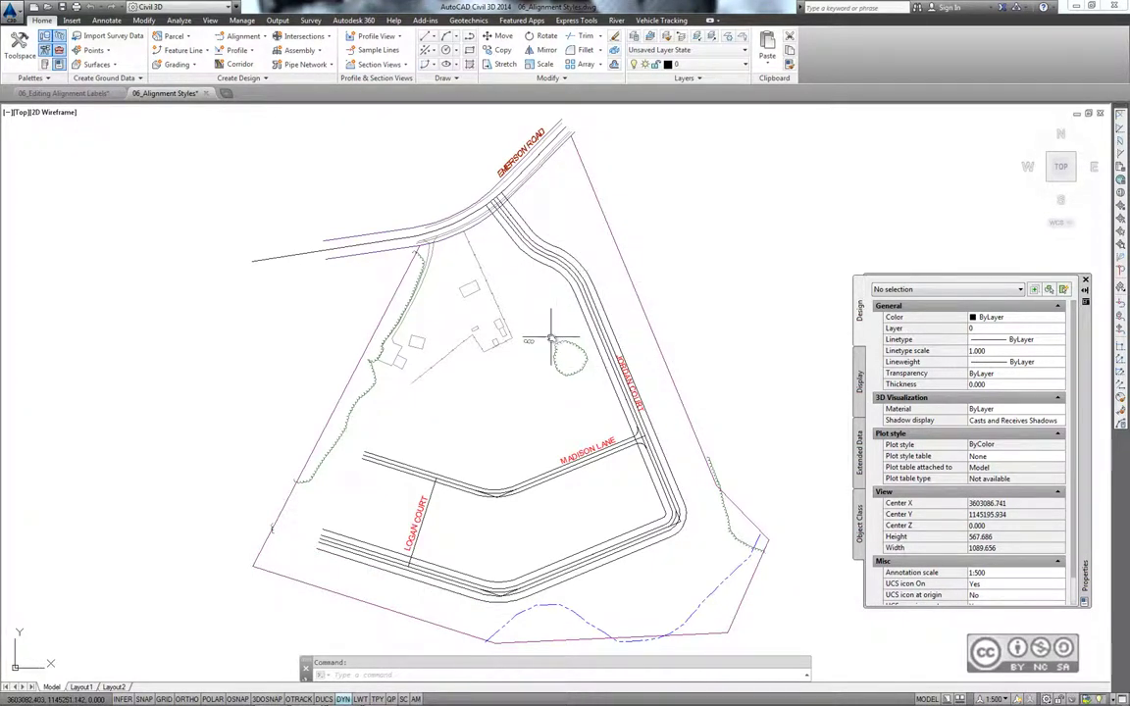
{"action": "middle_click_drag", "start_coordinate": [374, 198], "coordinate": [384, 257]}
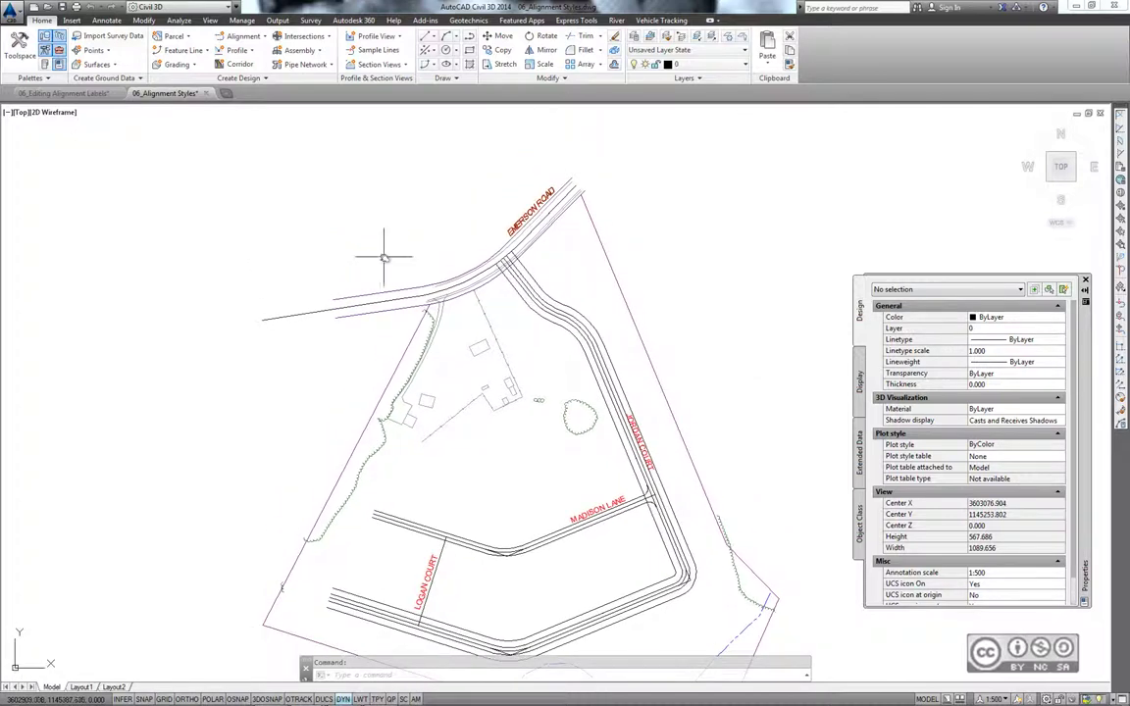
Set Emerson Road's alignment style to C-ROAD-CNTR-E, then pan over to Jordan Court
{"action": "scroll", "coordinate": [384, 257], "scroll_direction": "up", "scroll_amount": 2}
{"action": "left_click", "coordinate": [555, 257]}
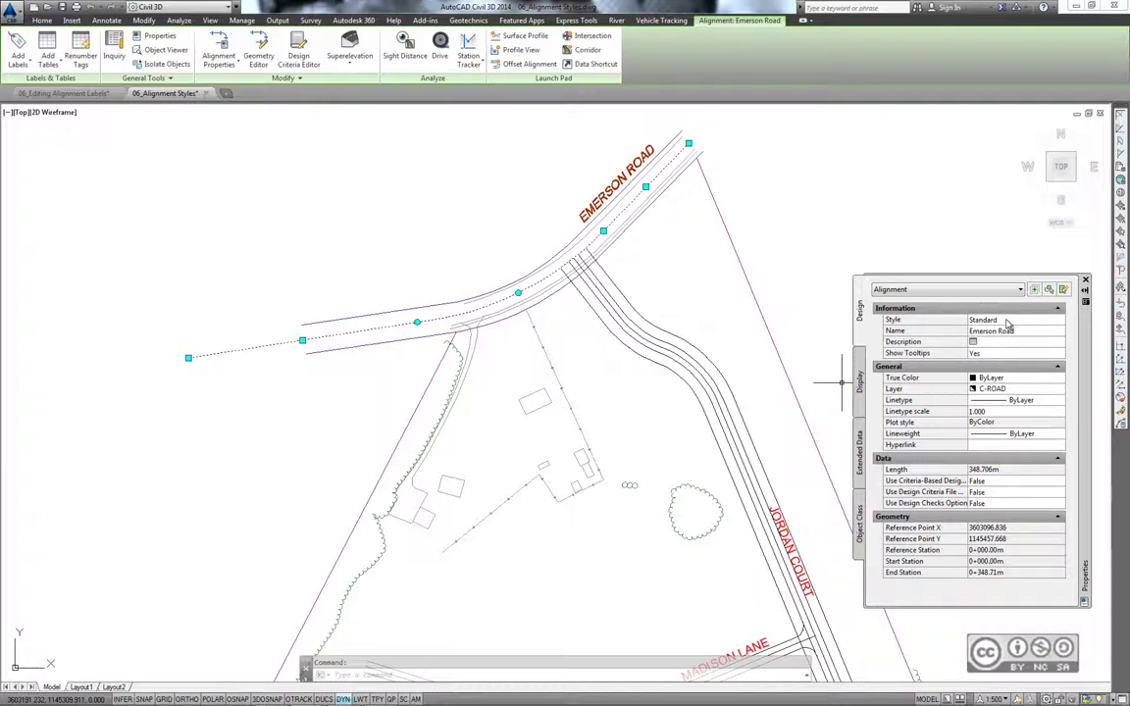
{"action": "left_click", "coordinate": [1042, 324]}
{"action": "left_click", "coordinate": [1058, 322]}
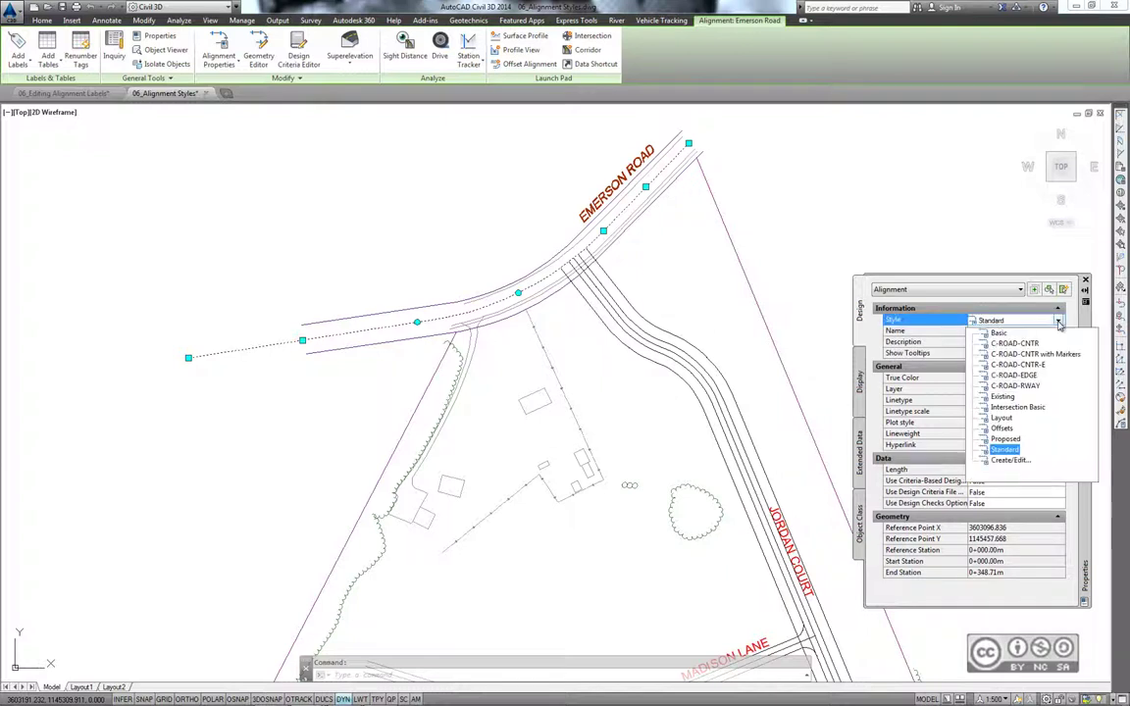
{"action": "left_click", "coordinate": [1025, 365]}
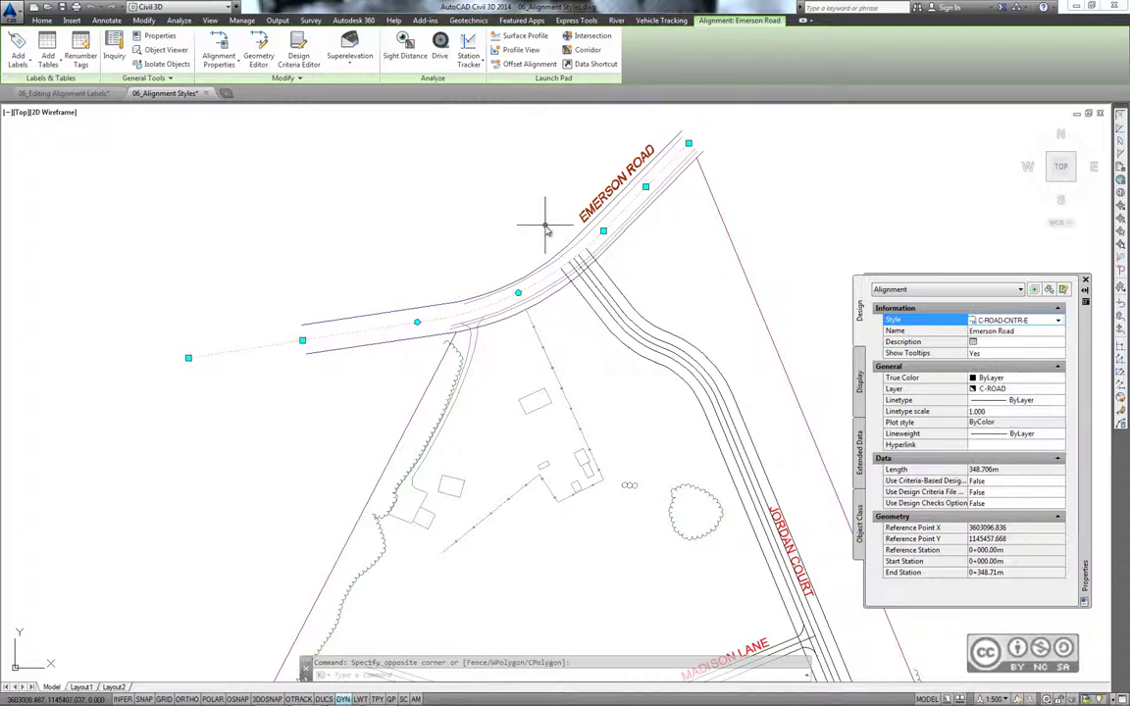
{"action": "key", "text": "Escape"}
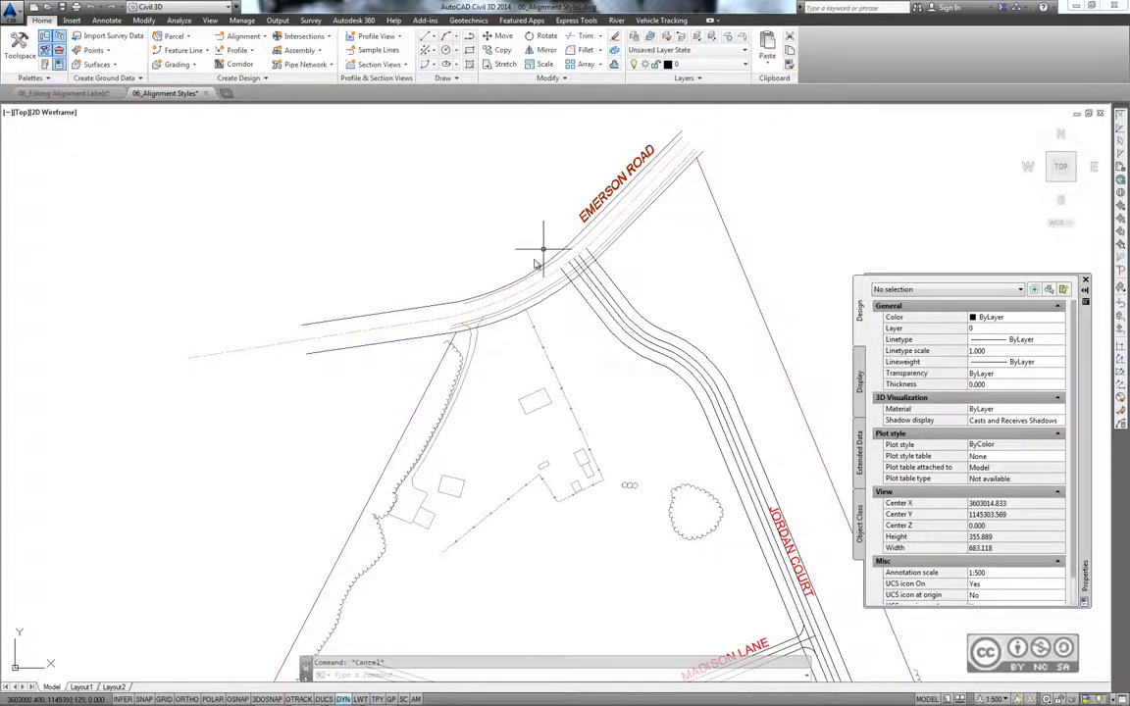
{"action": "scroll", "coordinate": [556, 308], "scroll_direction": "up", "scroll_amount": 2}
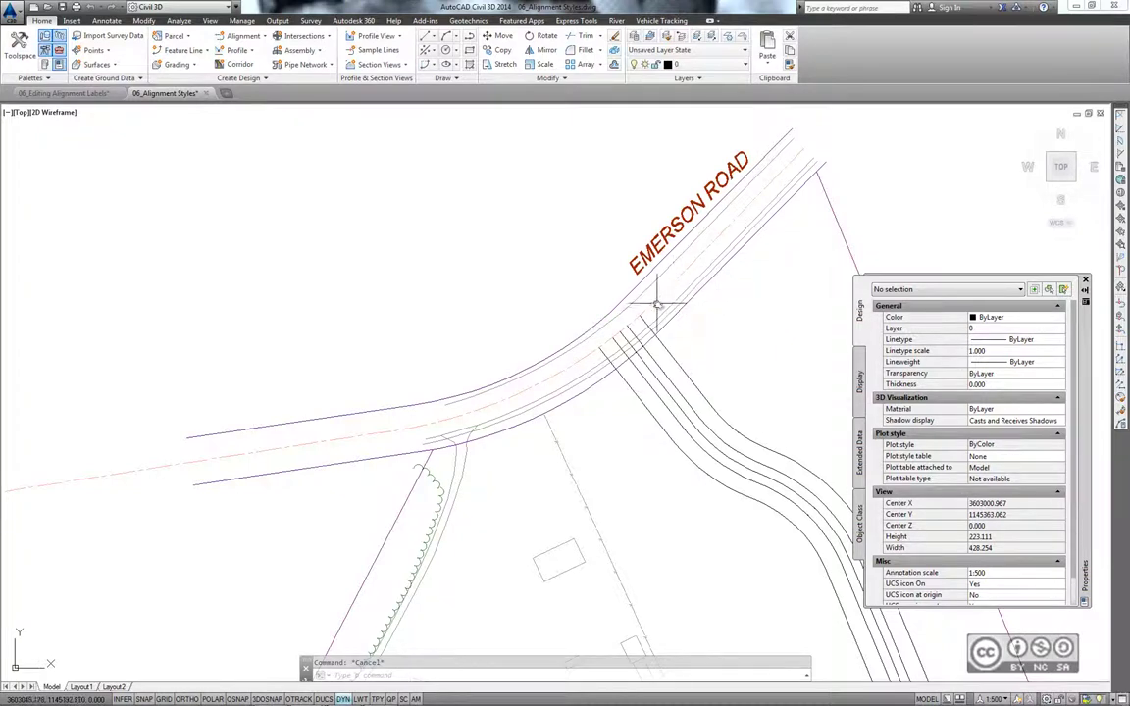
{"action": "mouse_move", "coordinate": [726, 320]}
{"action": "middle_mouse_down"}
{"action": "mouse_move", "coordinate": [769, 314]}
{"action": "mouse_move", "coordinate": [517, 181]}
{"action": "middle_mouse_up"}
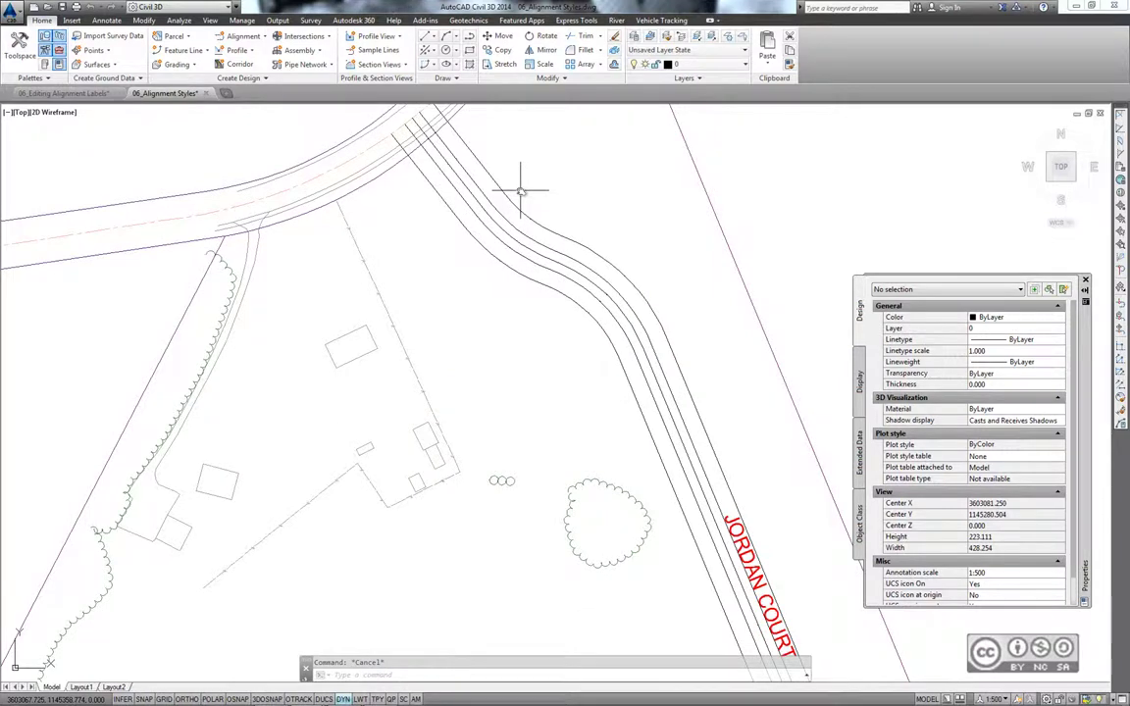
{"action": "middle_click_drag", "start_coordinate": [726, 461], "coordinate": [696, 395]}
Apply the C-ROAD-CNTR with Markers style to the Jordan Court alignment
{"action": "left_click", "coordinate": [670, 403]}
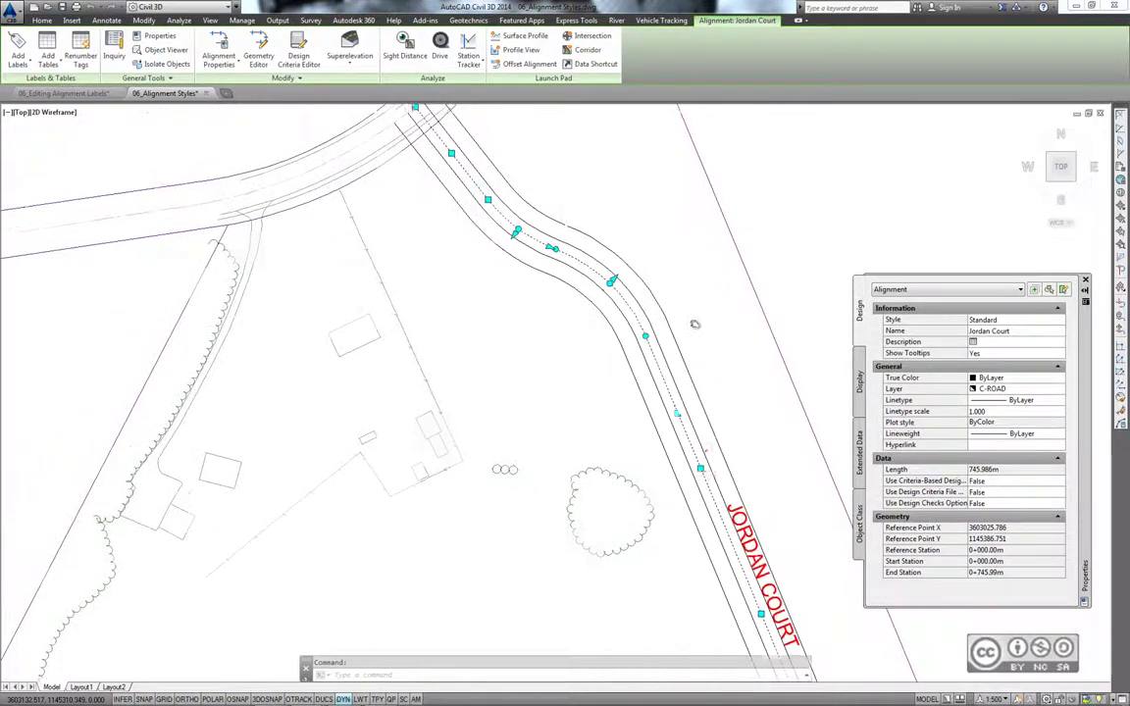
{"action": "middle_click_drag", "start_coordinate": [797, 321], "coordinate": [842, 427]}
{"action": "left_click", "coordinate": [1019, 321]}
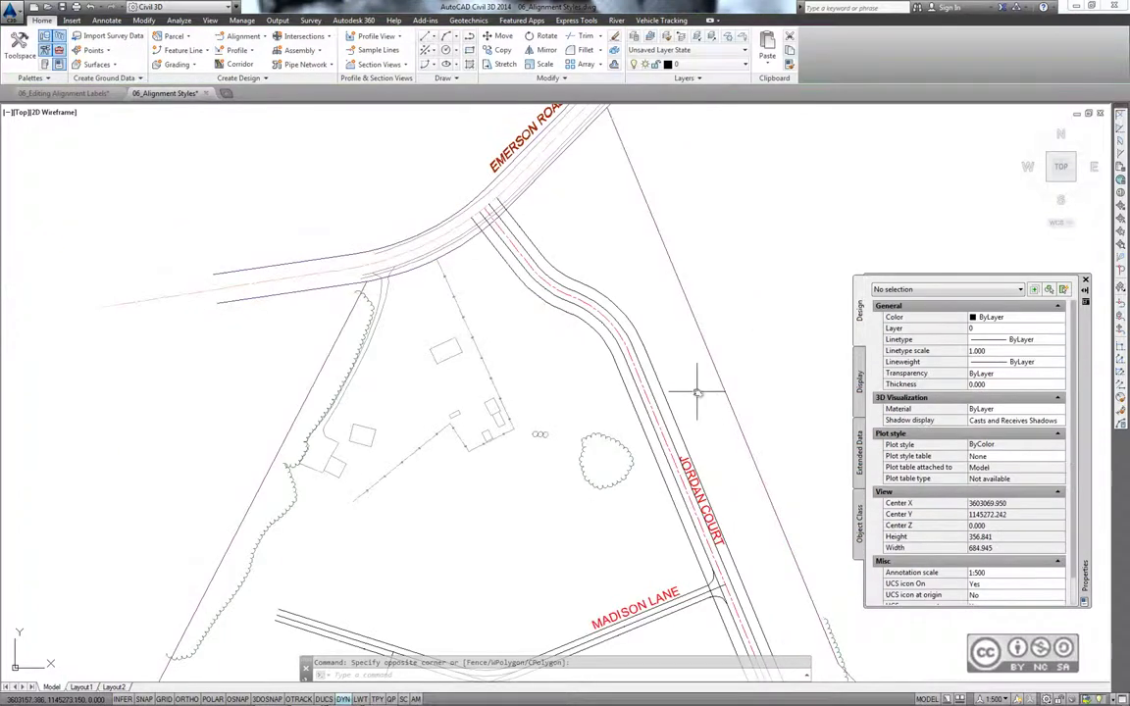
{"action": "left_click", "coordinate": [652, 415]}
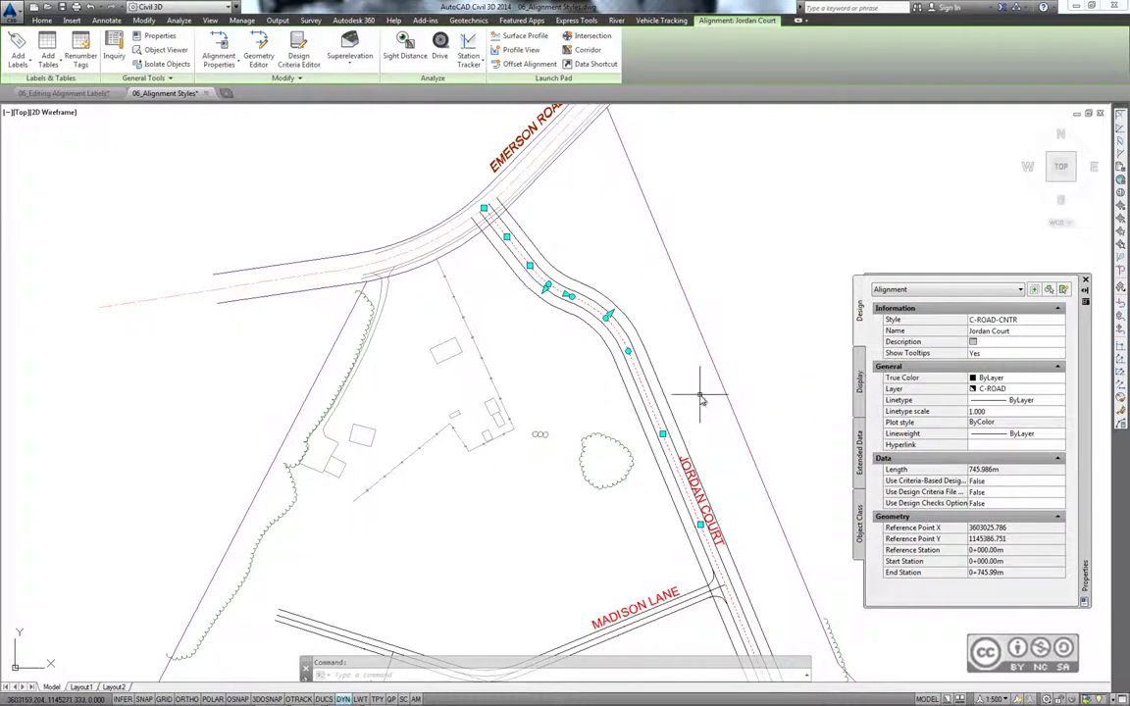
{"action": "left_click", "coordinate": [1015, 320]}
{"action": "left_click", "coordinate": [1057, 320]}
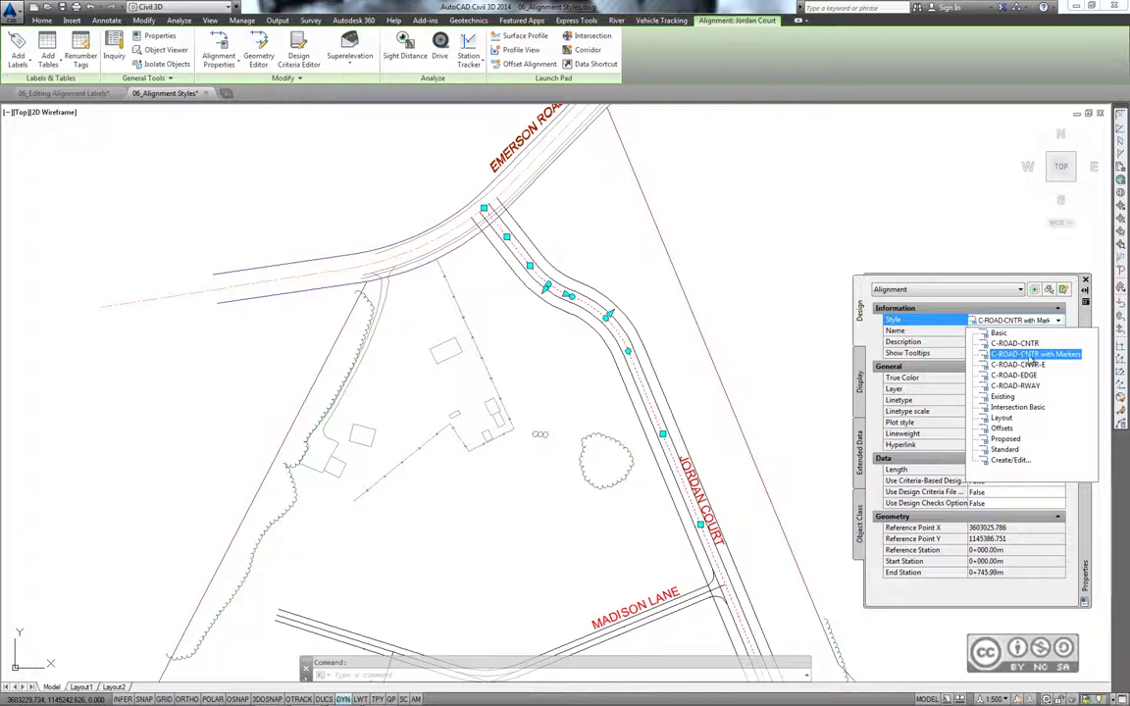
{"action": "left_click", "coordinate": [1058, 362]}
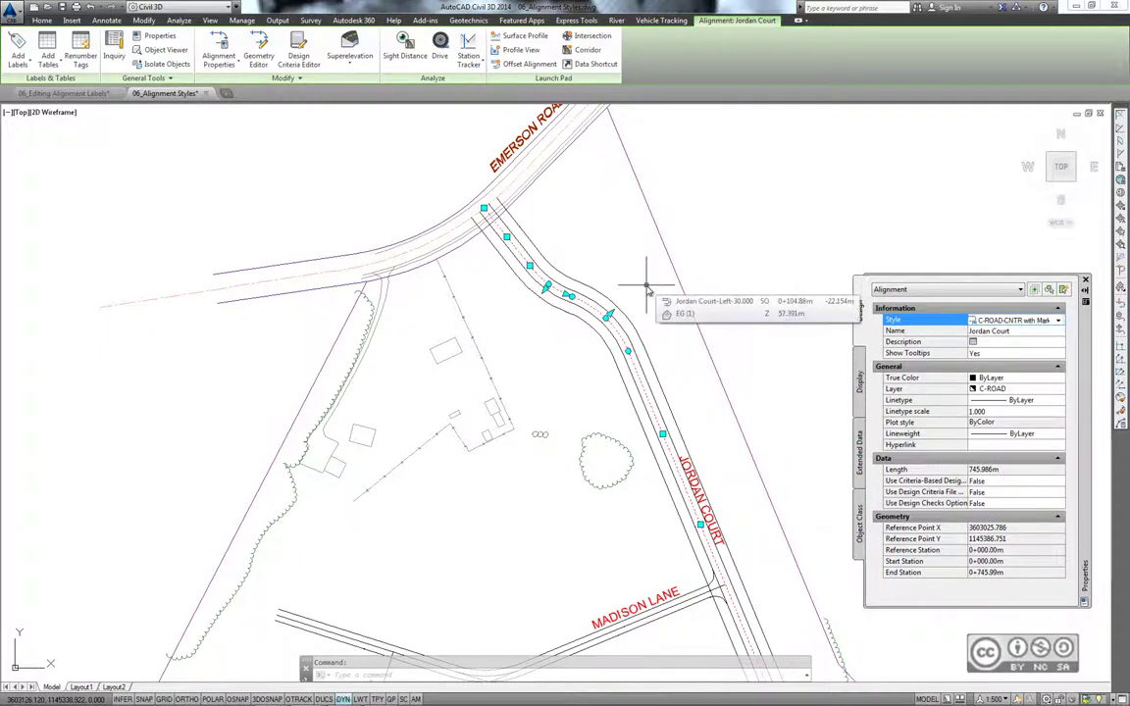
{"action": "key", "text": "Escape"}
Pan and zoom along Jordan Court to inspect its red dashed centerline and curve PI markers
{"action": "scroll", "coordinate": [494, 206], "scroll_direction": "up", "scroll_amount": 3}
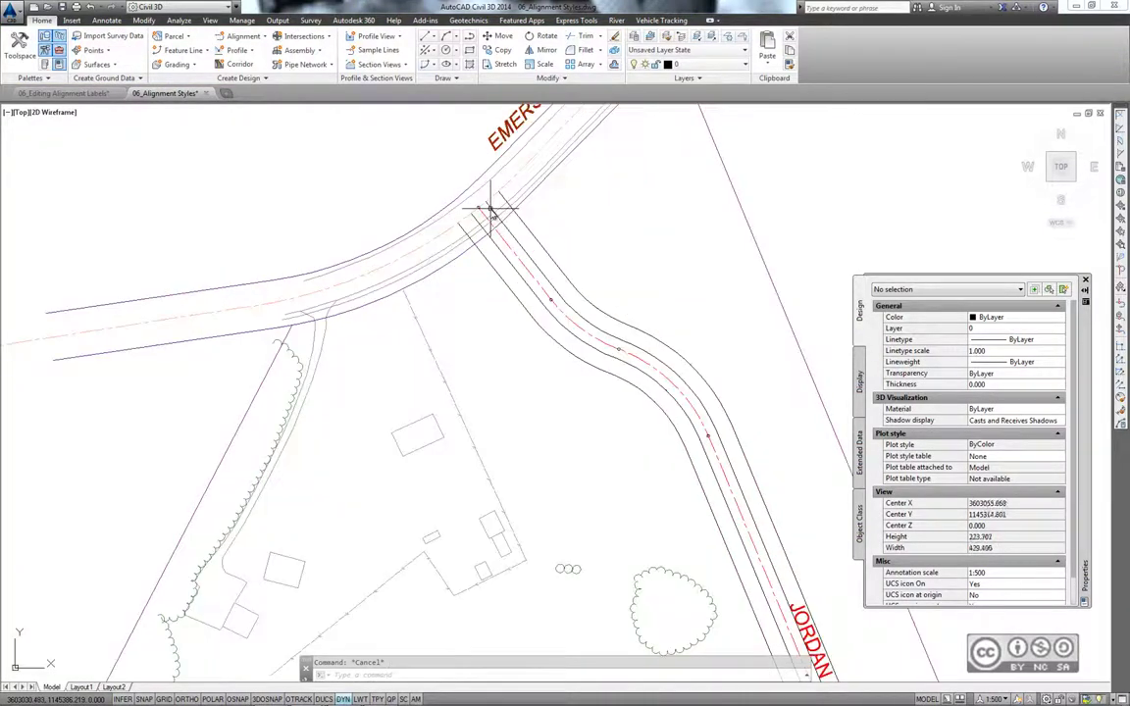
{"action": "scroll", "coordinate": [494, 208], "scroll_direction": "up", "scroll_amount": 3}
{"action": "middle_click_drag", "start_coordinate": [491, 208], "coordinate": [453, 265]}
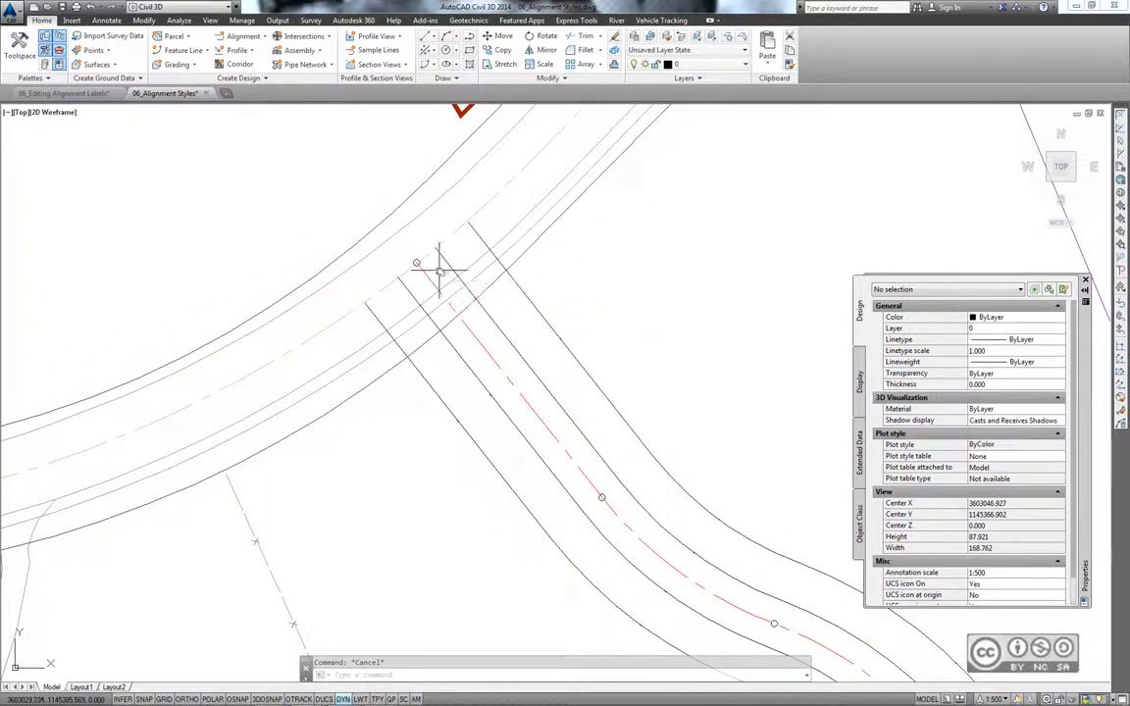
{"action": "middle_click_drag", "start_coordinate": [610, 333], "coordinate": [530, 263]}
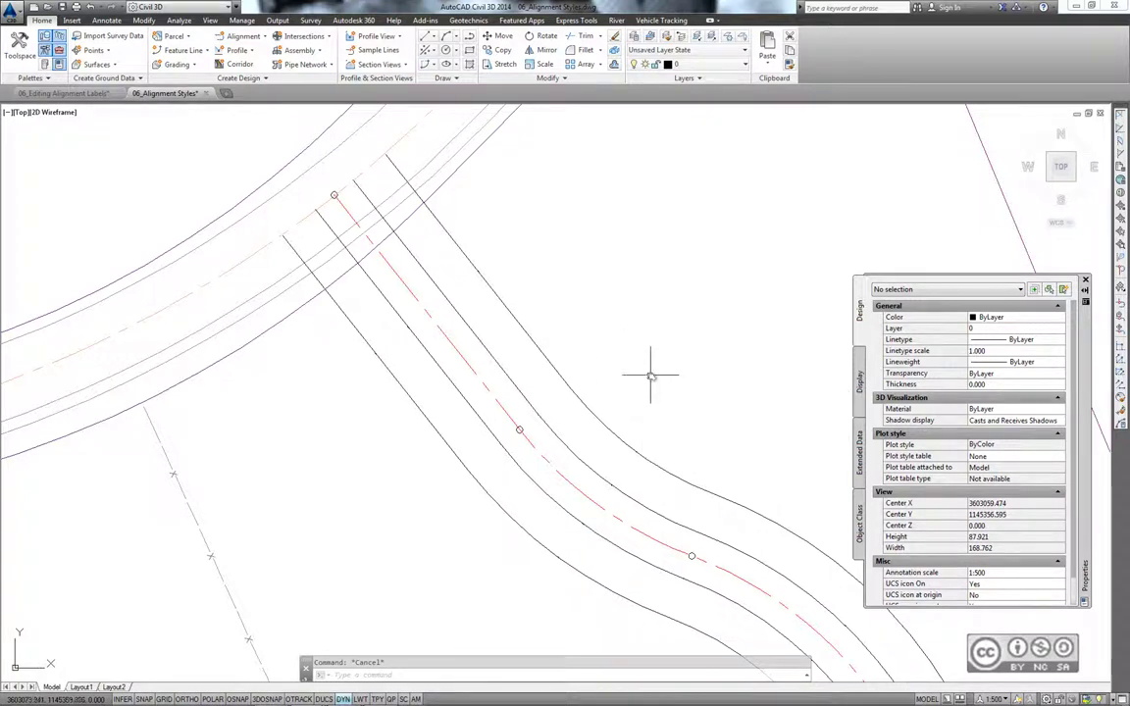
{"action": "middle_click_drag", "start_coordinate": [695, 415], "coordinate": [618, 328]}
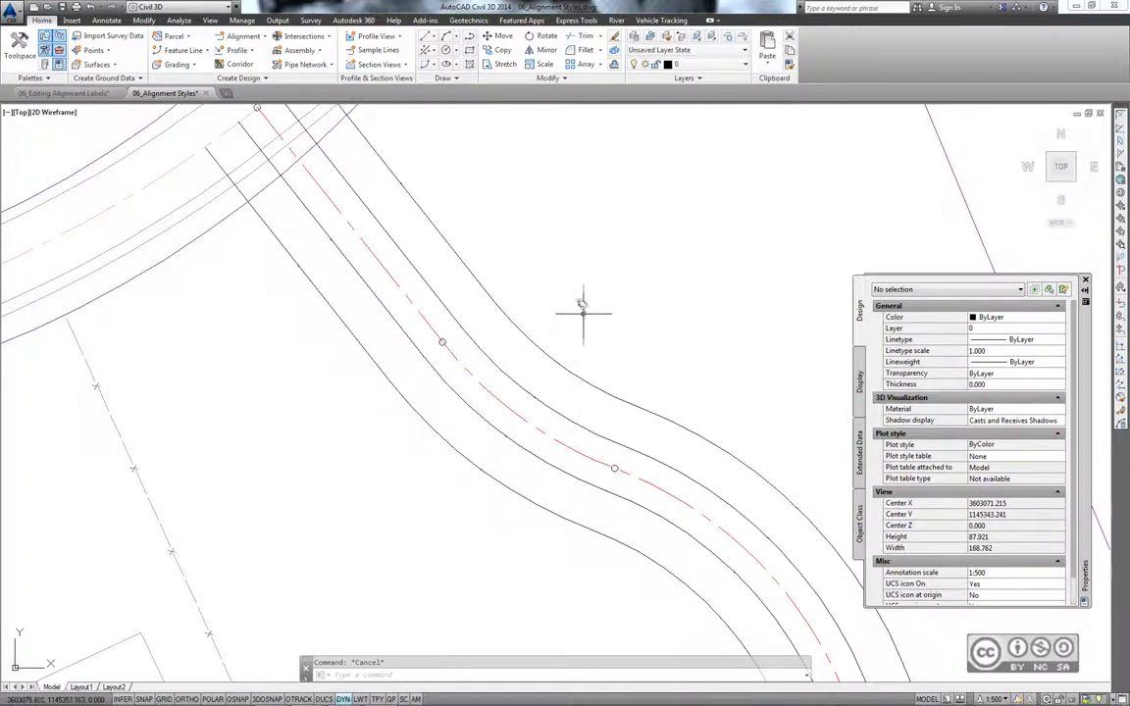
{"action": "middle_click_drag", "start_coordinate": [585, 308], "coordinate": [614, 342]}
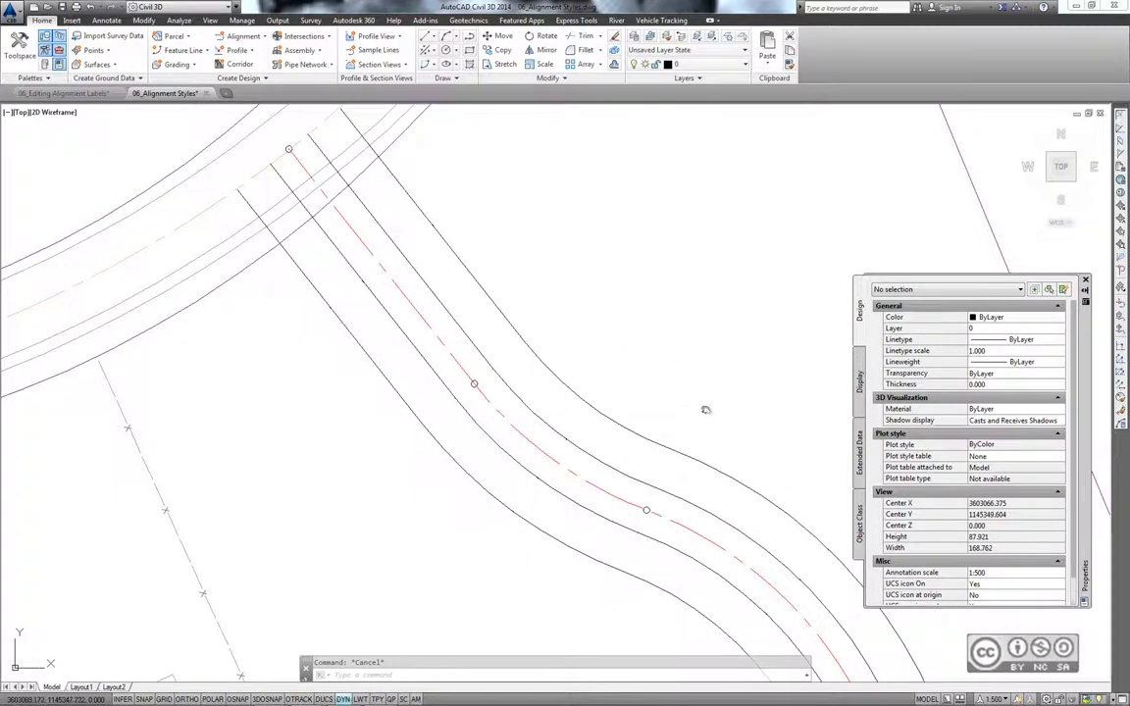
{"action": "mouse_move", "coordinate": [696, 383]}
{"action": "middle_mouse_down"}
{"action": "mouse_move", "coordinate": [605, 269]}
{"action": "mouse_move", "coordinate": [588, 217]}
{"action": "mouse_move", "coordinate": [694, 353]}
{"action": "mouse_move", "coordinate": [668, 234]}
{"action": "mouse_move", "coordinate": [727, 400]}
{"action": "middle_mouse_up"}
{"action": "scroll", "coordinate": [668, 234], "scroll_direction": "up", "scroll_amount": 2}
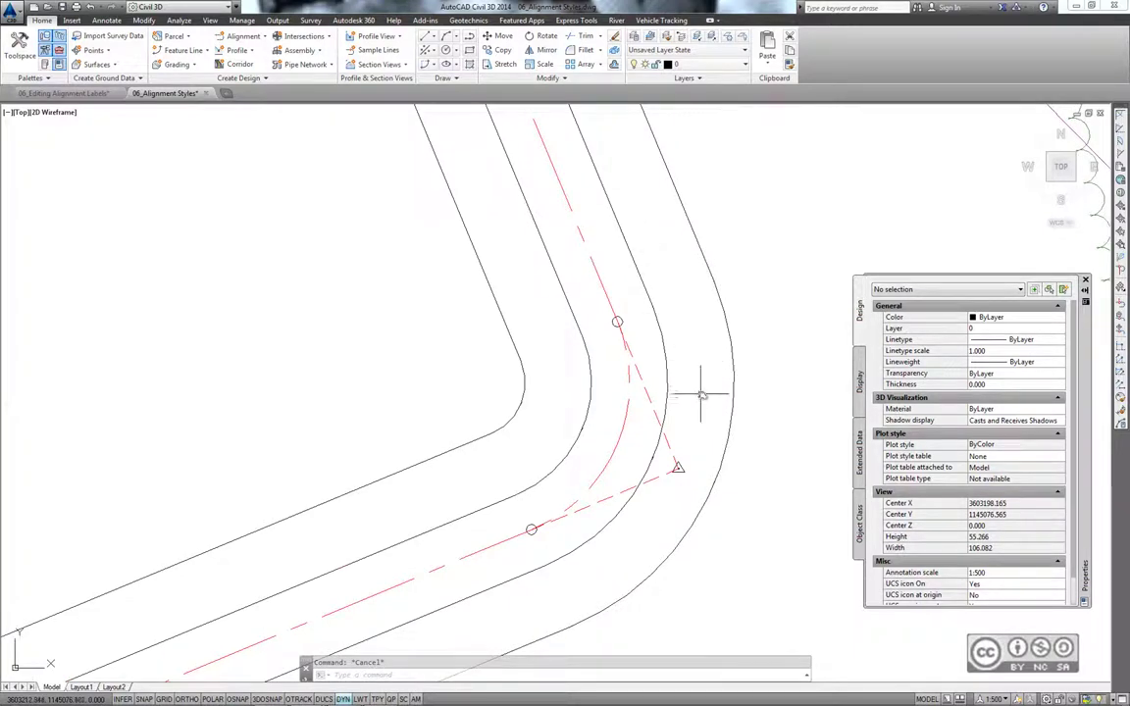
{"action": "scroll", "coordinate": [667, 422], "scroll_direction": "down", "scroll_amount": 6}
{"action": "scroll", "coordinate": [636, 412], "scroll_direction": "up", "scroll_amount": 1}
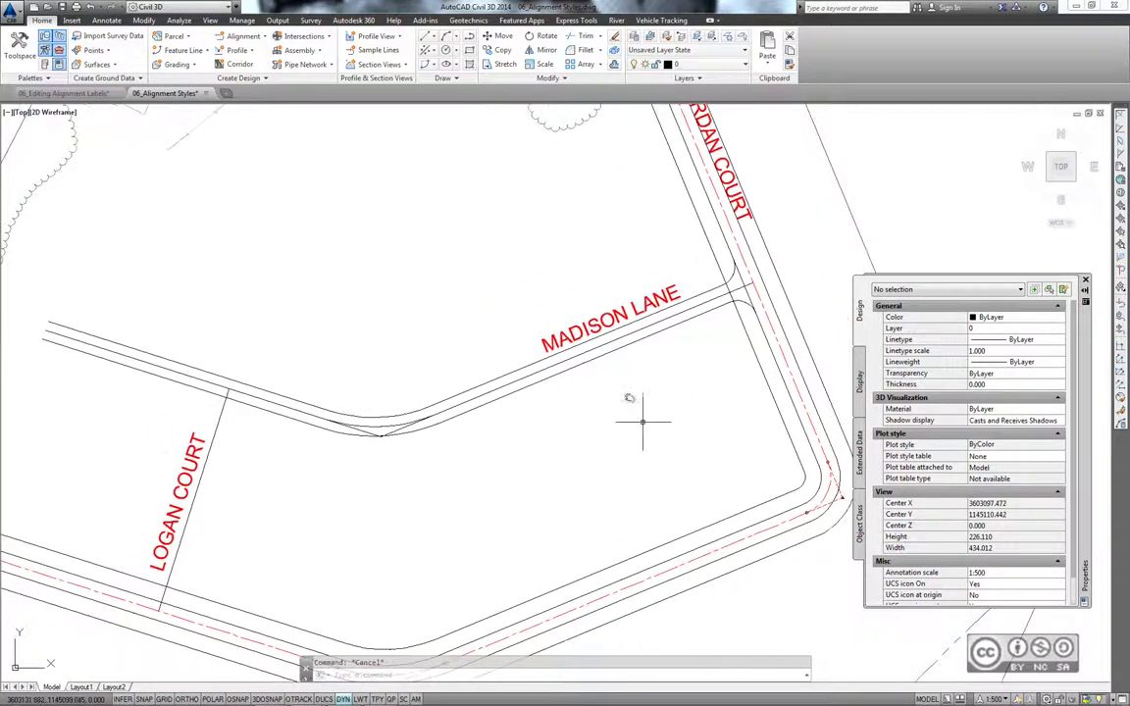
{"action": "left_click", "coordinate": [615, 339]}
{"action": "left_click", "coordinate": [1042, 321]}
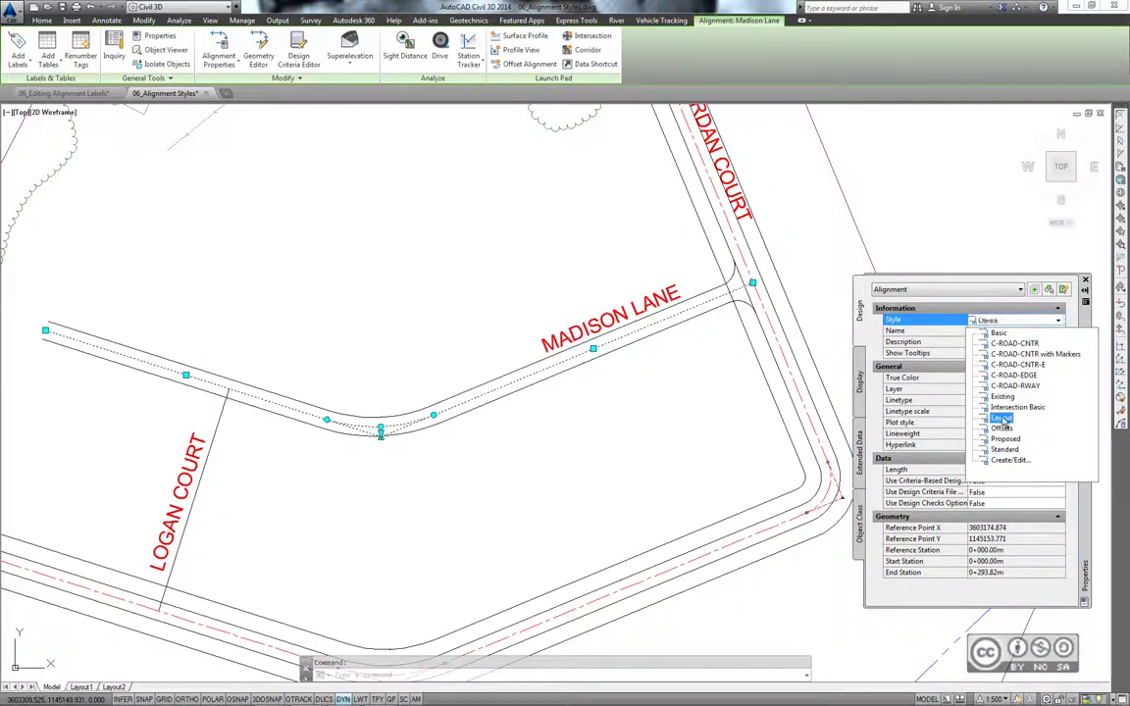
{"action": "left_click", "coordinate": [1014, 343]}
{"action": "key", "text": "Escape"}
{"action": "scroll", "coordinate": [682, 405], "scroll_direction": "up", "scroll_amount": 4}
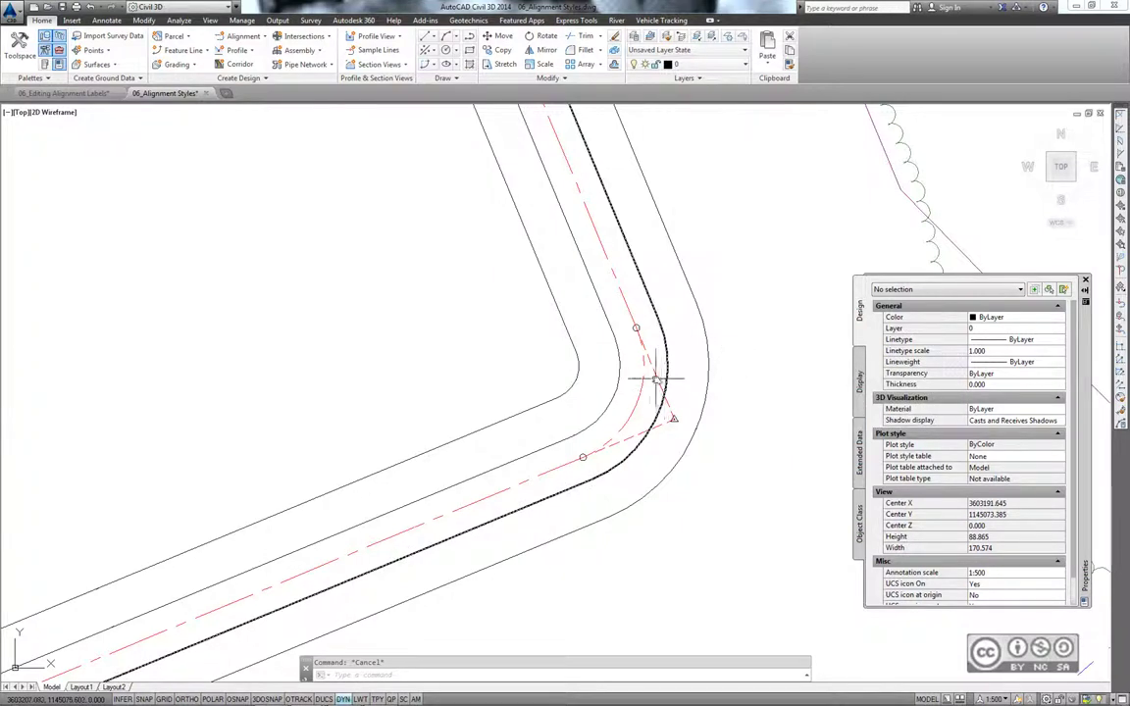
{"action": "scroll", "coordinate": [655, 379], "scroll_direction": "down", "scroll_amount": 5}
{"action": "scroll", "coordinate": [552, 411], "scroll_direction": "up", "scroll_amount": 2}
{"action": "scroll", "coordinate": [461, 345], "scroll_direction": "up", "scroll_amount": 1}
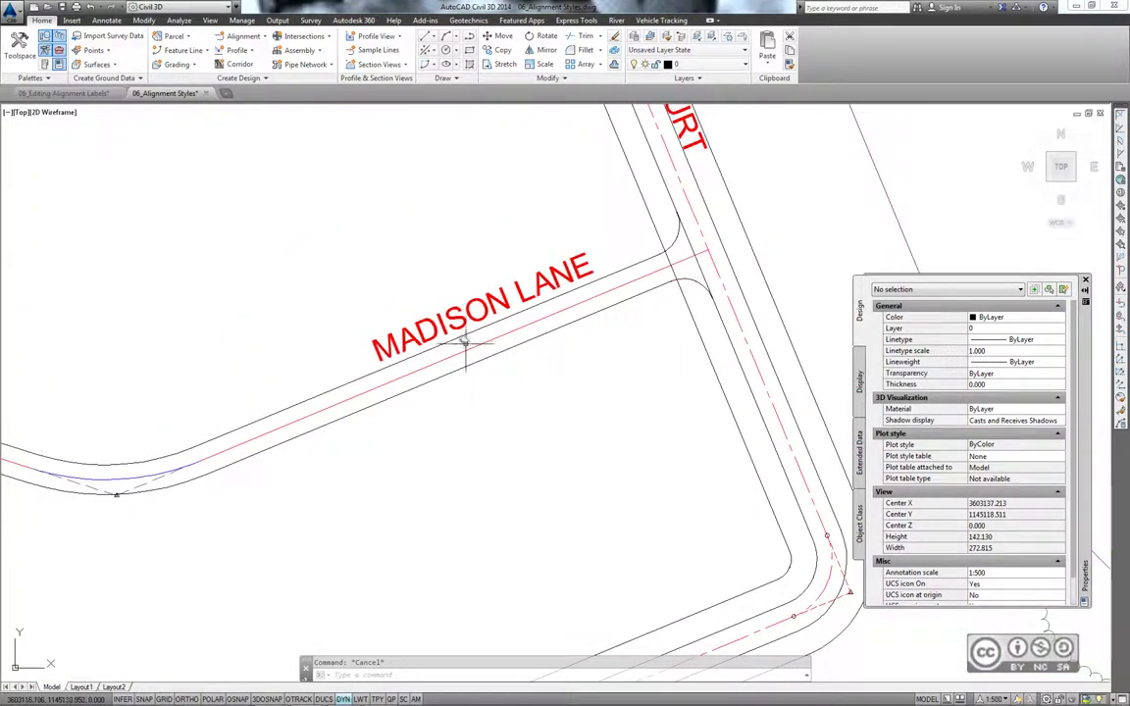
{"action": "left_click", "coordinate": [466, 347]}
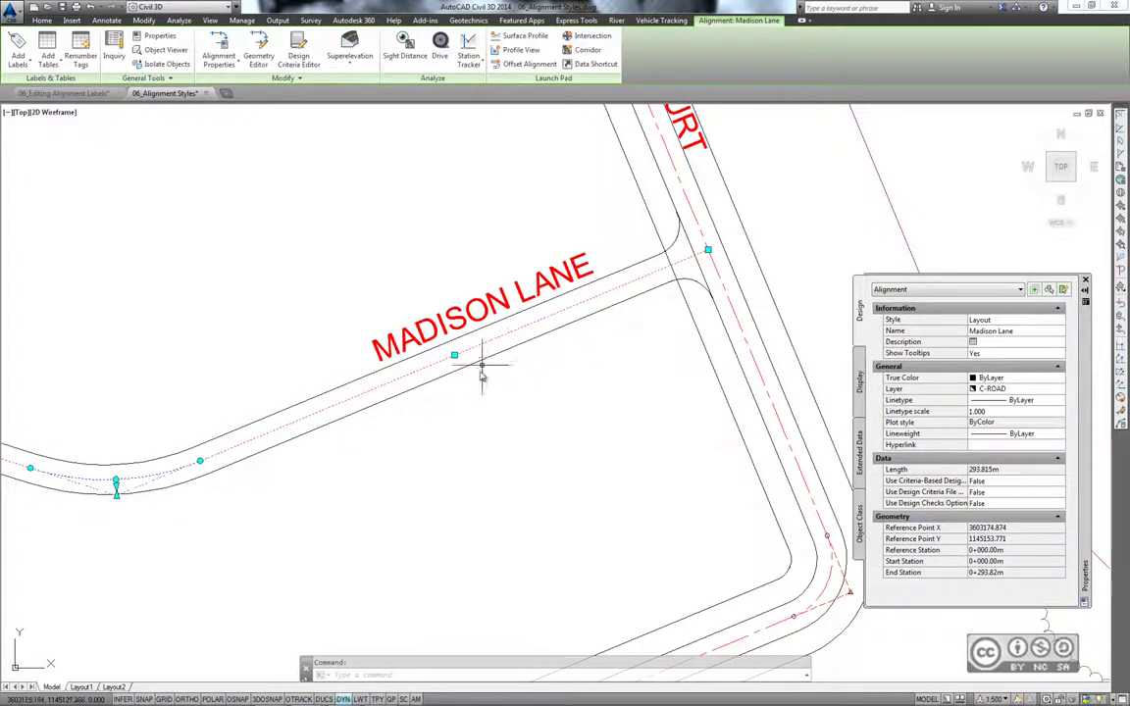
{"action": "key", "text": "Escape"}
{"action": "mouse_move", "coordinate": [389, 483]}
{"action": "middle_mouse_down"}
{"action": "mouse_move", "coordinate": [456, 525]}
{"action": "mouse_move", "coordinate": [633, 491]}
{"action": "middle_mouse_up"}
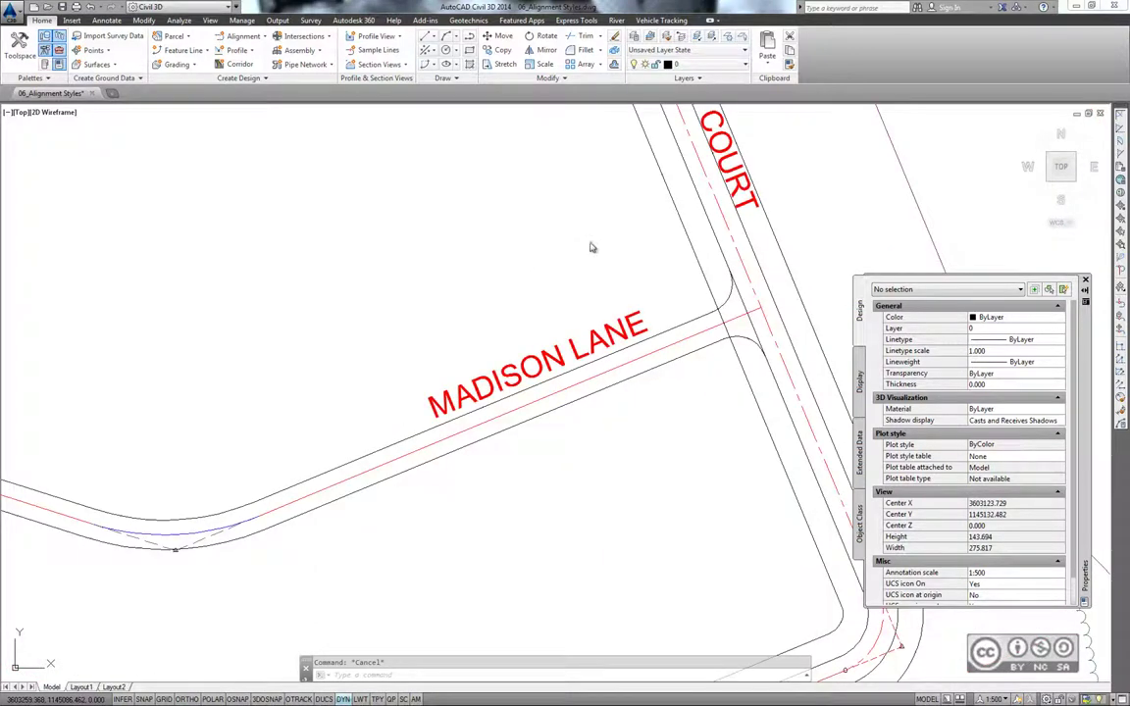
{"action": "middle_click_drag", "start_coordinate": [576, 202], "coordinate": [449, 315]}
{"action": "mouse_move", "coordinate": [450, 261]}
{"action": "middle_mouse_down"}
{"action": "mouse_move", "coordinate": [379, 344]}
{"action": "mouse_move", "coordinate": [304, 339]}
{"action": "middle_mouse_up"}
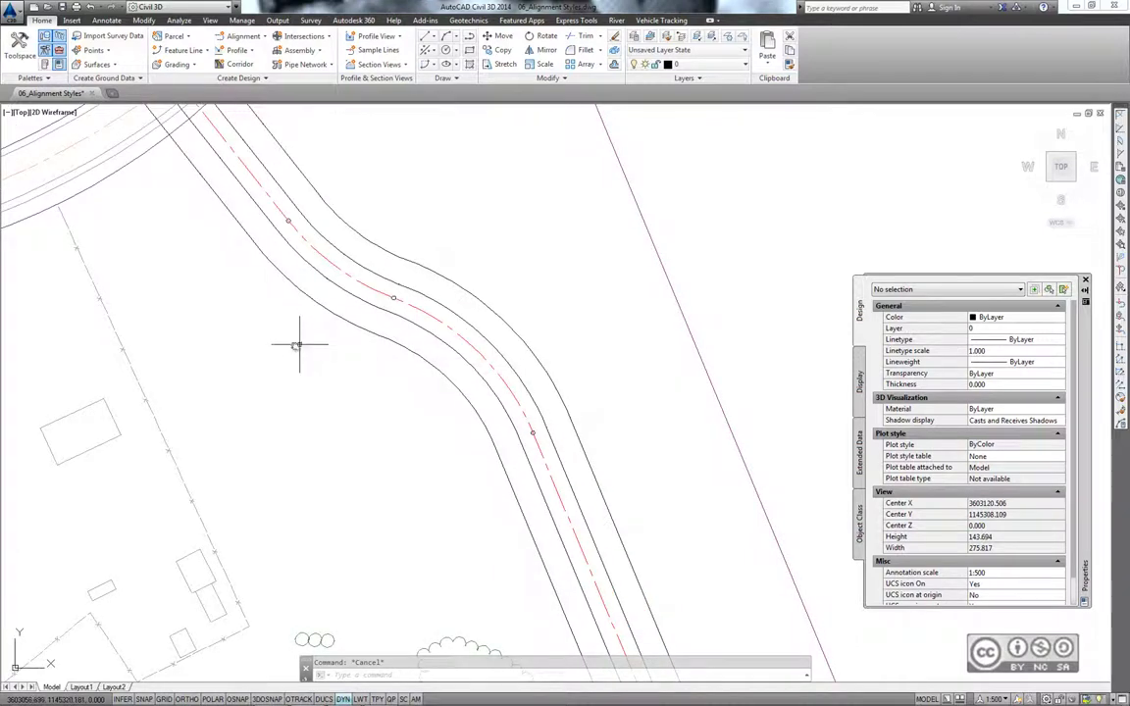
Set the Jordan Court-Right-12.000 offset and a second offset alignment to the C-ROAD-RWAY style
{"action": "left_click", "coordinate": [315, 240]}
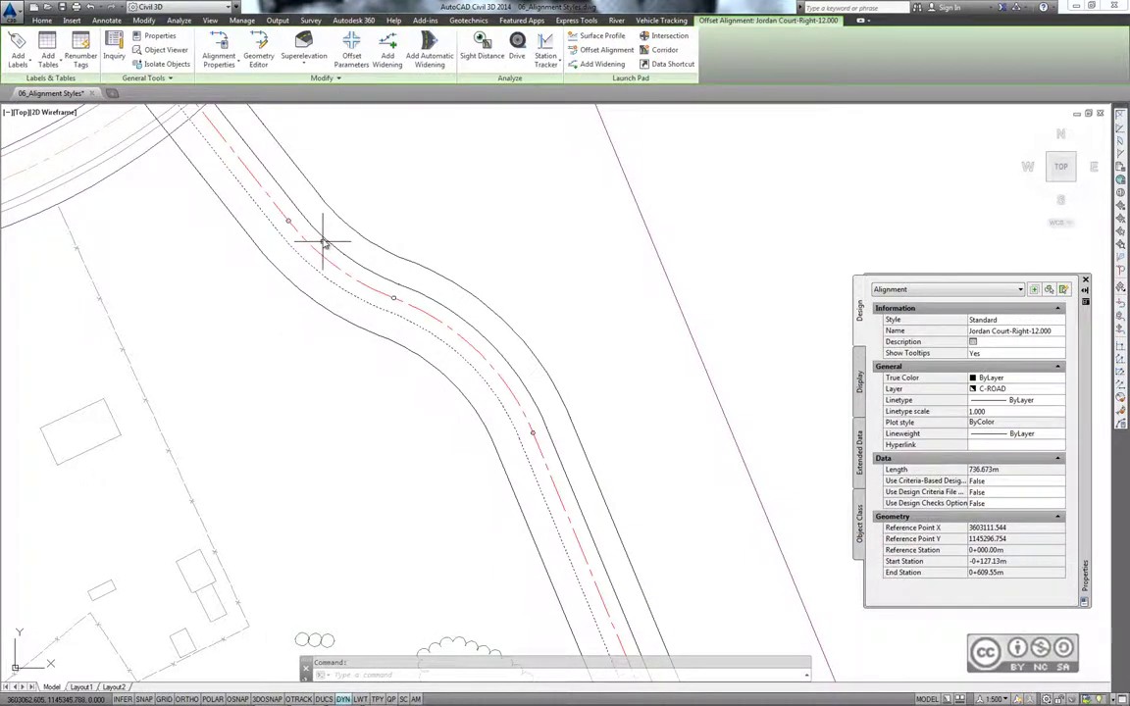
{"action": "left_click", "coordinate": [364, 246]}
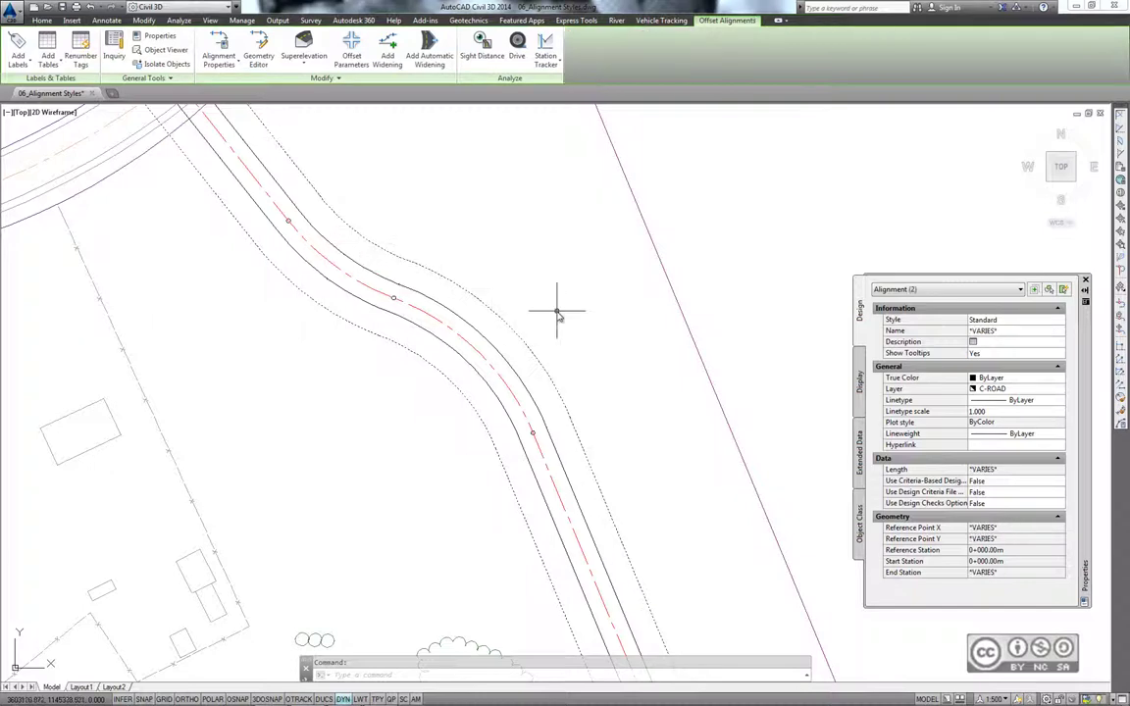
{"action": "left_click", "coordinate": [1002, 321]}
{"action": "left_click", "coordinate": [1006, 330]}
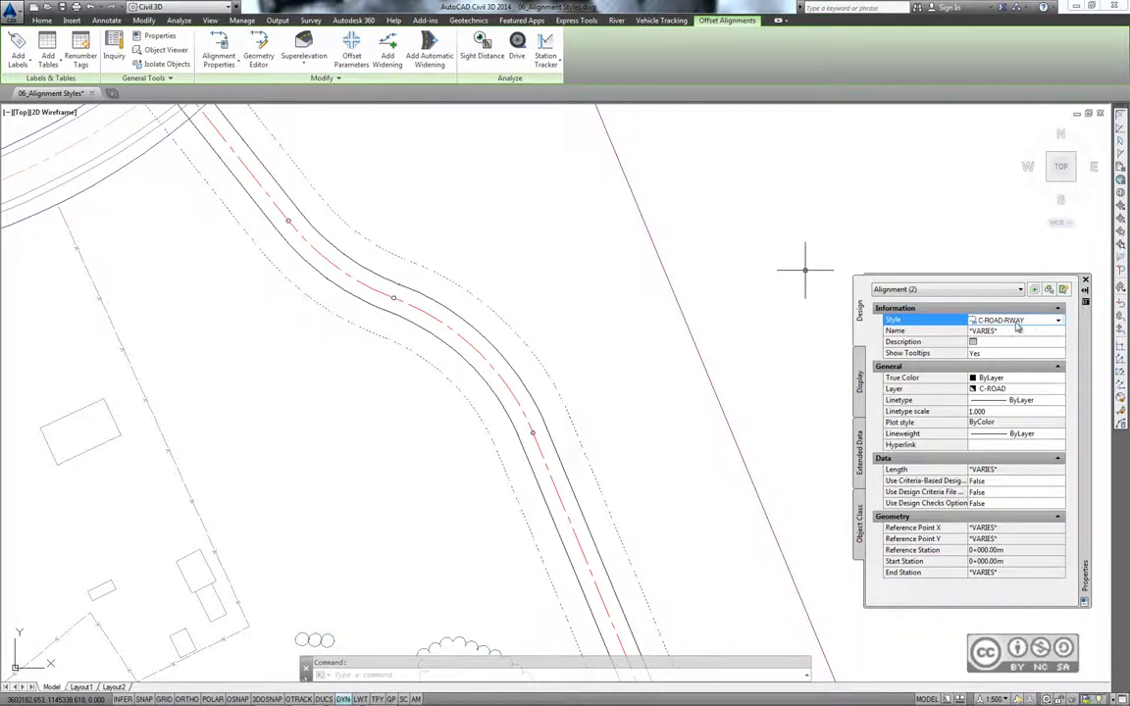
{"action": "key", "text": "Escape"}
Change another Jordan Court offset alignment to the C-ROAD-CNTR style
{"action": "left_click", "coordinate": [429, 304]}
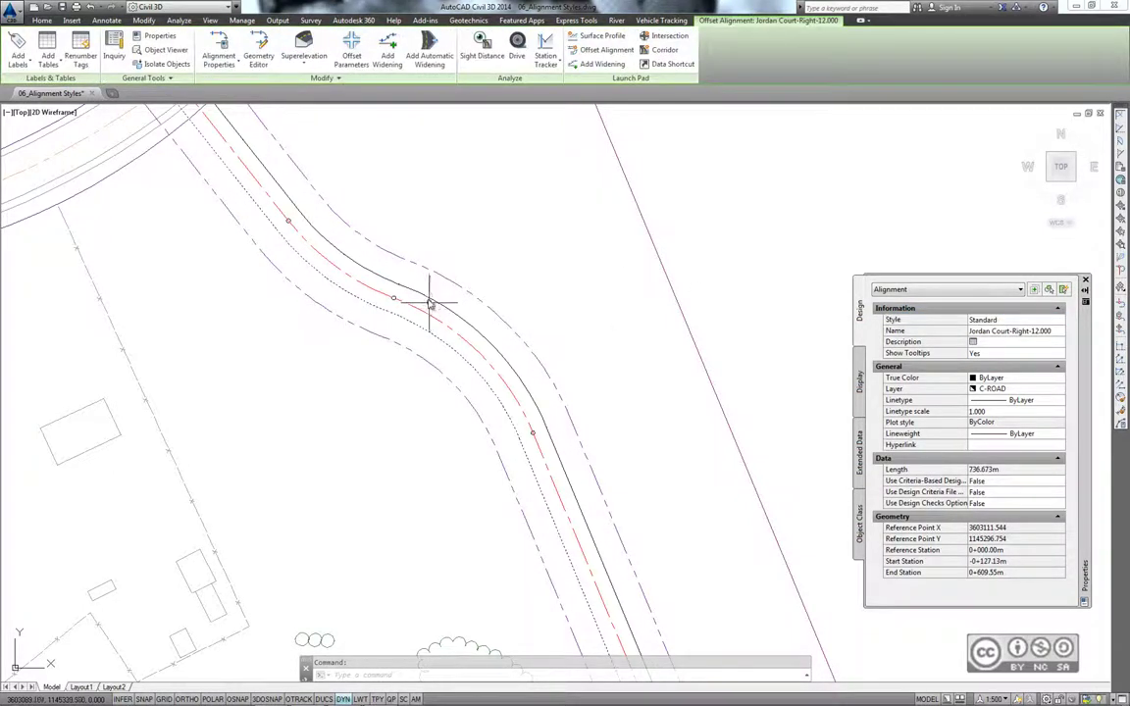
{"action": "left_click", "coordinate": [993, 321]}
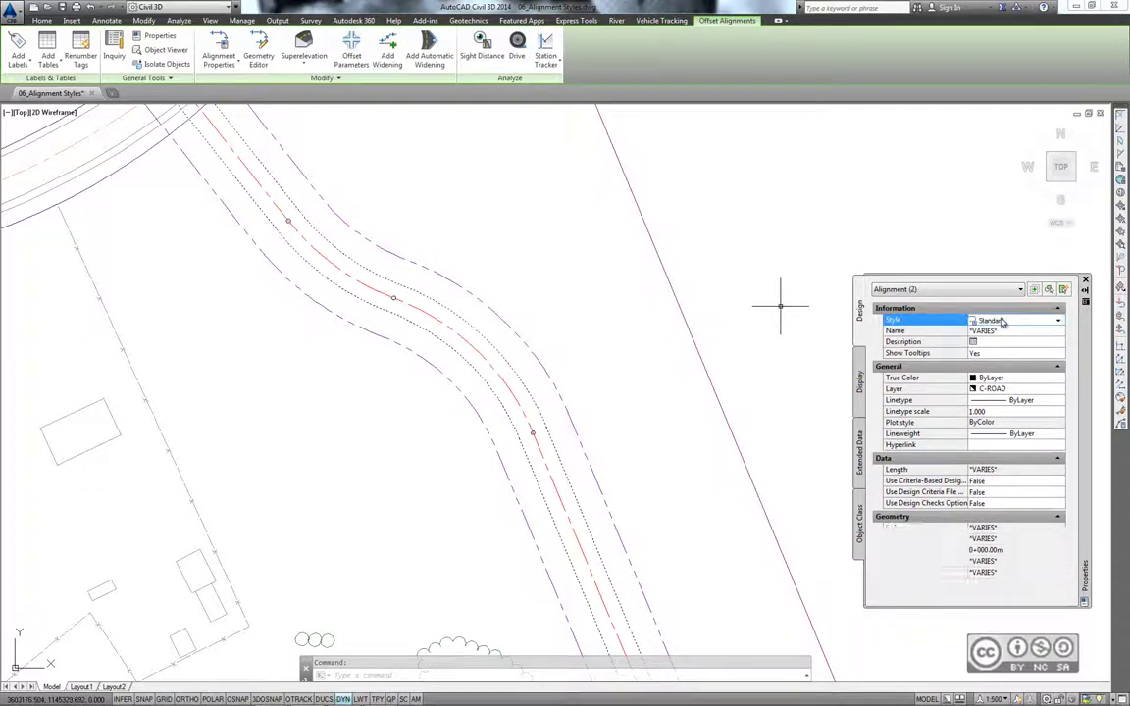
{"action": "left_click", "coordinate": [1016, 321]}
{"action": "left_click", "coordinate": [1016, 344]}
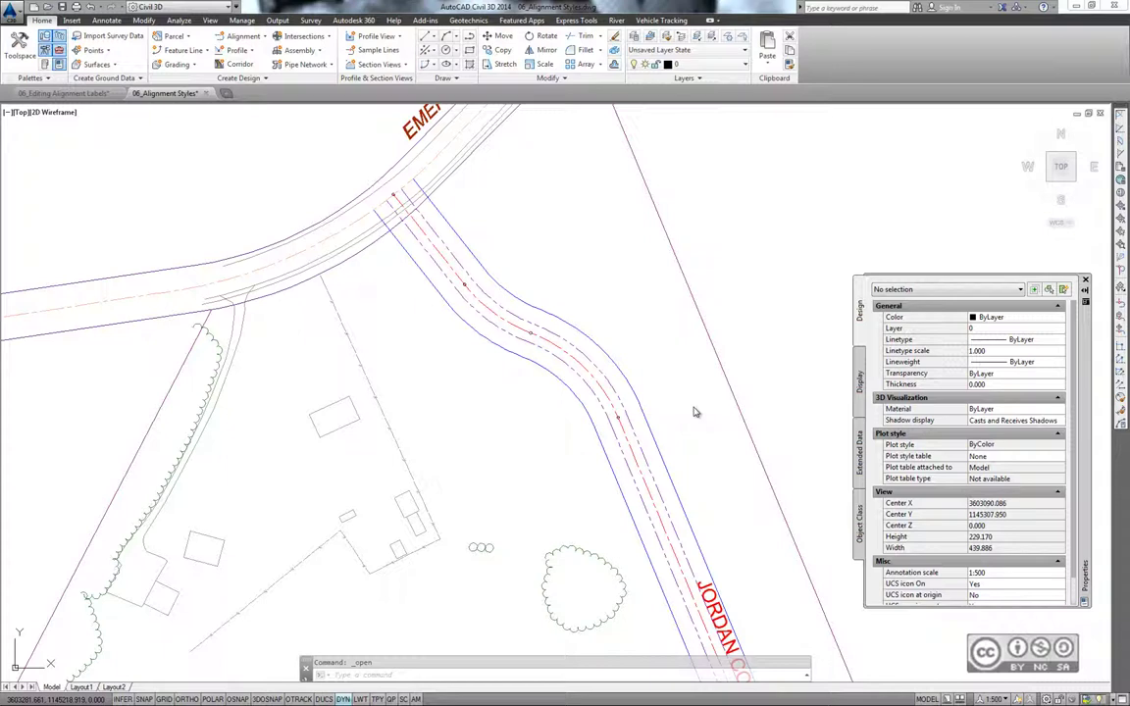
{"action": "key", "text": "Escape"}
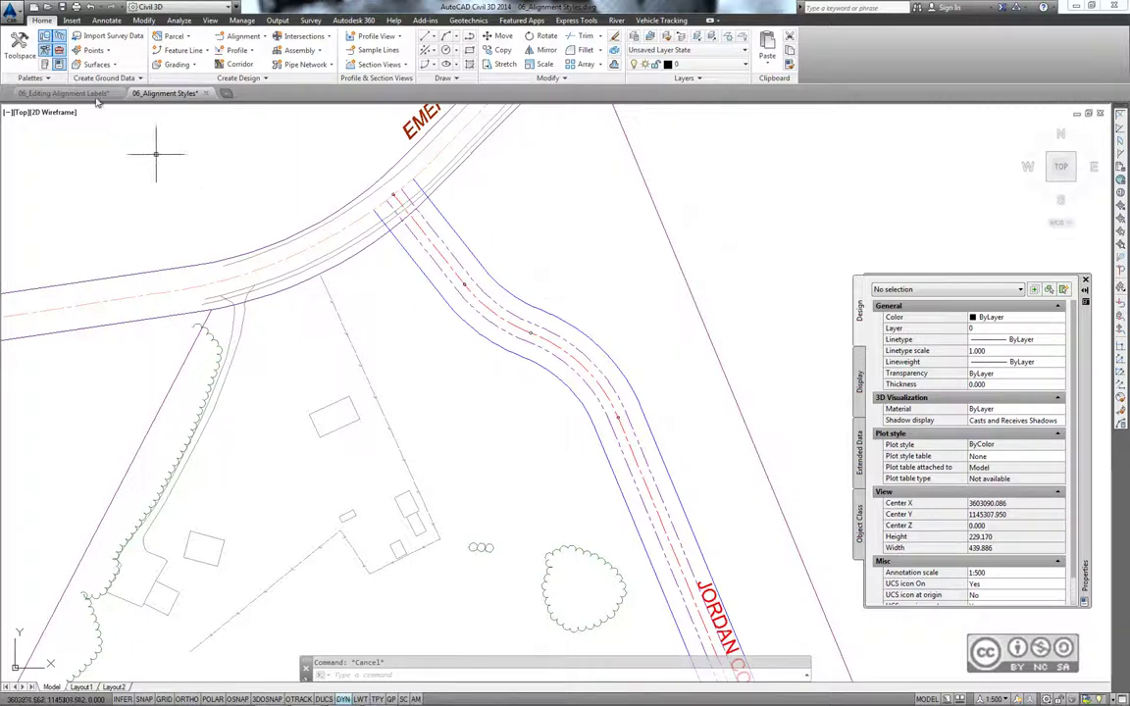
Open the 06_Alignment Labels drawing and select the Jordan Court alignment
{"action": "left_click", "coordinate": [48, 8]}
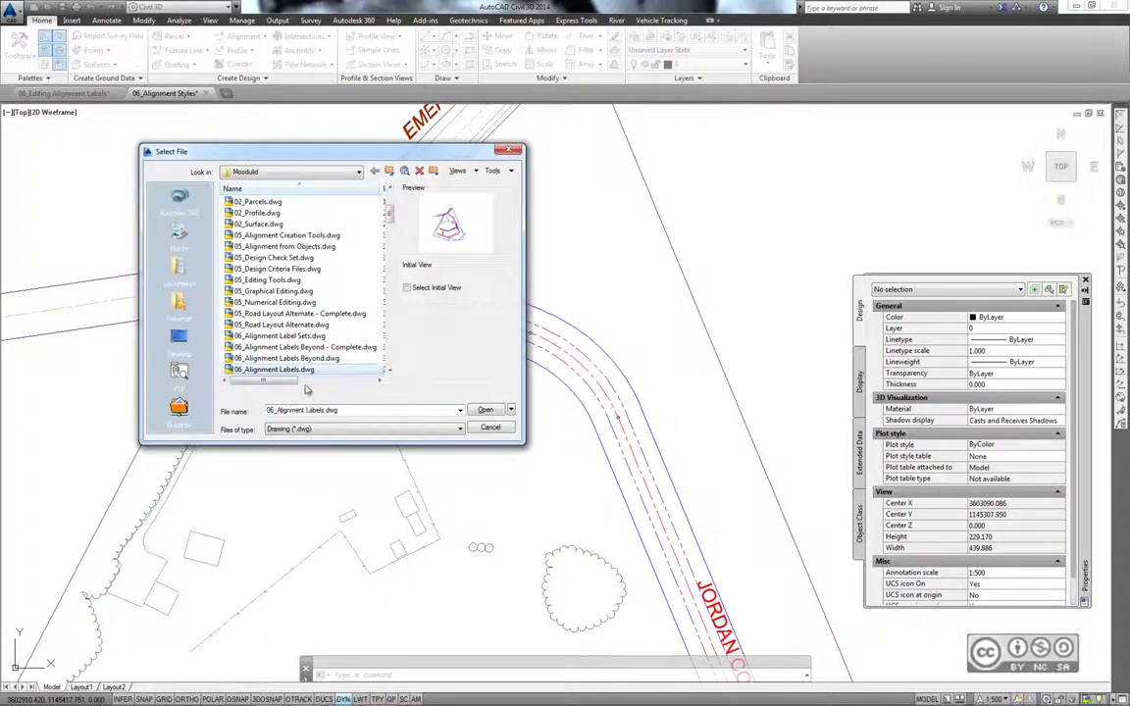
{"action": "left_click", "coordinate": [486, 409]}
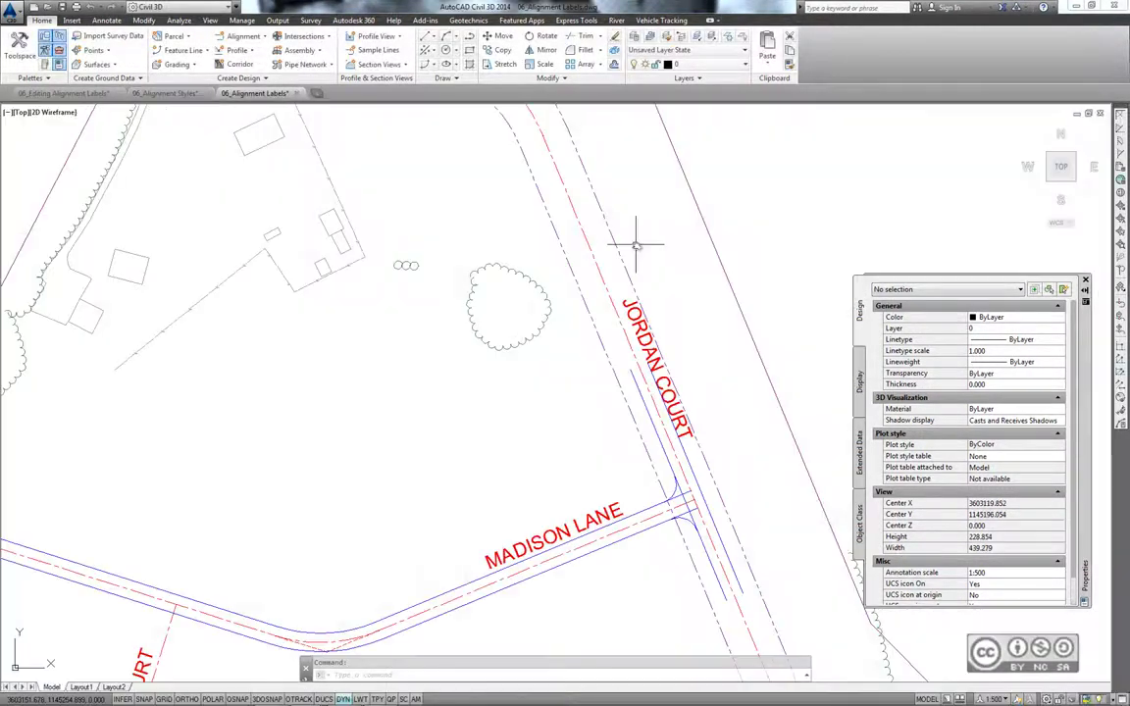
{"action": "middle_click_drag", "start_coordinate": [643, 245], "coordinate": [605, 348]}
{"action": "left_click", "coordinate": [605, 348]}
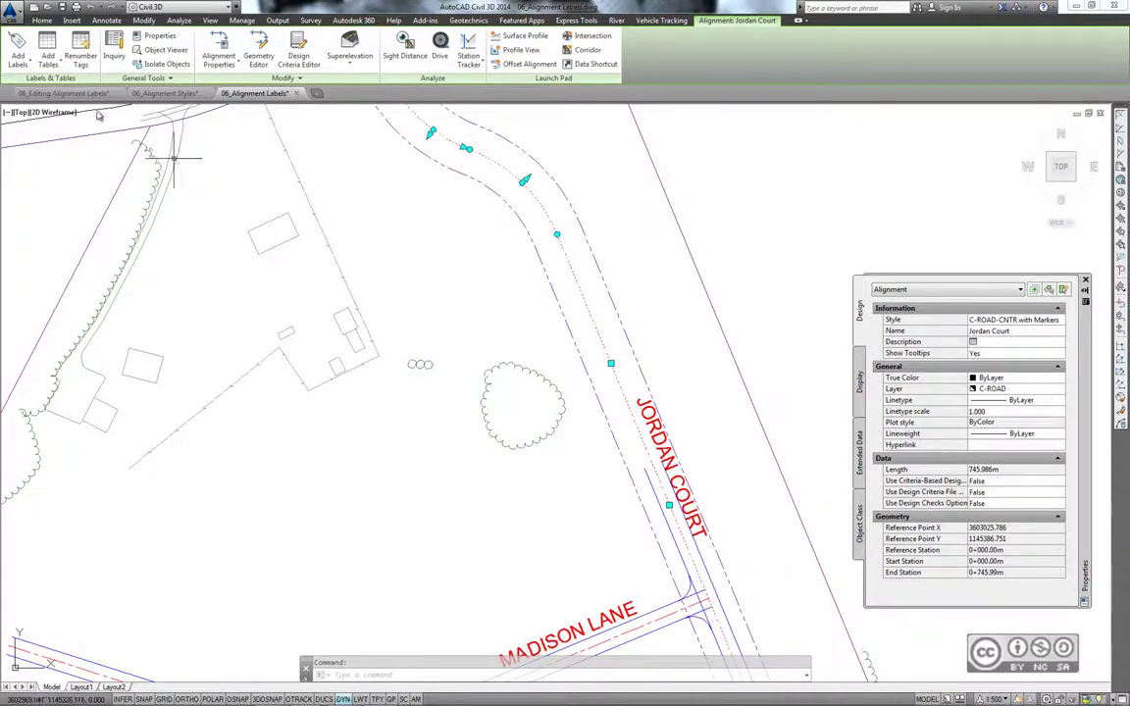
Add Parallel with Tick major station labels to Jordan Court at a 20 m increment
{"action": "left_click", "coordinate": [20, 62]}
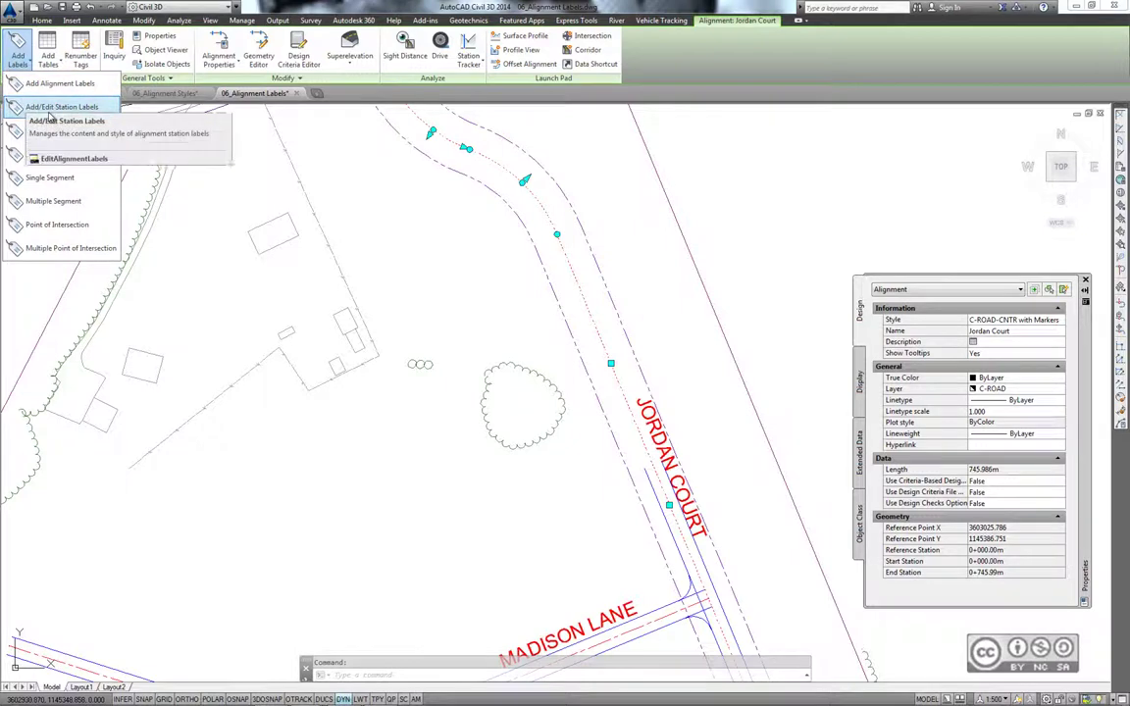
{"action": "left_click", "coordinate": [49, 114]}
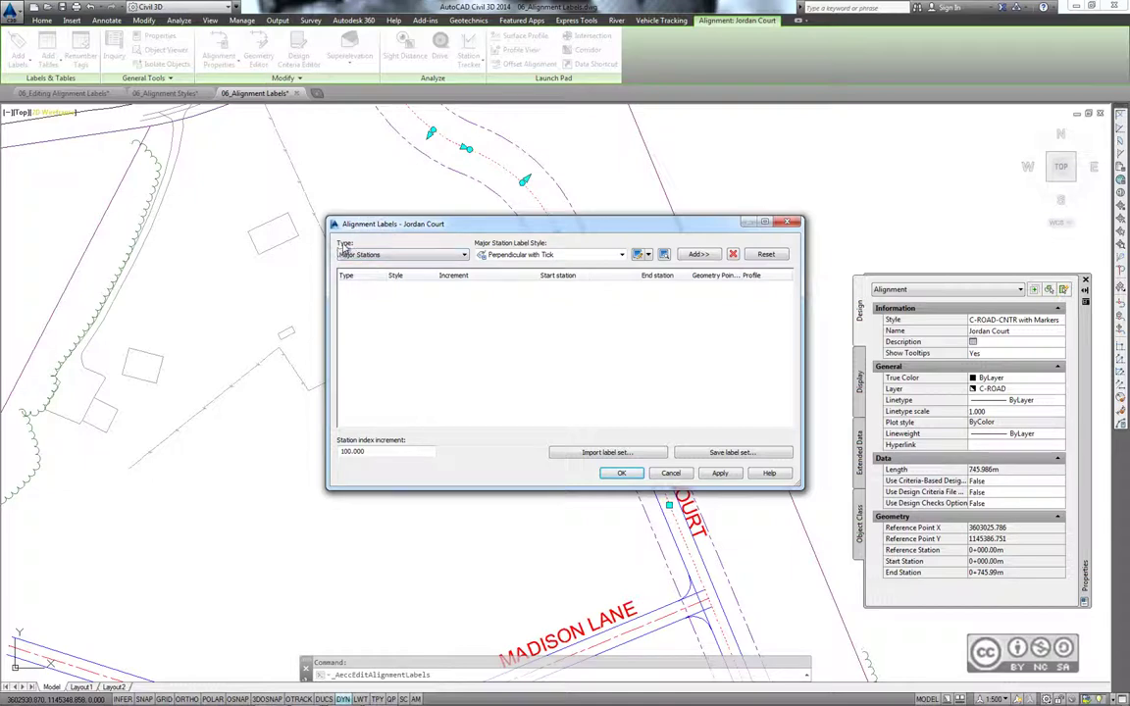
{"action": "left_click", "coordinate": [395, 255]}
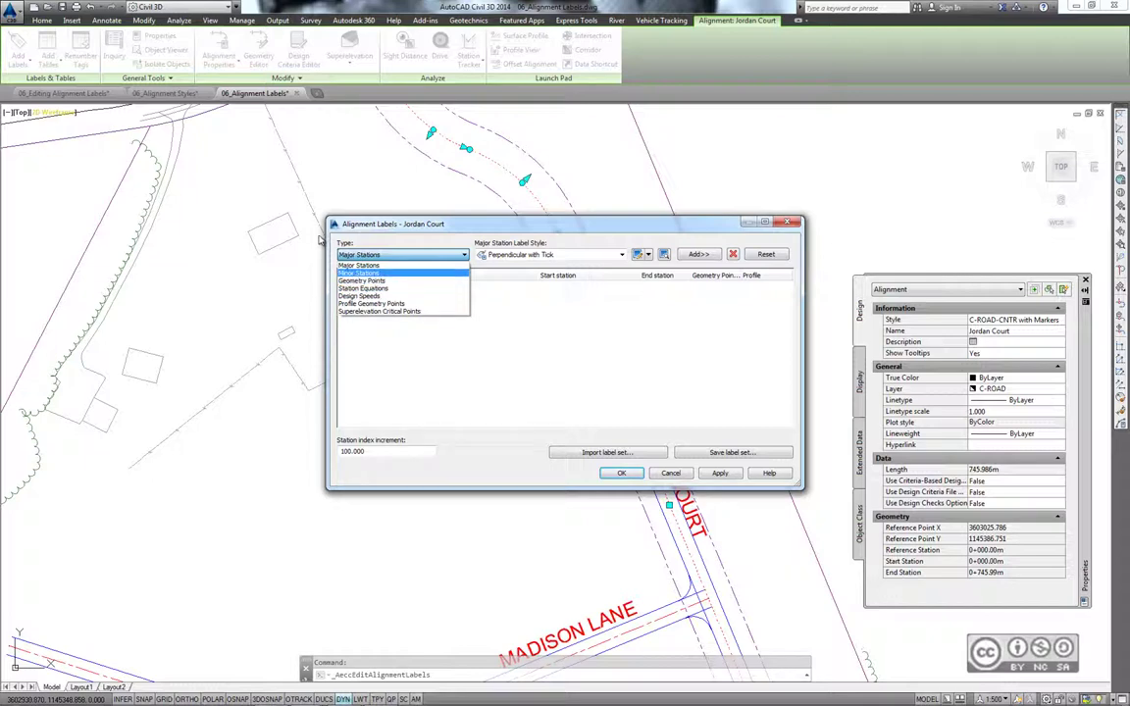
{"action": "left_click", "coordinate": [426, 249]}
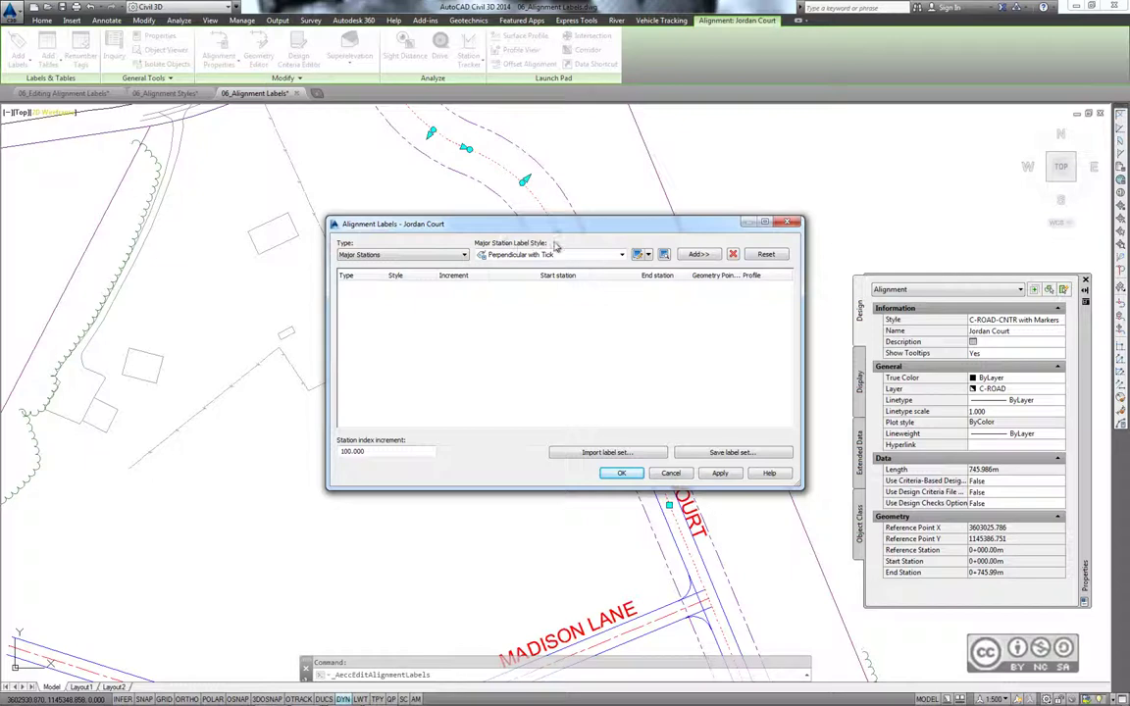
{"action": "left_click", "coordinate": [556, 253]}
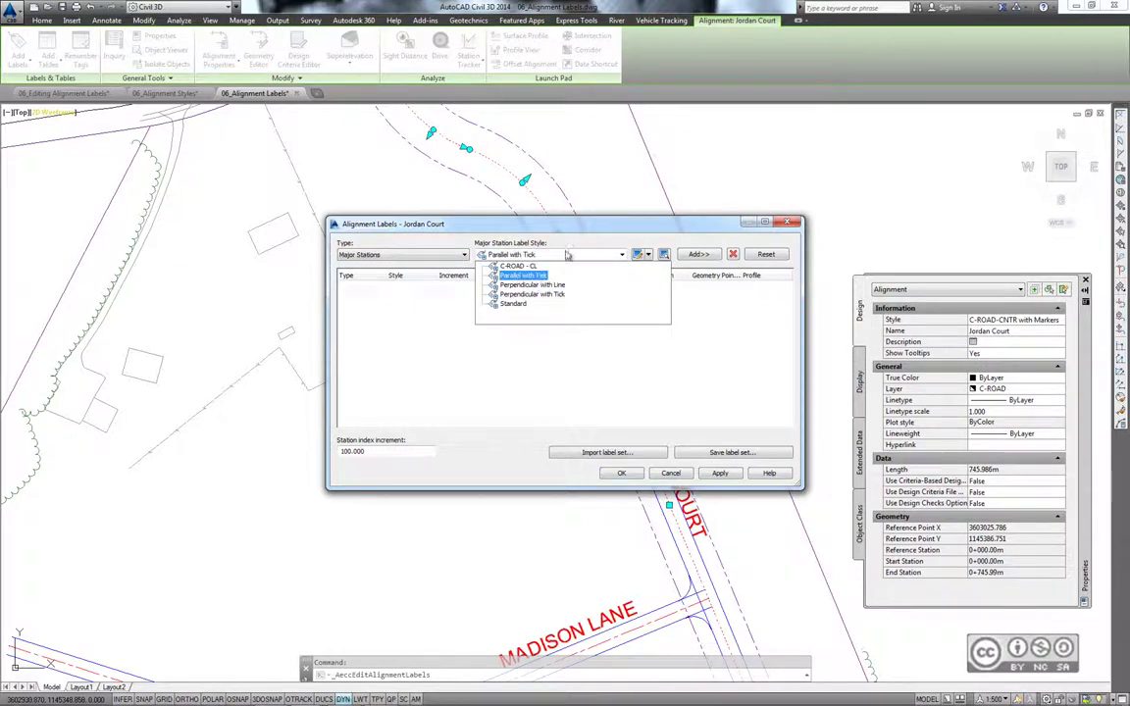
{"action": "left_click", "coordinate": [538, 277]}
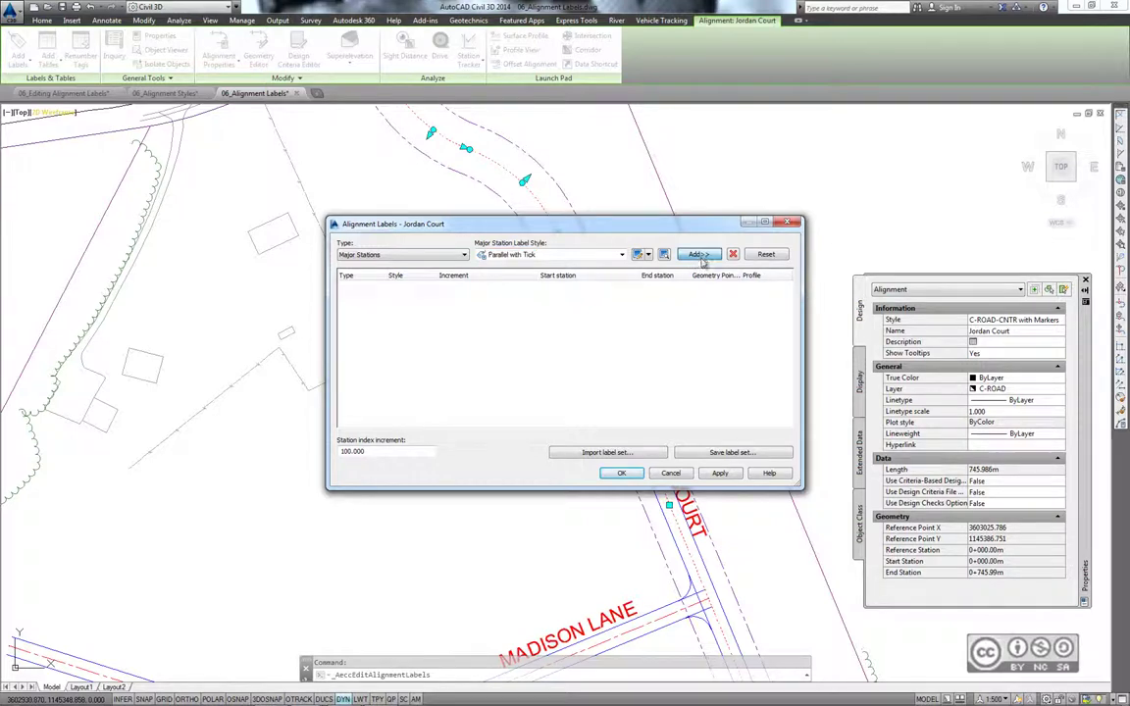
{"action": "left_click", "coordinate": [699, 254]}
{"action": "left_click", "coordinate": [459, 288]}
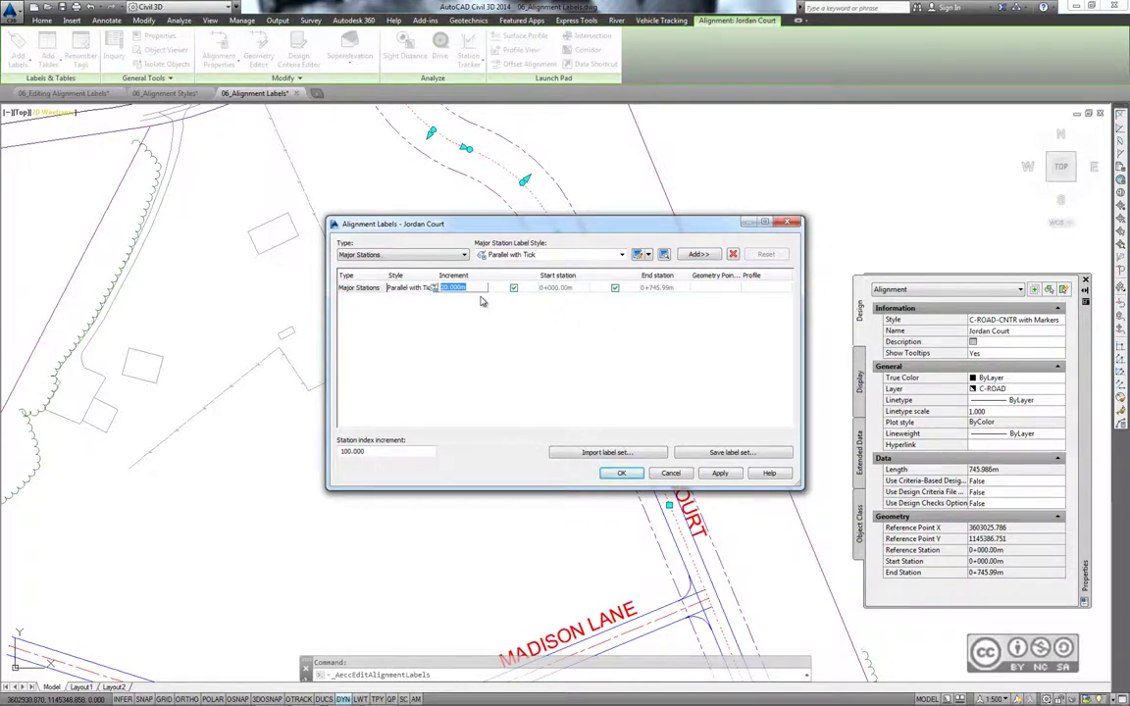
{"action": "type", "text": "20"}
{"action": "key", "text": "Return"}
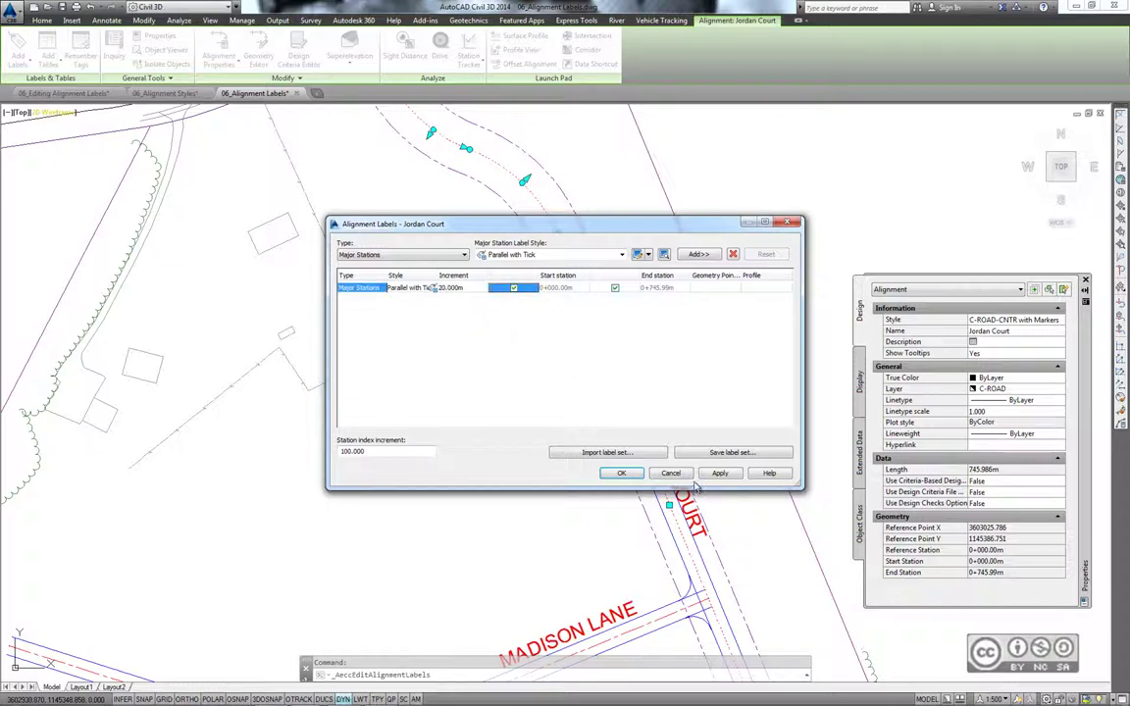
{"action": "left_click", "coordinate": [620, 476]}
{"action": "scroll", "coordinate": [487, 234], "scroll_direction": "up", "scroll_amount": 3}
Reopen Jordan Court's Alignment Labels dialog listing the 20 m Parallel with Tick major stations
{"action": "scroll", "coordinate": [487, 239], "scroll_direction": "up", "scroll_amount": 2}
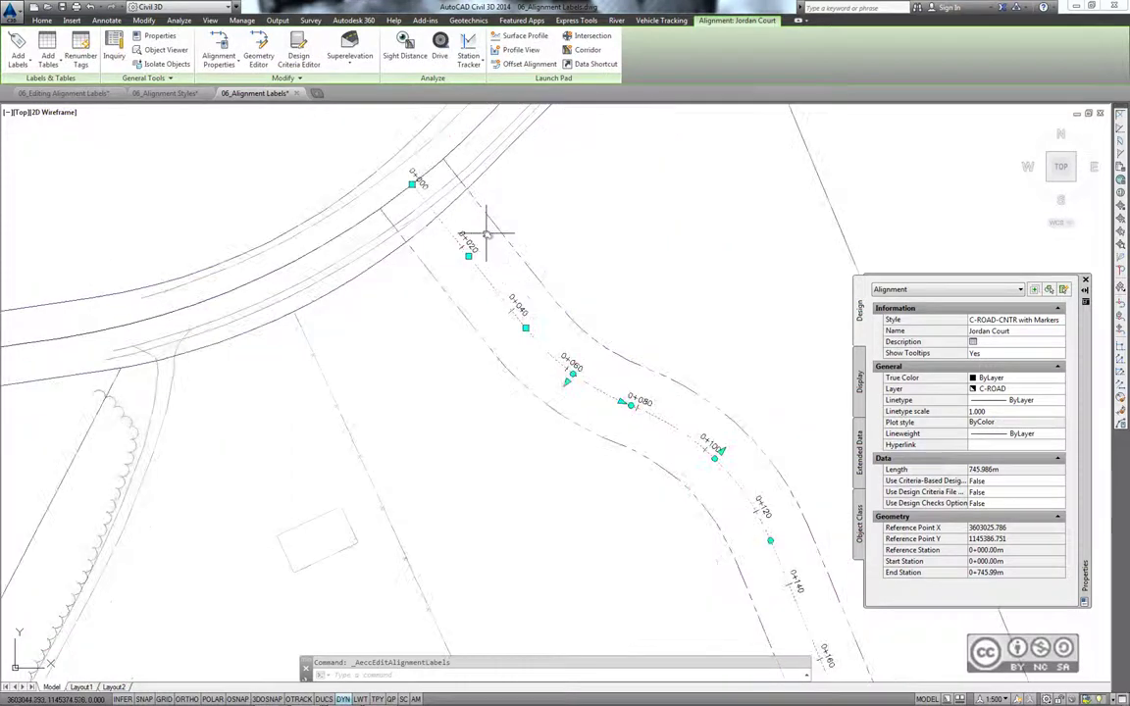
{"action": "scroll", "coordinate": [535, 224], "scroll_direction": "up", "scroll_amount": 2}
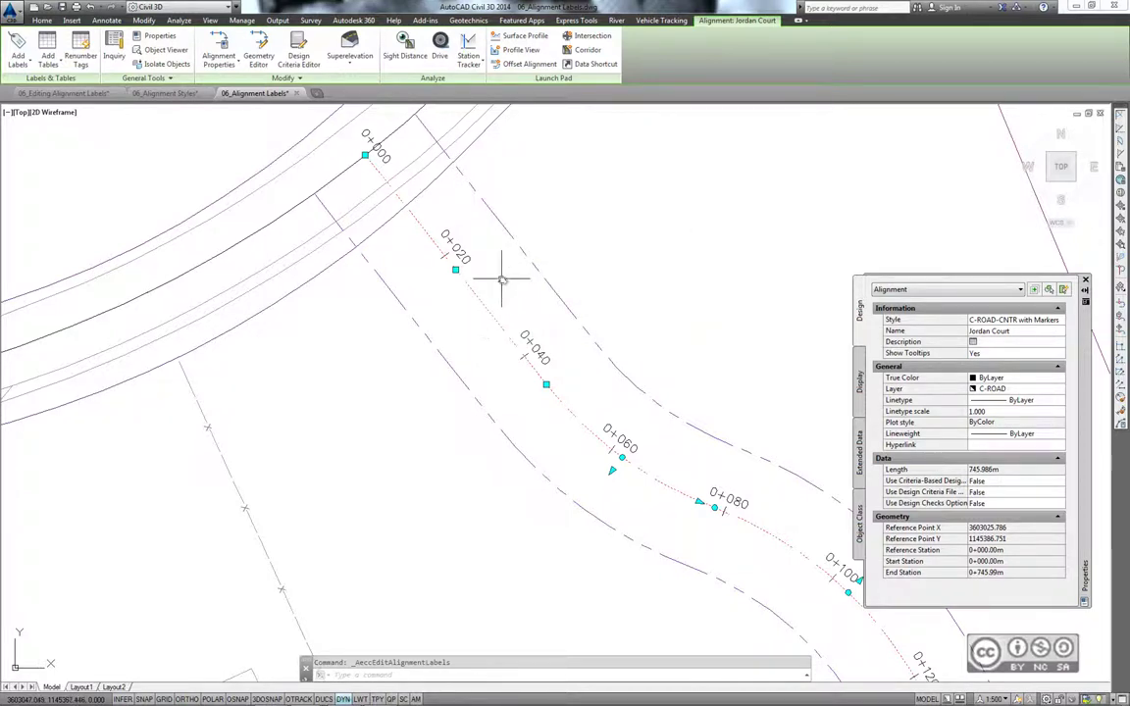
{"action": "left_click", "coordinate": [18, 60]}
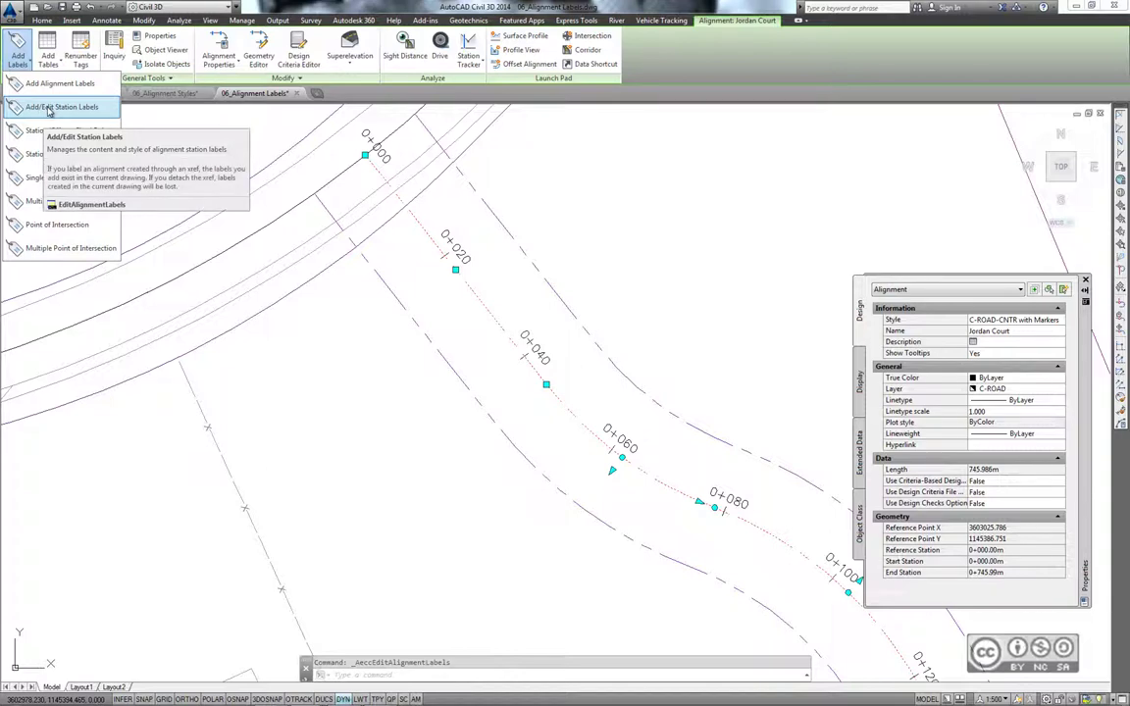
{"action": "left_click", "coordinate": [43, 108]}
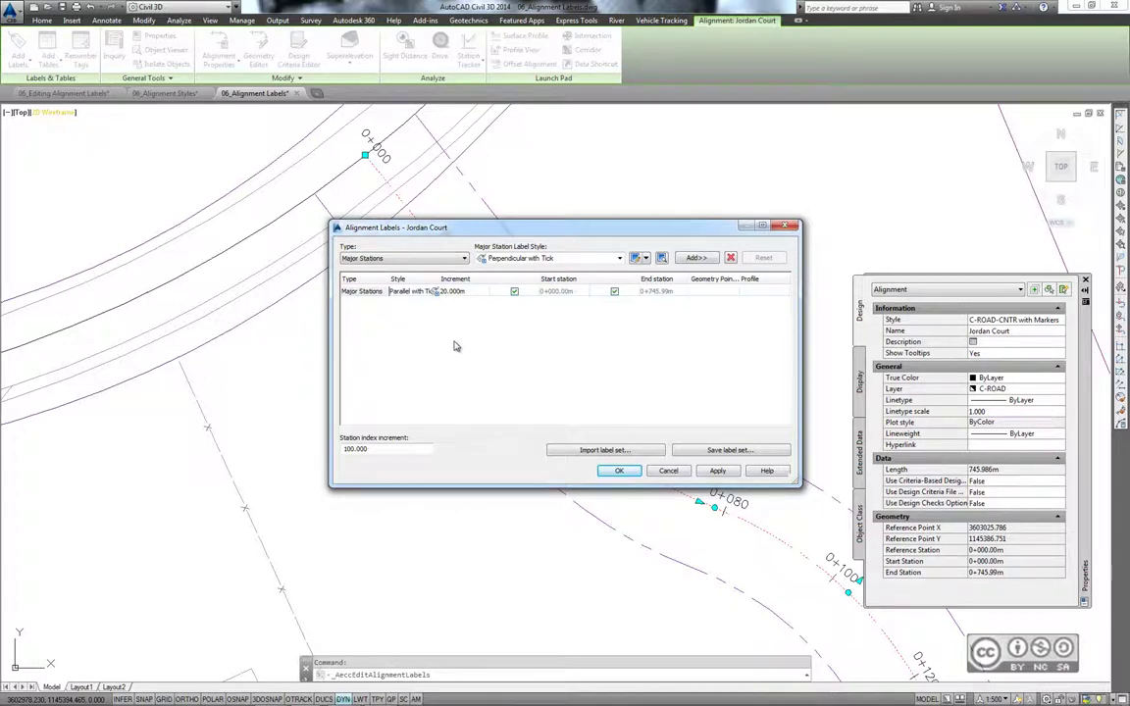
Add Tick minor station labels to Jordan Court at a 5.000m increment
{"action": "left_click", "coordinate": [361, 258]}
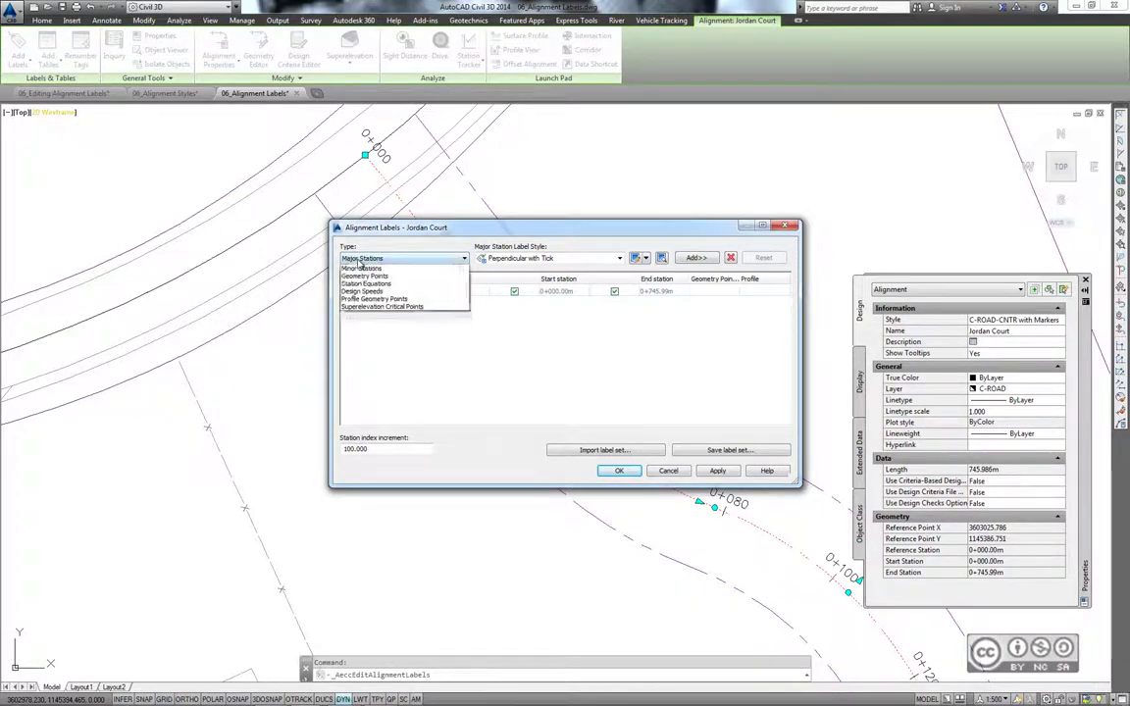
{"action": "left_click", "coordinate": [361, 268]}
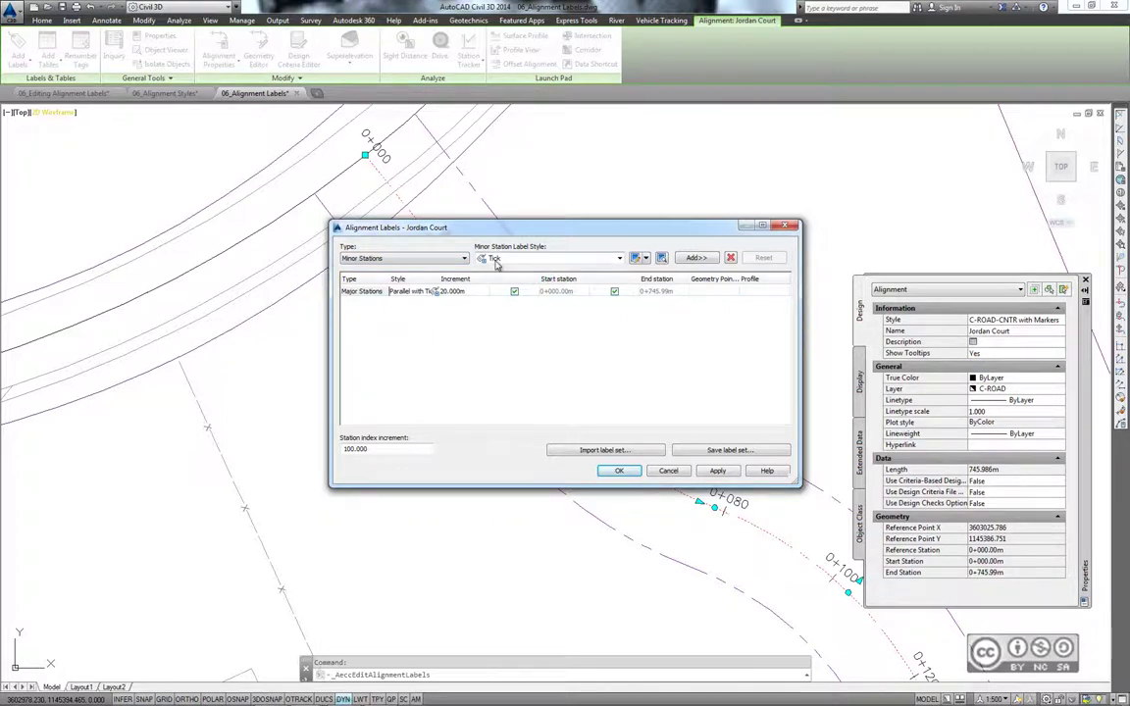
{"action": "left_click", "coordinate": [696, 258]}
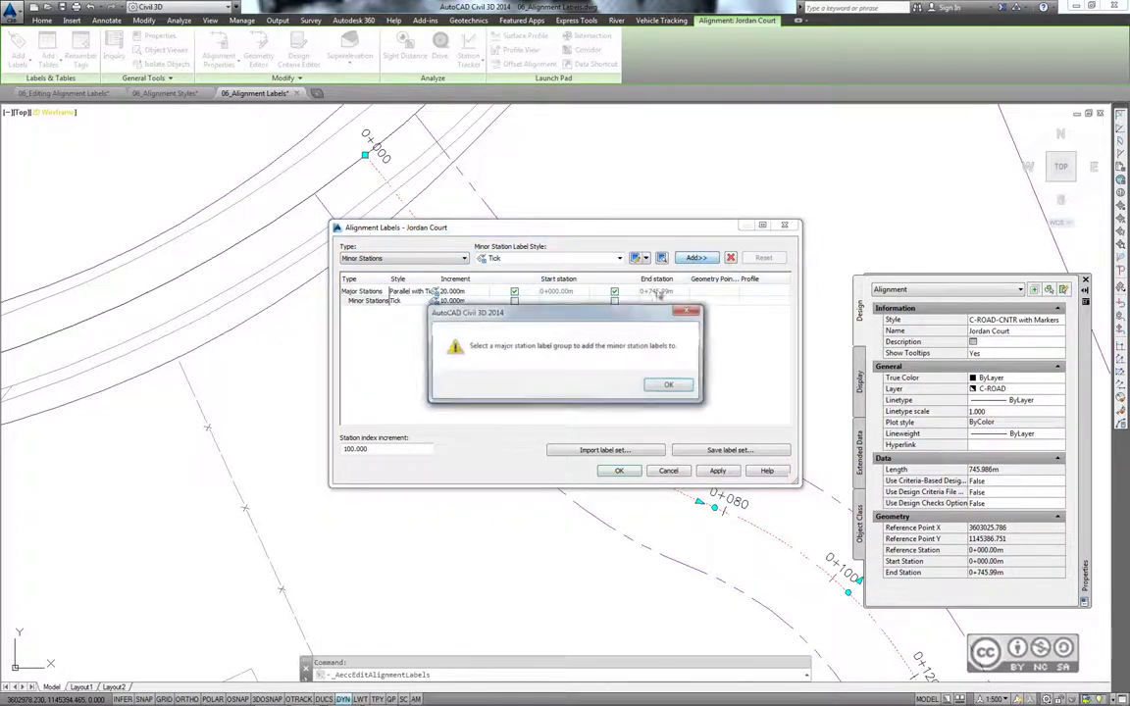
{"action": "left_click", "coordinate": [668, 384]}
{"action": "left_click", "coordinate": [454, 301]}
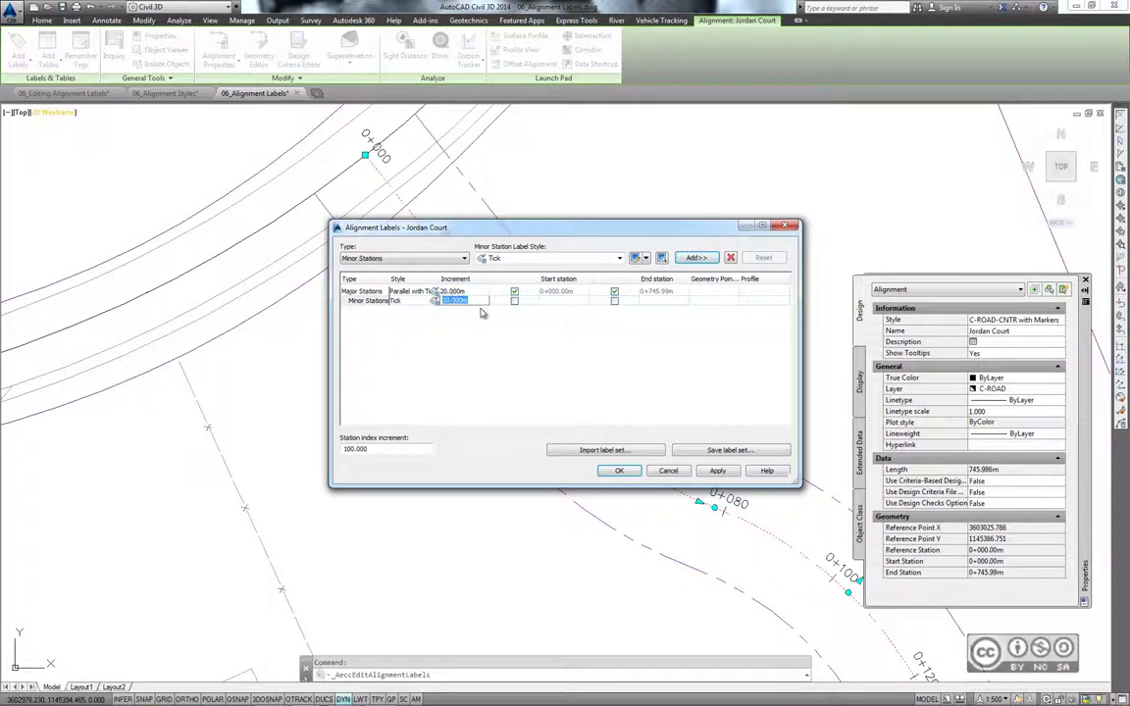
{"action": "type", "text": "5"}
{"action": "key", "text": "Tab"}
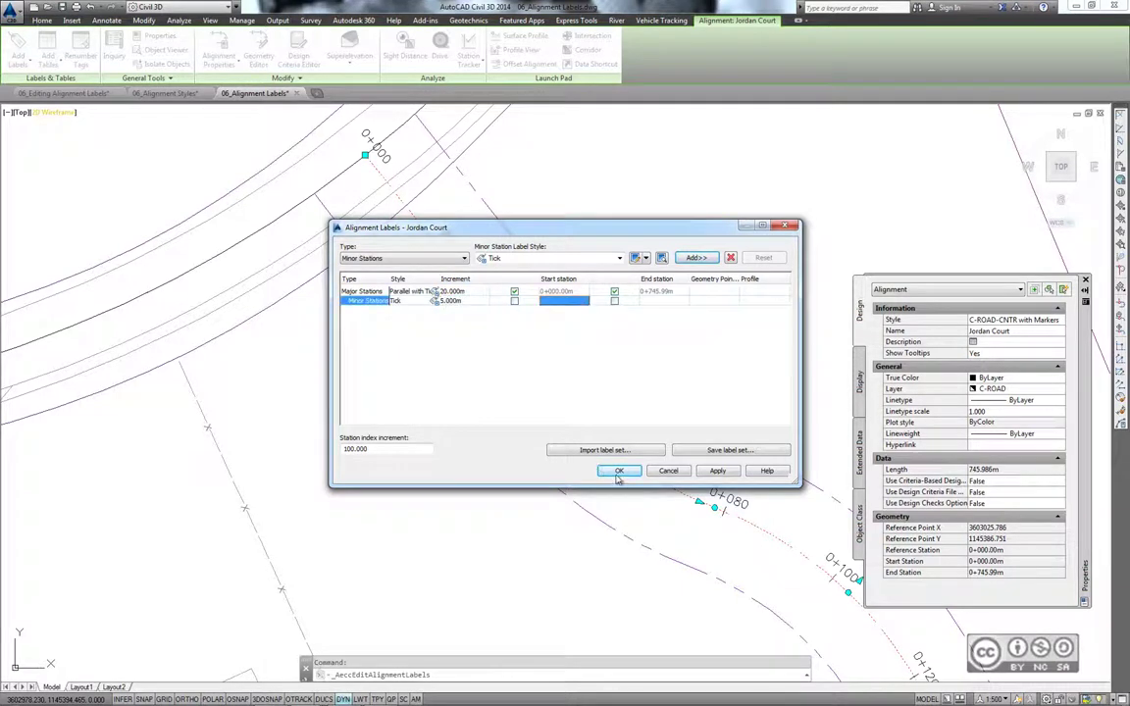
{"action": "key", "text": "Return"}
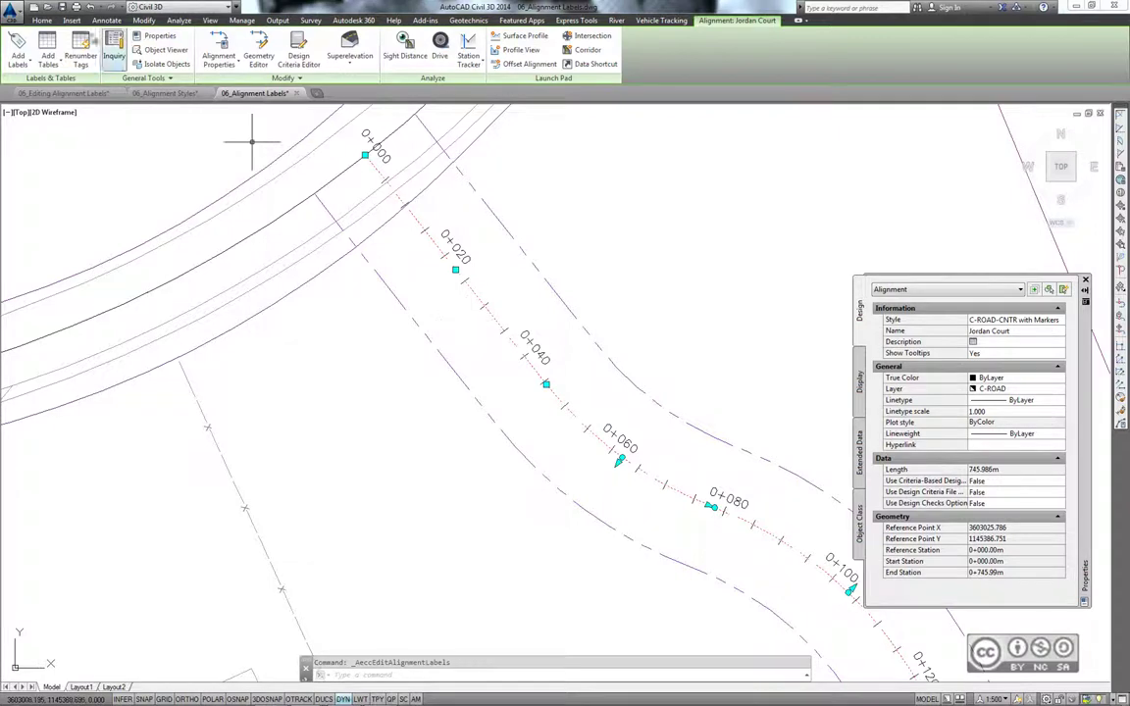
Add Jordan Court geometry point labels, excluding Tangent-Curve and Curve-Tangent Intersect points
{"action": "left_click", "coordinate": [17, 61]}
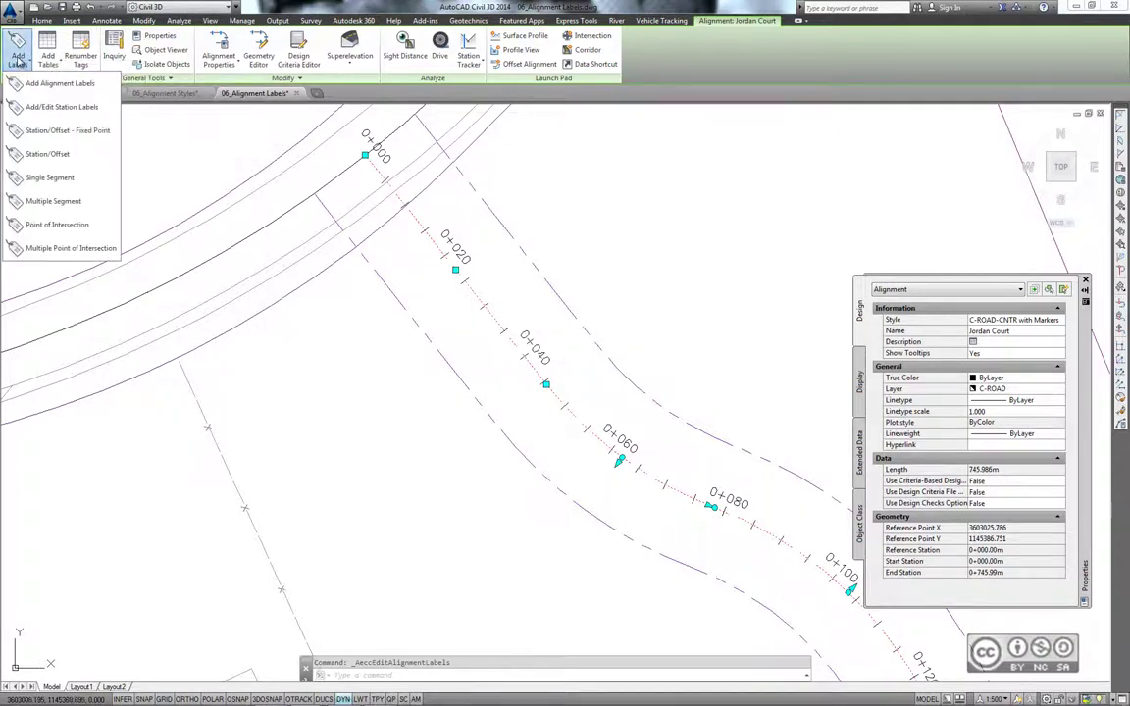
{"action": "left_click", "coordinate": [39, 106]}
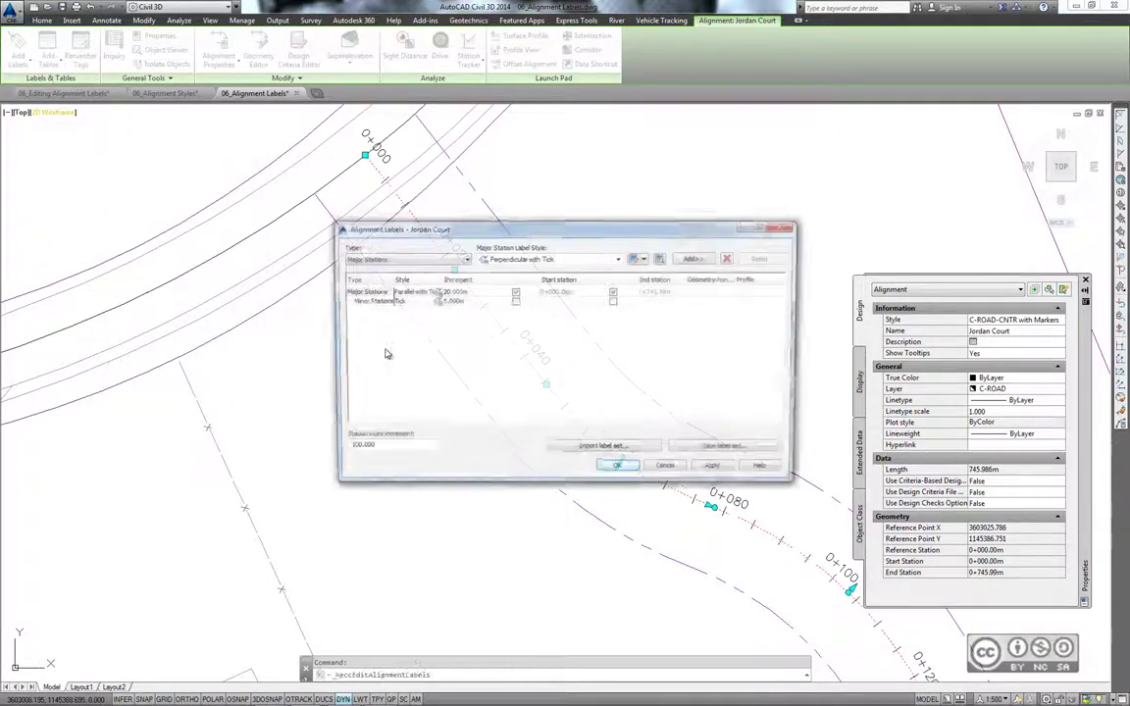
{"action": "left_click", "coordinate": [363, 258]}
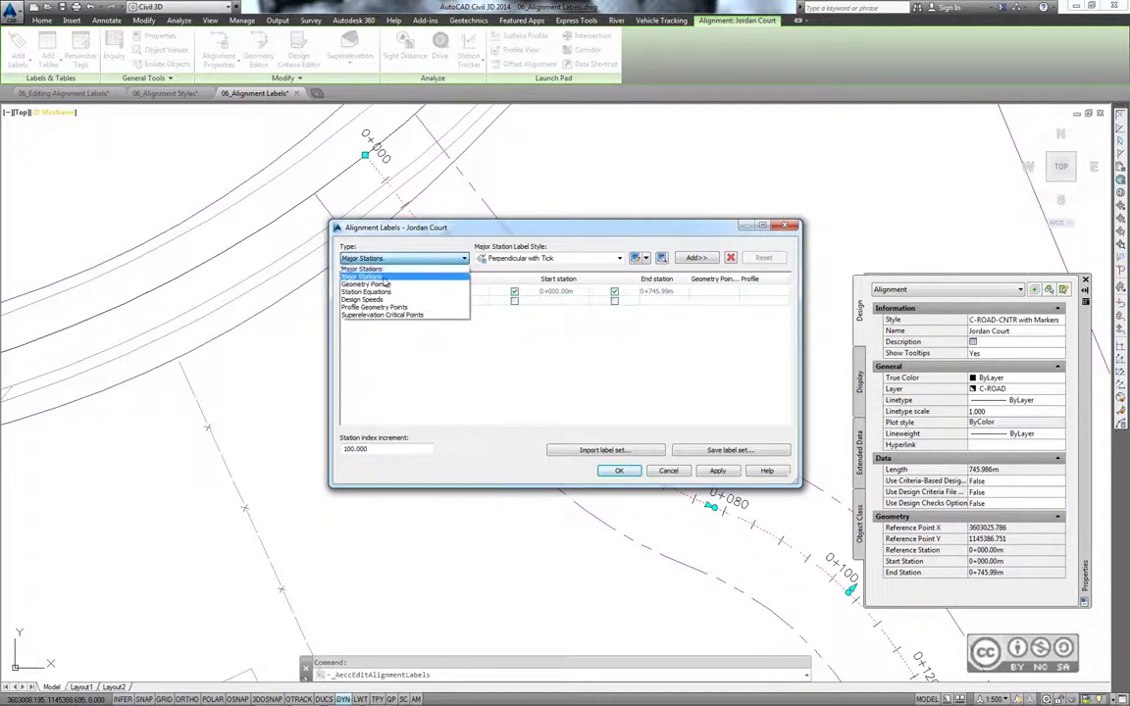
{"action": "left_click", "coordinate": [381, 284]}
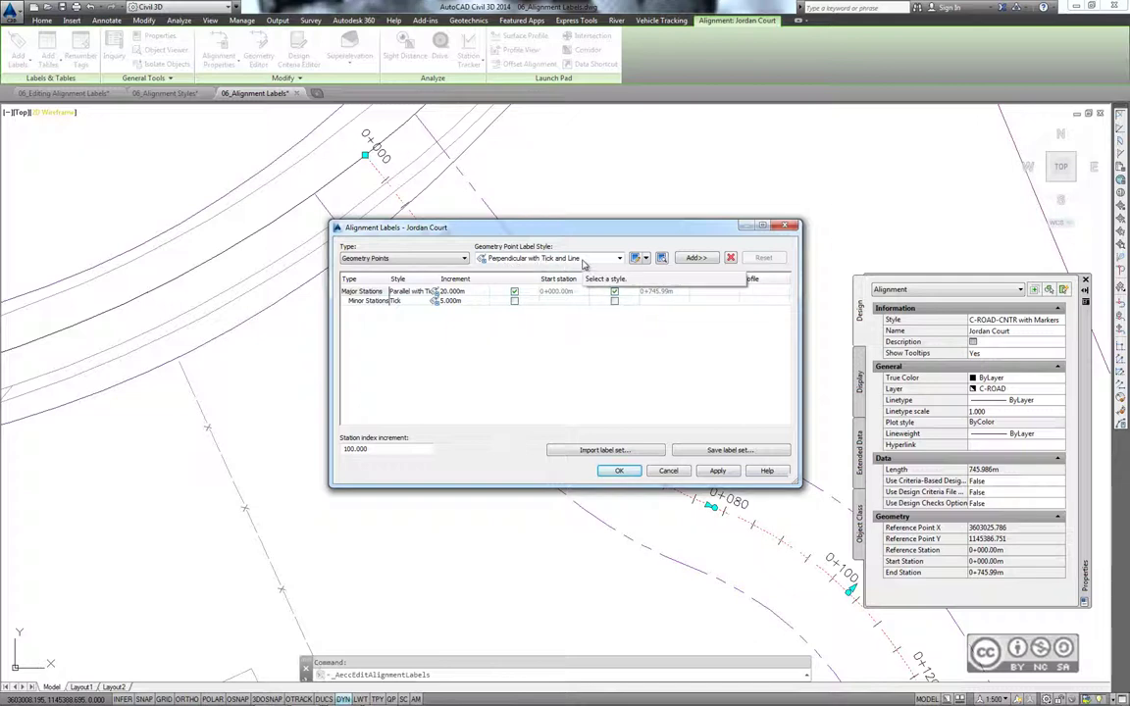
{"action": "left_click", "coordinate": [703, 259]}
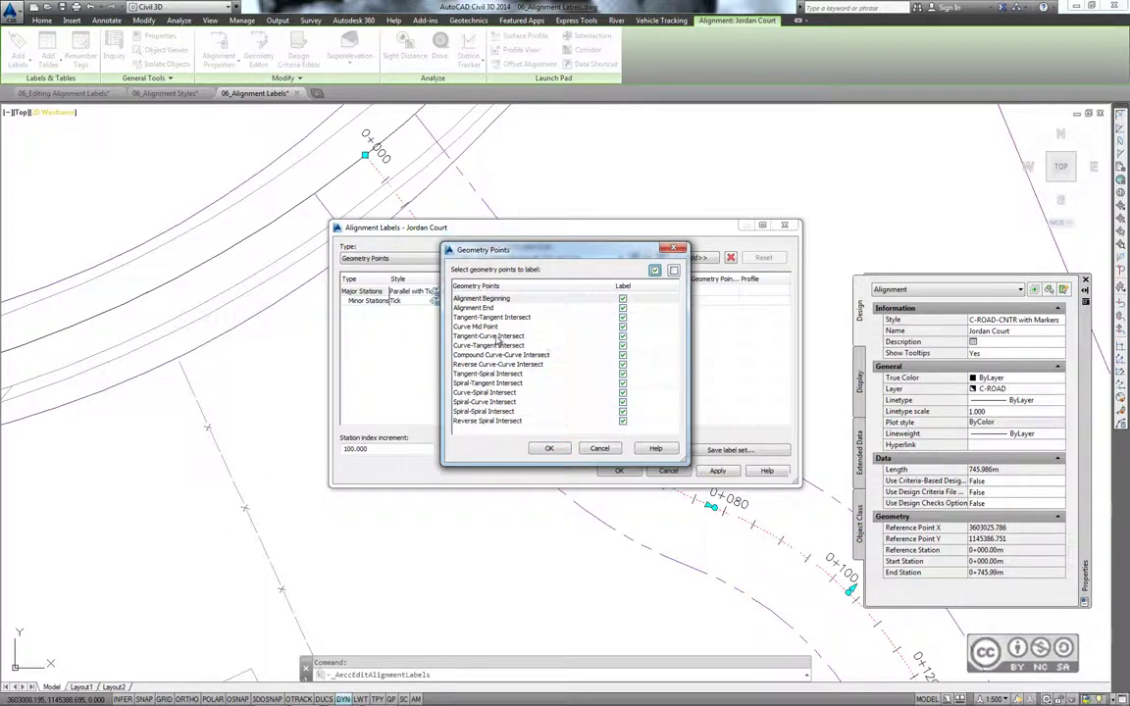
{"action": "left_click", "coordinate": [549, 336]}
{"action": "left_click", "coordinate": [622, 338]}
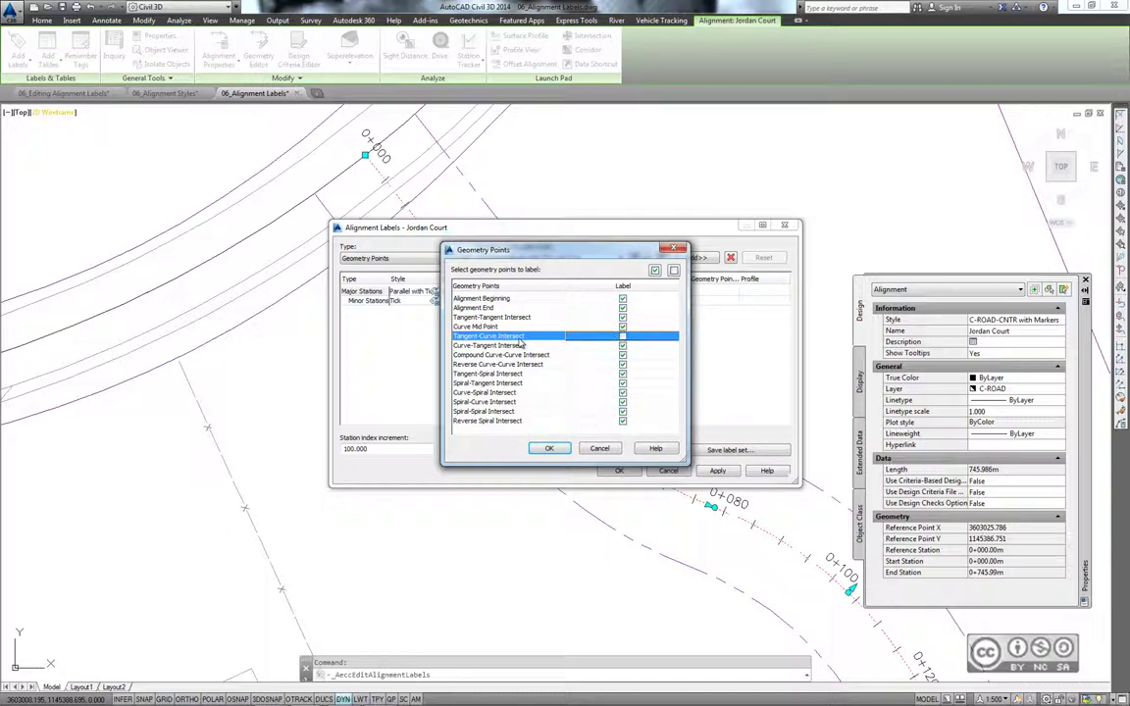
{"action": "left_click", "coordinate": [522, 345]}
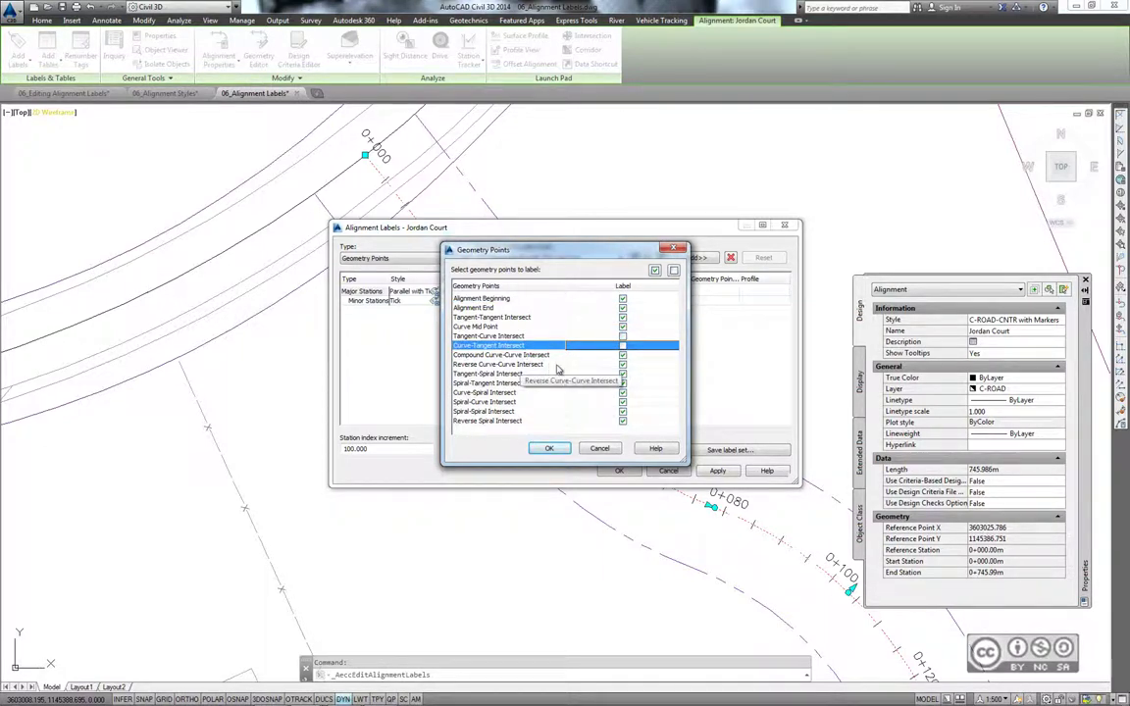
{"action": "left_click", "coordinate": [557, 366]}
{"action": "left_click", "coordinate": [551, 448]}
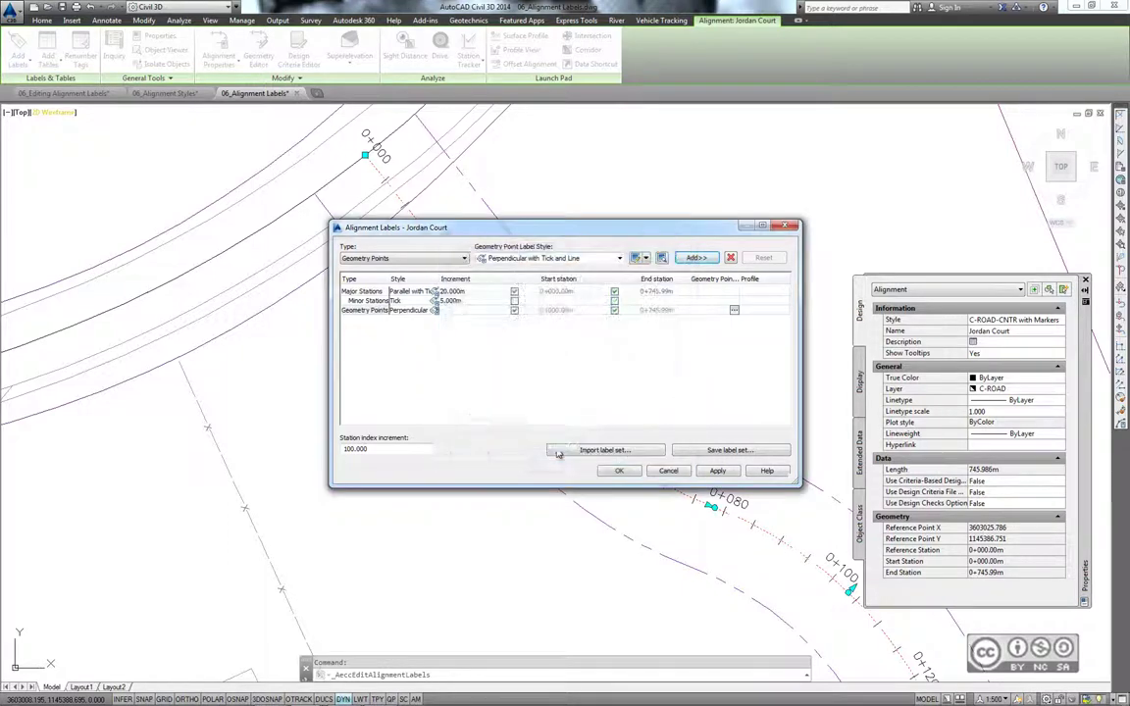
{"action": "left_click", "coordinate": [620, 472]}
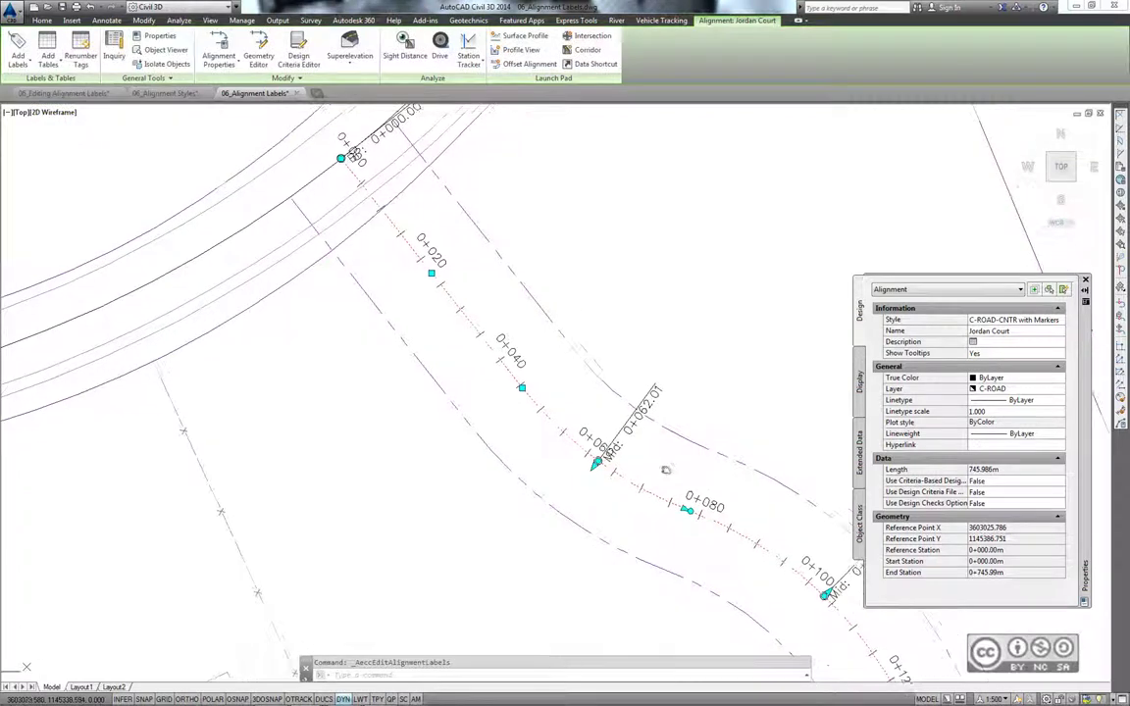
Pan and zoom along Jordan Court to review the new labels, then clear the alignment selection
{"action": "middle_click_drag", "start_coordinate": [667, 470], "coordinate": [618, 477]}
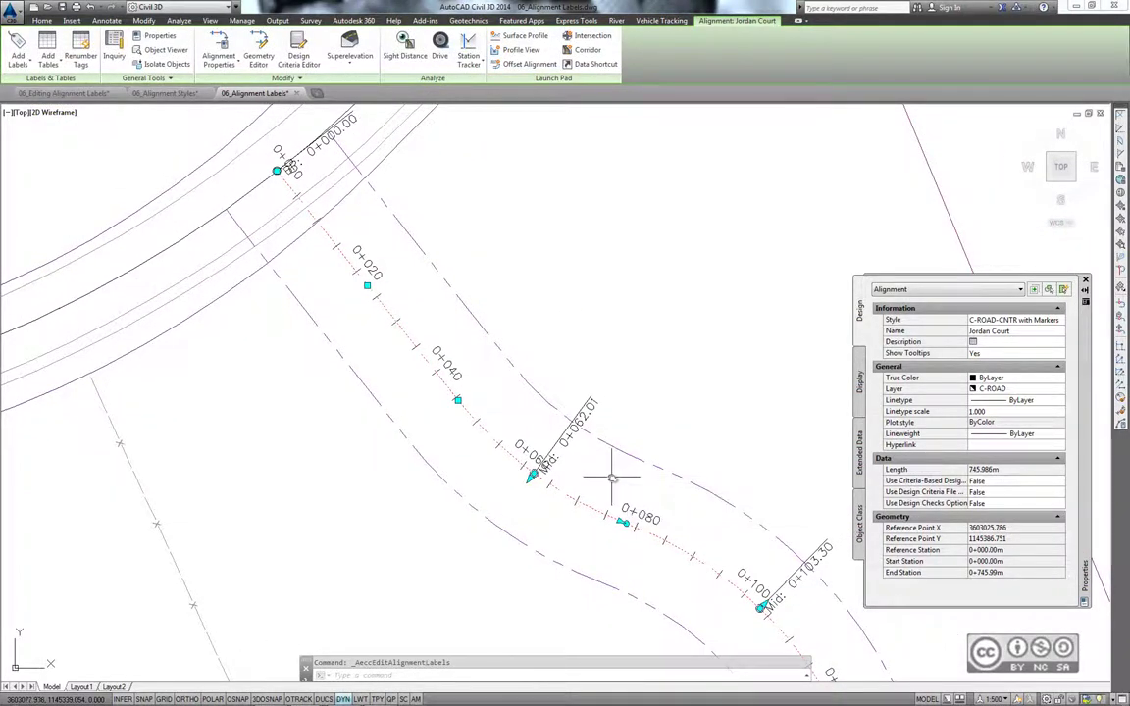
{"action": "mouse_move", "coordinate": [610, 479]}
{"action": "middle_mouse_down"}
{"action": "mouse_move", "coordinate": [599, 476]}
{"action": "mouse_move", "coordinate": [543, 329]}
{"action": "middle_mouse_up"}
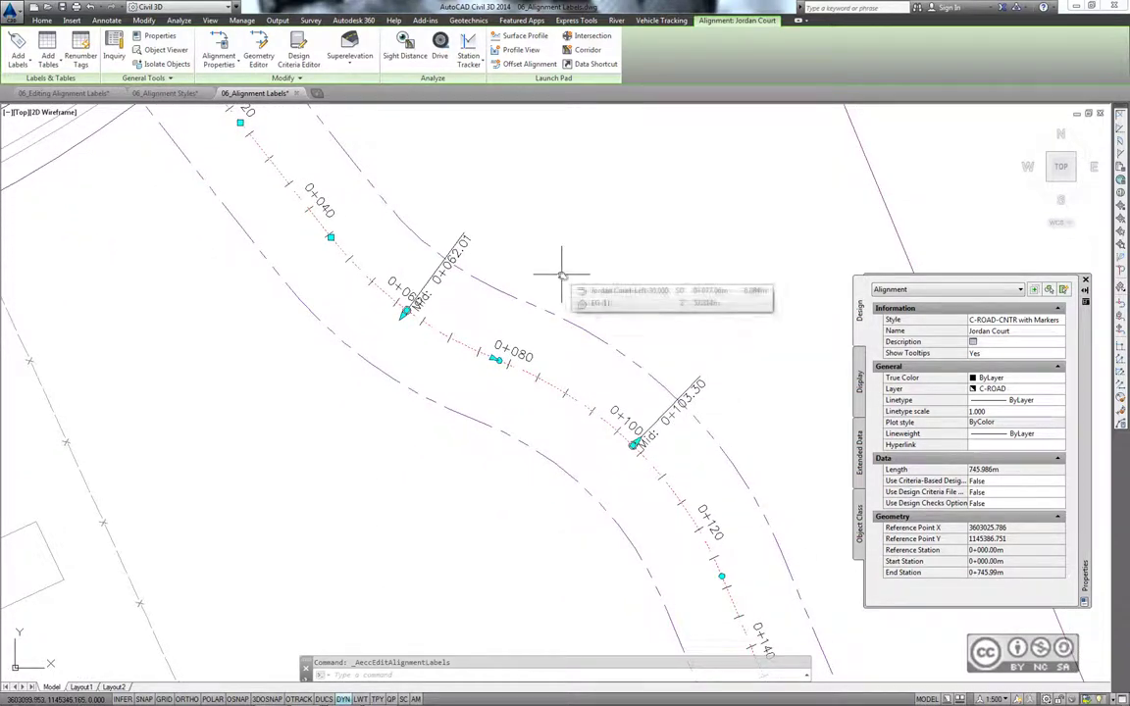
{"action": "mouse_move", "coordinate": [562, 274]}
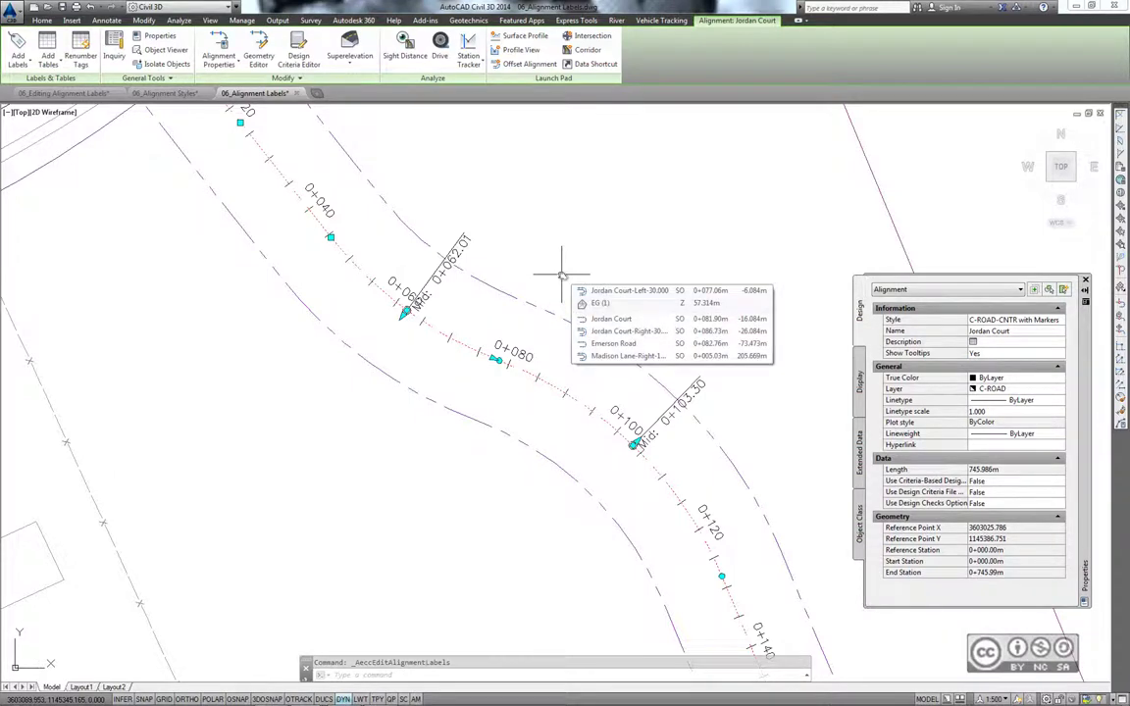
{"action": "scroll", "coordinate": [589, 258], "scroll_direction": "down", "scroll_amount": 2}
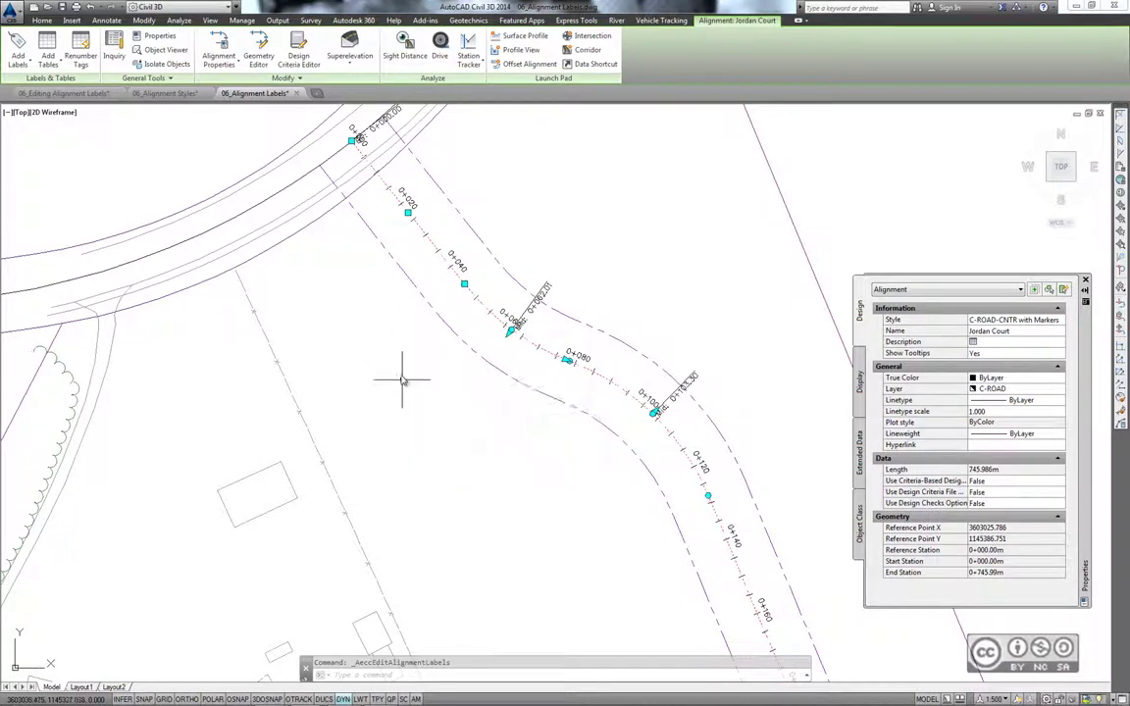
{"action": "key", "text": "Escape"}
Open the drawing 06_Alignment Label Sets.dwg
{"action": "left_click", "coordinate": [47, 7]}
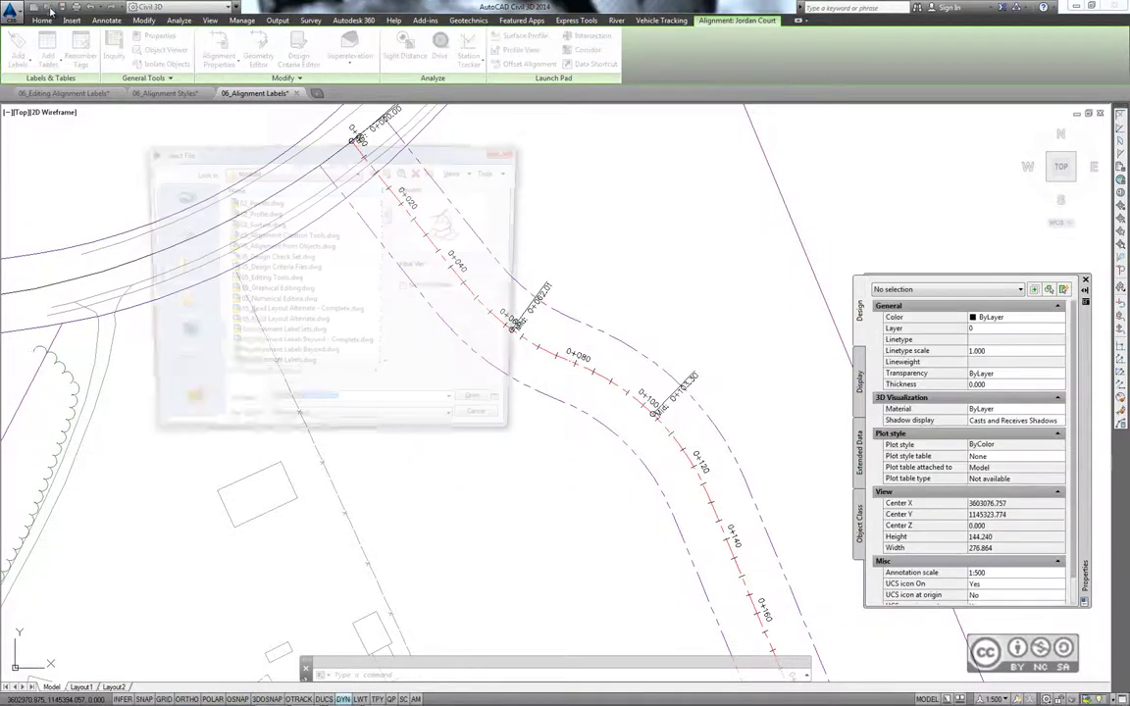
{"action": "left_click", "coordinate": [284, 336]}
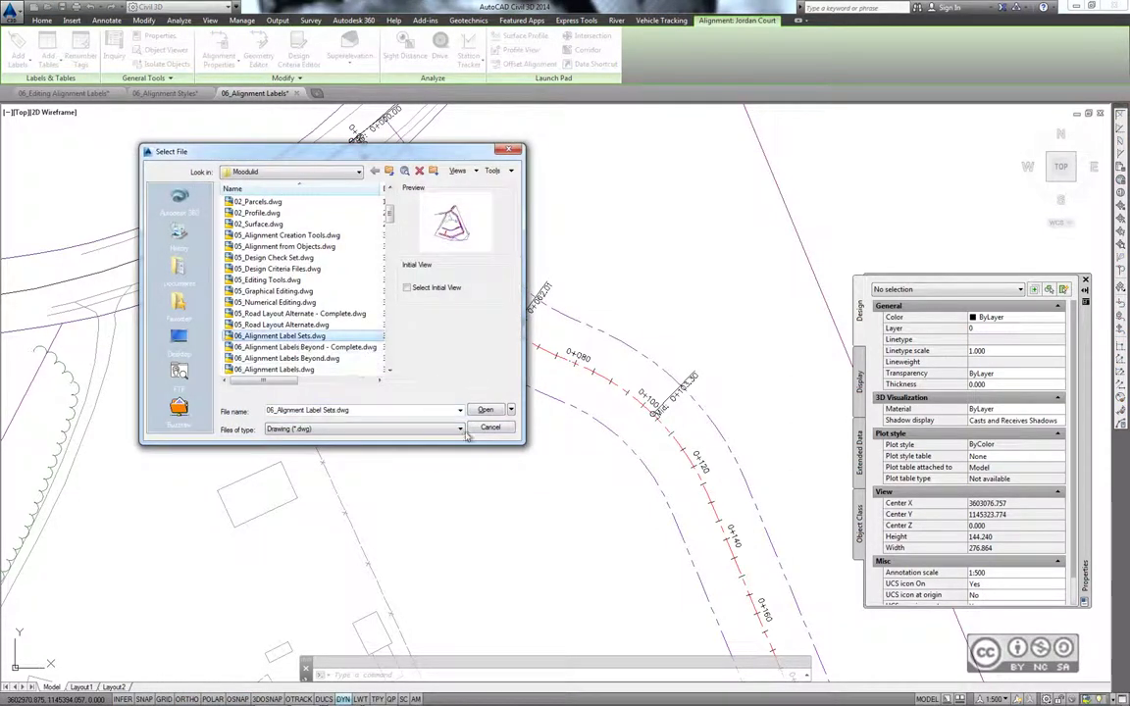
{"action": "left_click", "coordinate": [485, 409]}
Zoom in, select the Jordan Court alignment and bring up the Add Labels choices
{"action": "scroll", "coordinate": [592, 338], "scroll_direction": "up", "scroll_amount": 2}
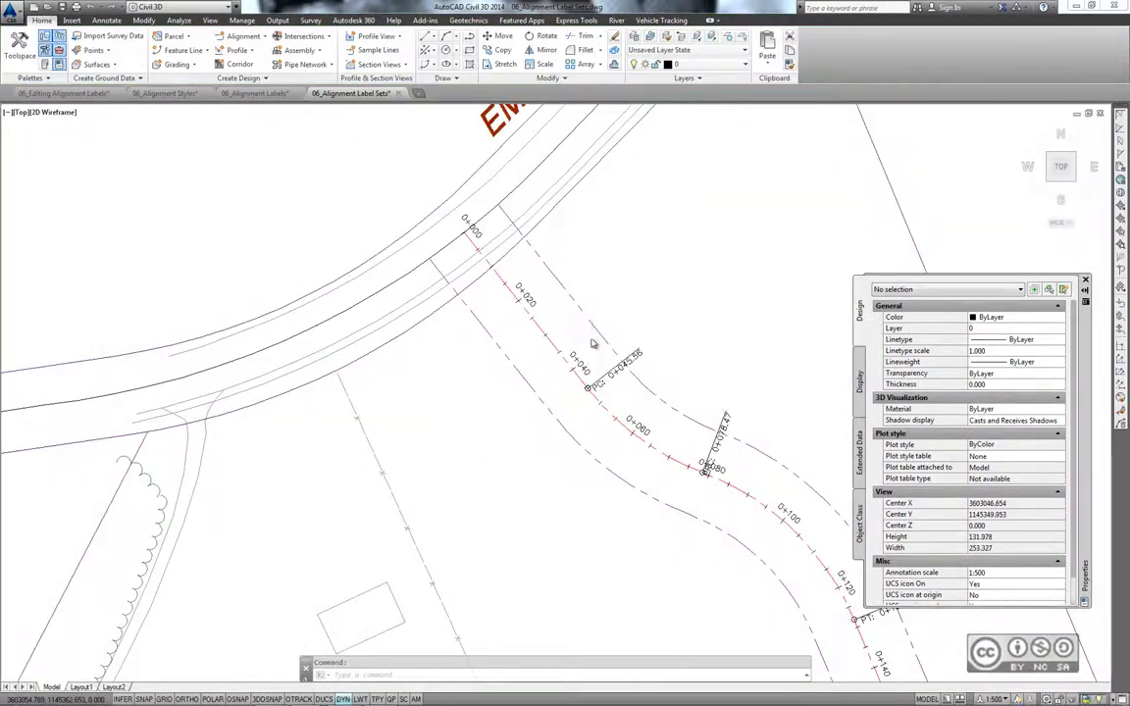
{"action": "scroll", "coordinate": [599, 339], "scroll_direction": "up", "scroll_amount": 3}
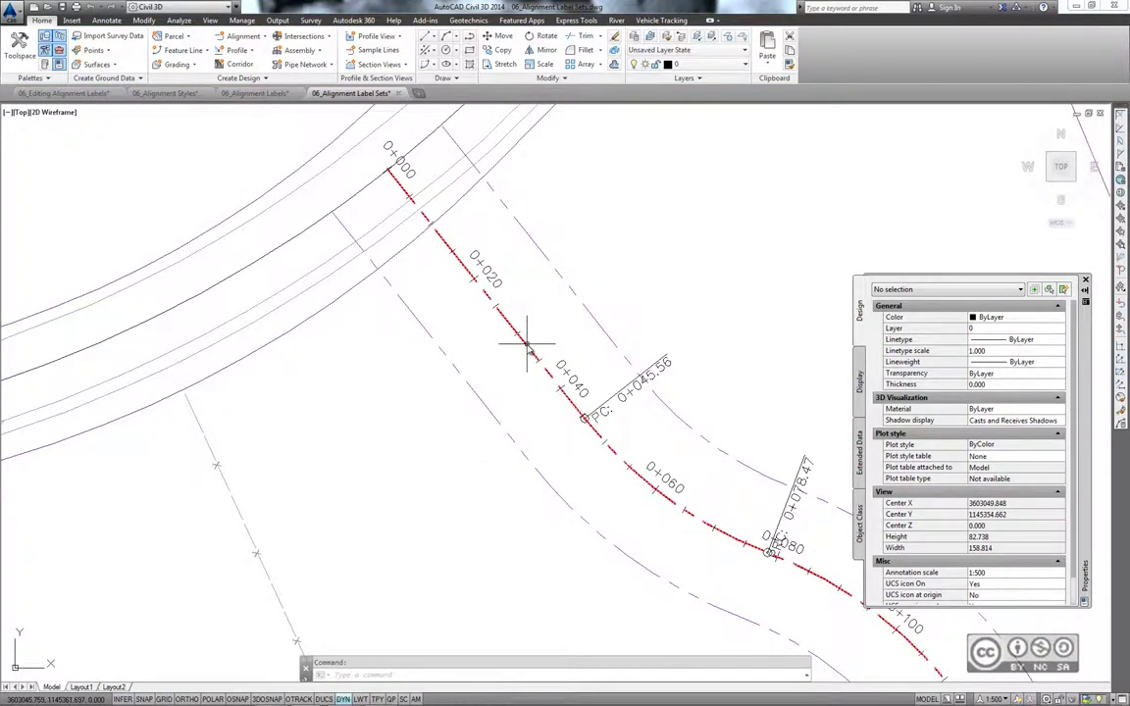
{"action": "left_click", "coordinate": [522, 341]}
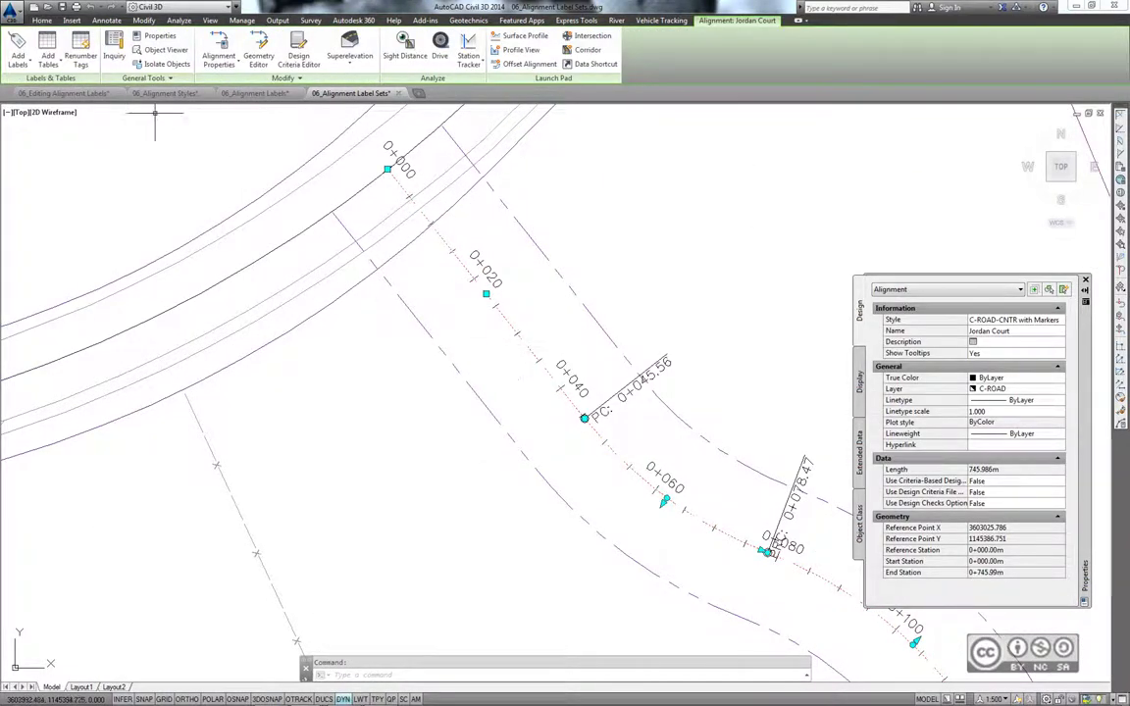
{"action": "left_click", "coordinate": [18, 56]}
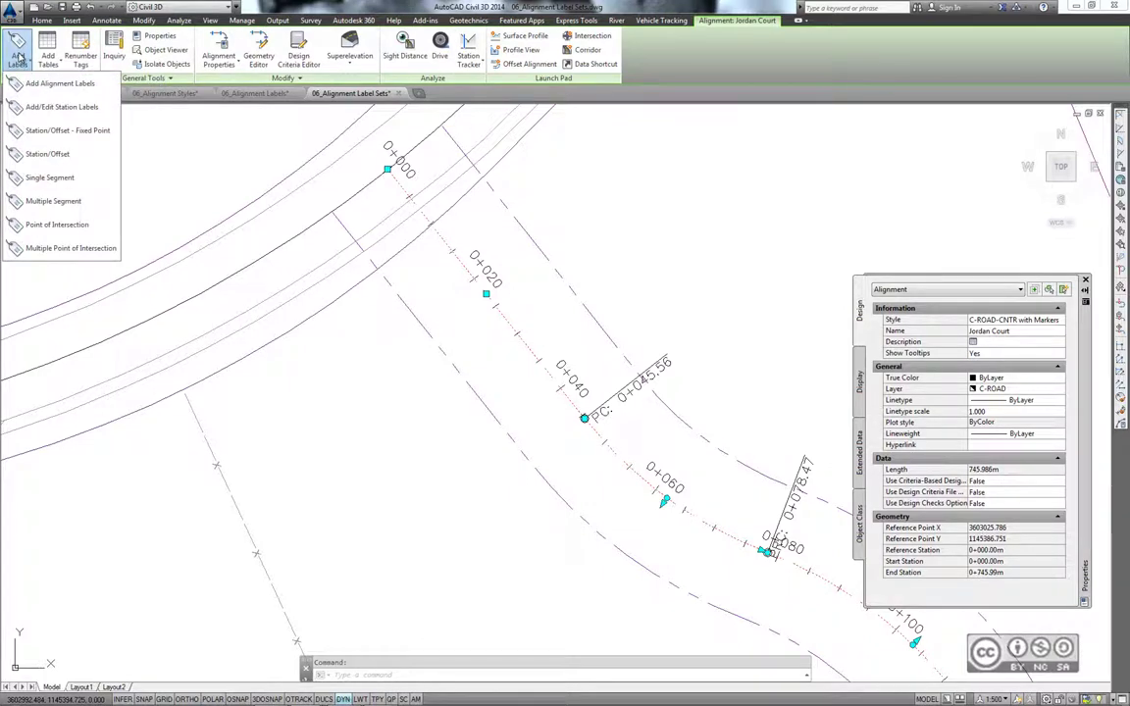
Save Jordan Court's station labels as the set 'M20 Stations & m5 Ticks & Geometry Points' and apply
{"action": "left_click", "coordinate": [61, 107]}
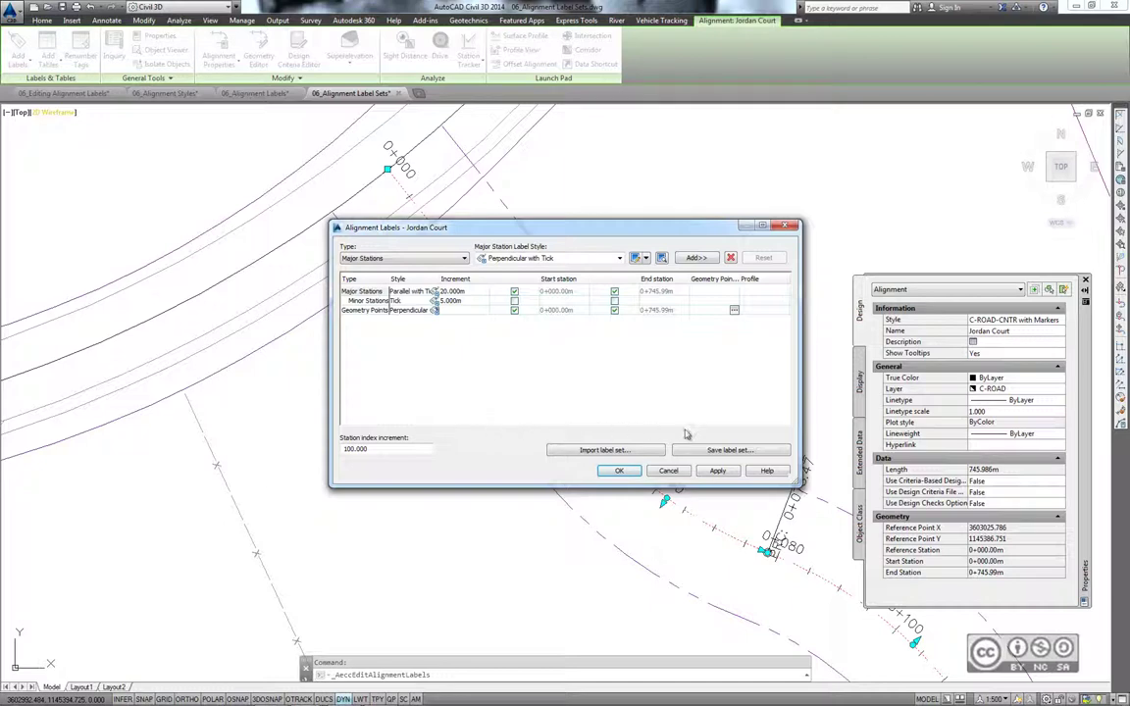
{"action": "left_click", "coordinate": [729, 452]}
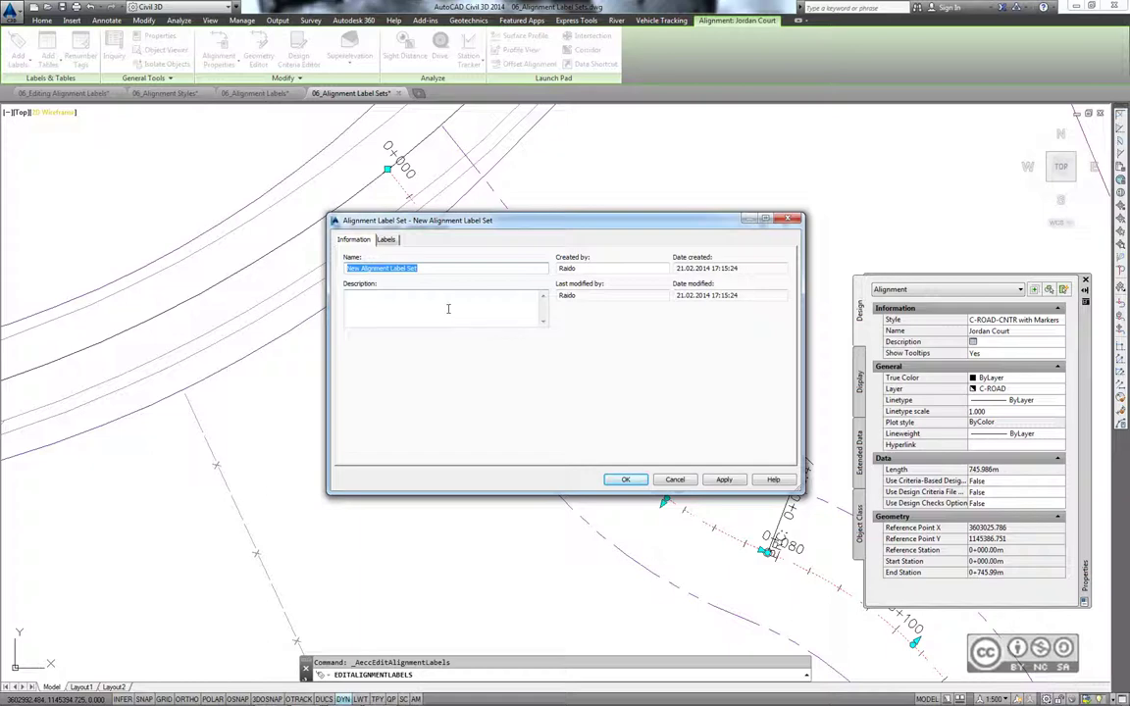
{"action": "type", "text": "M20"}
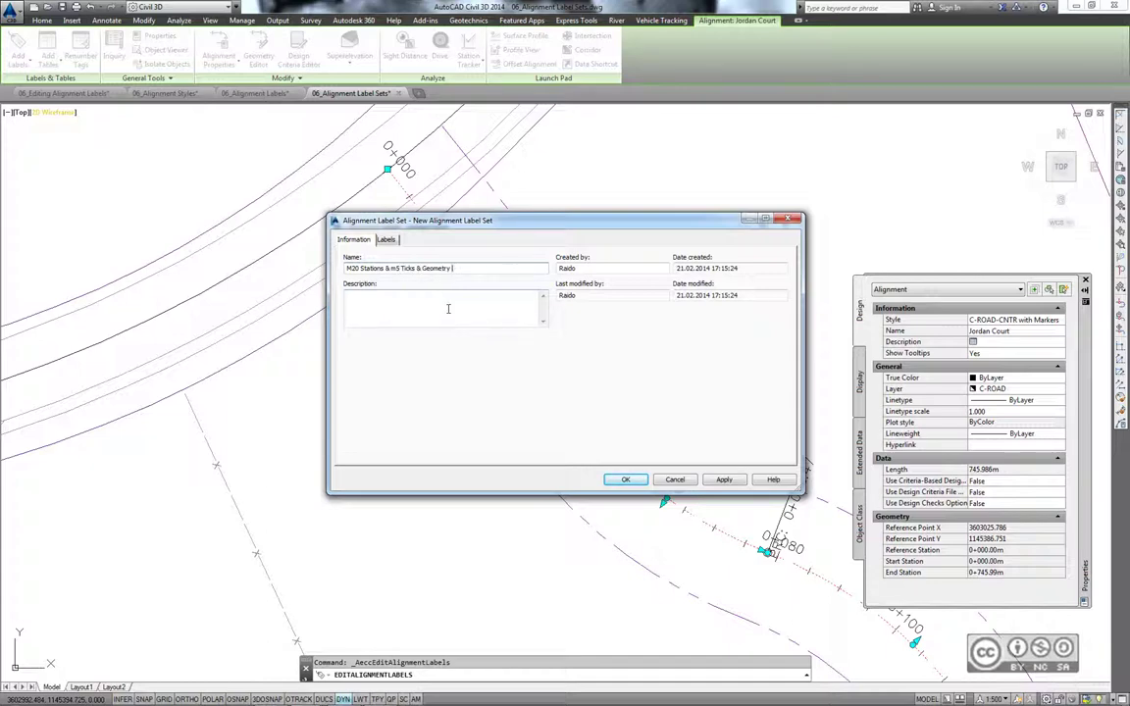
{"action": "left_click", "coordinate": [635, 482]}
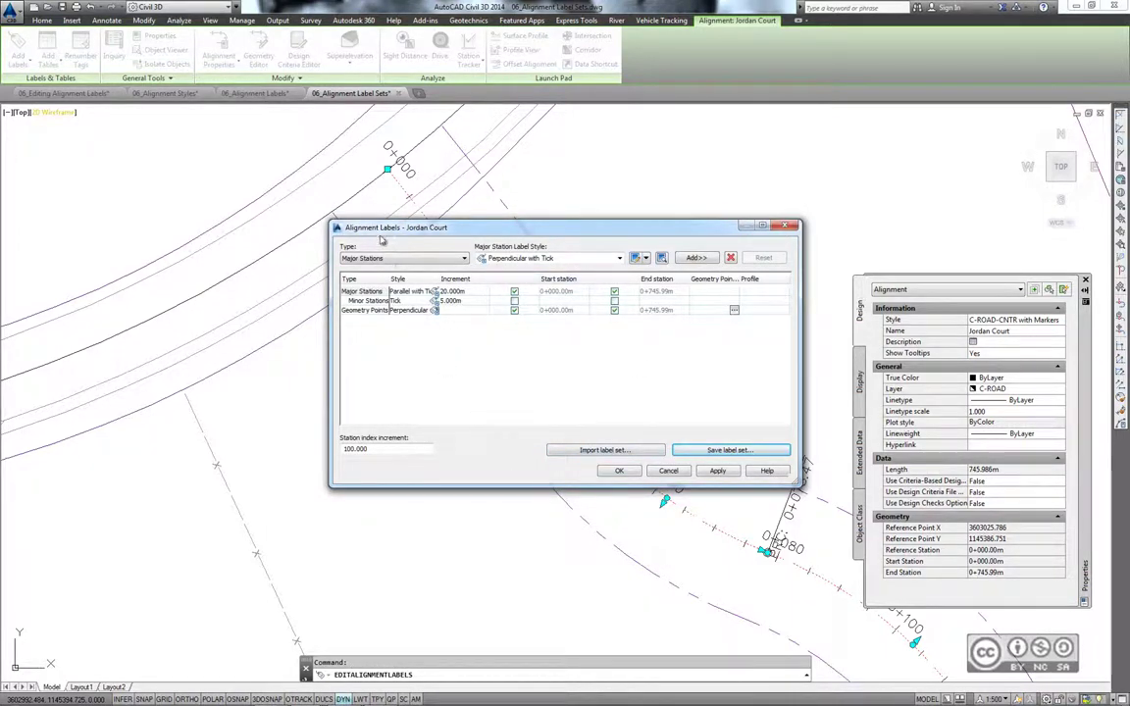
{"action": "left_click", "coordinate": [619, 471]}
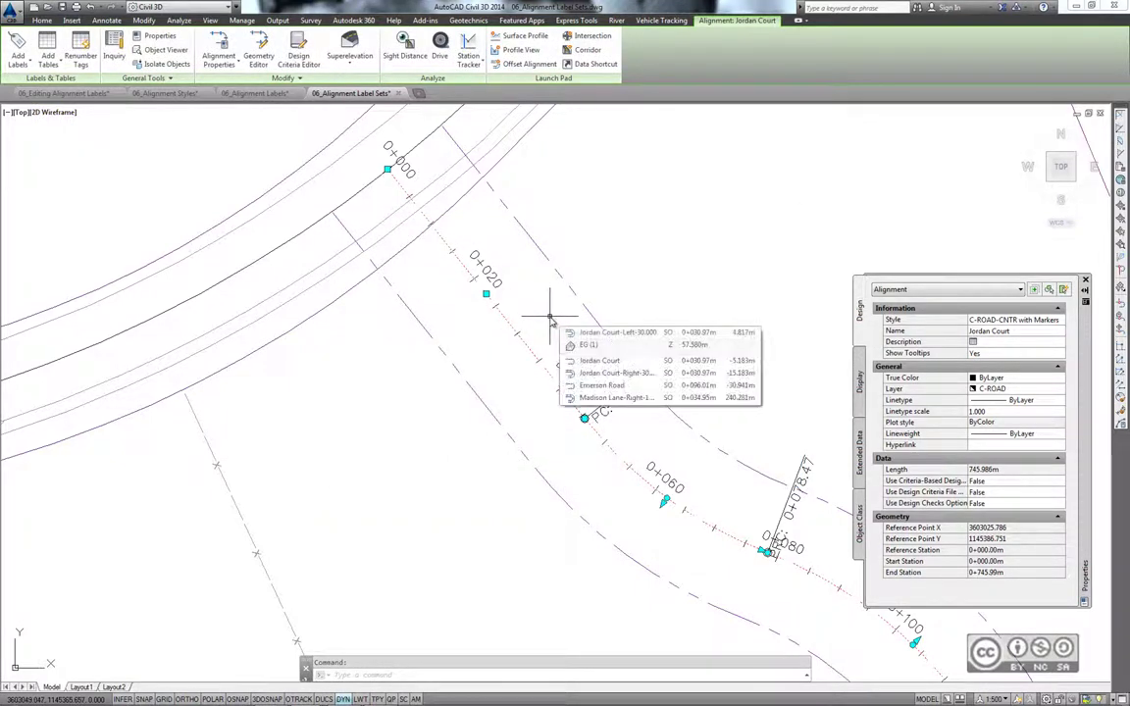
Deselect Jordan Court, zoom out and select the Madison Lane alignment
{"action": "key", "text": "Escape"}
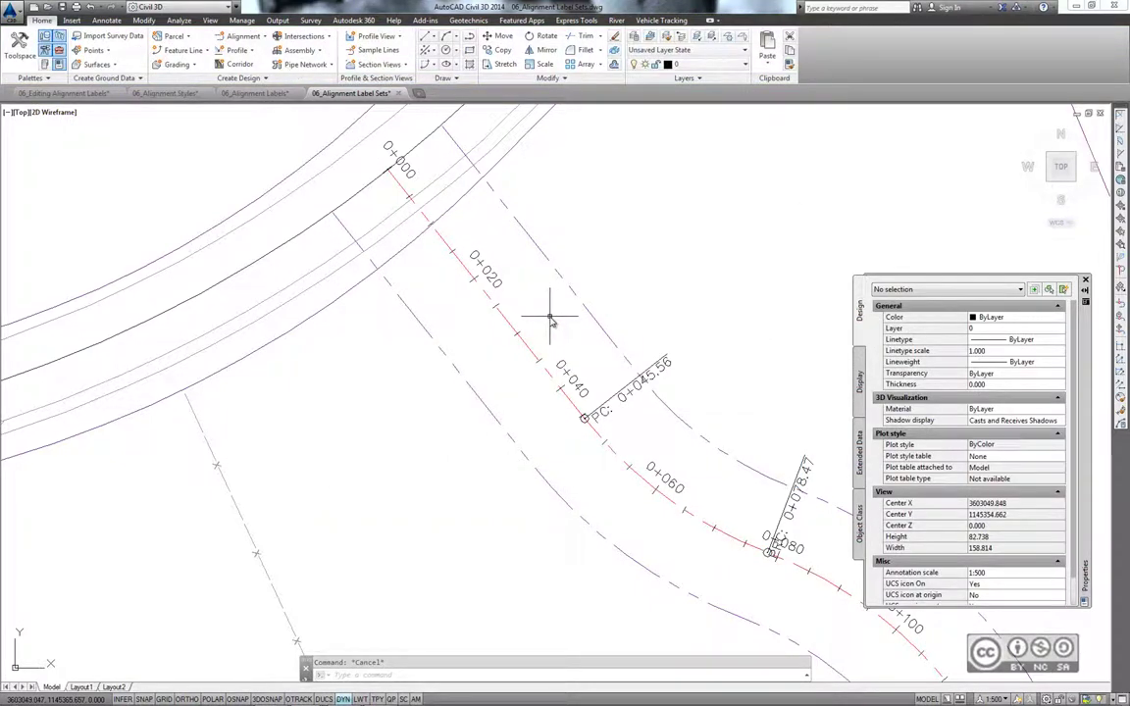
{"action": "scroll", "coordinate": [550, 319], "scroll_direction": "down", "scroll_amount": 2}
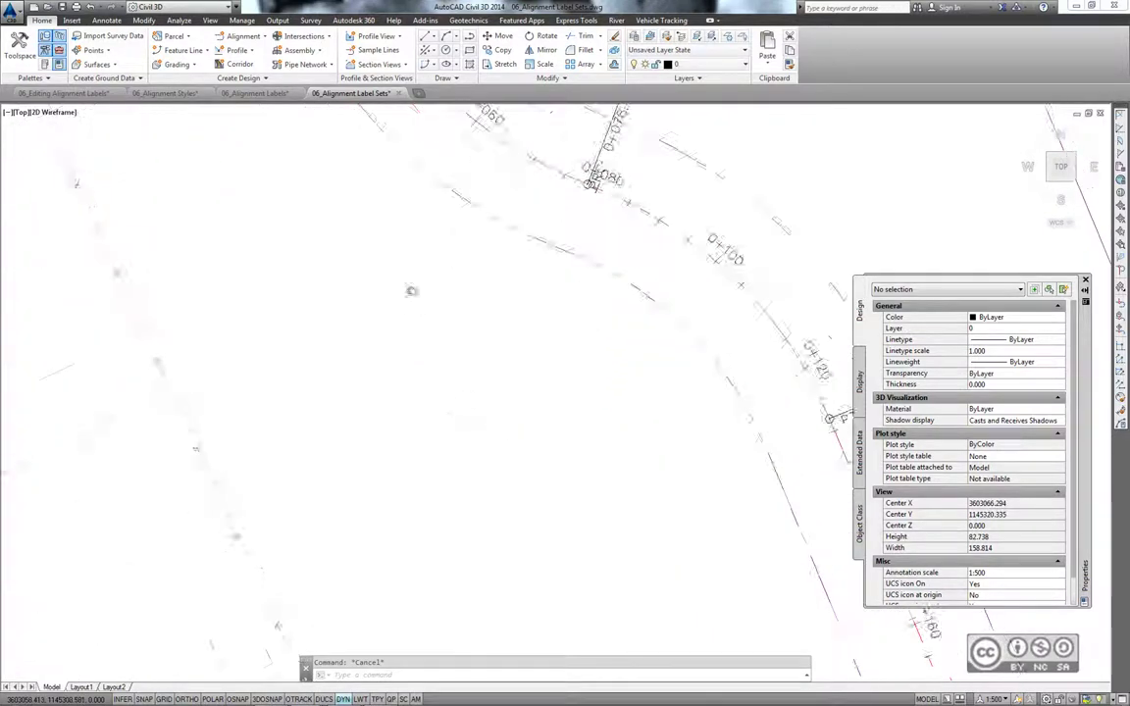
{"action": "scroll", "coordinate": [411, 290], "scroll_direction": "down", "scroll_amount": 2}
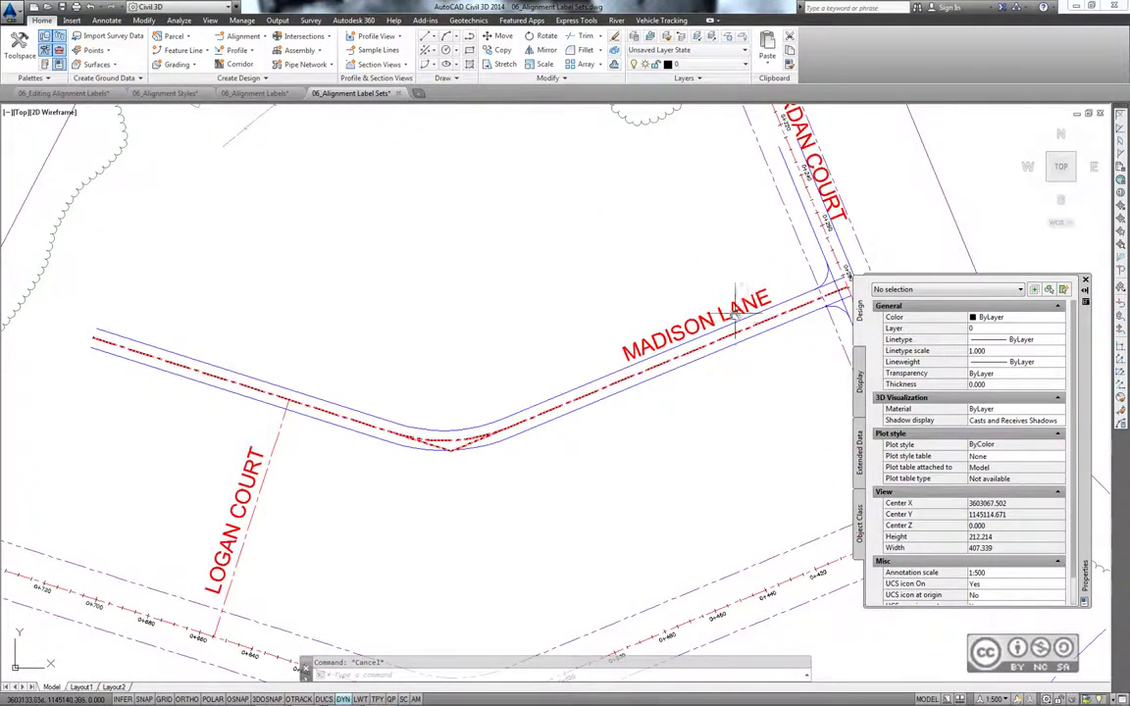
{"action": "left_click", "coordinate": [704, 350]}
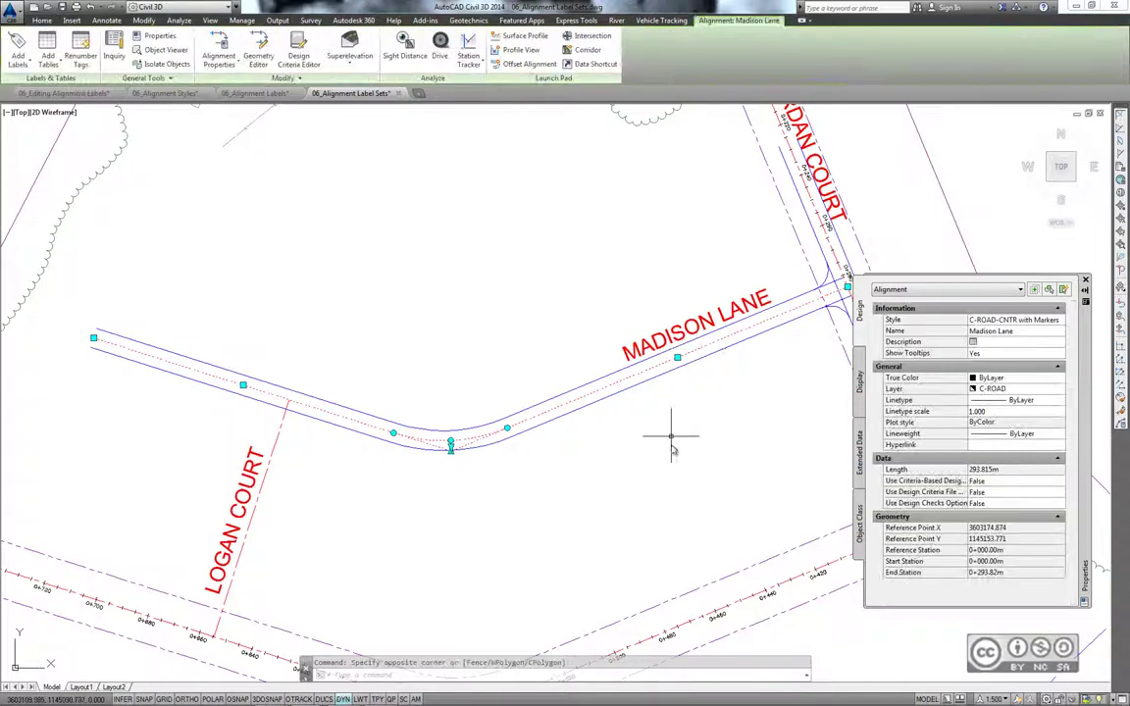
{"action": "middle_click_drag", "start_coordinate": [669, 443], "coordinate": [644, 414]}
Import the saved 20 m stations, 5 m ticks and geometry points label set for Madison Lane
{"action": "left_click", "coordinate": [18, 57]}
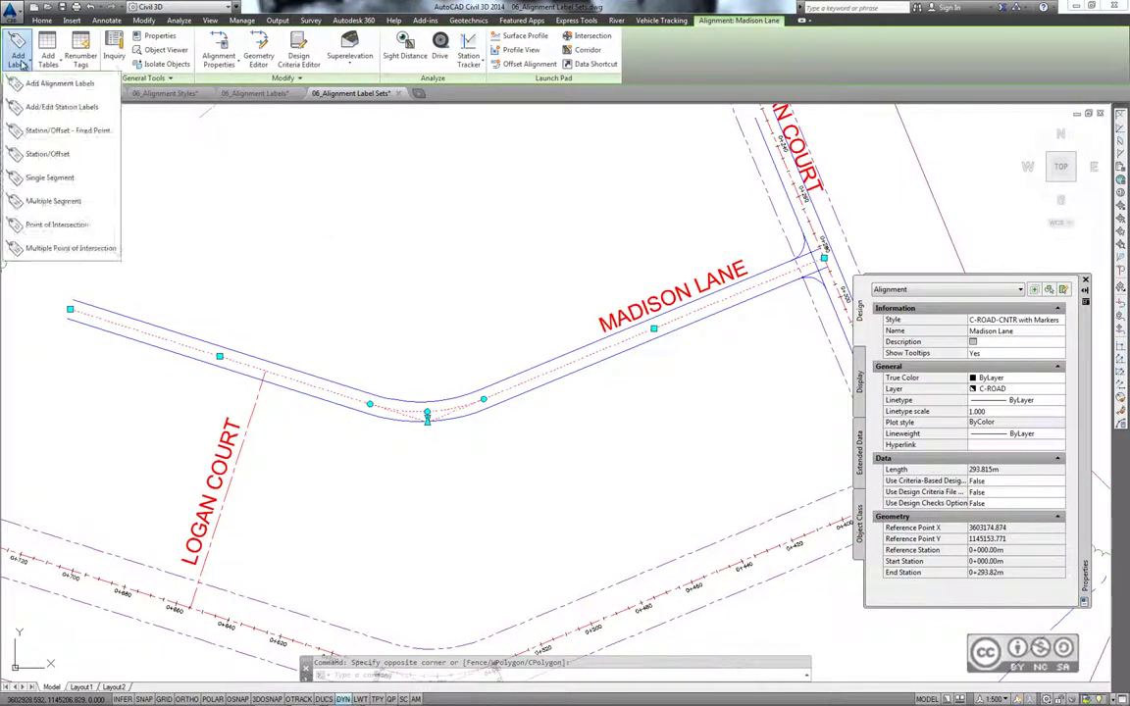
{"action": "left_click", "coordinate": [42, 106]}
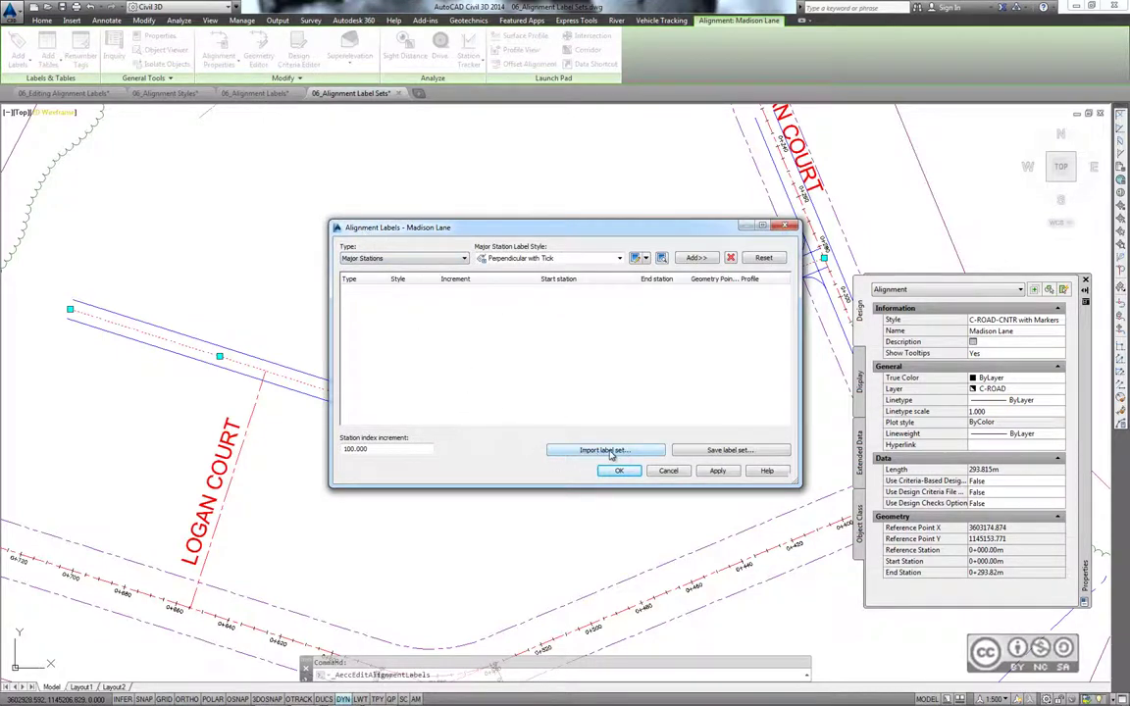
{"action": "left_click", "coordinate": [611, 451]}
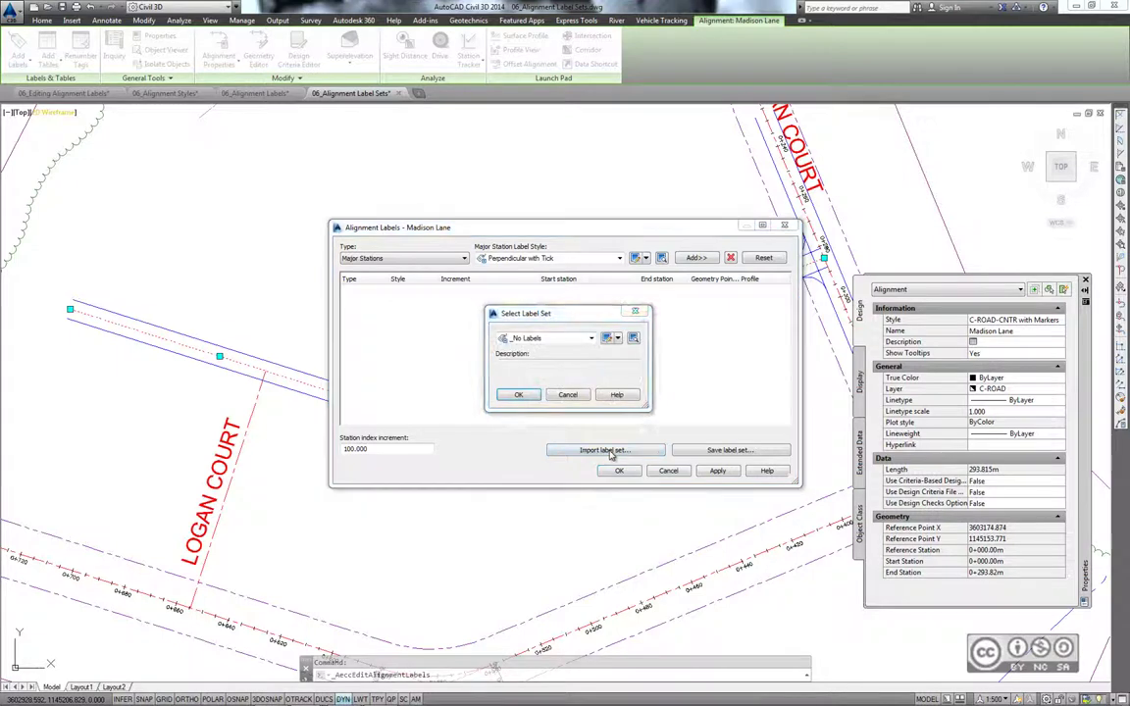
{"action": "left_click", "coordinate": [549, 339]}
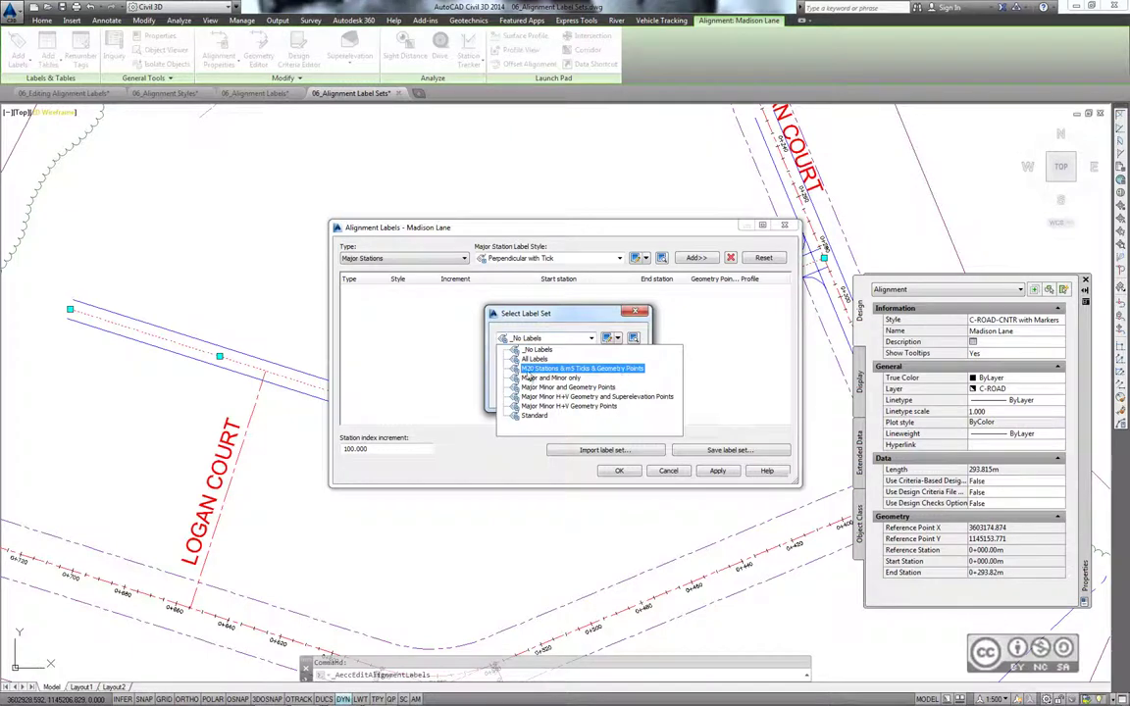
{"action": "left_click", "coordinate": [566, 373]}
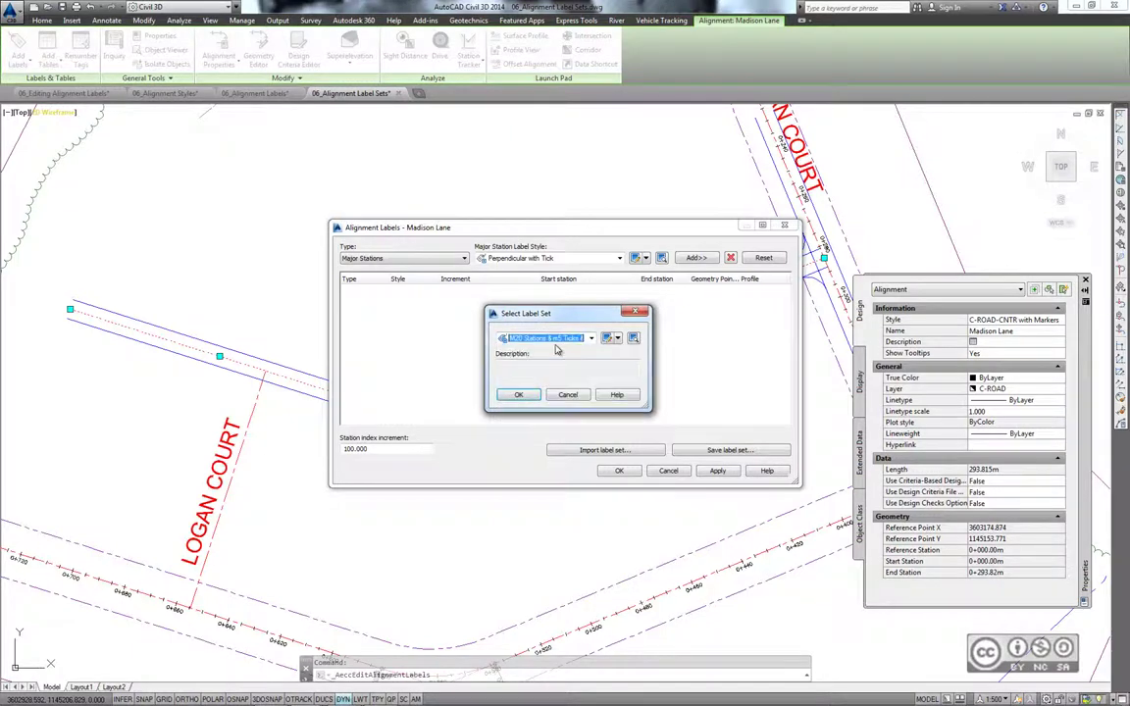
{"action": "left_click", "coordinate": [497, 398]}
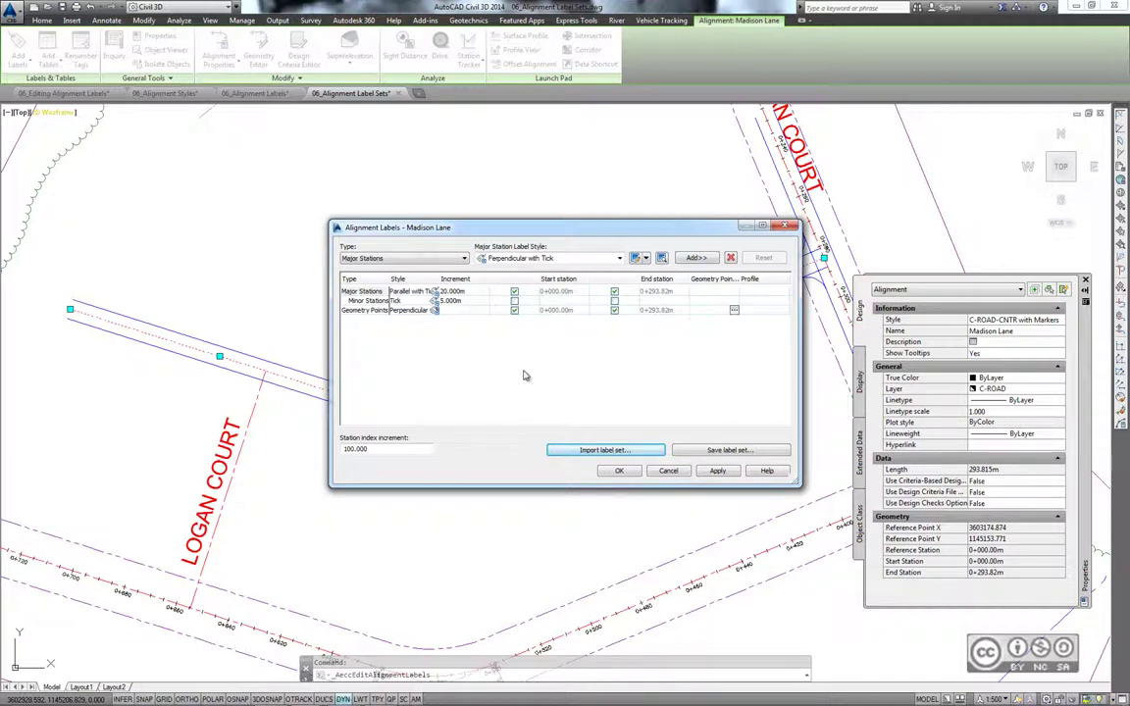
{"action": "left_click", "coordinate": [616, 473]}
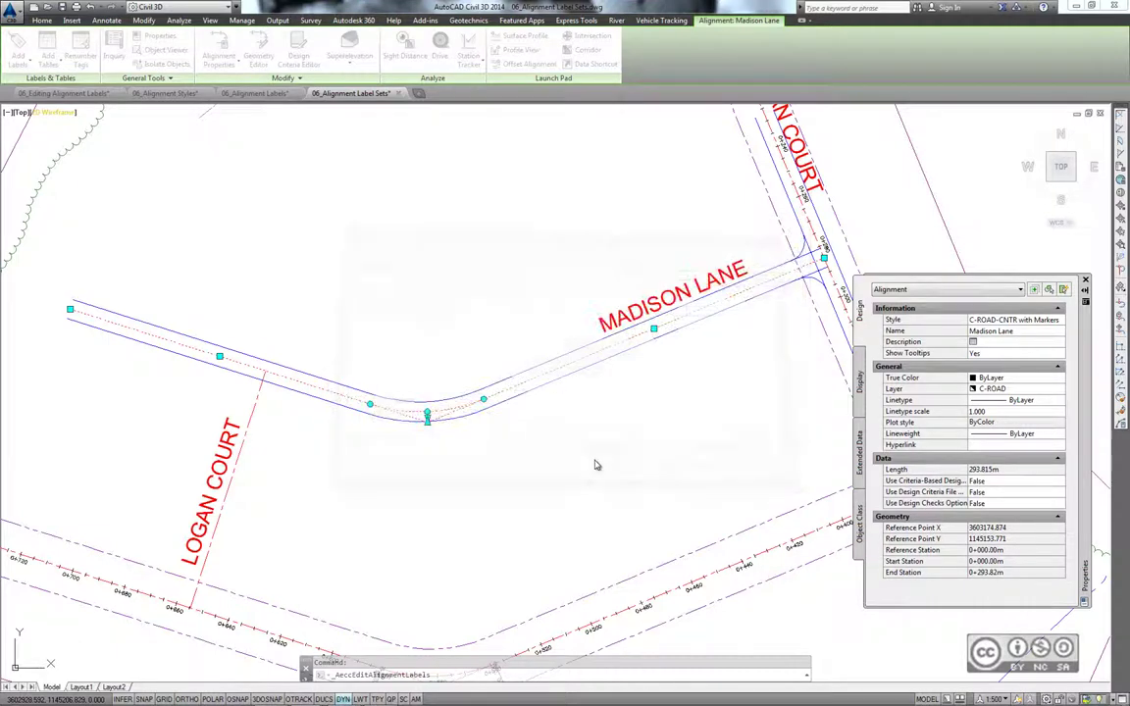
{"action": "key", "text": "Escape"}
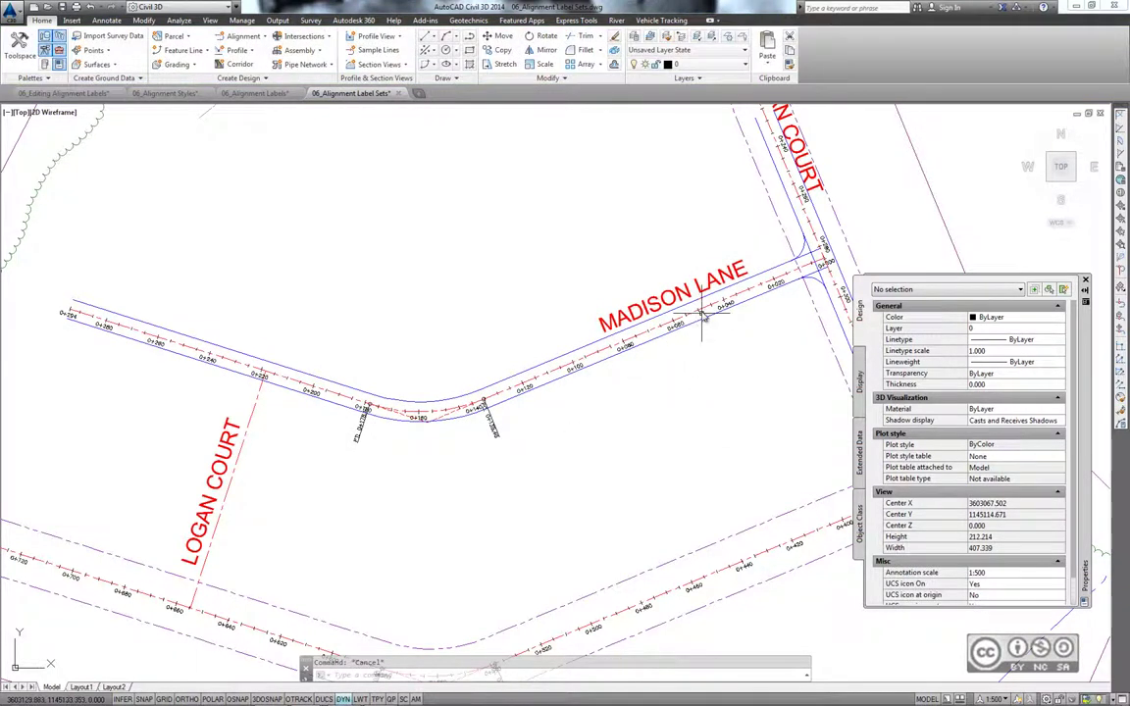
{"action": "scroll", "coordinate": [750, 335], "scroll_direction": "up", "scroll_amount": 2}
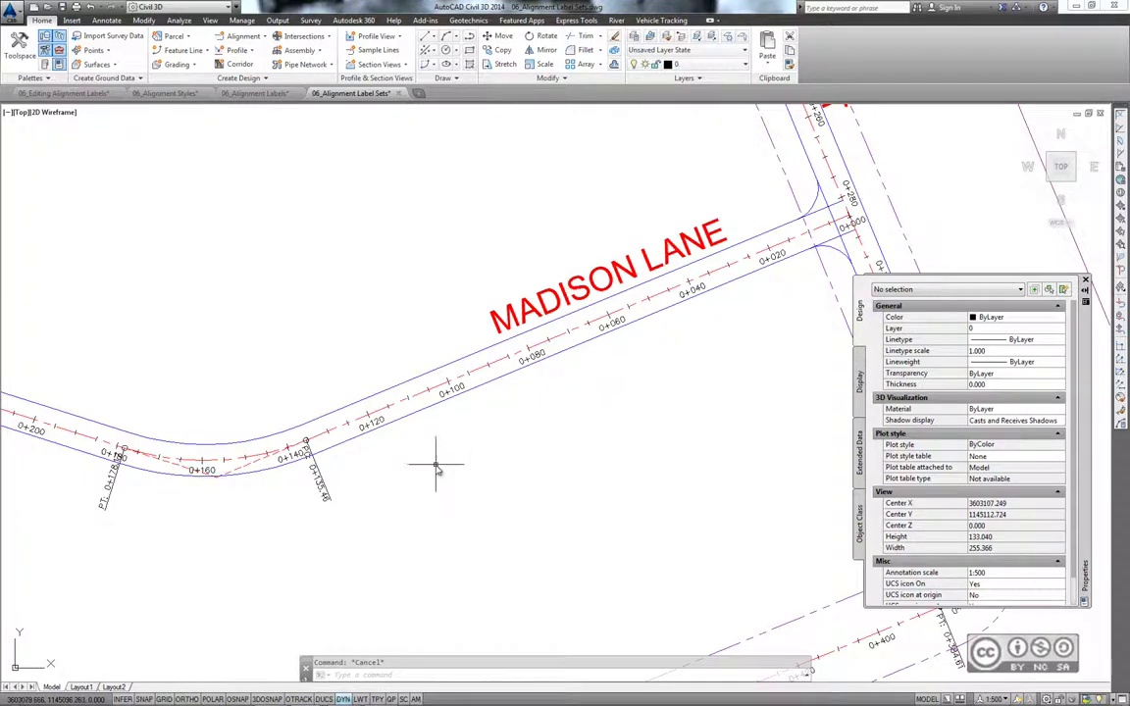
{"action": "middle_click_drag", "start_coordinate": [436, 454], "coordinate": [686, 397]}
{"action": "scroll", "coordinate": [568, 433], "scroll_direction": "down", "scroll_amount": 2}
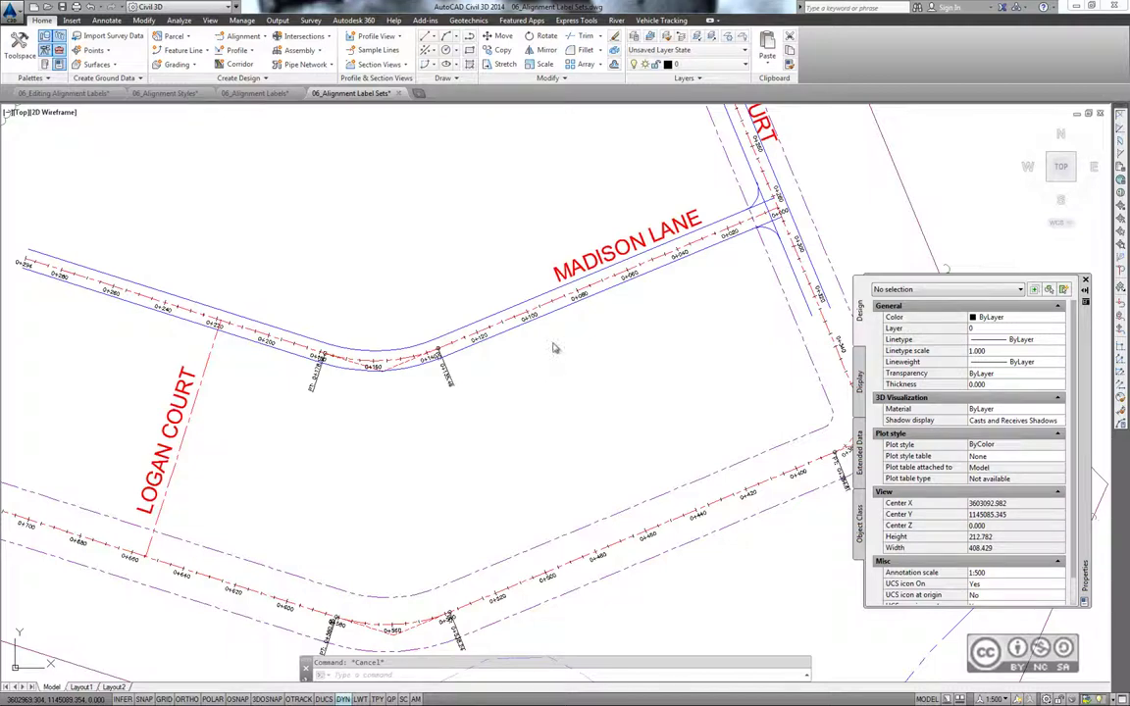
{"action": "scroll", "coordinate": [480, 319], "scroll_direction": "up", "scroll_amount": 2}
{"action": "scroll", "coordinate": [481, 319], "scroll_direction": "up", "scroll_amount": 2}
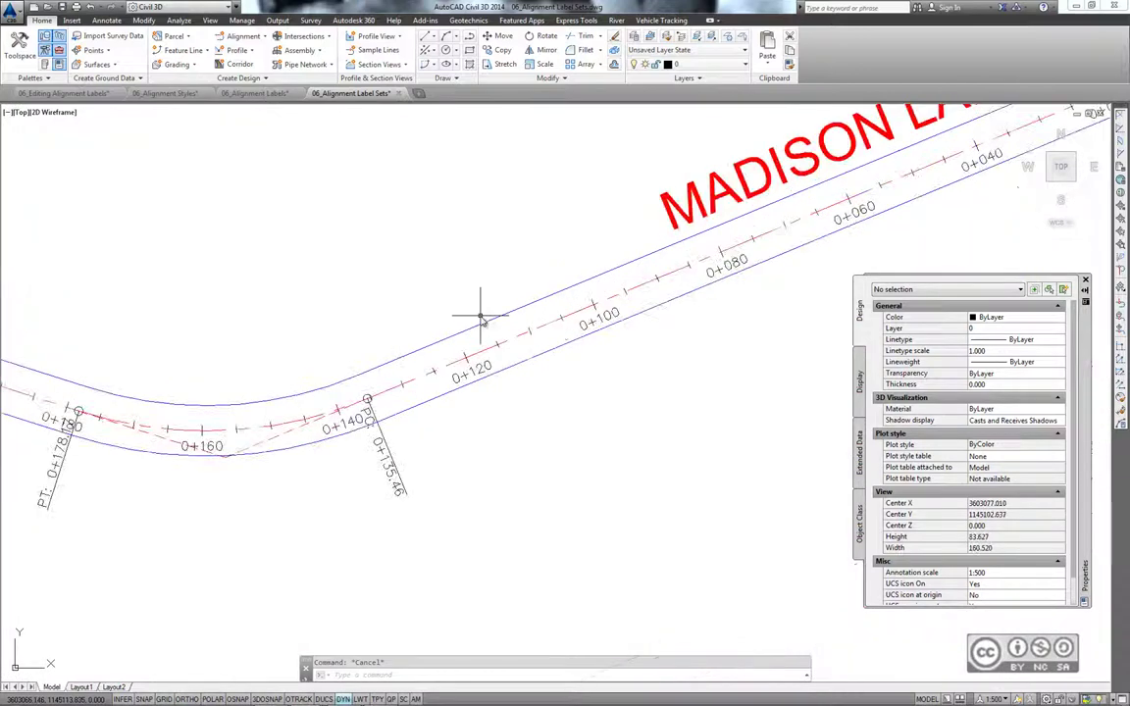
{"action": "left_click", "coordinate": [449, 371]}
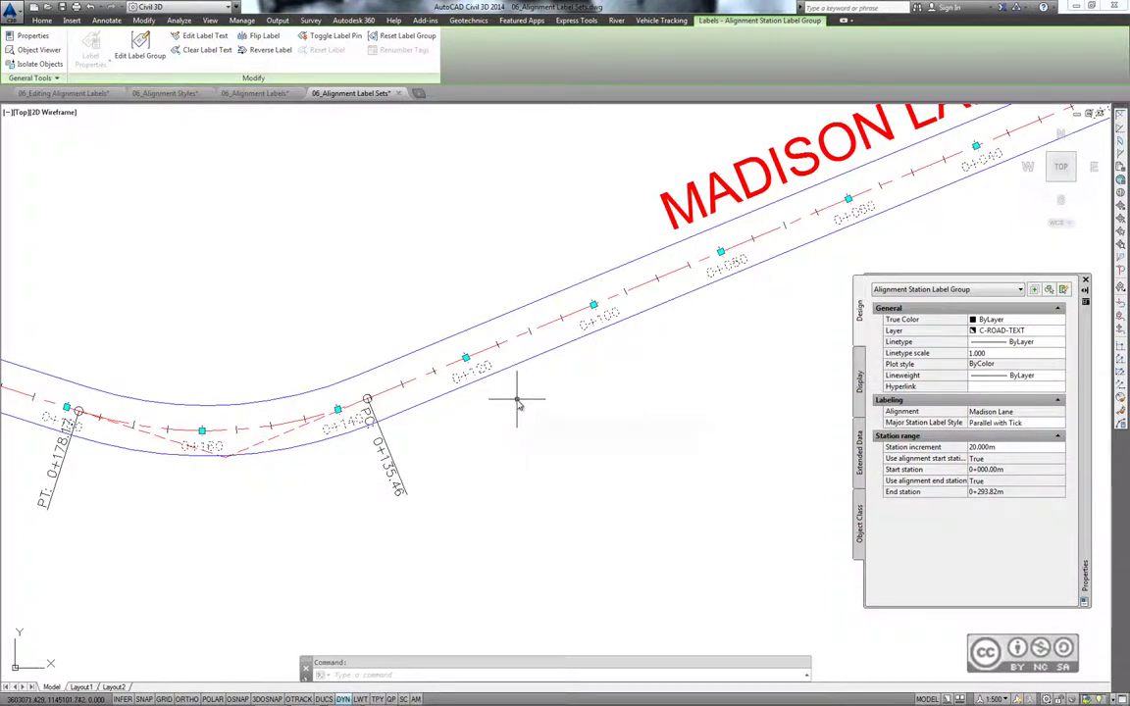
{"action": "key", "text": "Escape"}
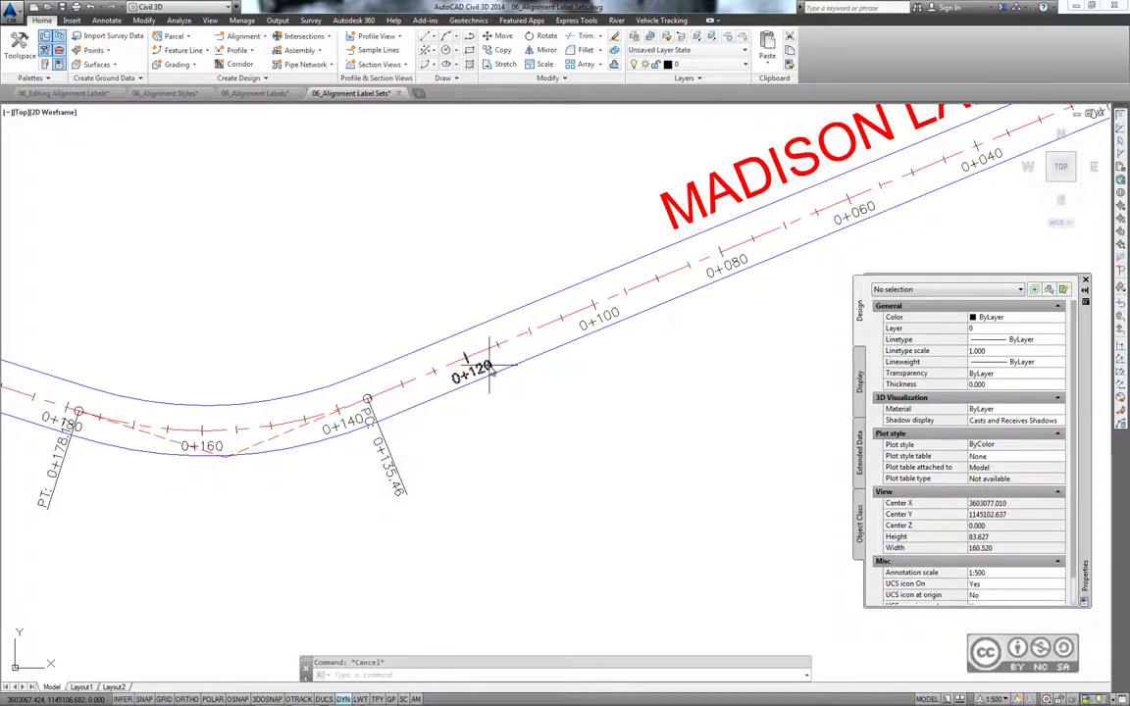
{"action": "left_click", "coordinate": [488, 368]}
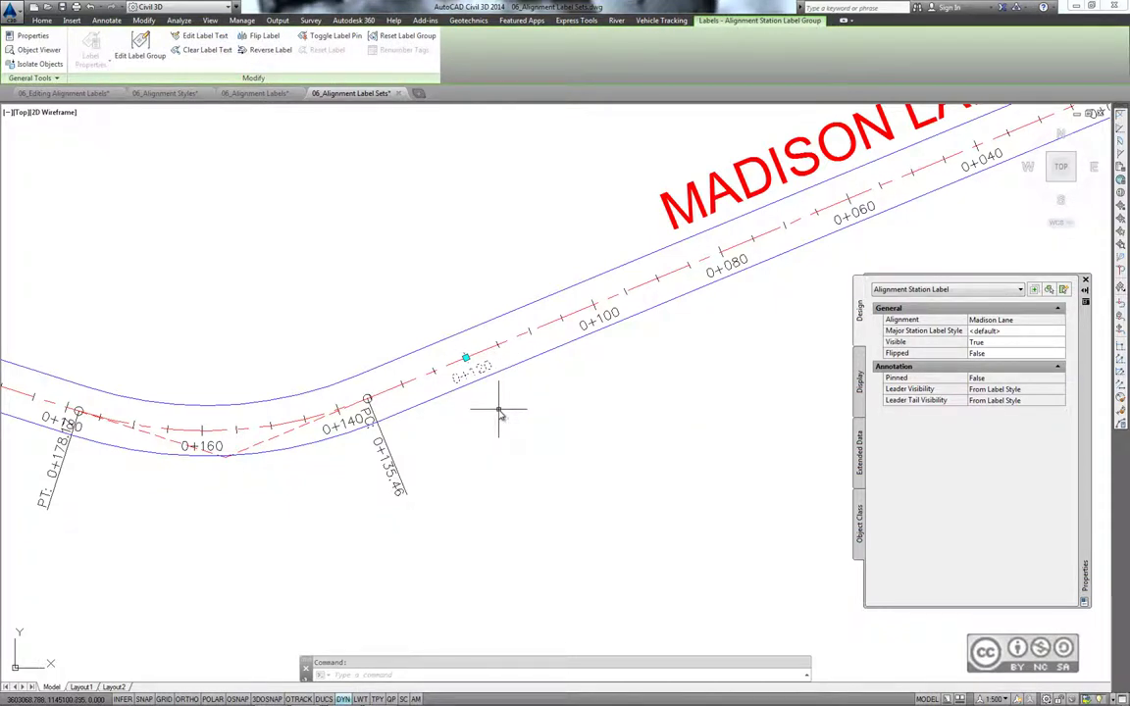
{"action": "mouse_move", "coordinate": [499, 415]}
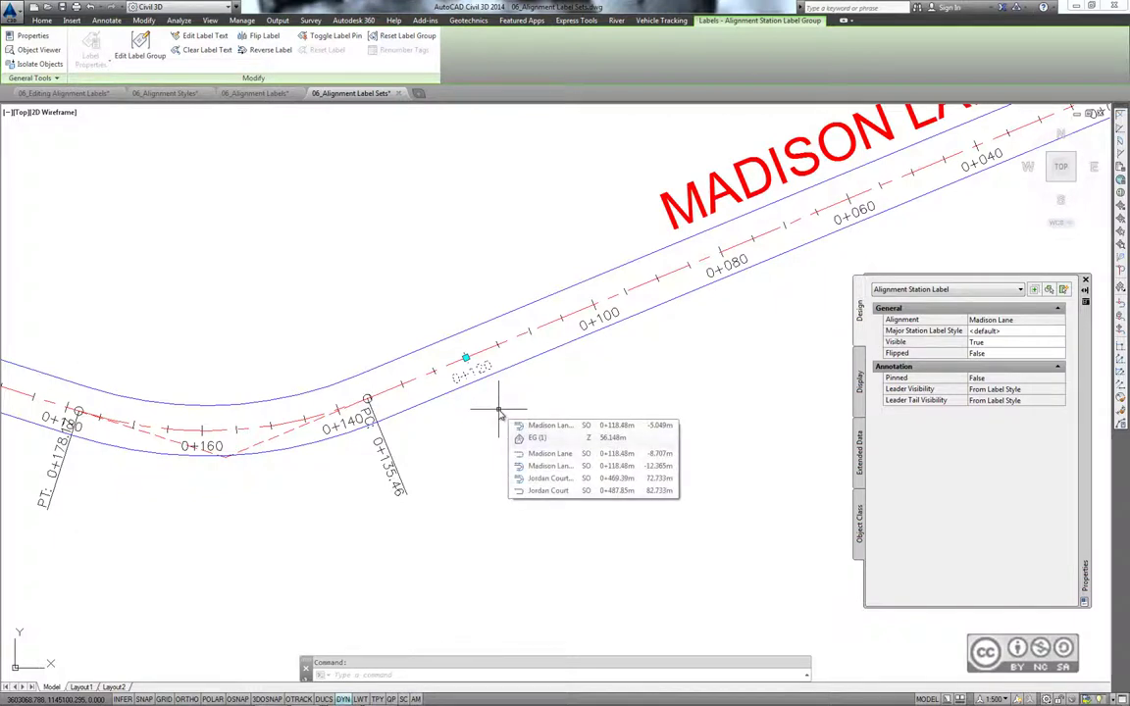
{"action": "key", "text": "Escape"}
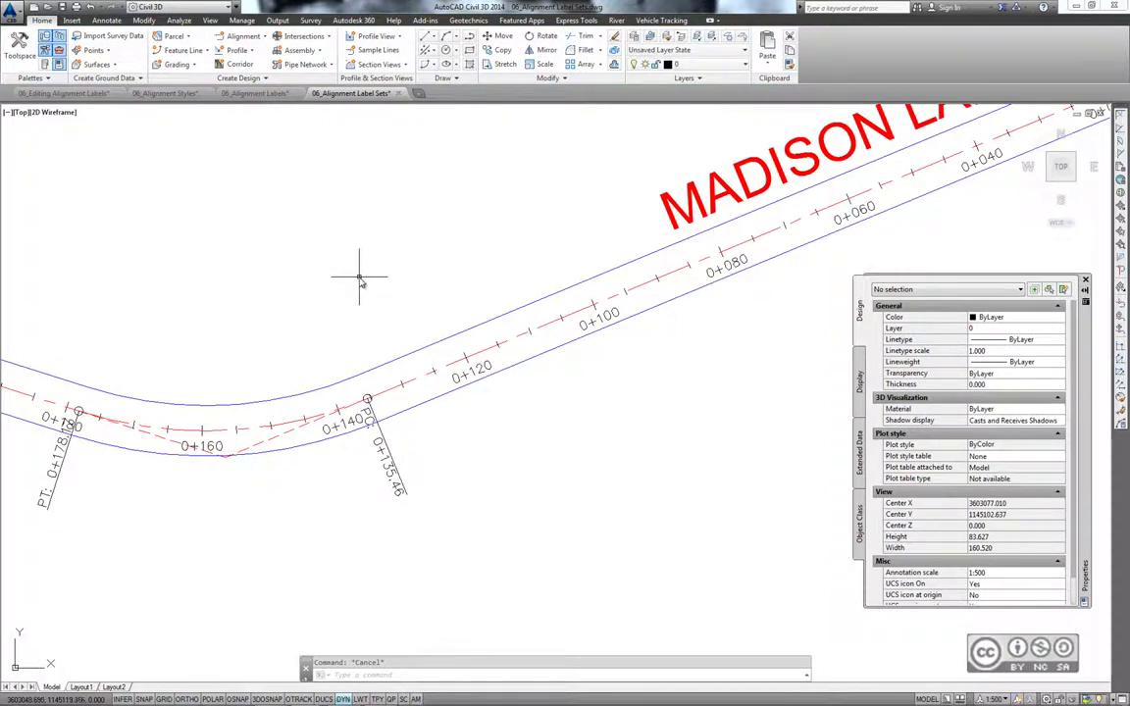
Open 06_Editing Alignment Labels.dwg from the Select File list
{"action": "left_click", "coordinate": [47, 6]}
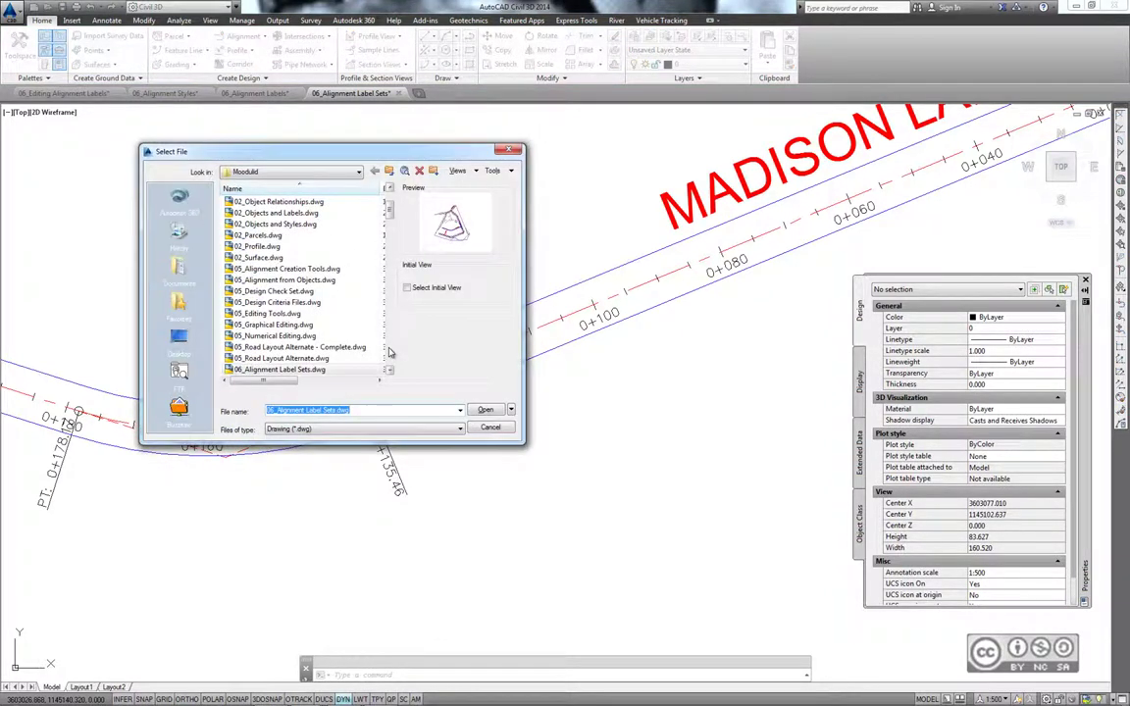
{"action": "left_click", "coordinate": [388, 370]}
{"action": "left_click", "coordinate": [388, 370]}
{"action": "left_click", "coordinate": [388, 370]}
{"action": "left_click", "coordinate": [388, 370]}
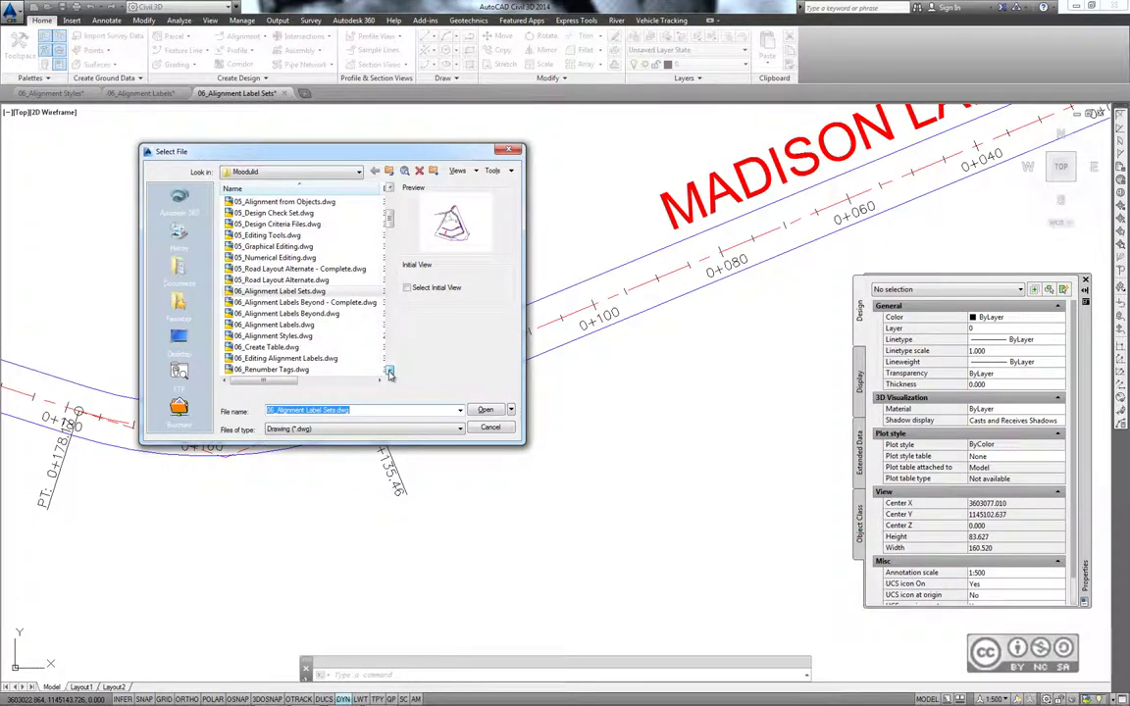
{"action": "left_click", "coordinate": [388, 370]}
{"action": "left_click", "coordinate": [389, 370]}
{"action": "left_click", "coordinate": [314, 337]}
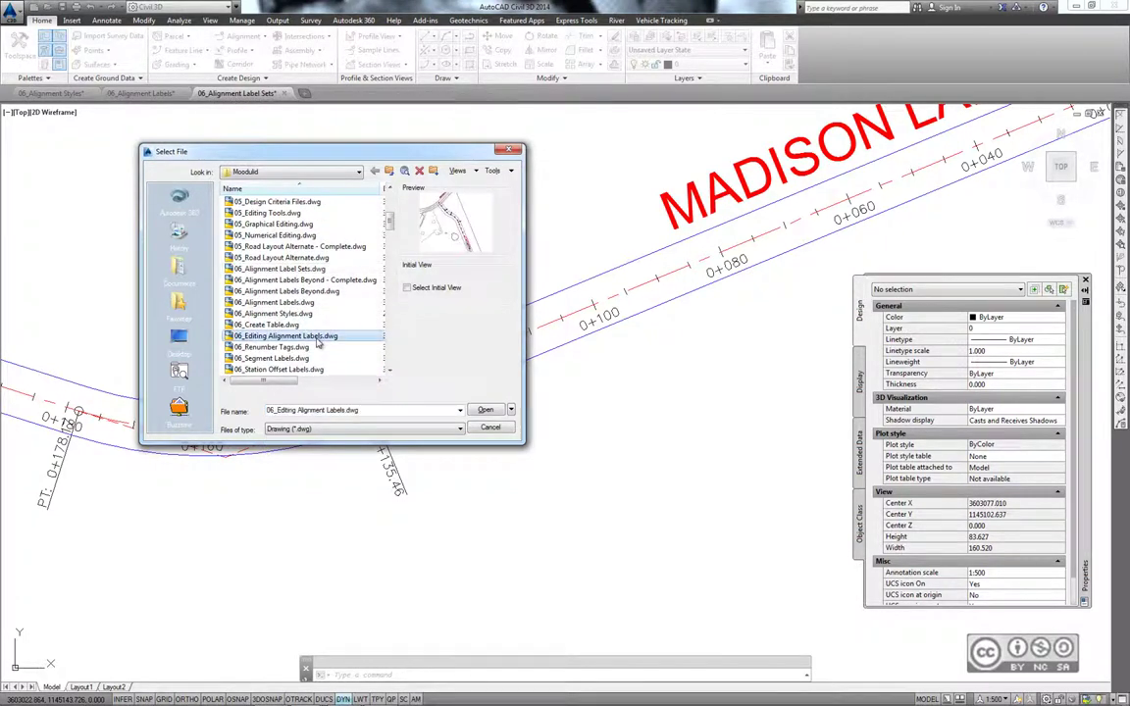
{"action": "left_click", "coordinate": [485, 410]}
Zoom to Jordan Court, select its geometry point label group and centre the view on it
{"action": "scroll", "coordinate": [422, 257], "scroll_direction": "up", "scroll_amount": 2}
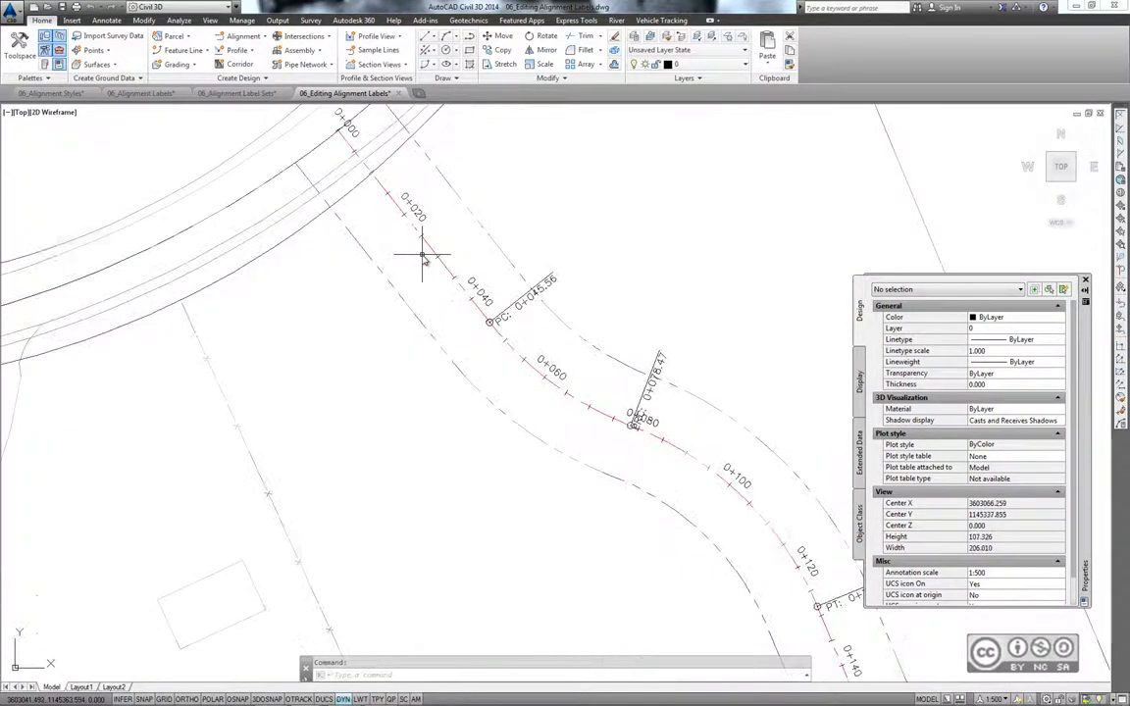
{"action": "scroll", "coordinate": [416, 252], "scroll_direction": "up", "scroll_amount": 2}
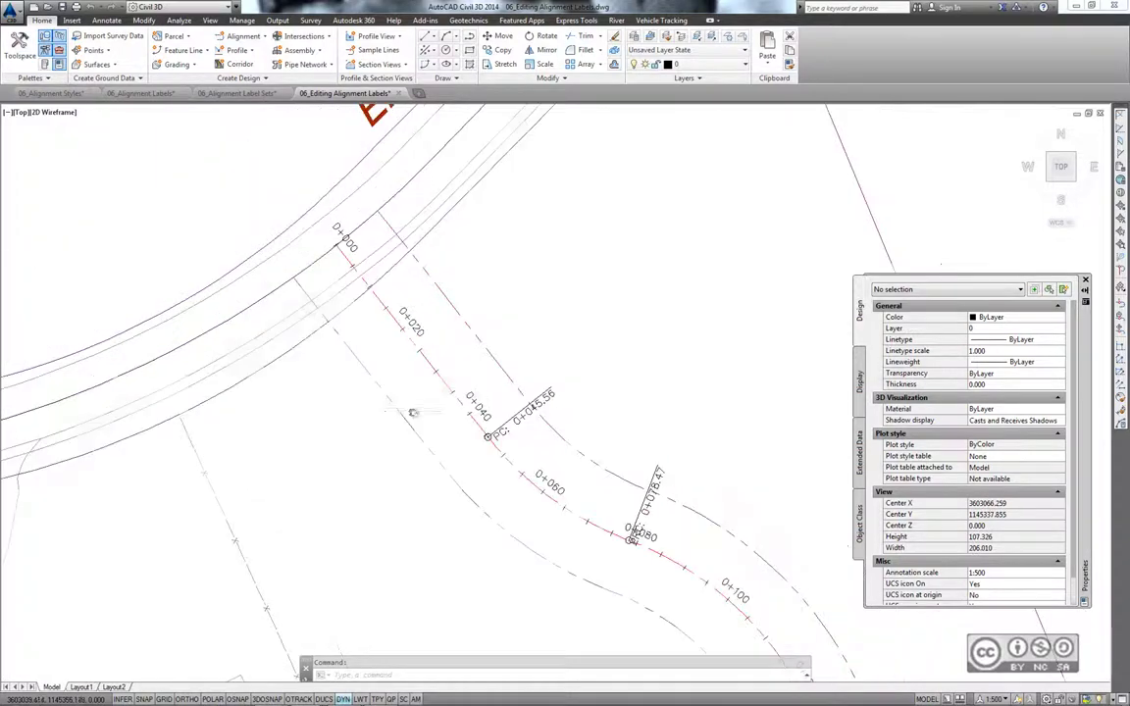
{"action": "left_click", "coordinate": [517, 420]}
{"action": "scroll", "coordinate": [564, 446], "scroll_direction": "down", "scroll_amount": 1}
{"action": "scroll", "coordinate": [535, 436], "scroll_direction": "down", "scroll_amount": 3}
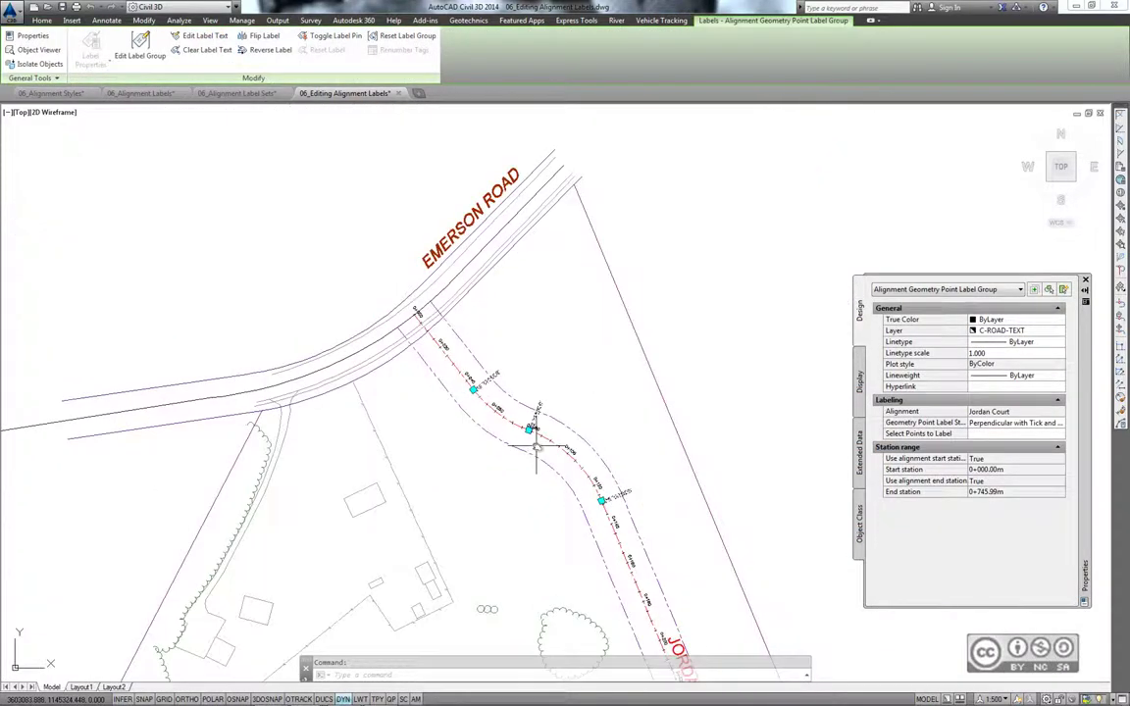
{"action": "scroll", "coordinate": [535, 442], "scroll_direction": "down", "scroll_amount": 1}
{"action": "scroll", "coordinate": [535, 442], "scroll_direction": "up", "scroll_amount": 3}
{"action": "scroll", "coordinate": [525, 396], "scroll_direction": "up", "scroll_amount": 2}
{"action": "middle_click_drag", "start_coordinate": [414, 316], "coordinate": [483, 361]}
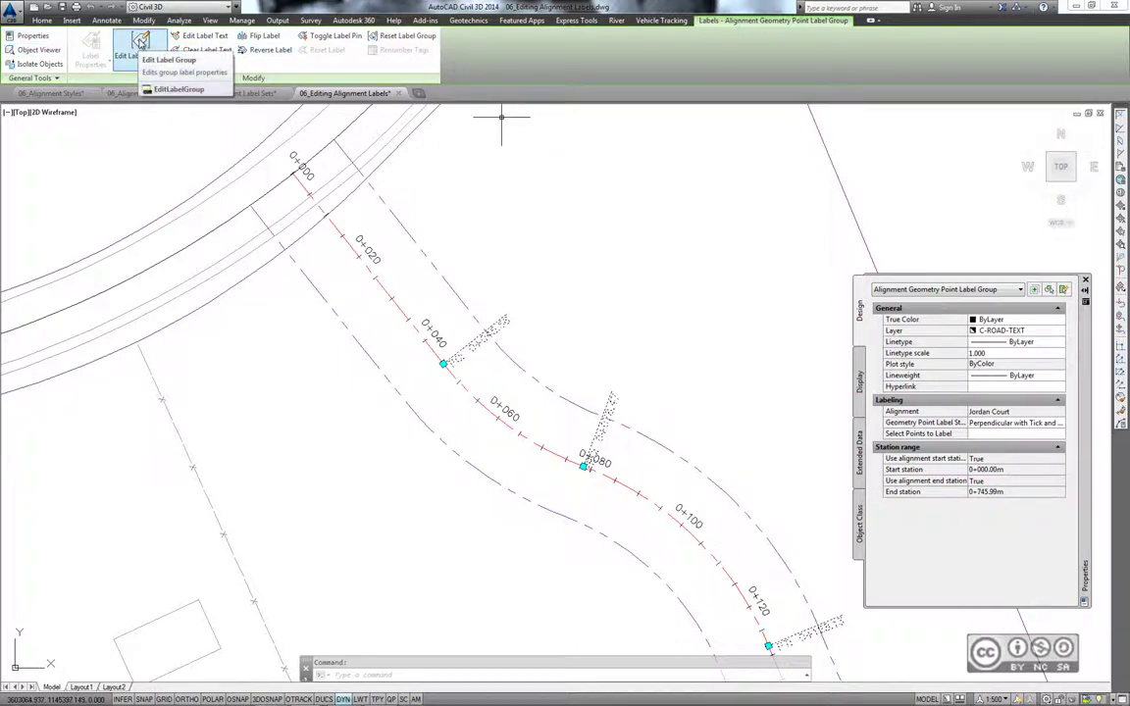
Set Jordan Court's Geometry Points label style to Perpendicular with Tick and Line - Offset
{"action": "left_click", "coordinate": [142, 44]}
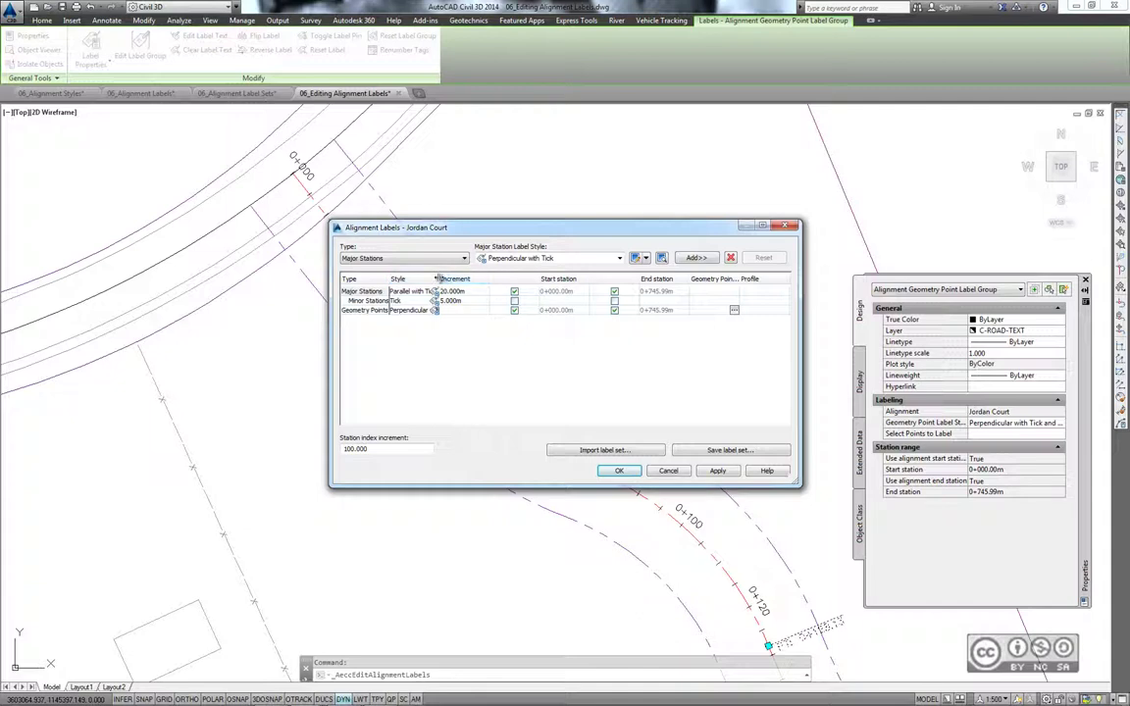
{"action": "double_click", "coordinate": [436, 278]}
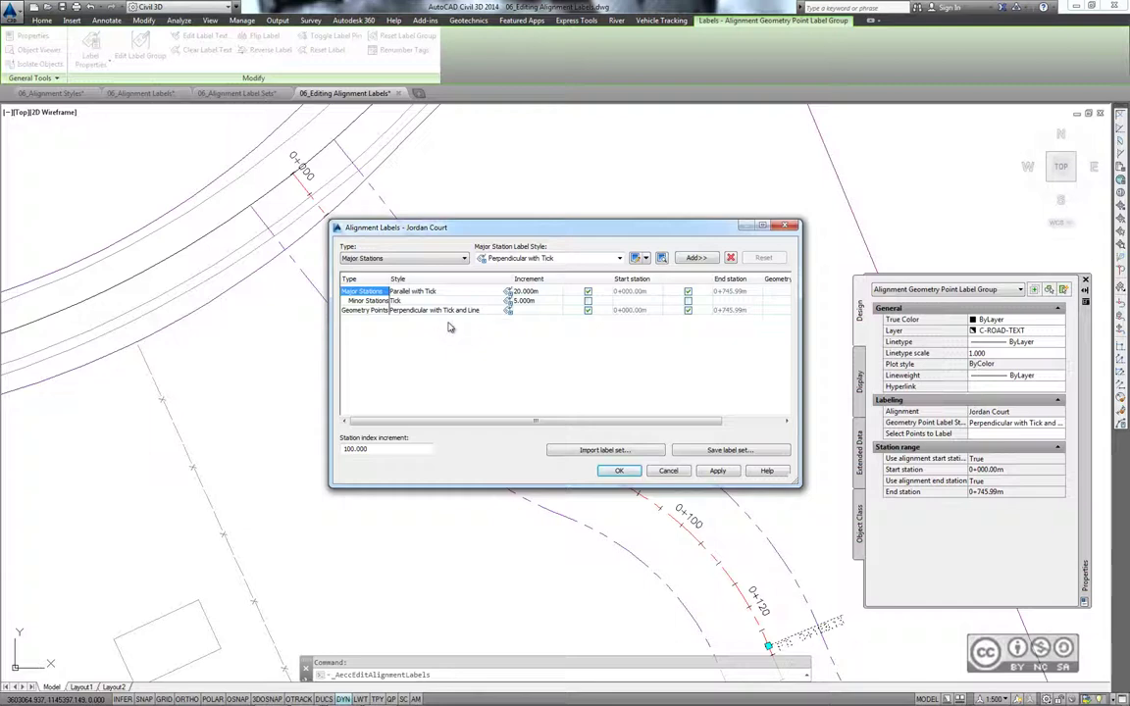
{"action": "left_click", "coordinate": [507, 312]}
{"action": "left_click", "coordinate": [507, 310]}
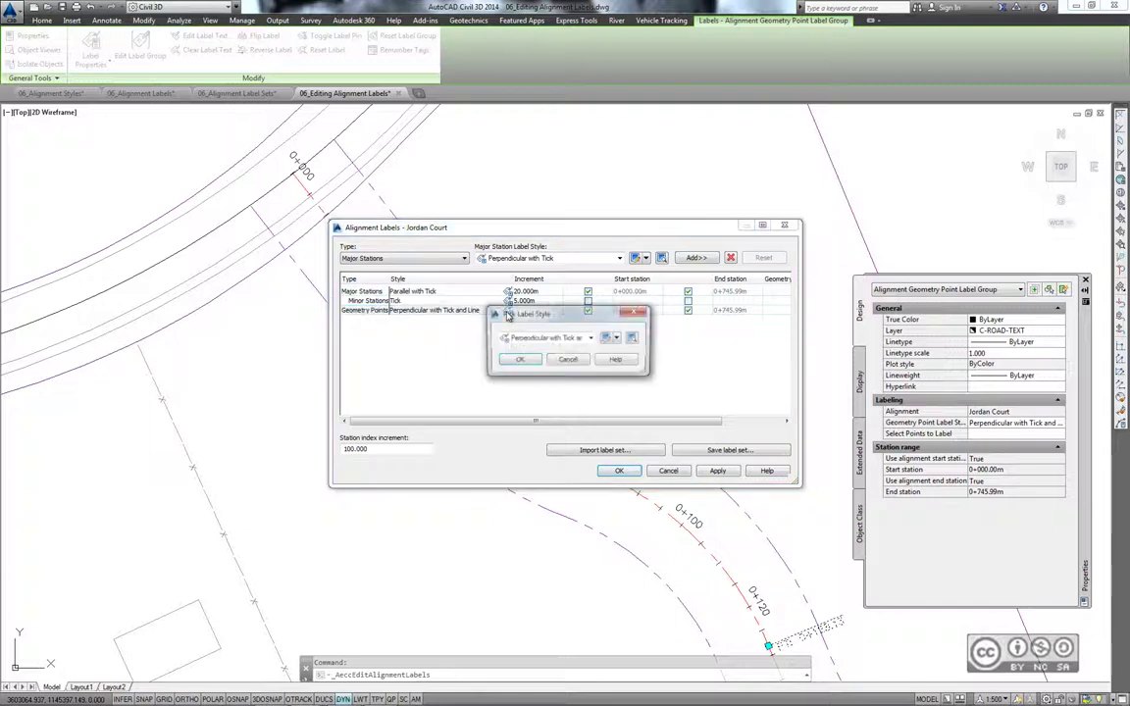
{"action": "left_click", "coordinate": [591, 337]}
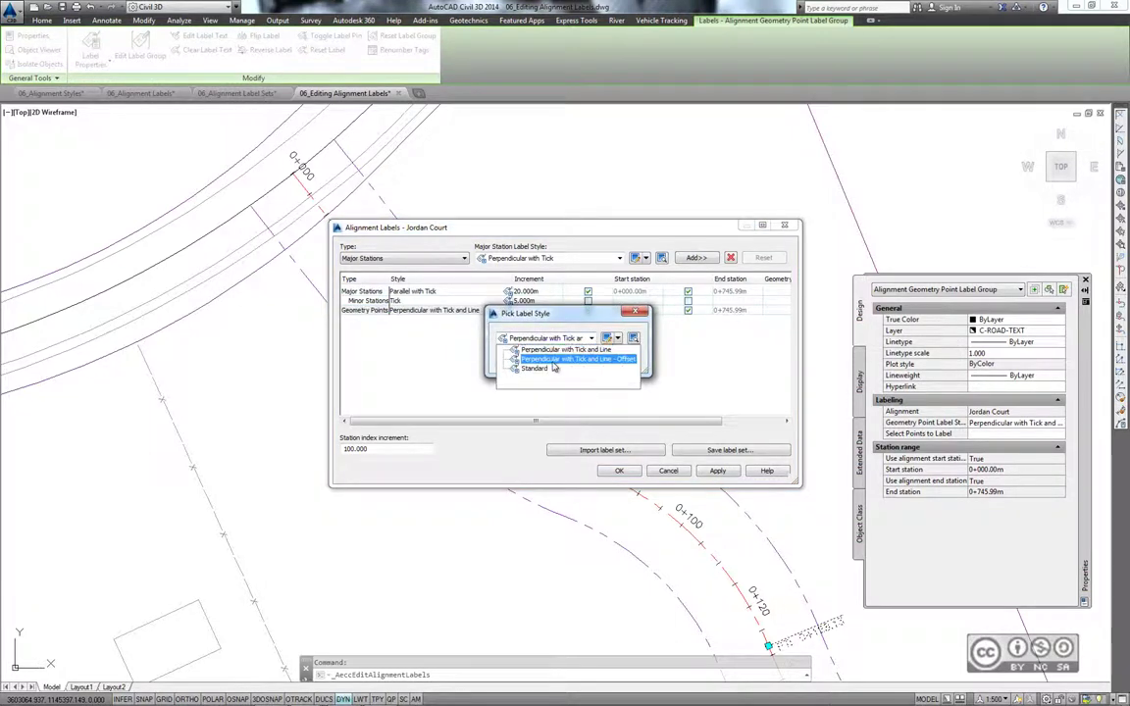
{"action": "left_click", "coordinate": [616, 366]}
{"action": "left_click", "coordinate": [518, 362]}
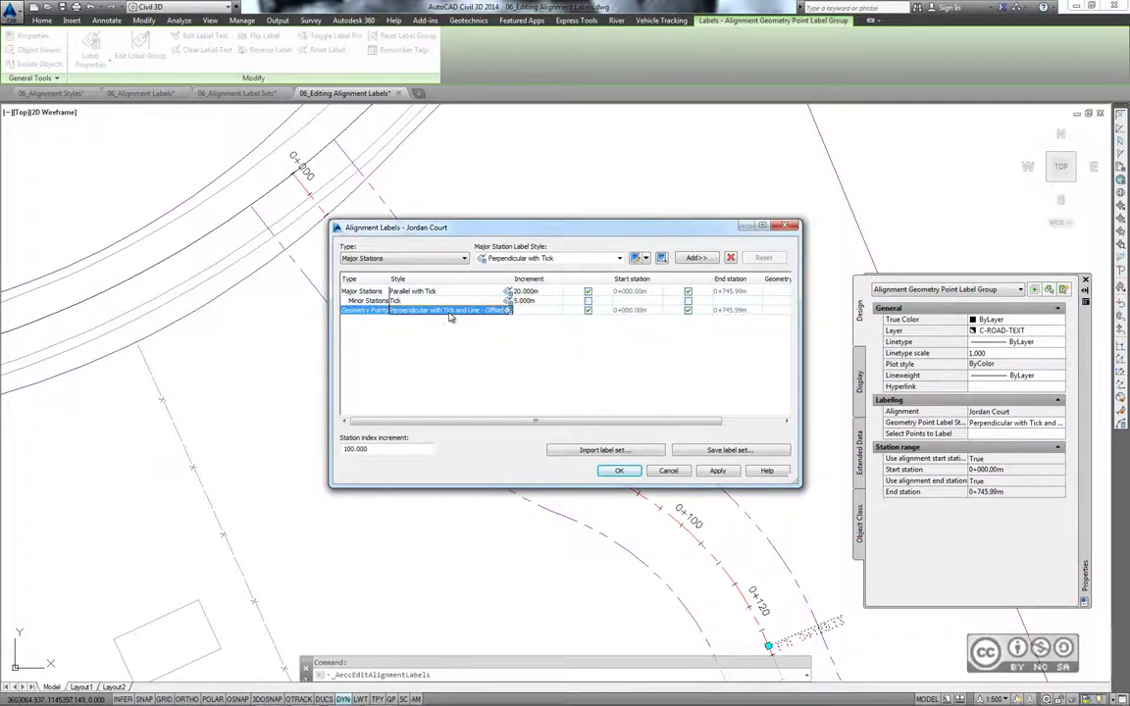
{"action": "left_click", "coordinate": [616, 472]}
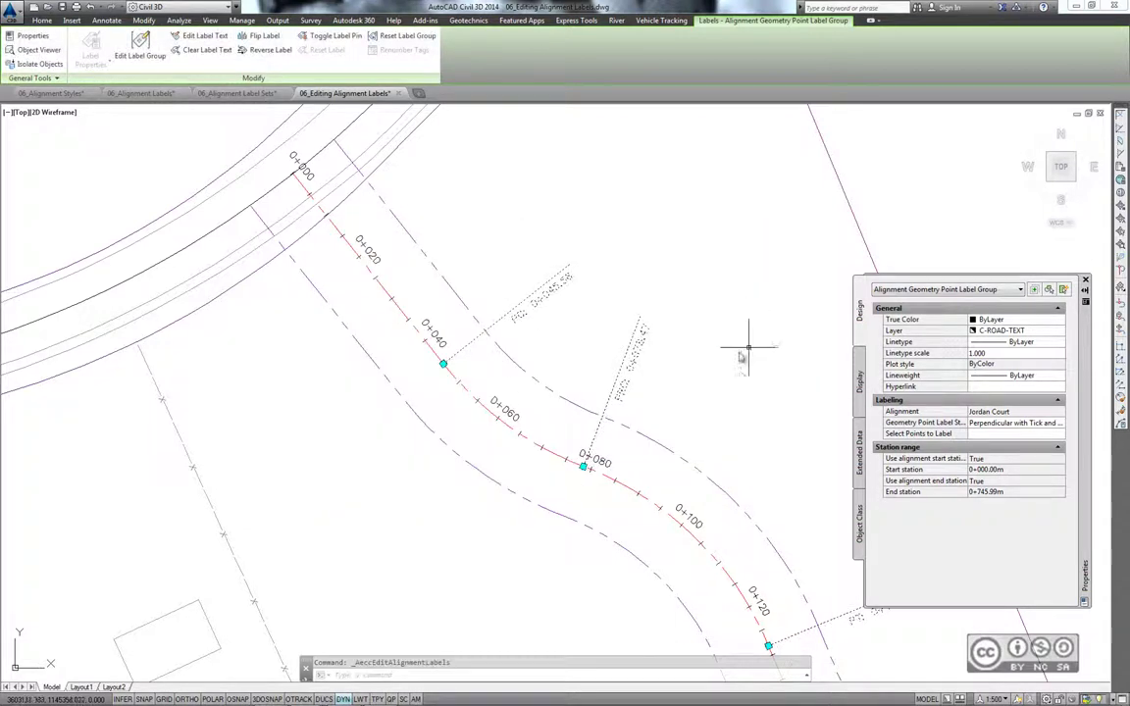
Flip the PC 0+045.56 geometry point label across Jordan Court, then deselect and pan onward
{"action": "key", "text": "Escape"}
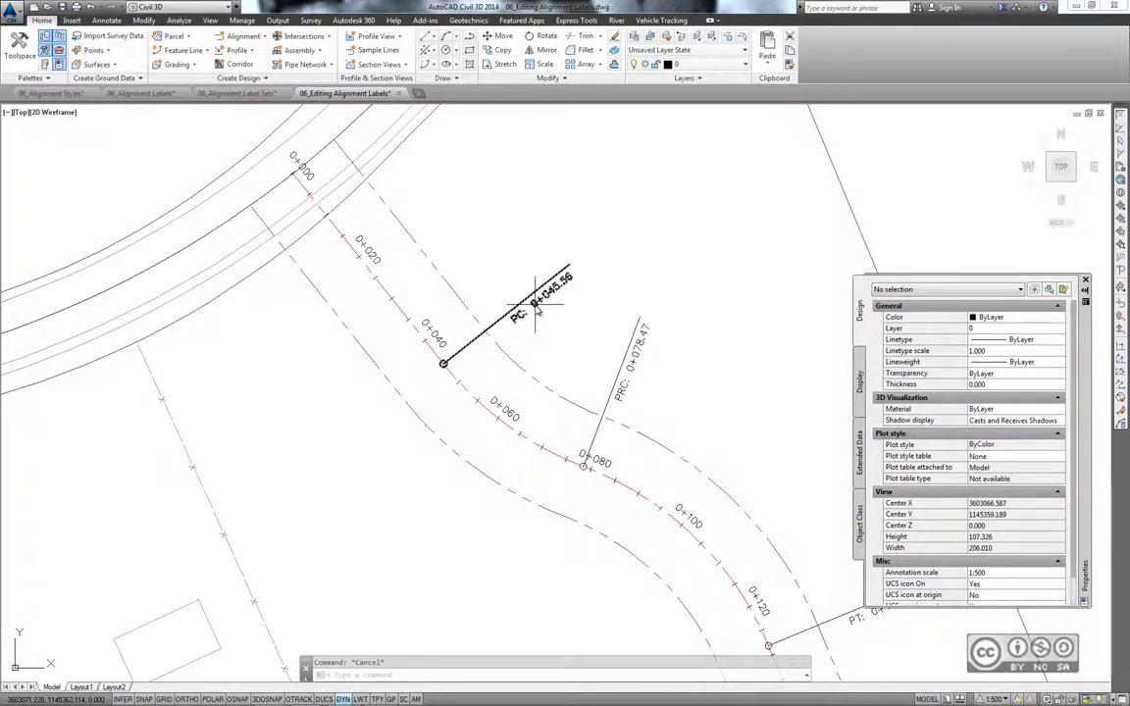
{"action": "left_click", "coordinate": [538, 306]}
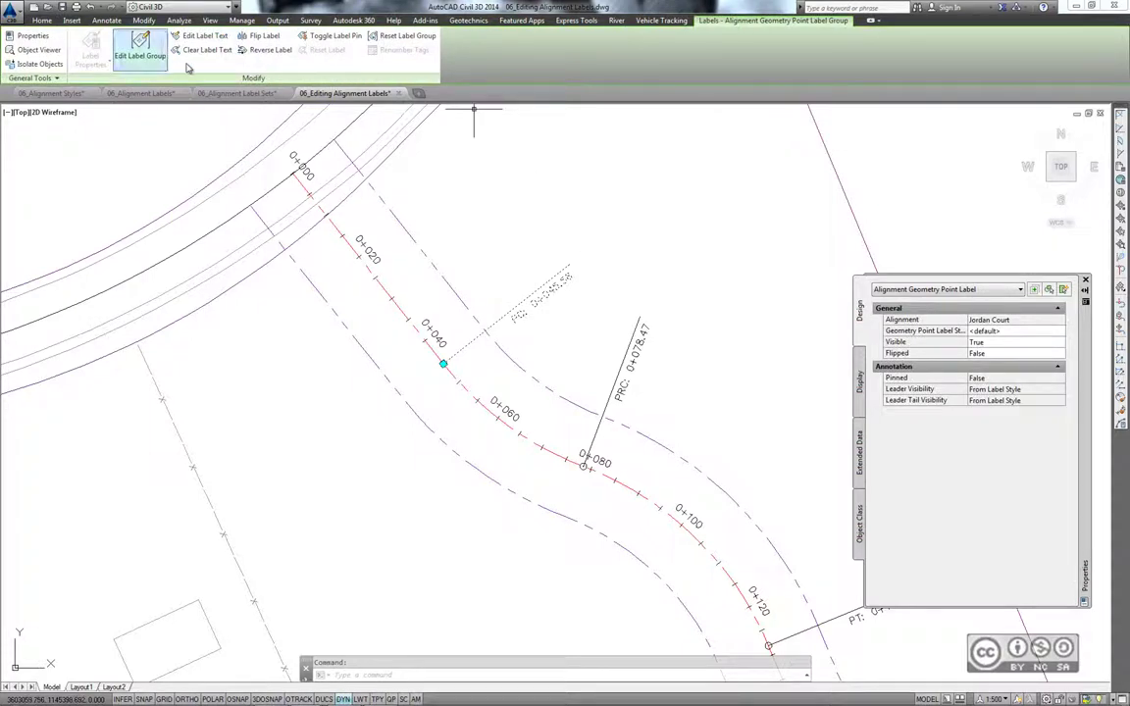
{"action": "left_click", "coordinate": [258, 40]}
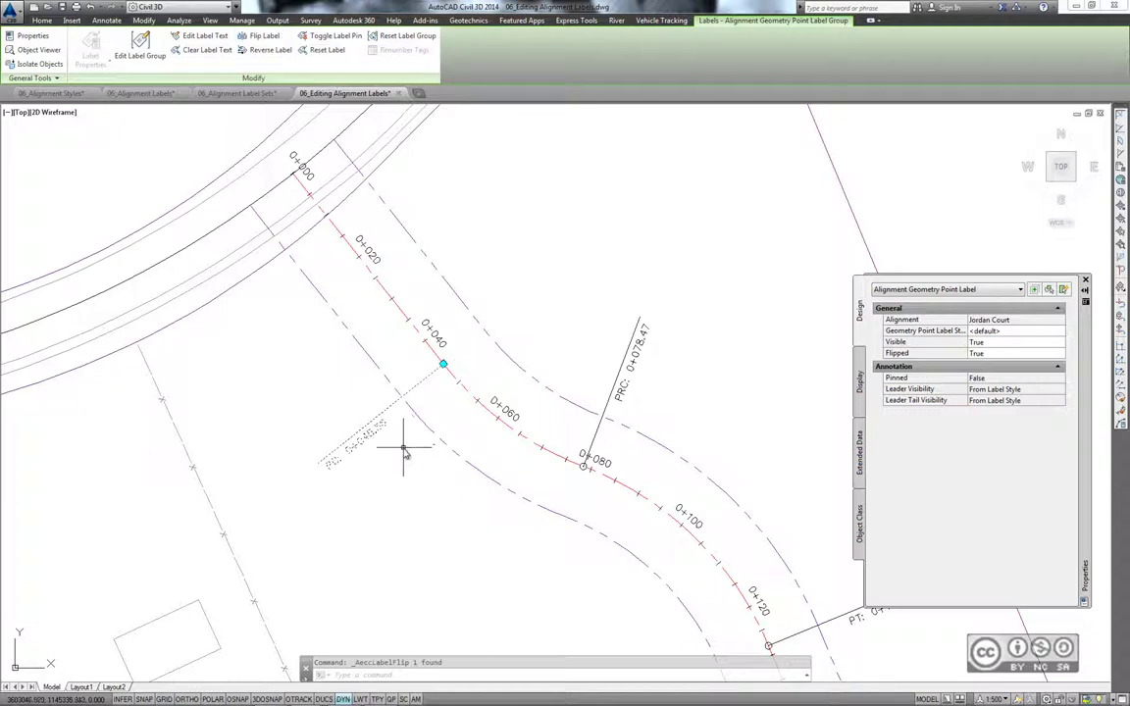
{"action": "key", "text": "Escape"}
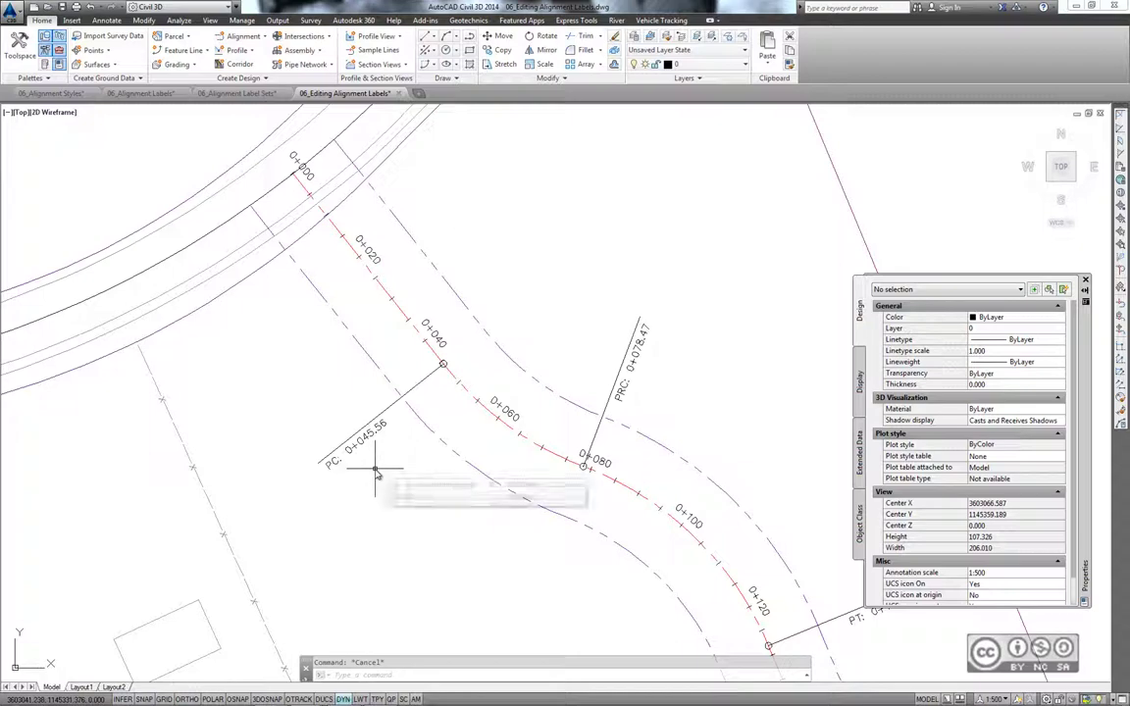
{"action": "mouse_move", "coordinate": [373, 469]}
{"action": "middle_mouse_down"}
{"action": "mouse_move", "coordinate": [584, 504]}
{"action": "mouse_move", "coordinate": [442, 260]}
{"action": "middle_mouse_up"}
Zoom to the Madison Lane–Jordan Court junction and select Madison Lane's station label group
{"action": "scroll", "coordinate": [517, 444], "scroll_direction": "down", "scroll_amount": 2}
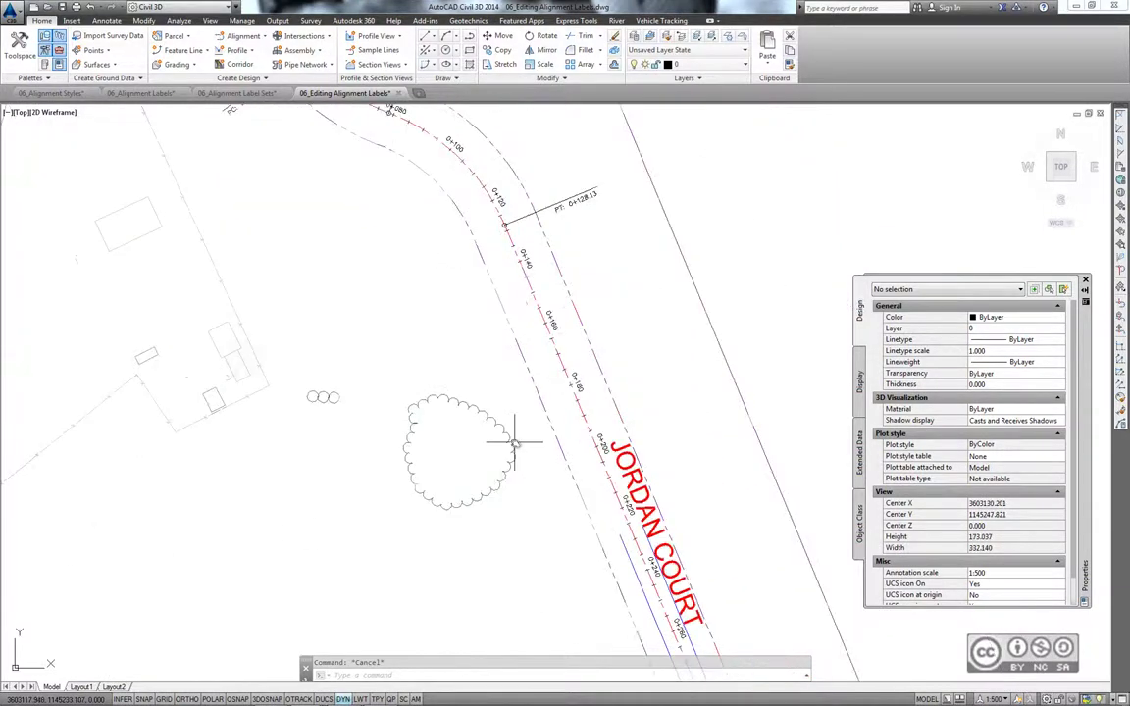
{"action": "scroll", "coordinate": [517, 445], "scroll_direction": "down", "scroll_amount": 2}
{"action": "scroll", "coordinate": [550, 435], "scroll_direction": "down", "scroll_amount": 1}
{"action": "scroll", "coordinate": [545, 441], "scroll_direction": "up", "scroll_amount": 3}
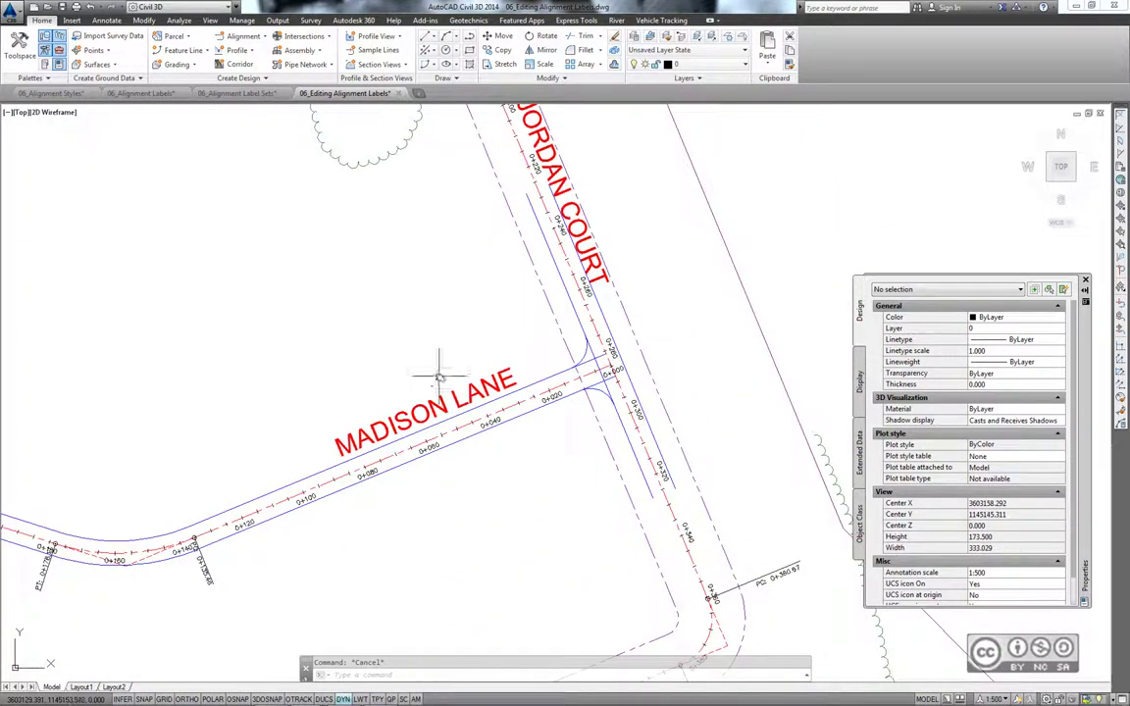
{"action": "scroll", "coordinate": [628, 365], "scroll_direction": "up", "scroll_amount": 1}
{"action": "scroll", "coordinate": [650, 336], "scroll_direction": "up", "scroll_amount": 5}
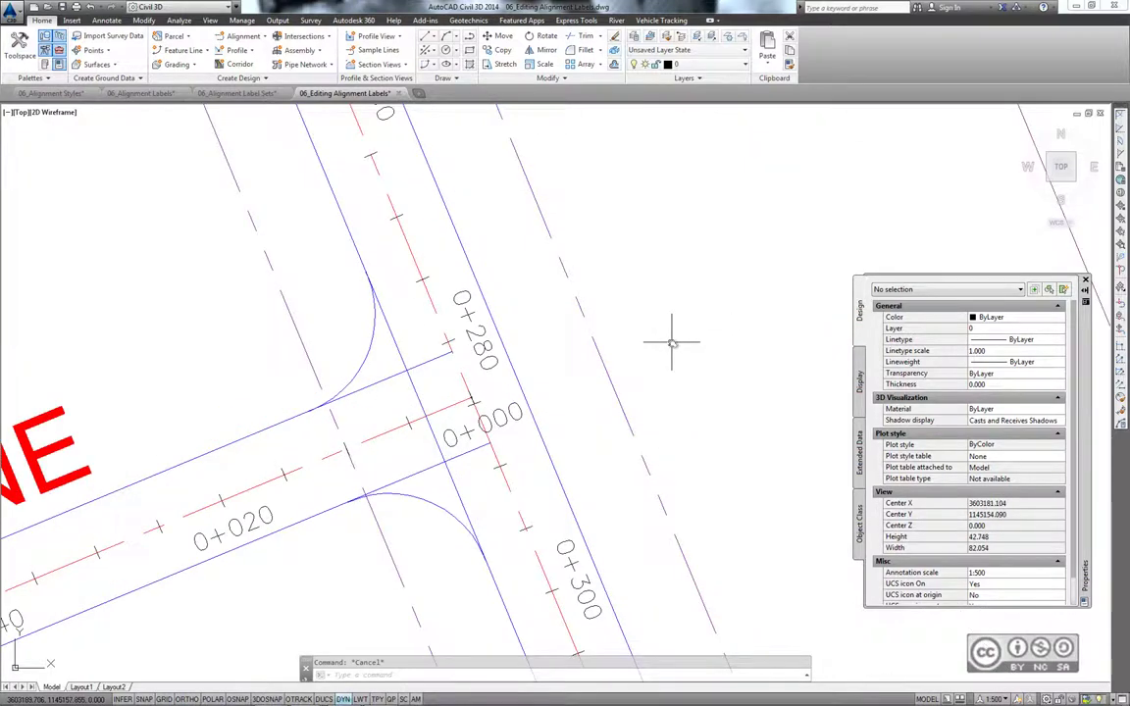
{"action": "scroll", "coordinate": [650, 373], "scroll_direction": "down", "scroll_amount": 1}
{"action": "middle_click_drag", "start_coordinate": [300, 443], "coordinate": [368, 474]}
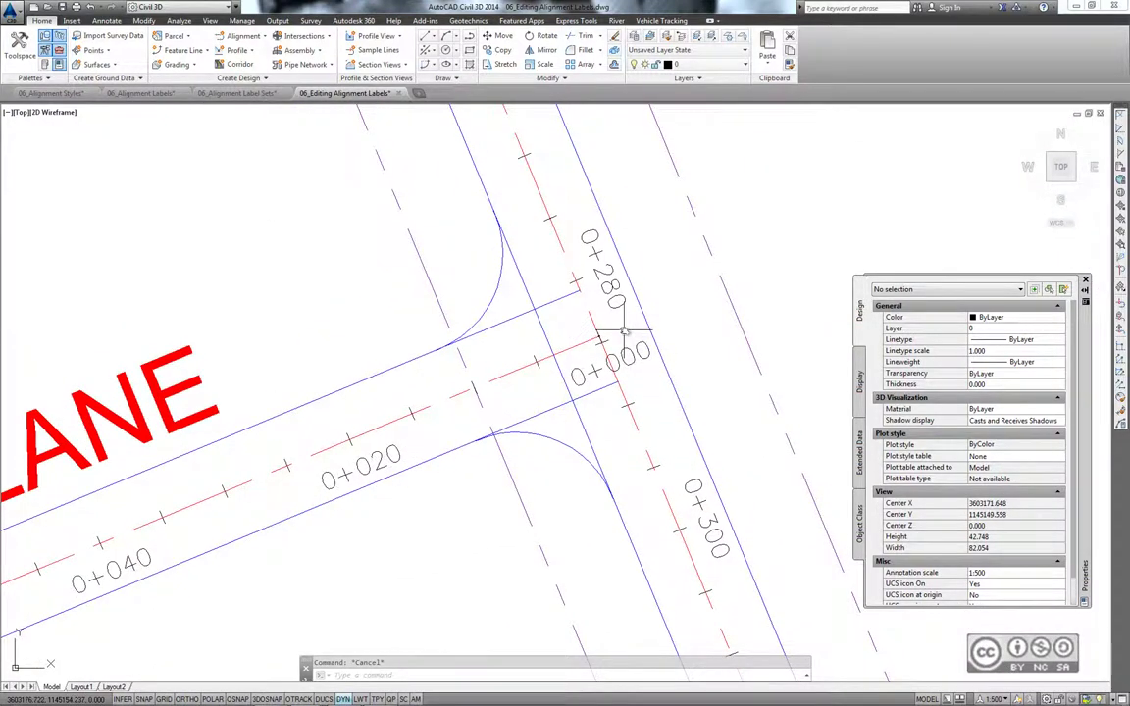
{"action": "scroll", "coordinate": [628, 348], "scroll_direction": "down", "scroll_amount": 6}
{"action": "scroll", "coordinate": [628, 351], "scroll_direction": "up", "scroll_amount": 1}
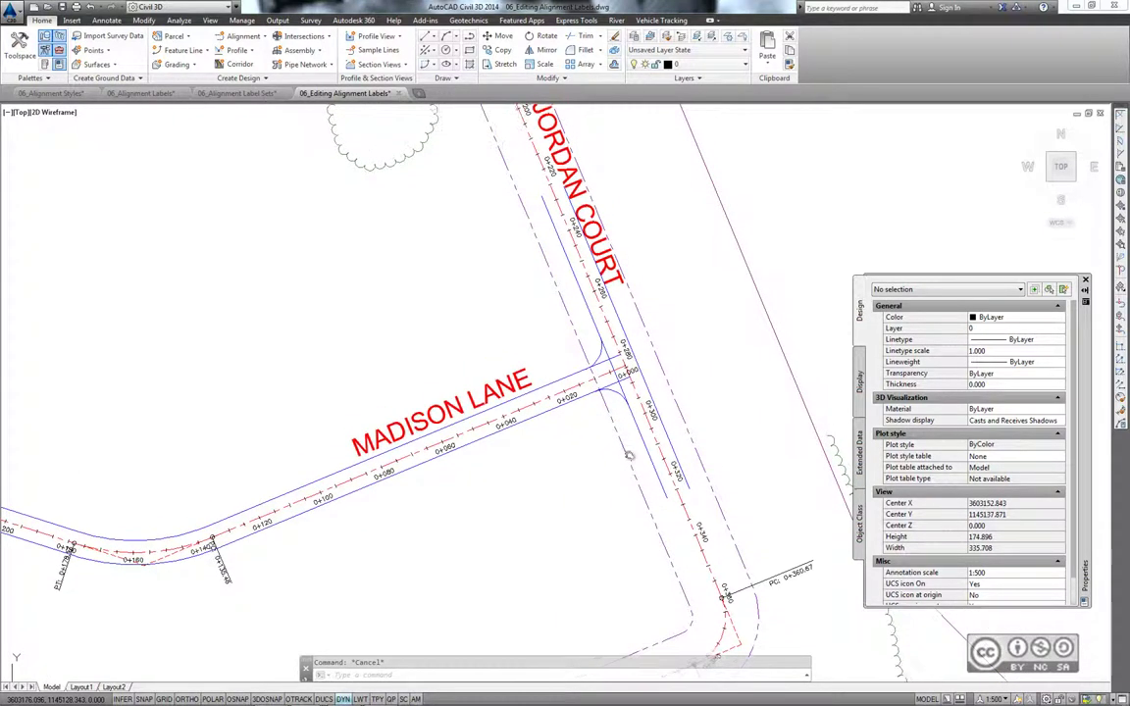
{"action": "scroll", "coordinate": [589, 359], "scroll_direction": "up", "scroll_amount": 3}
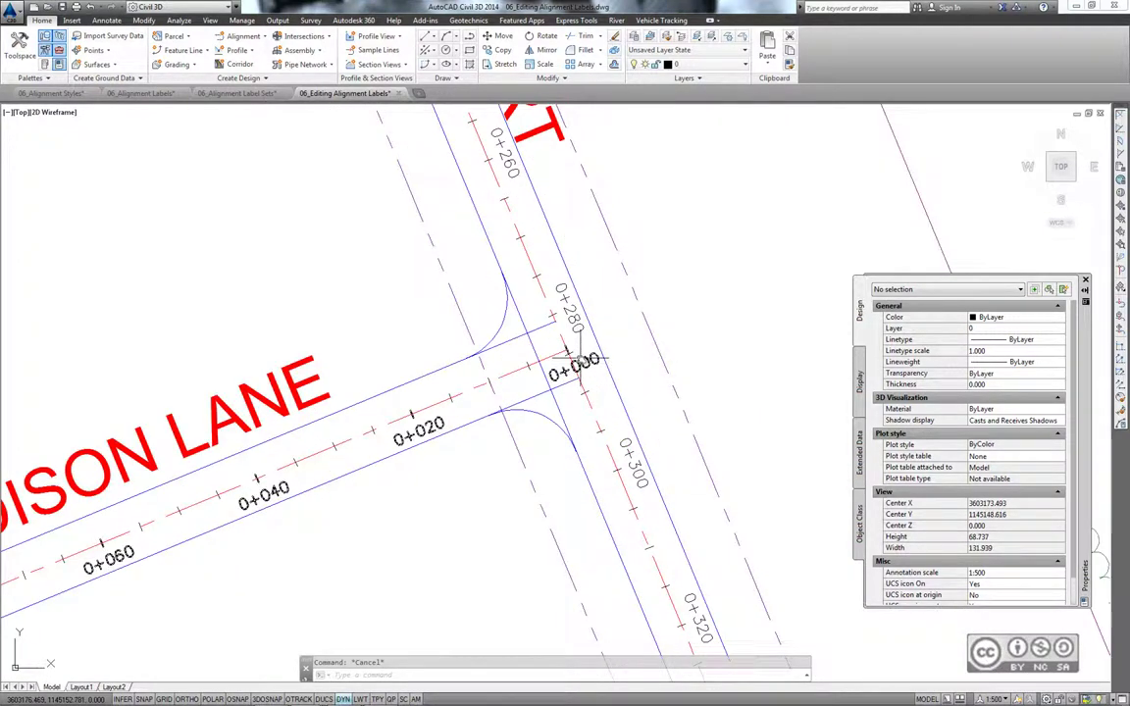
{"action": "left_click", "coordinate": [574, 361]}
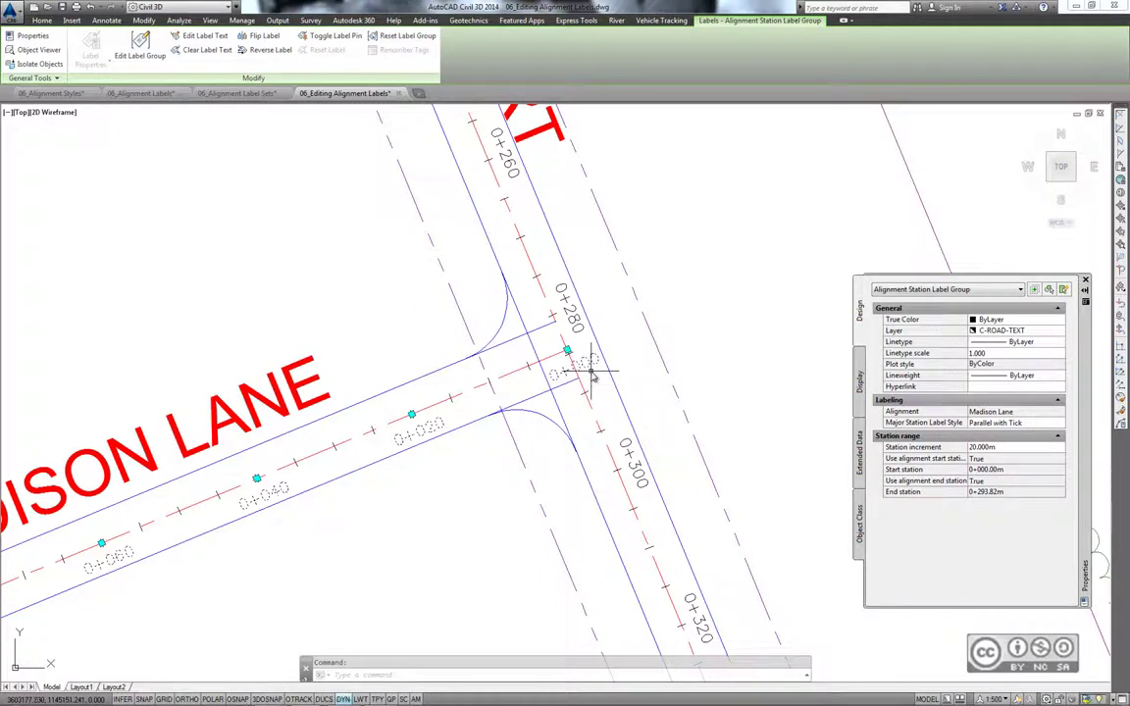
Relocate Madison Lane's 0+000 station label to open space left of the junction
{"action": "left_click", "coordinate": [567, 352]}
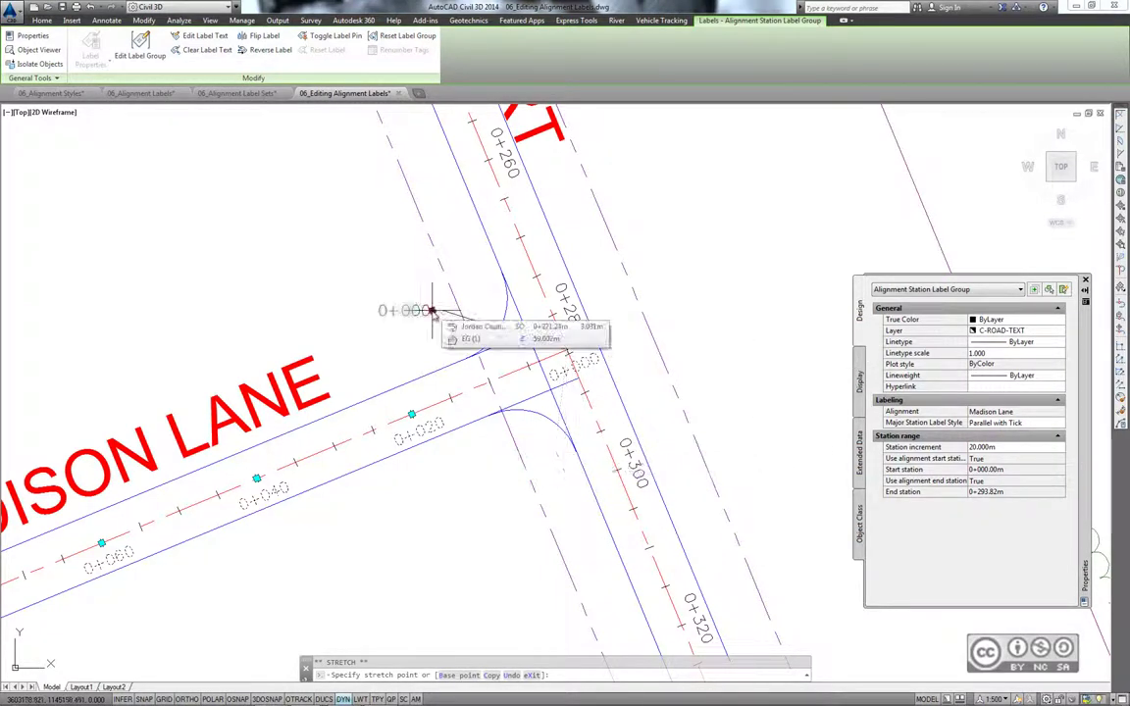
{"action": "left_click", "coordinate": [375, 310]}
{"action": "key", "text": "Escape"}
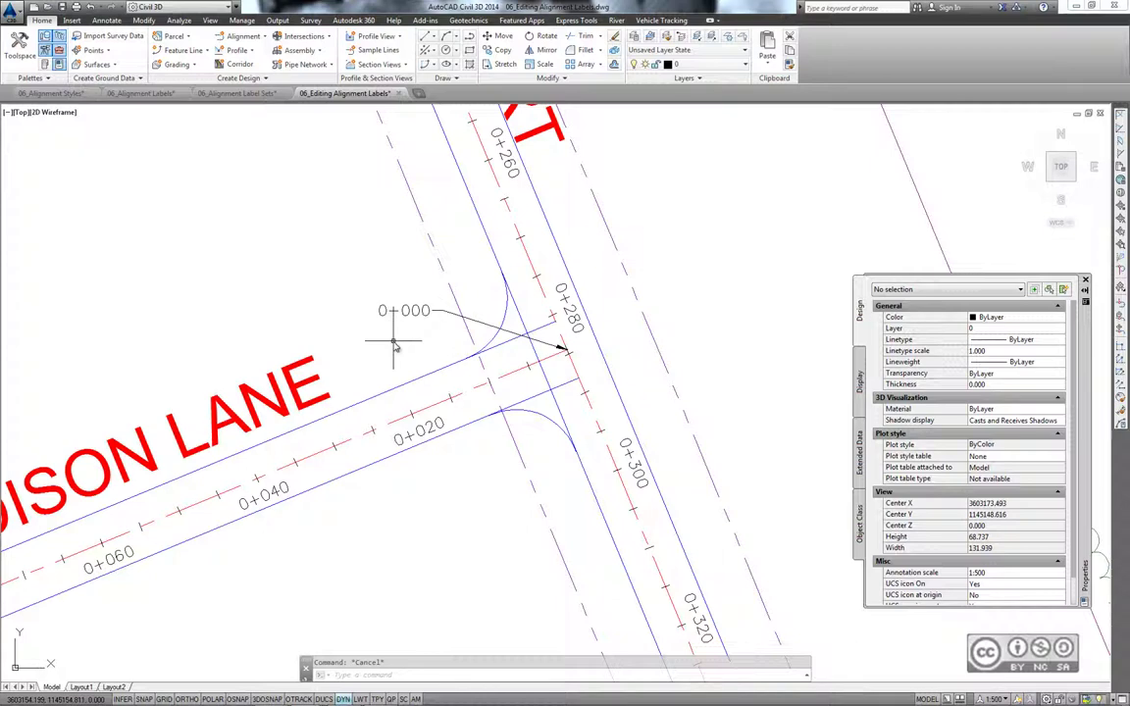
{"action": "mouse_move", "coordinate": [443, 324]}
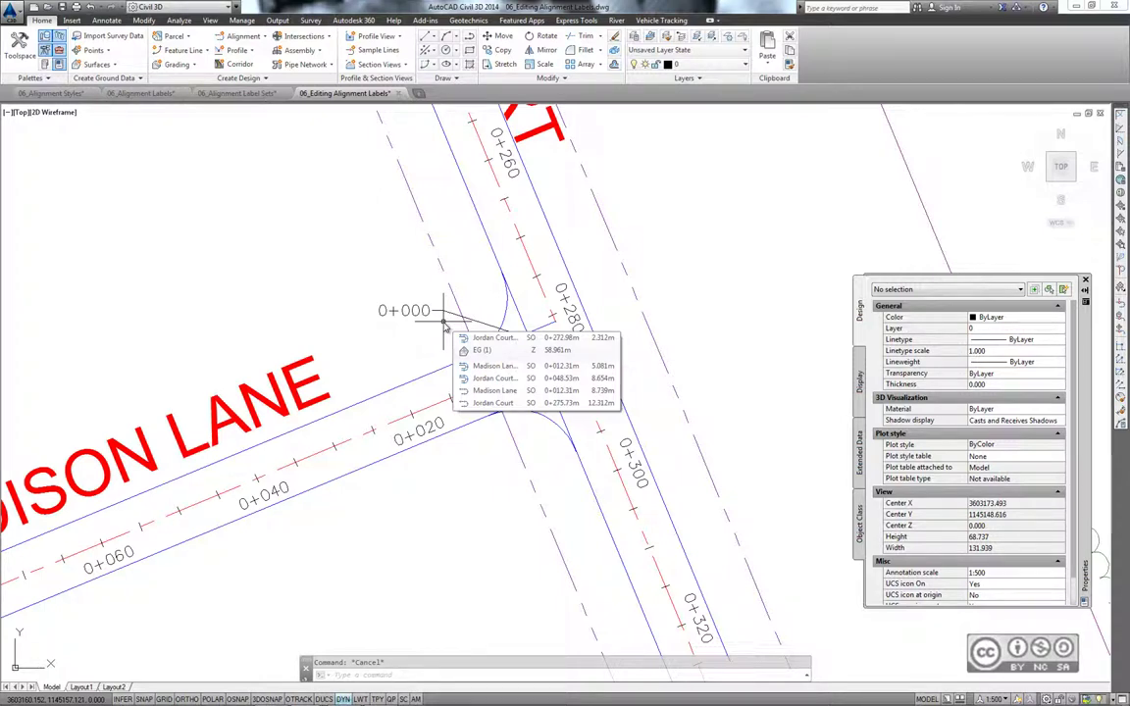
{"action": "key", "text": "Escape"}
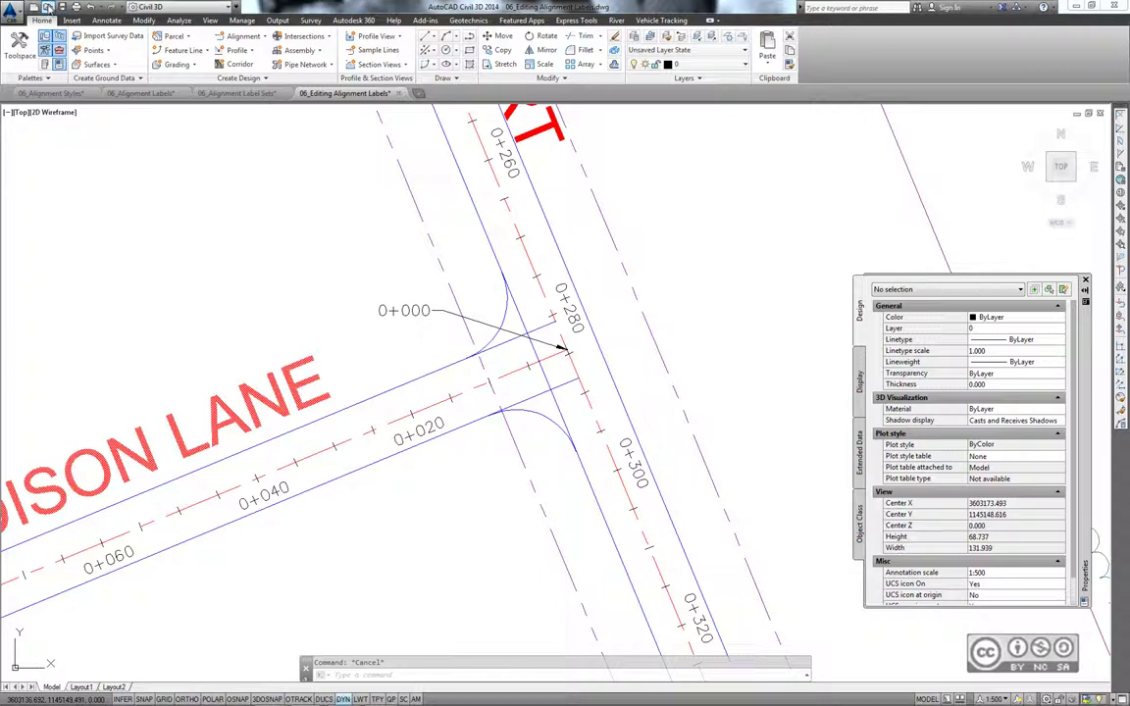
Open 06_Station Offset Labels.dwg and select the Jordan Court alignment at the junction
{"action": "left_click", "coordinate": [47, 7]}
{"action": "scroll", "coordinate": [265, 224], "scroll_direction": "down", "scroll_amount": 2}
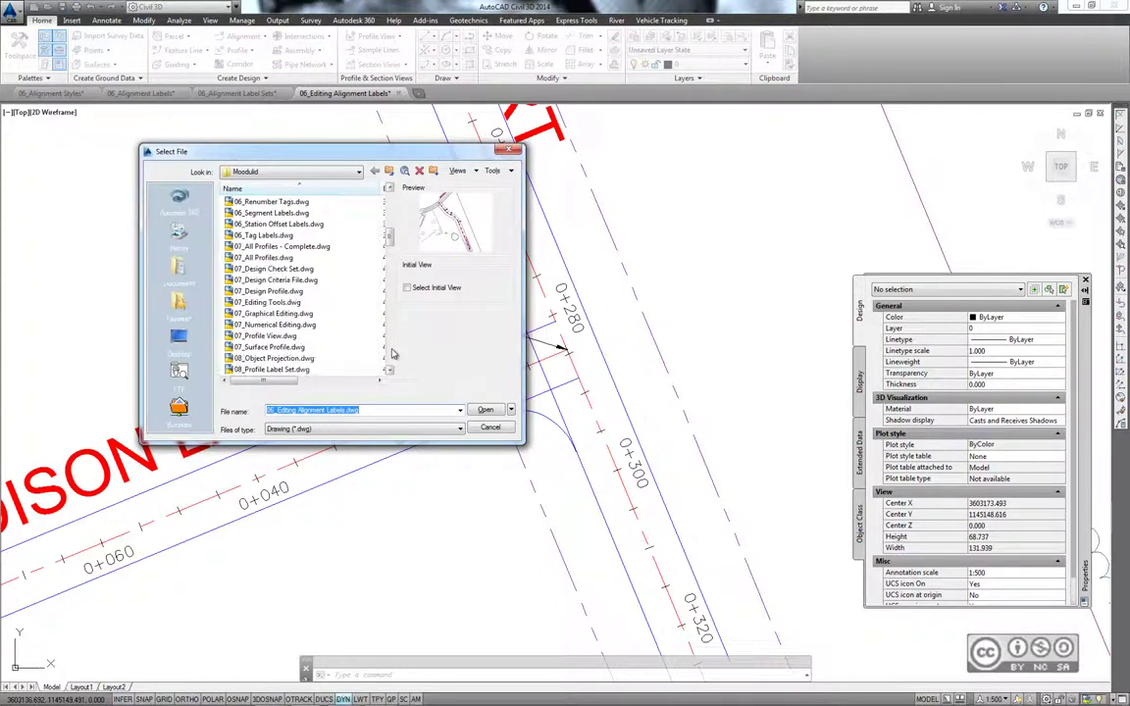
{"action": "left_click", "coordinate": [270, 224]}
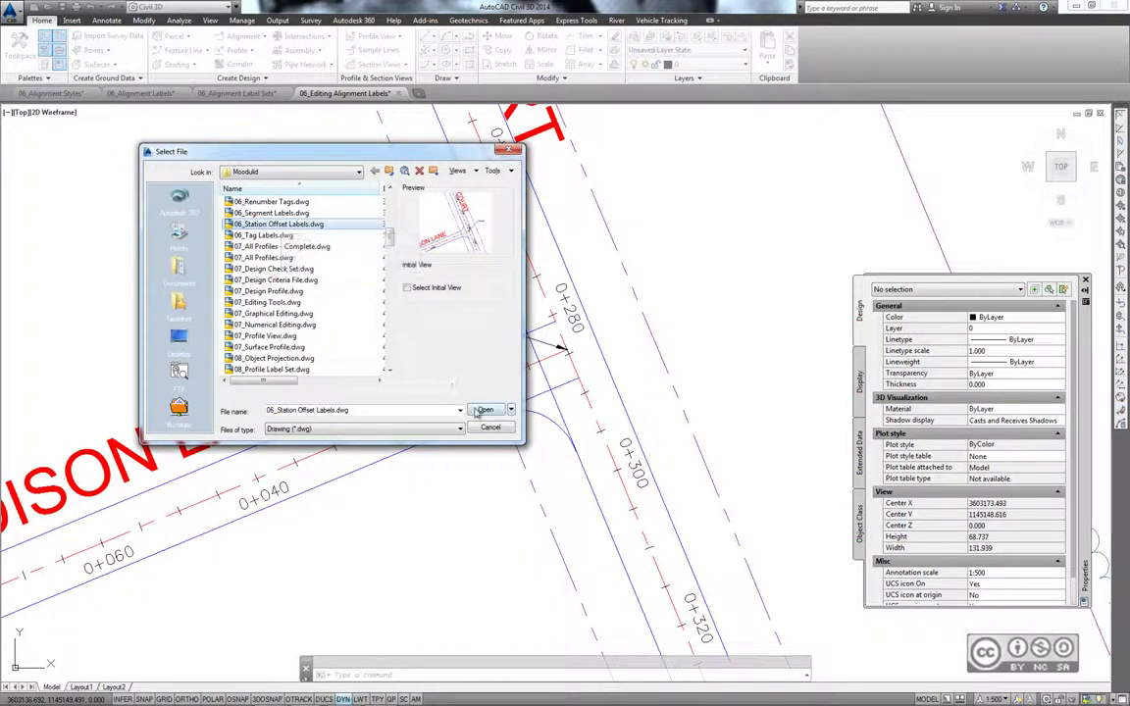
{"action": "left_click", "coordinate": [483, 410]}
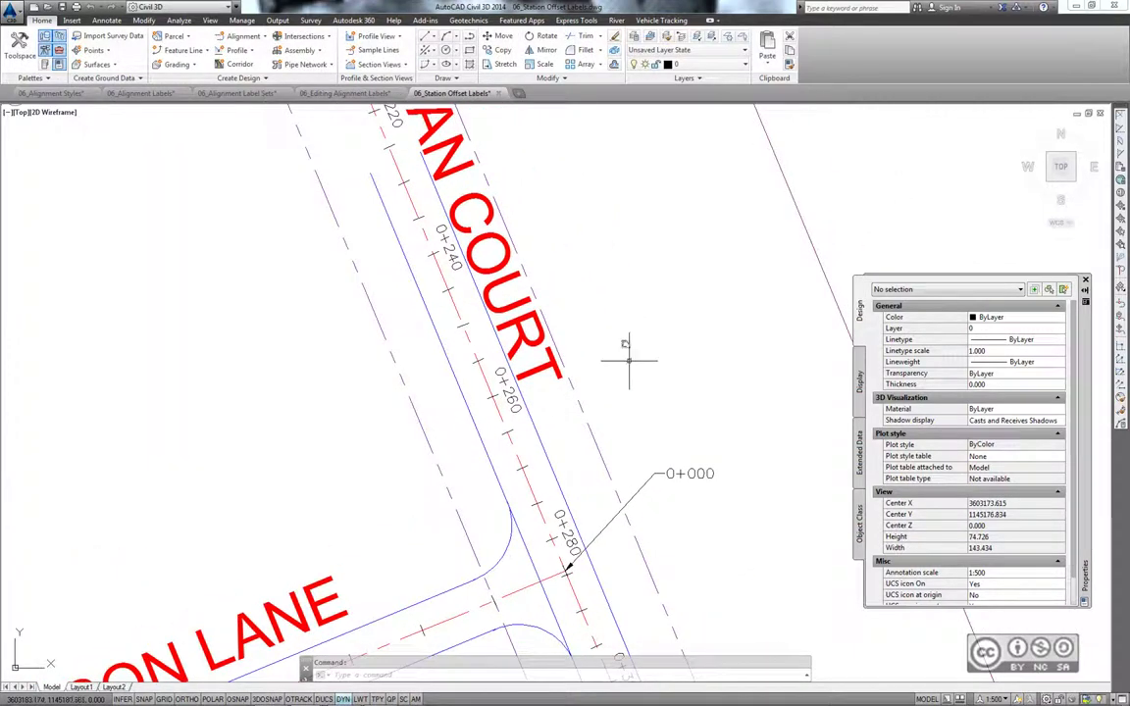
{"action": "mouse_move", "coordinate": [641, 313]}
{"action": "middle_mouse_down"}
{"action": "mouse_move", "coordinate": [618, 278]}
{"action": "mouse_move", "coordinate": [617, 195]}
{"action": "middle_mouse_up"}
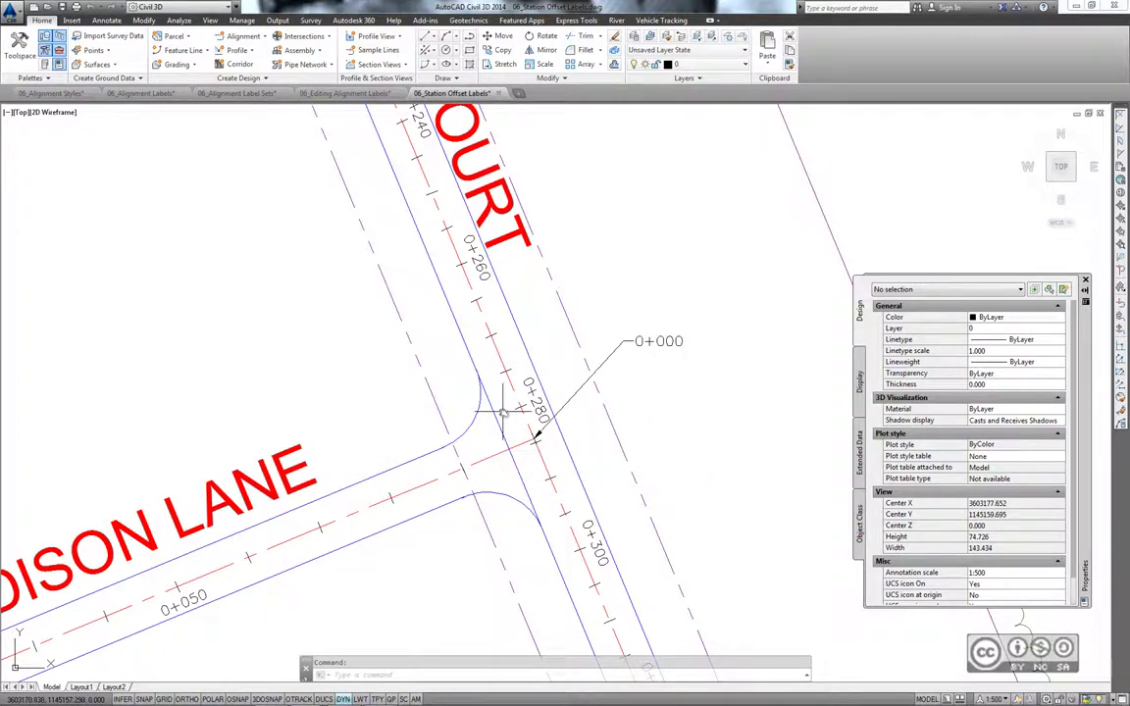
{"action": "left_click", "coordinate": [508, 415]}
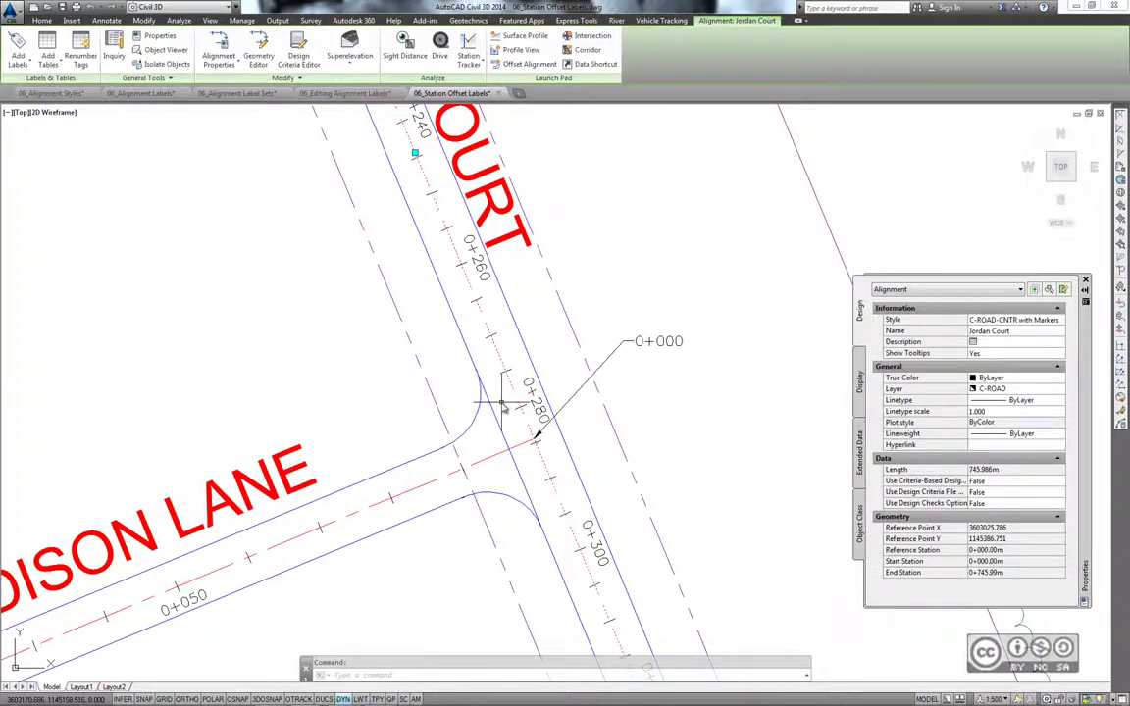
Add a fixed-point station/offset label on Jordan Court at the curb return endpoint, reading STA 0+273.35, OFF 3.50mR
{"action": "left_click", "coordinate": [17, 62]}
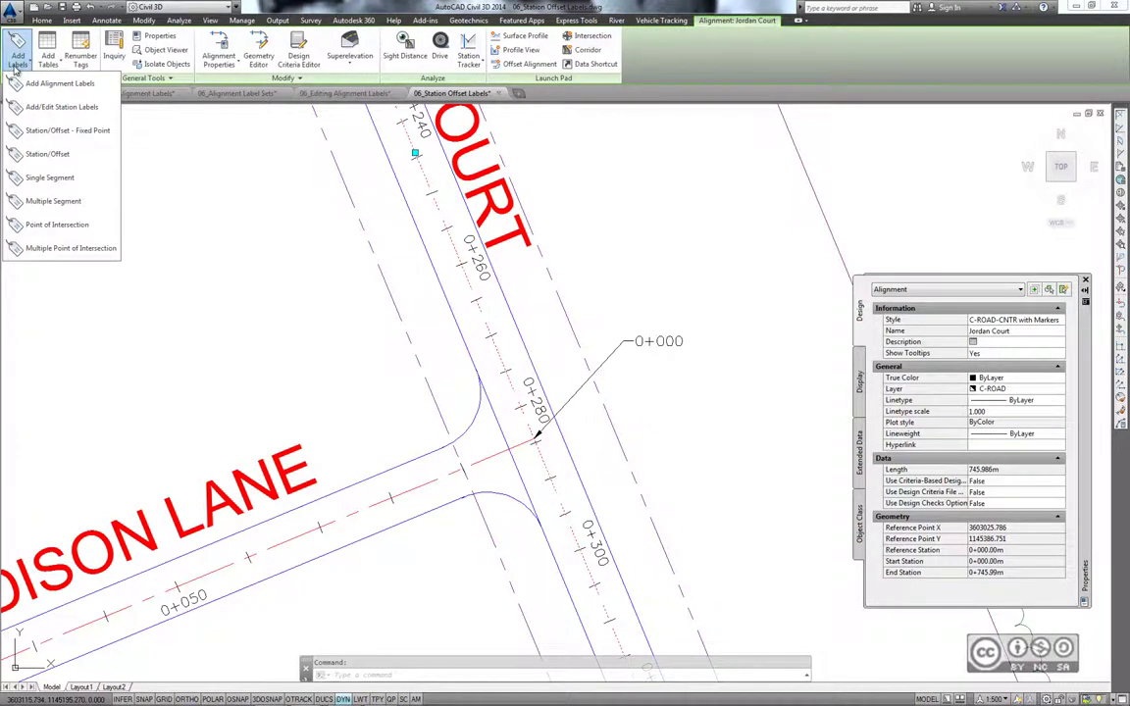
{"action": "left_click", "coordinate": [81, 133]}
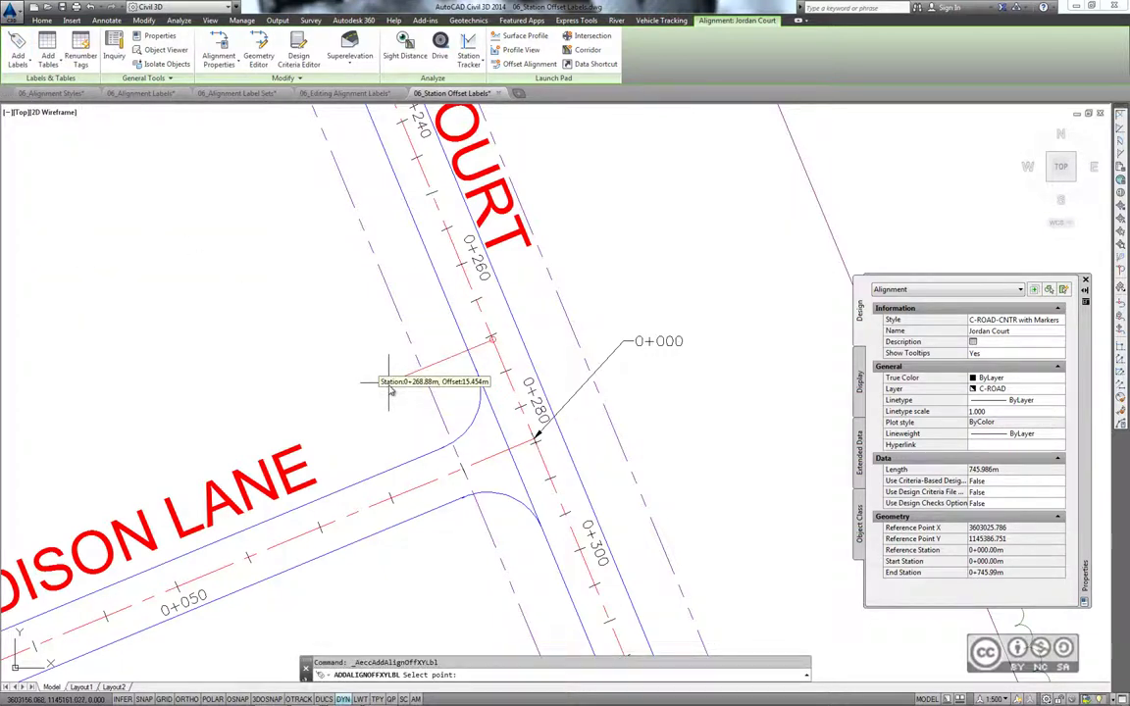
{"action": "key", "text": "F8"}
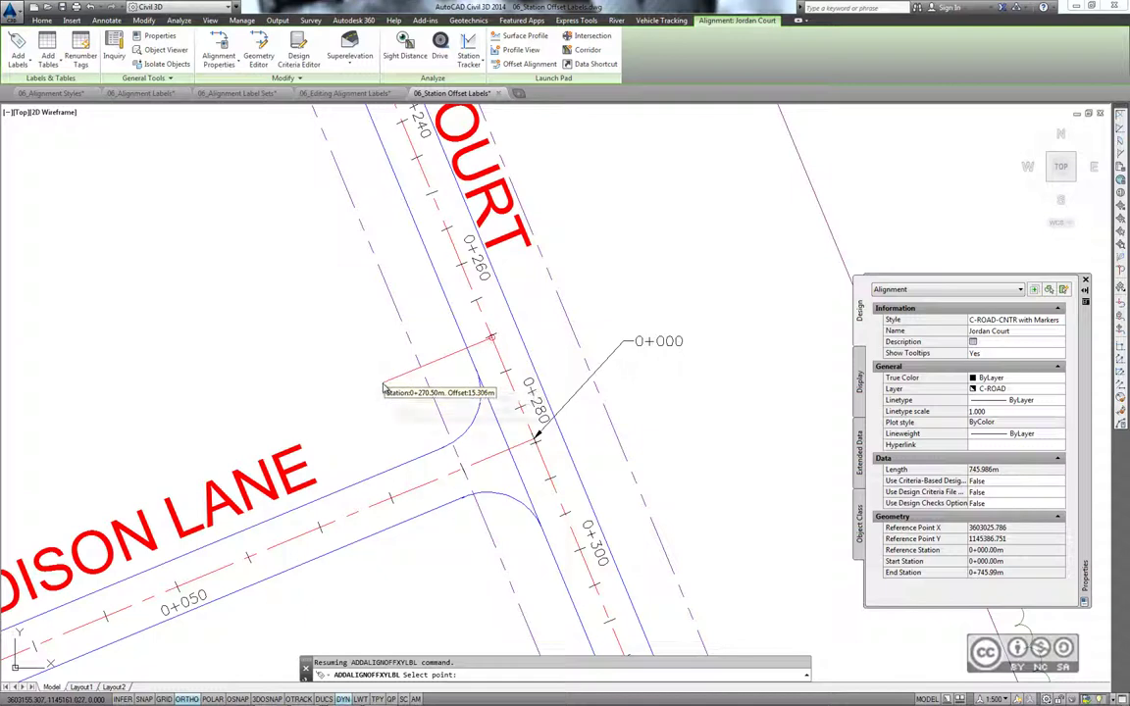
{"action": "right_click", "coordinate": [384, 389], "text": "shift"}
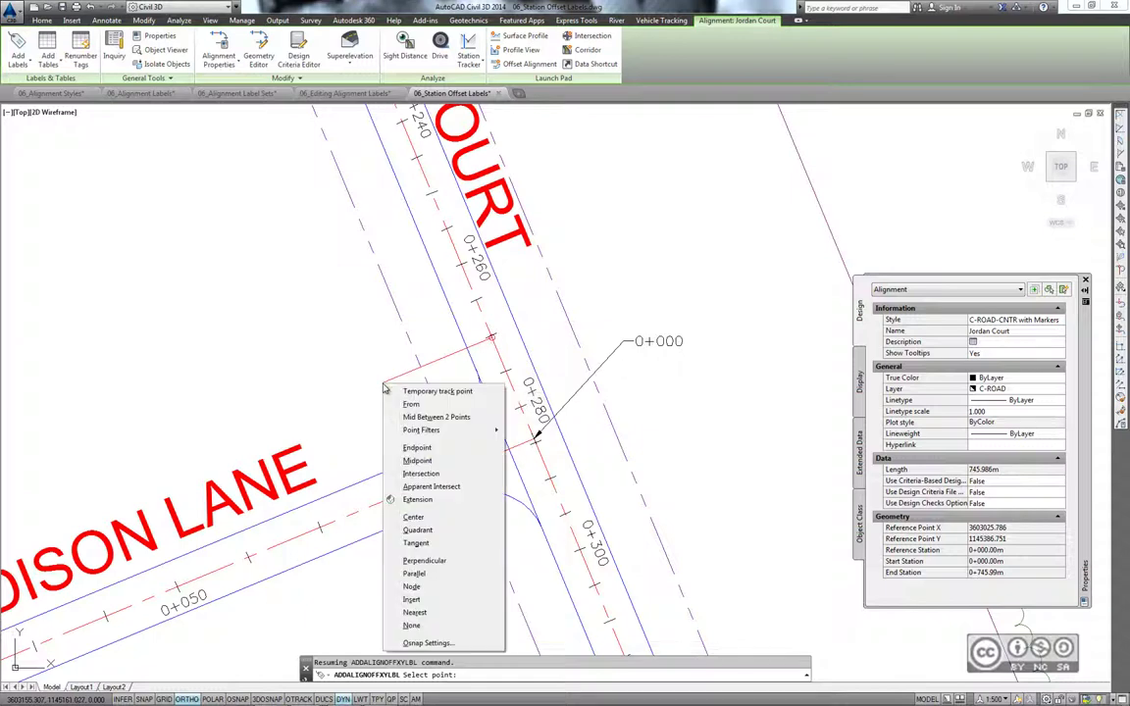
{"action": "left_click", "coordinate": [417, 450]}
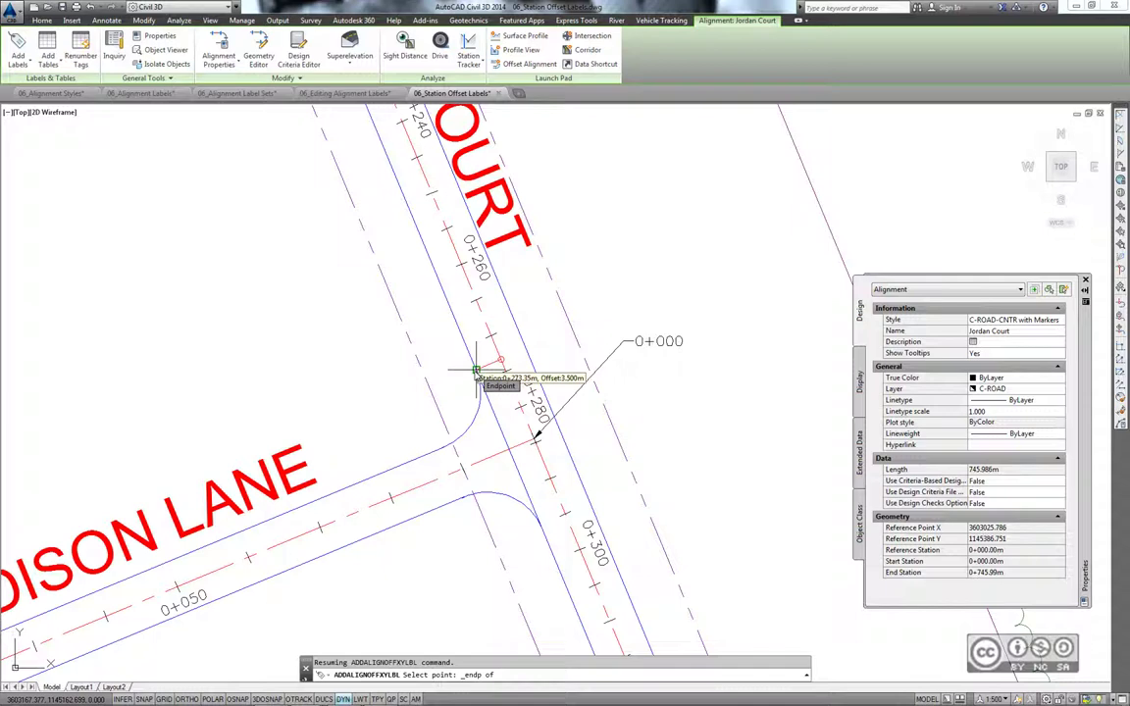
{"action": "left_click", "coordinate": [475, 370]}
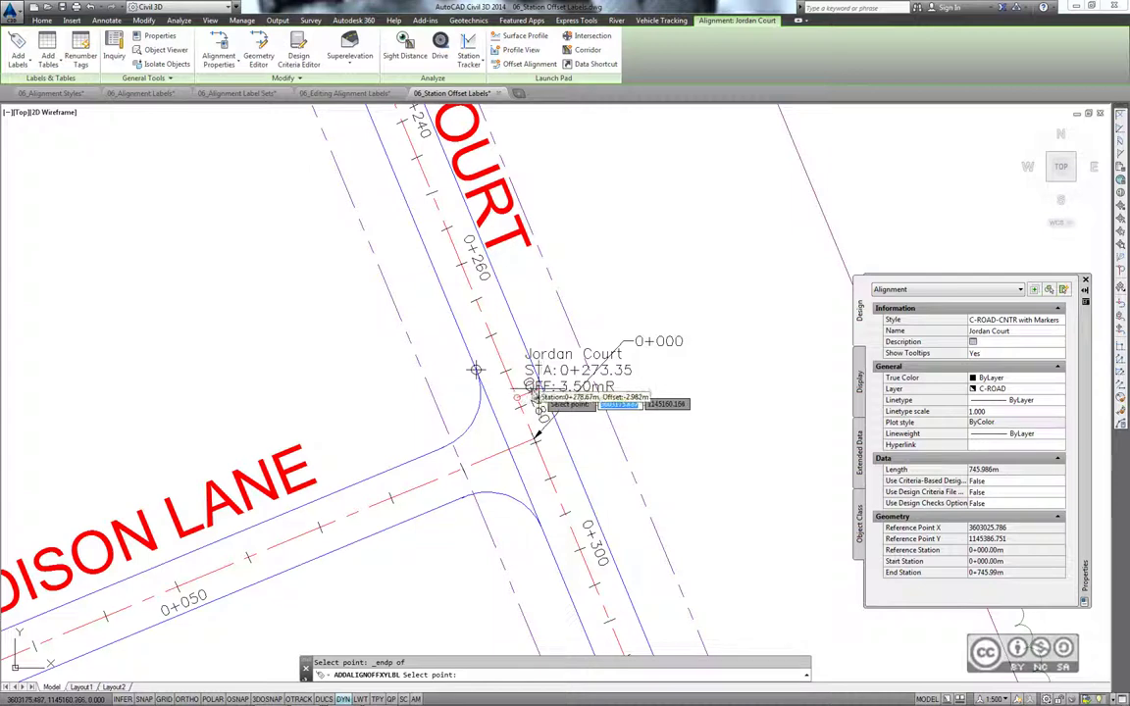
{"action": "right_click", "coordinate": [535, 400]}
{"action": "key", "text": "Escape"}
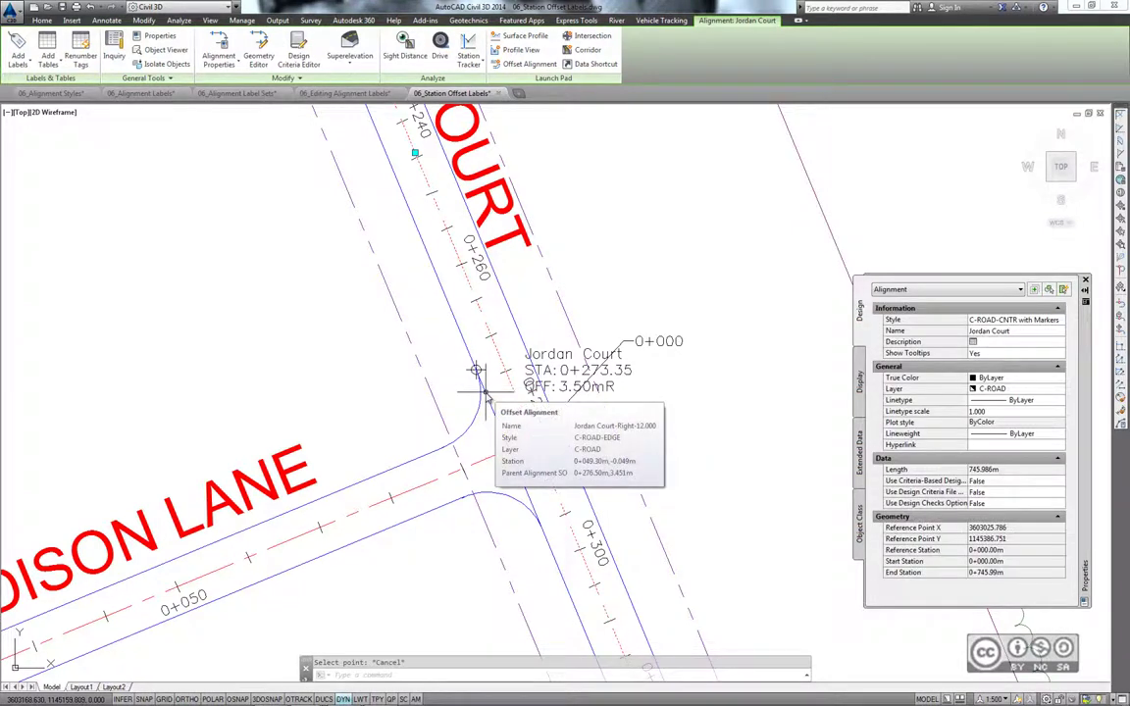
{"action": "key", "text": "Escape"}
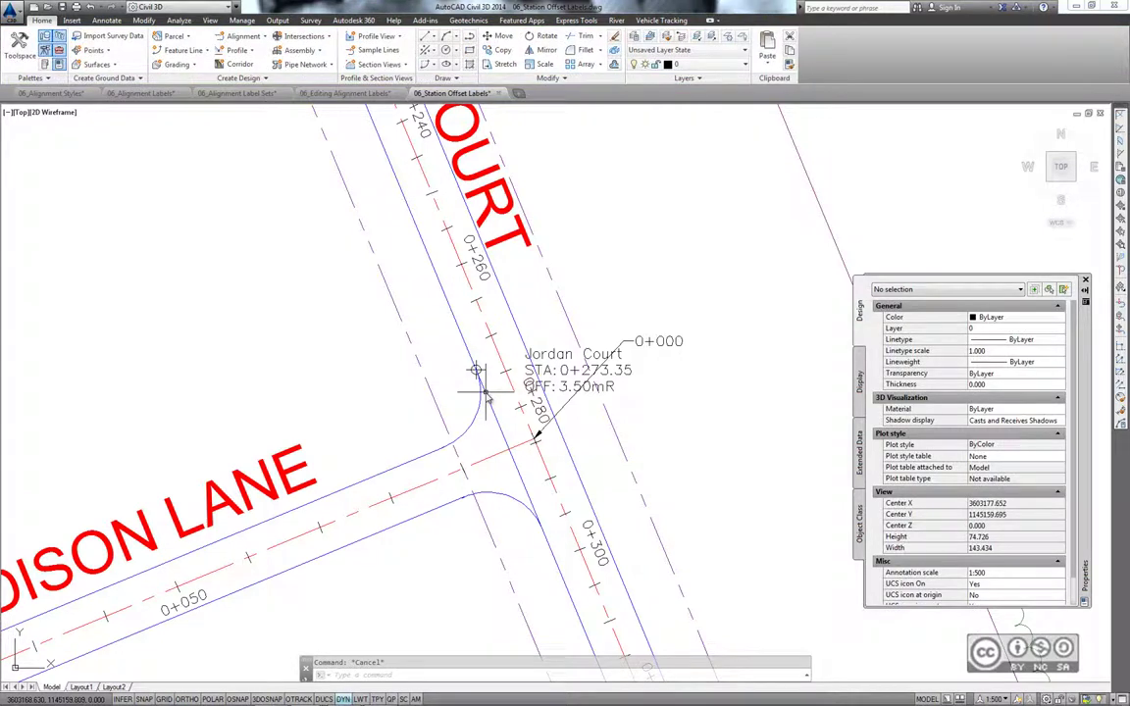
Add a fixed-point station/offset label on Madison Lane at the curb return endpoint, reading STA 0+011.12, OFF 3.50mR
{"action": "left_click", "coordinate": [422, 487]}
{"action": "middle_click_drag", "start_coordinate": [328, 434], "coordinate": [441, 384]}
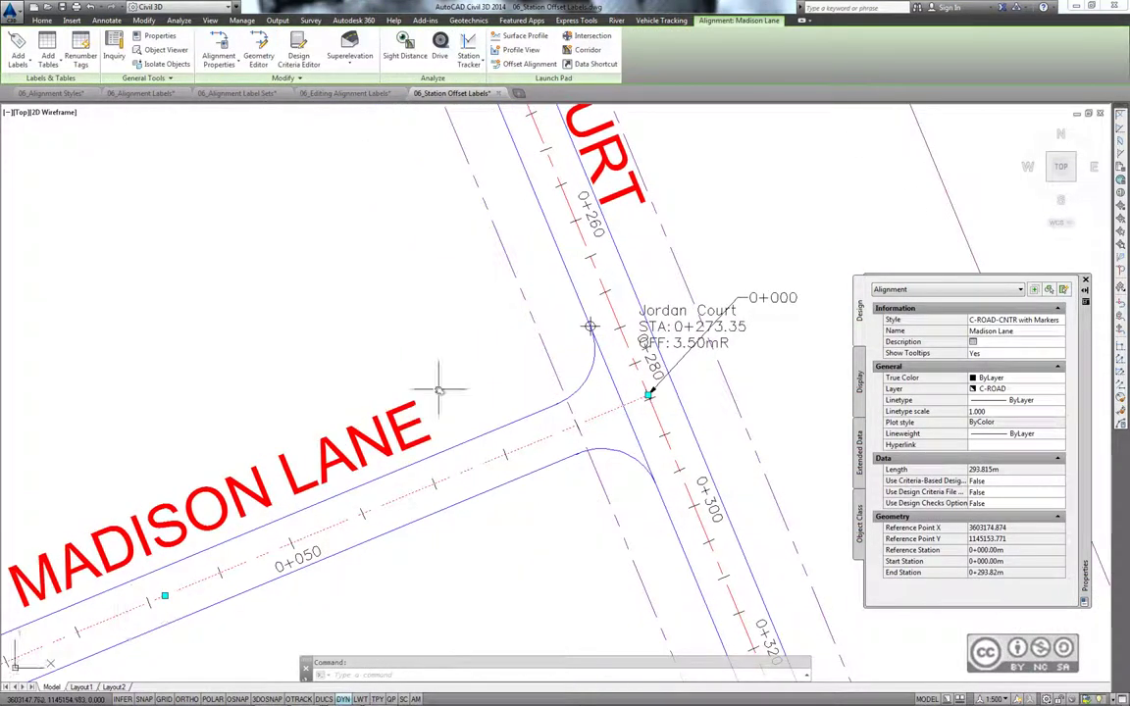
{"action": "left_click", "coordinate": [16, 61]}
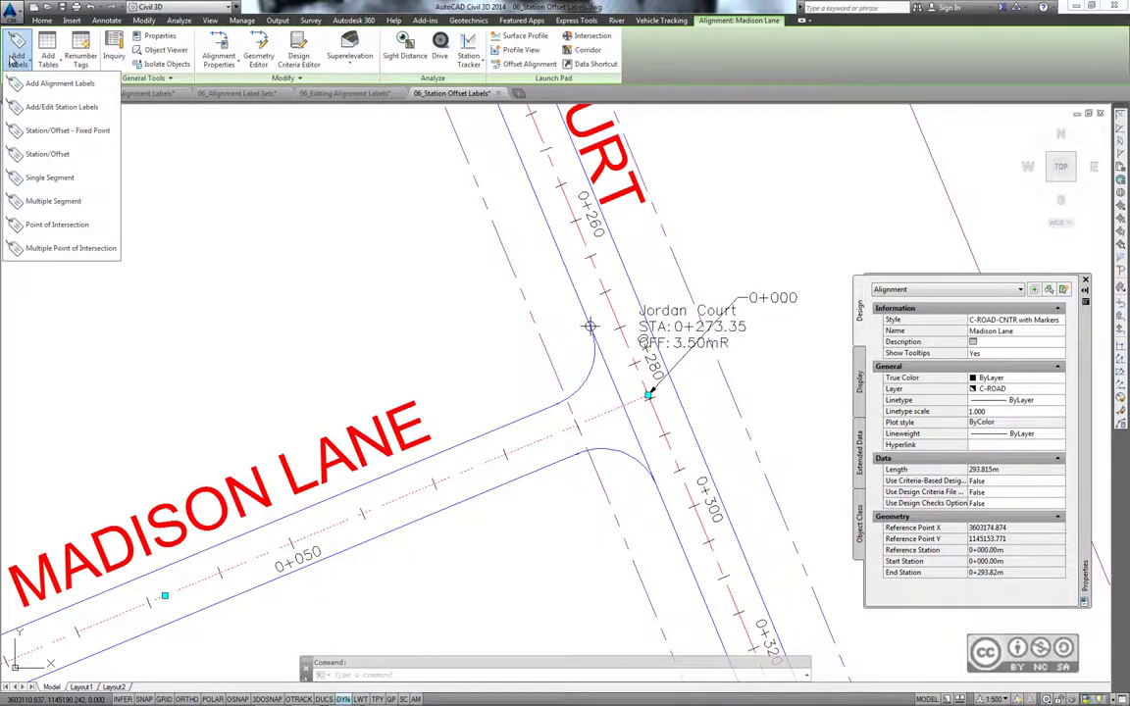
{"action": "left_click", "coordinate": [30, 133]}
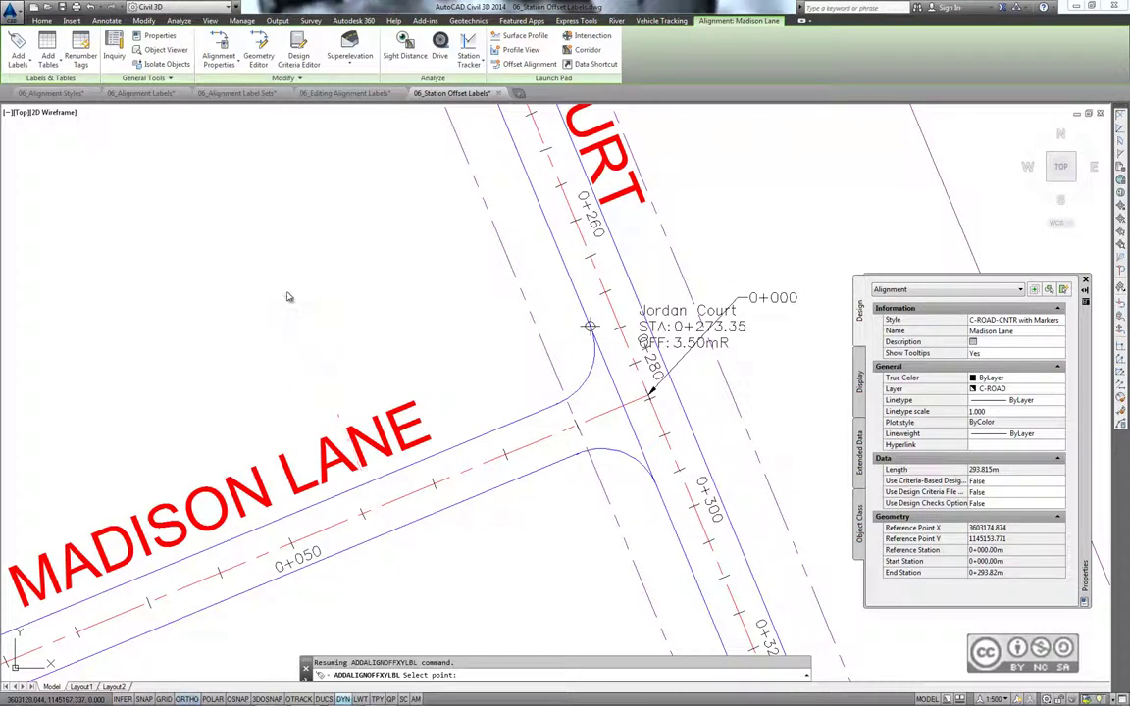
{"action": "right_click", "coordinate": [463, 329], "text": "shift"}
{"action": "left_click", "coordinate": [496, 390]}
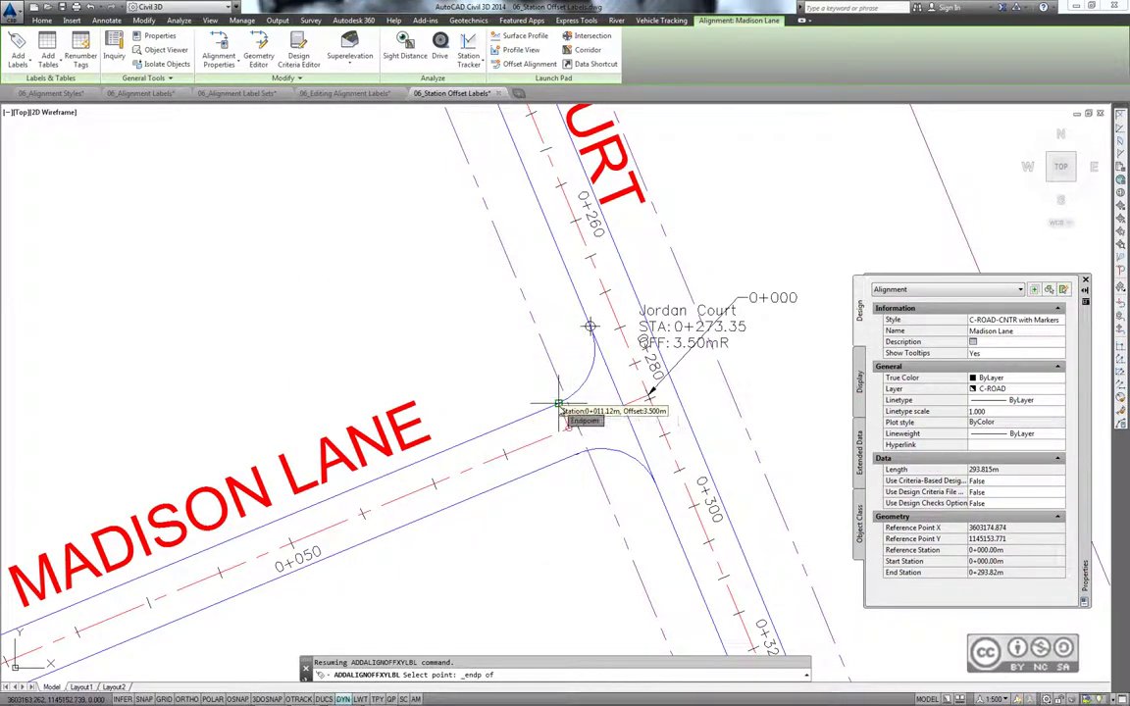
{"action": "left_click", "coordinate": [559, 404]}
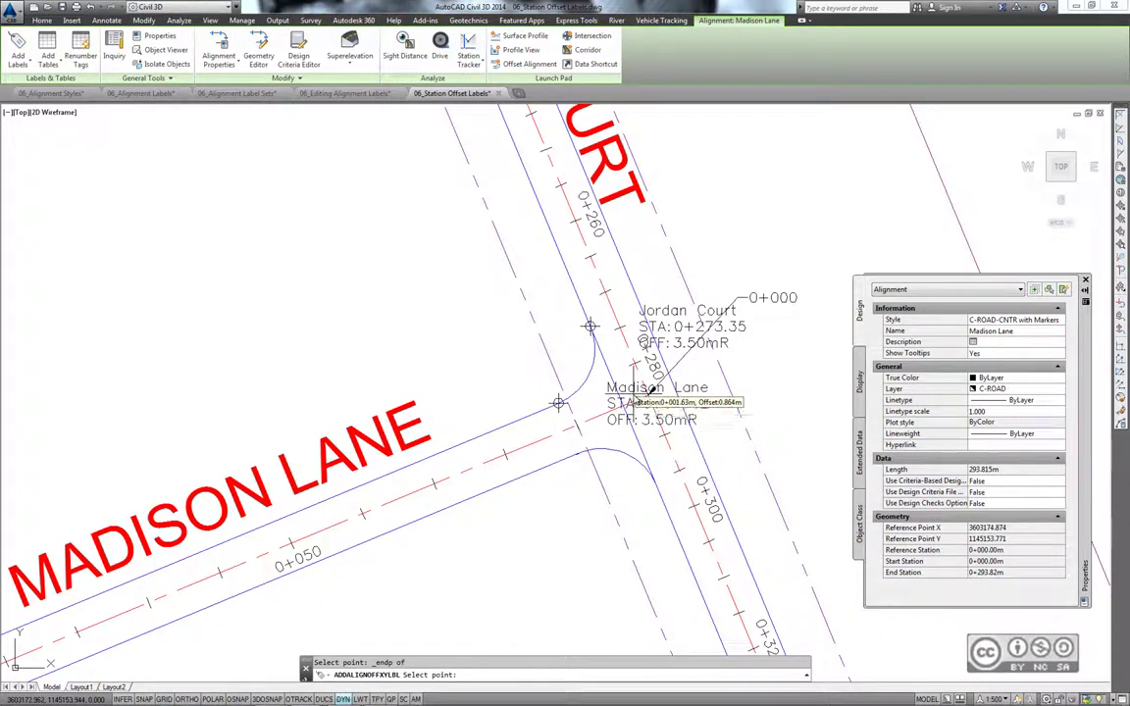
{"action": "left_click", "coordinate": [648, 431]}
{"action": "key", "text": "Escape"}
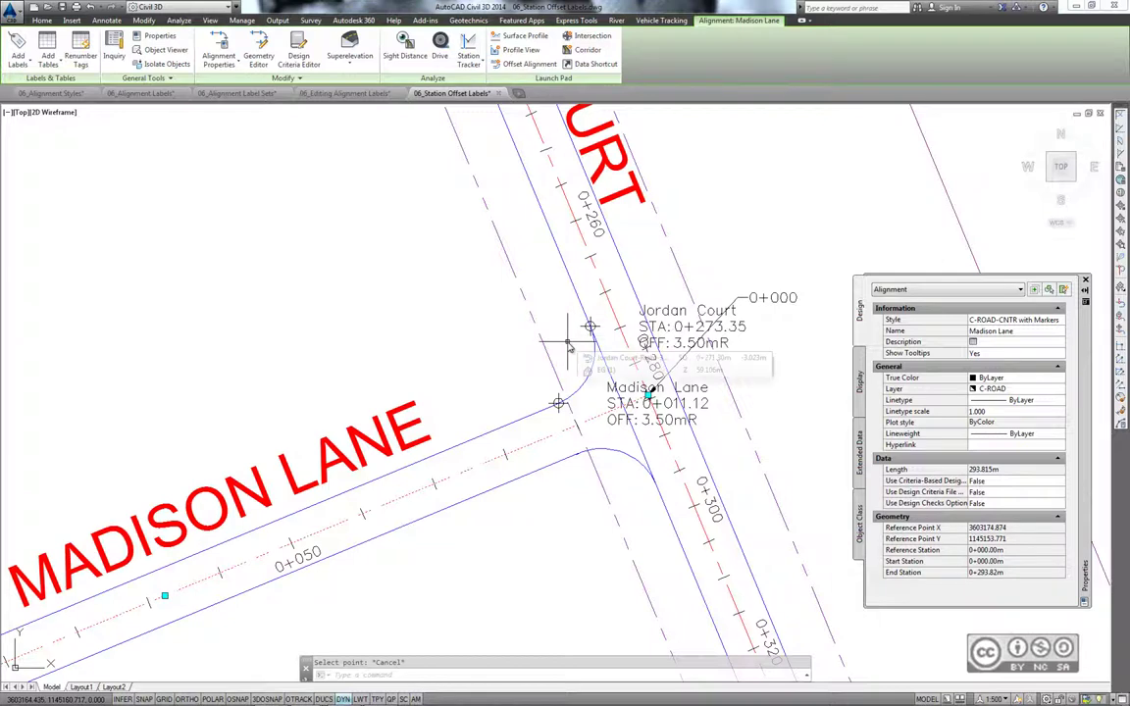
{"action": "key", "text": "Escape"}
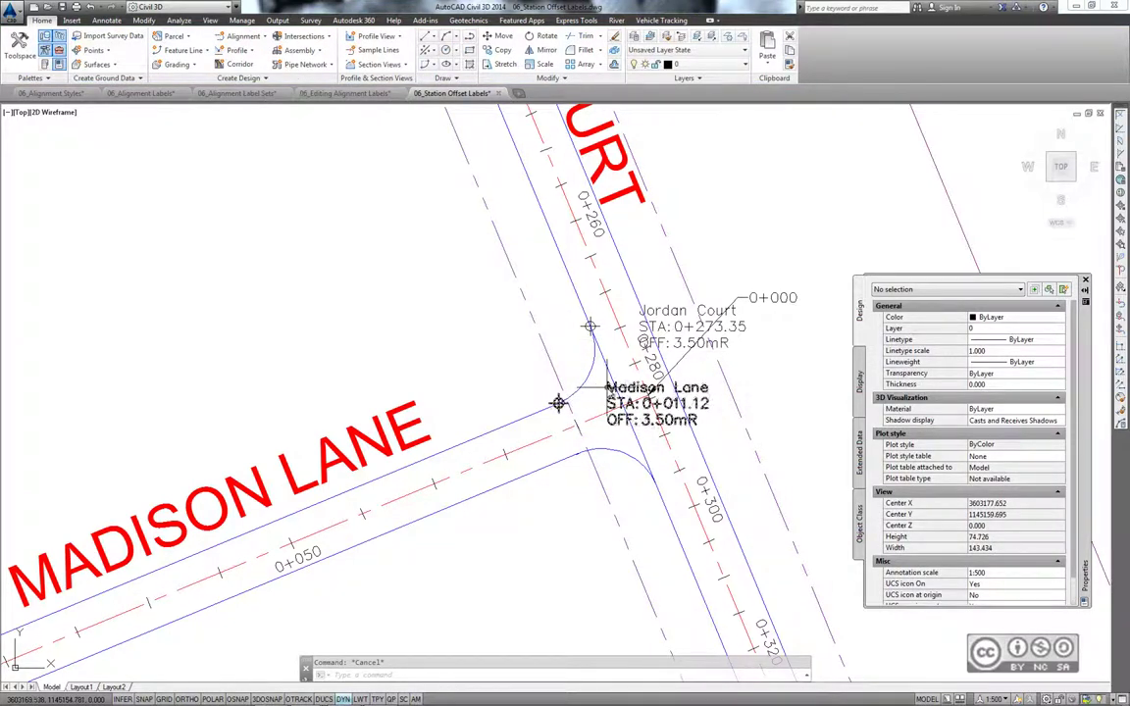
{"action": "left_click", "coordinate": [610, 402]}
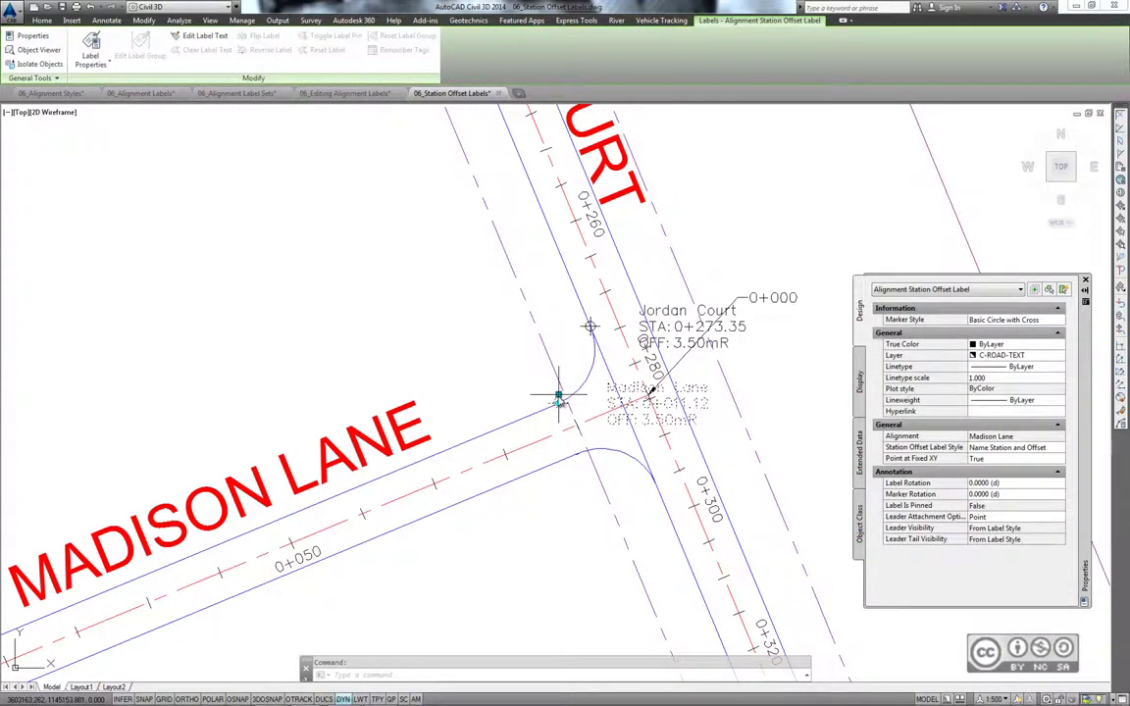
Move the Madison Lane station/offset label to the left of the upper corner
{"action": "left_click", "coordinate": [557, 397]}
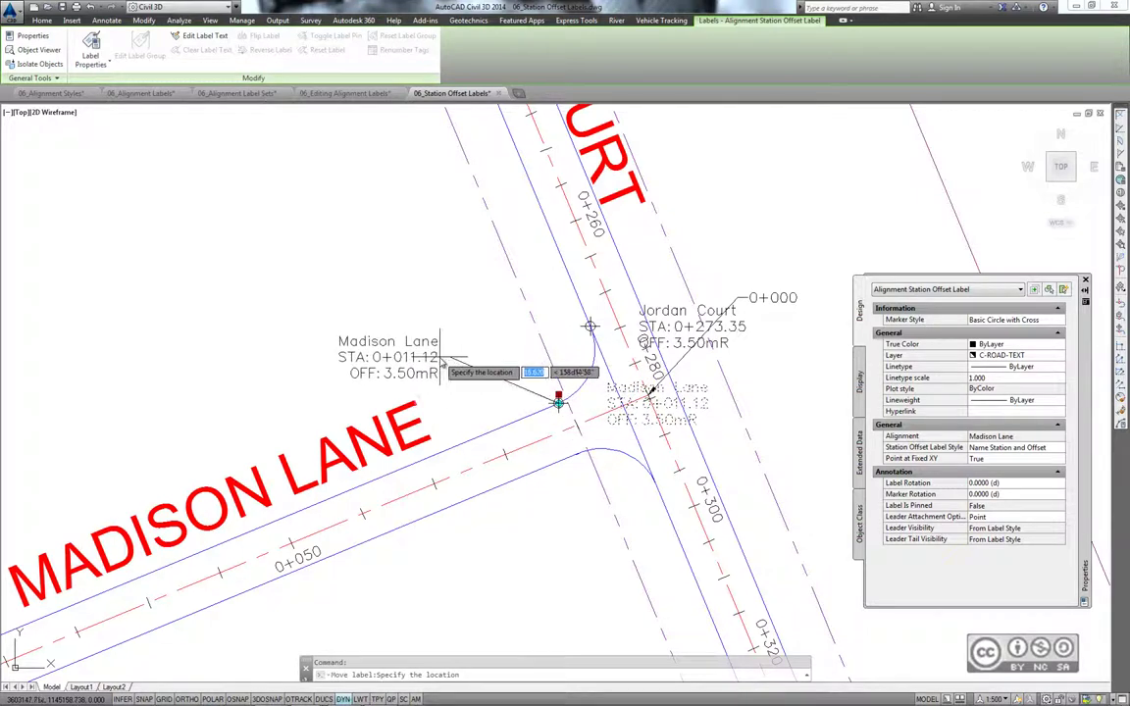
{"action": "left_click", "coordinate": [443, 366]}
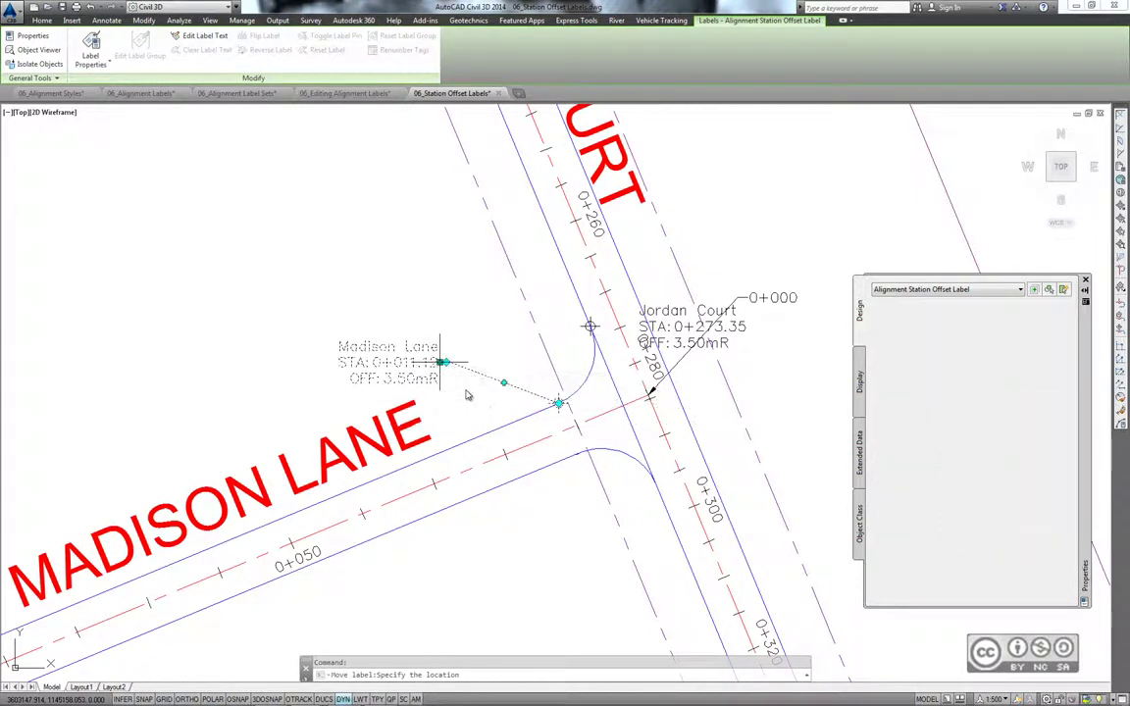
{"action": "key", "text": "Escape"}
Move the Jordan Court station/offset label so it stacks above the Madison Lane label
{"action": "left_click", "coordinate": [679, 312]}
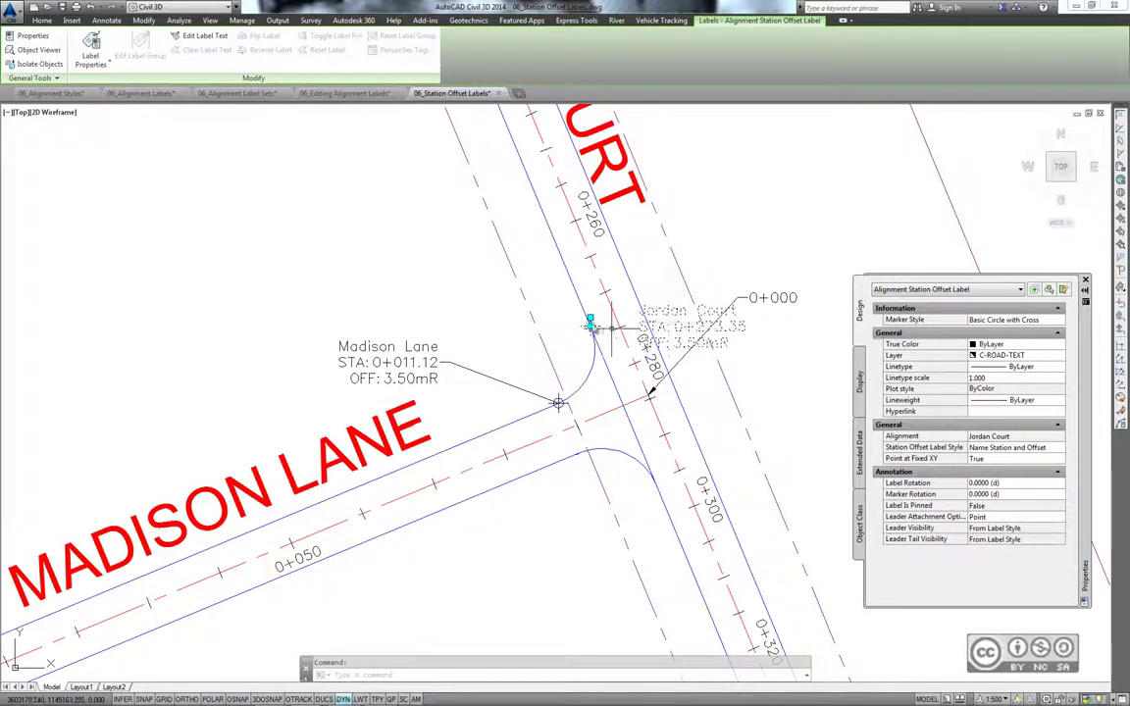
{"action": "left_click", "coordinate": [590, 323]}
{"action": "key", "text": "Escape"}
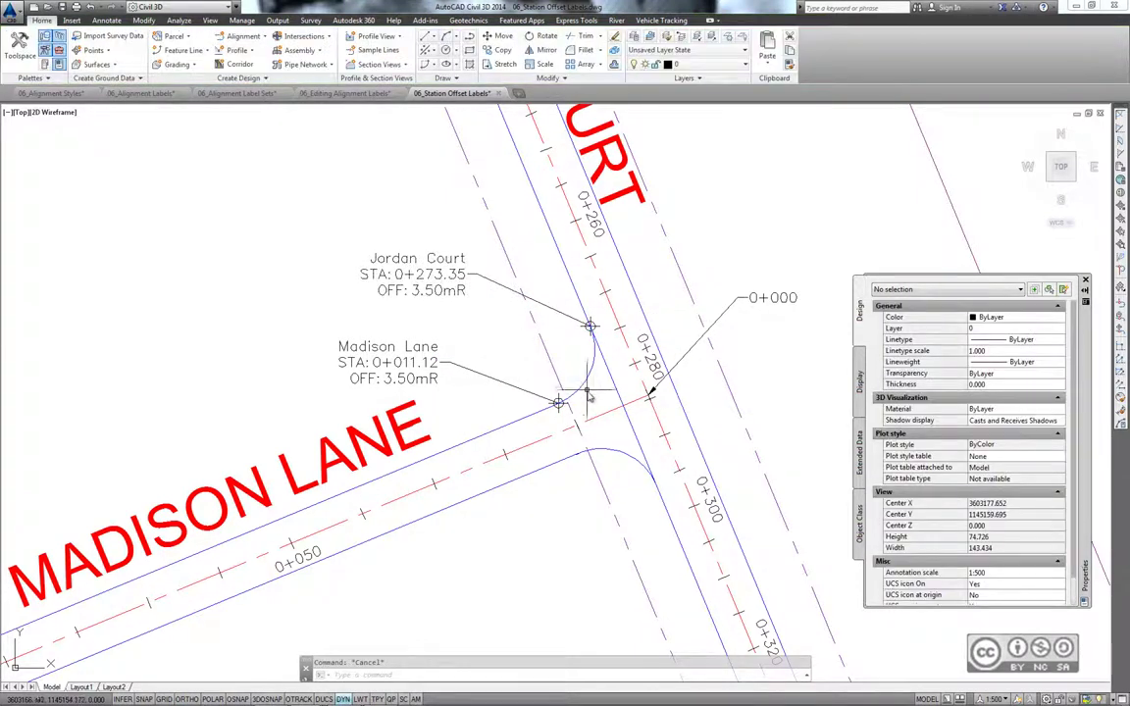
{"action": "middle_click_drag", "start_coordinate": [546, 361], "coordinate": [440, 304]}
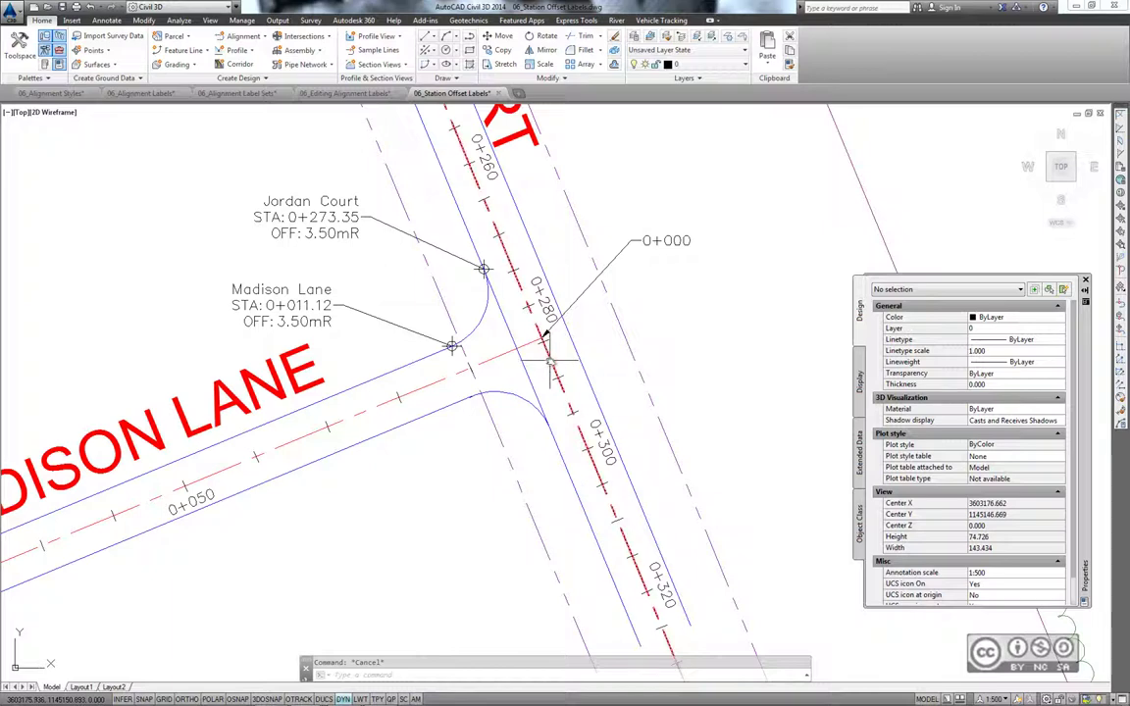
{"action": "left_click", "coordinate": [547, 355]}
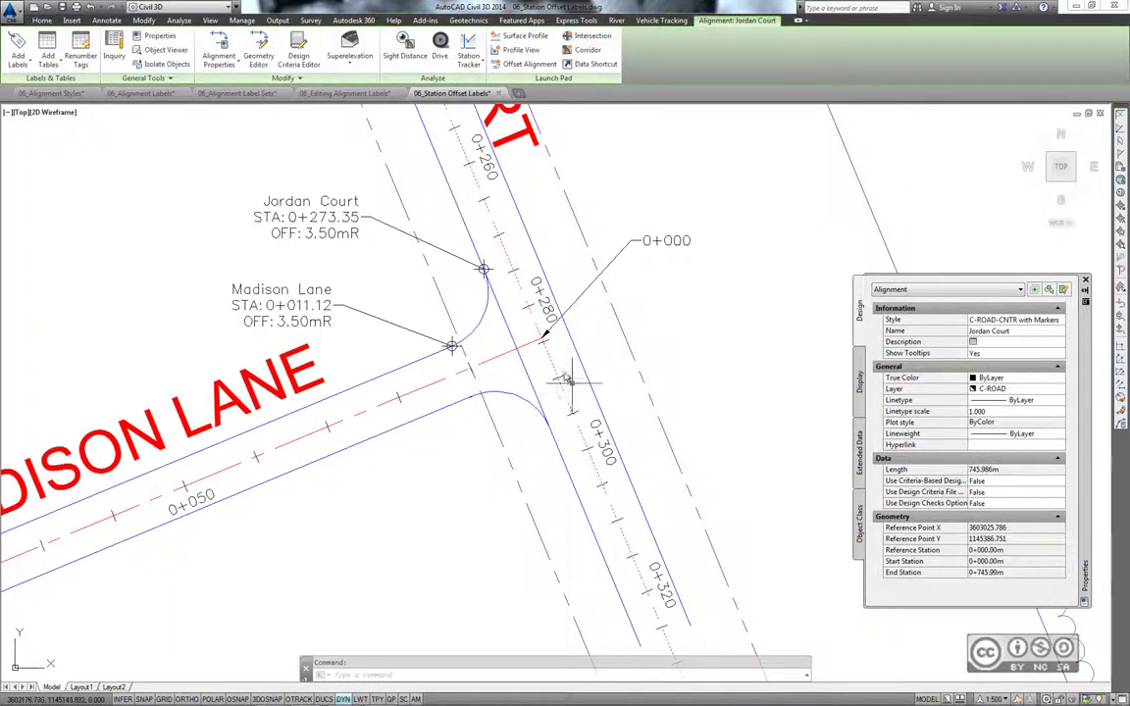
Label the lower-right curb return endpoint on Jordan Court: STA 0+296.08, OFF 3.50mR
{"action": "left_click", "coordinate": [18, 59]}
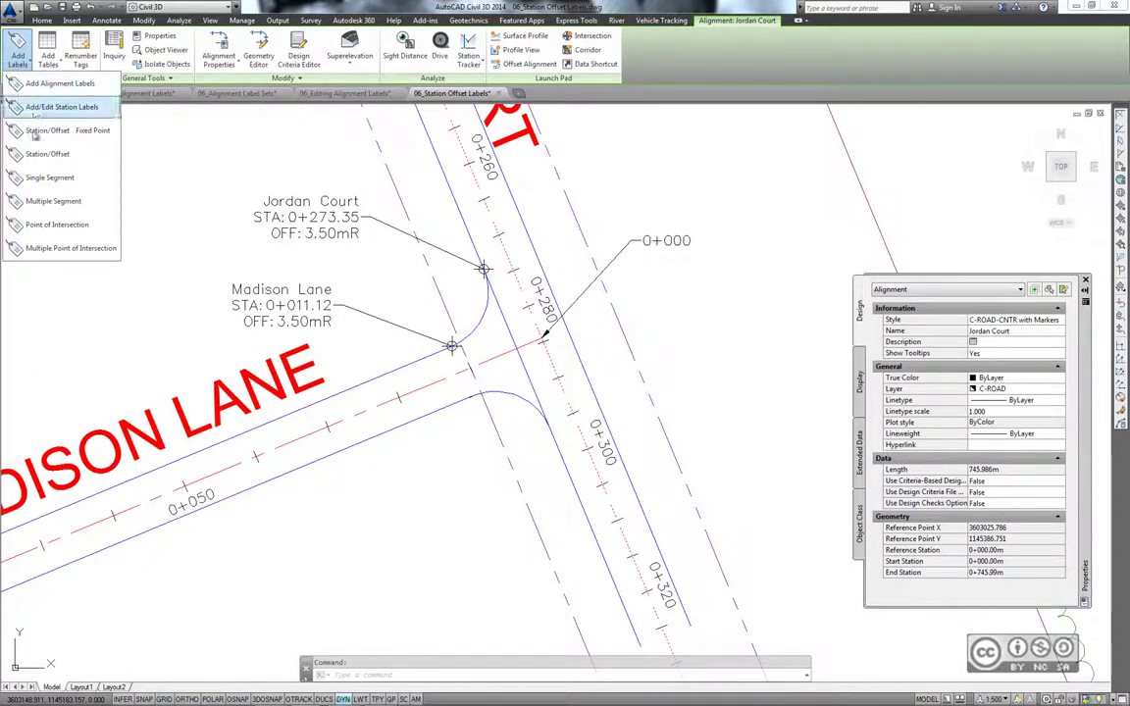
{"action": "left_click", "coordinate": [59, 123]}
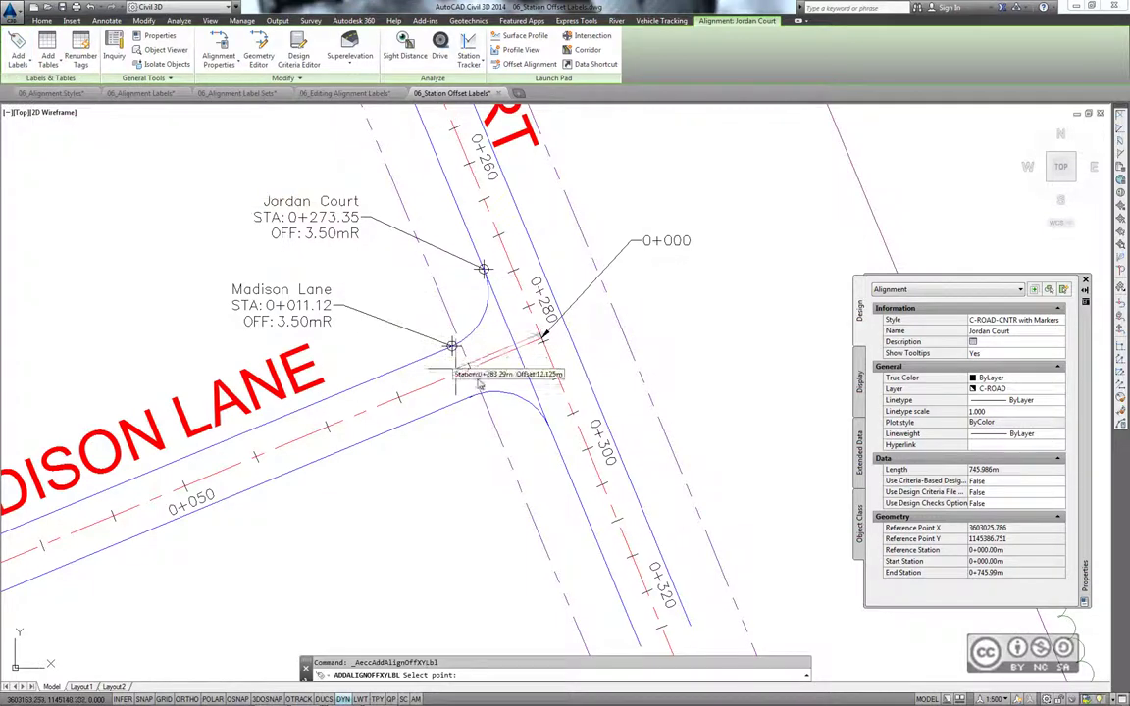
{"action": "right_click", "coordinate": [518, 381], "text": "shift"}
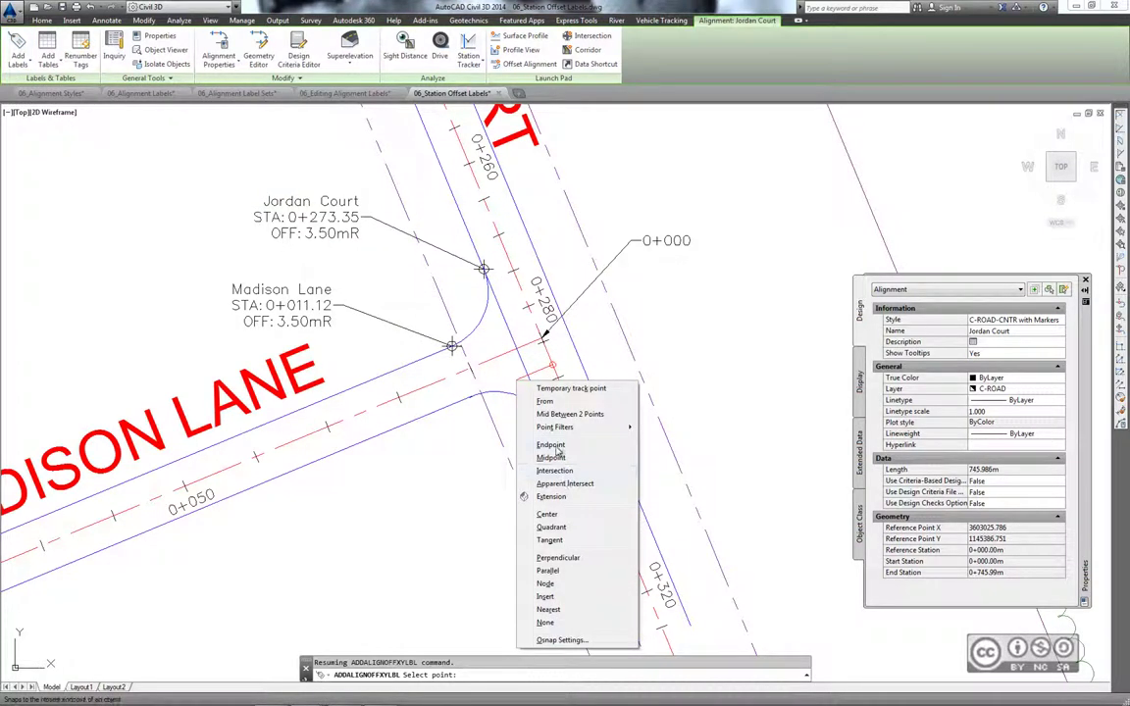
{"action": "left_click", "coordinate": [551, 444]}
{"action": "left_click", "coordinate": [551, 431]}
{"action": "key", "text": "Escape"}
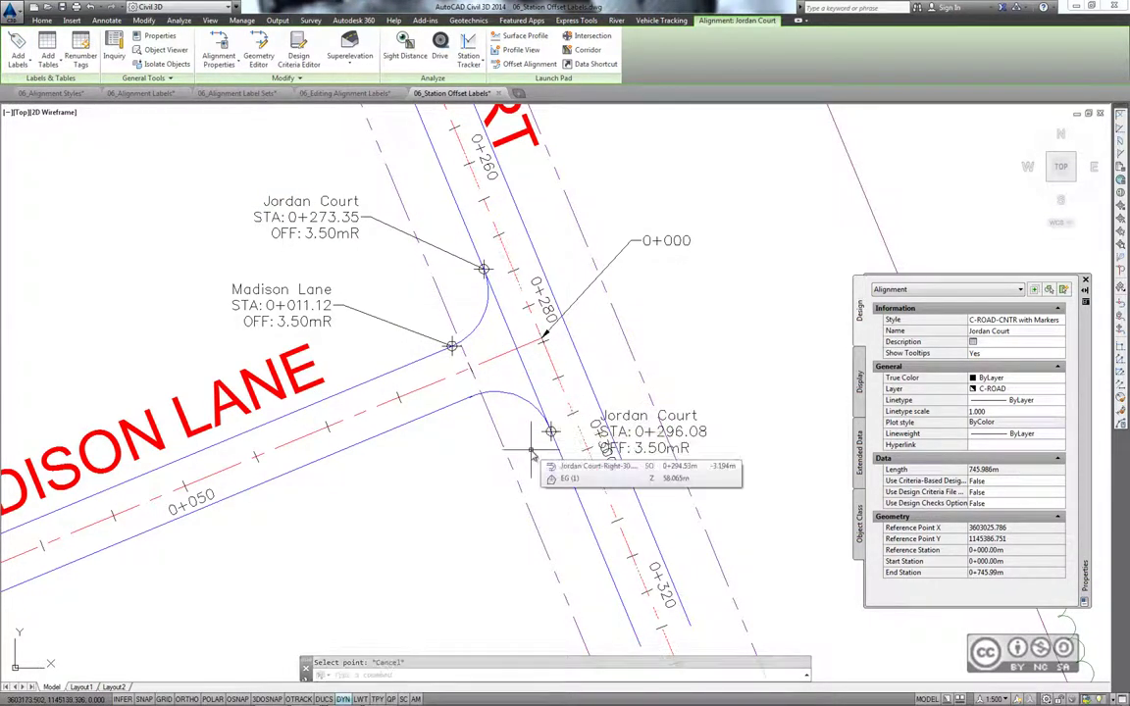
{"action": "key", "text": "Escape"}
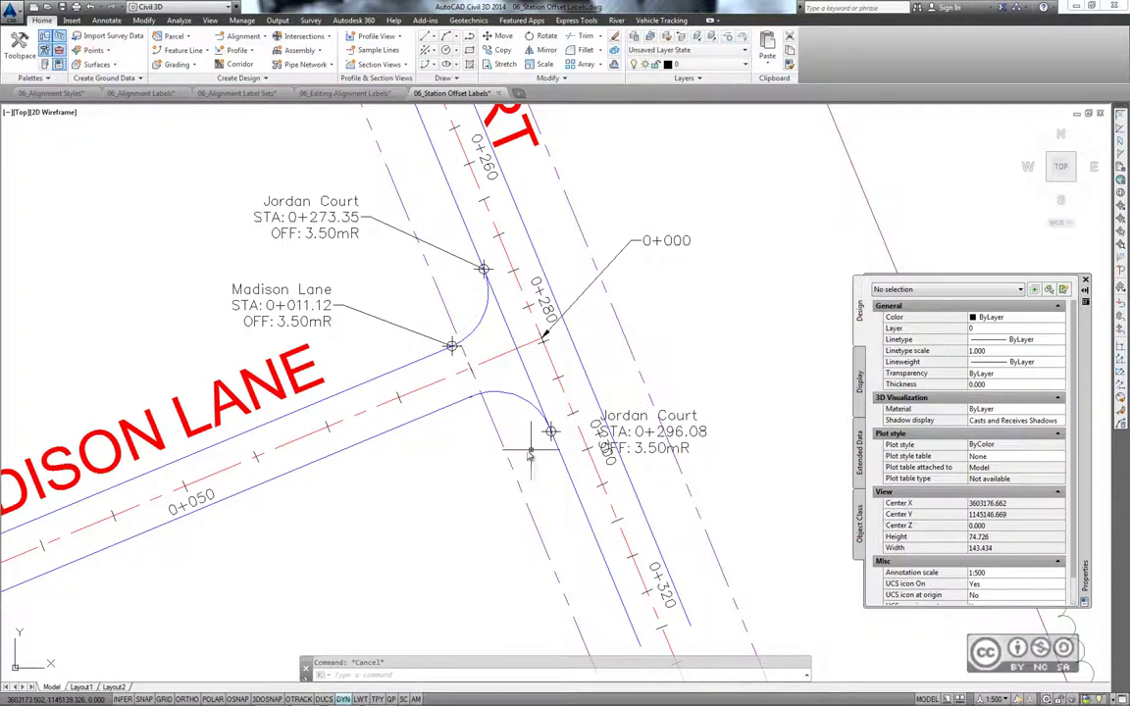
Label the lower-left curb return endpoint on Madison Lane: STA 0+011.53, OFF 3.50mL
{"action": "left_click", "coordinate": [423, 404]}
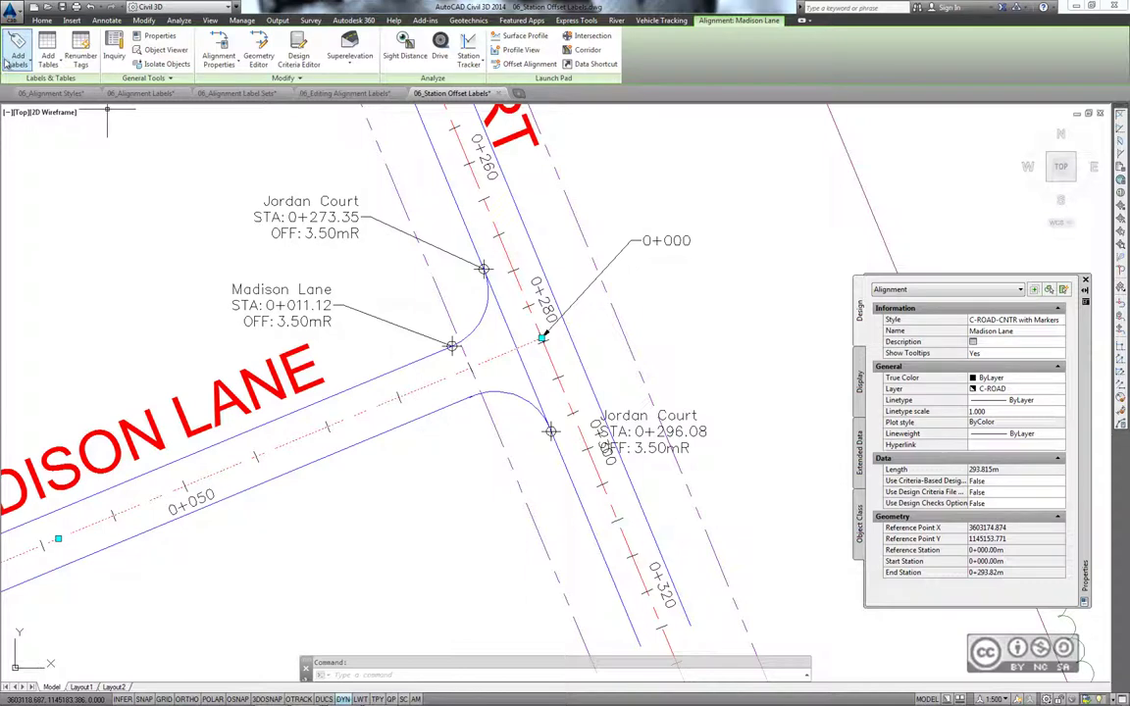
{"action": "left_click", "coordinate": [12, 61]}
{"action": "left_click", "coordinate": [54, 131]}
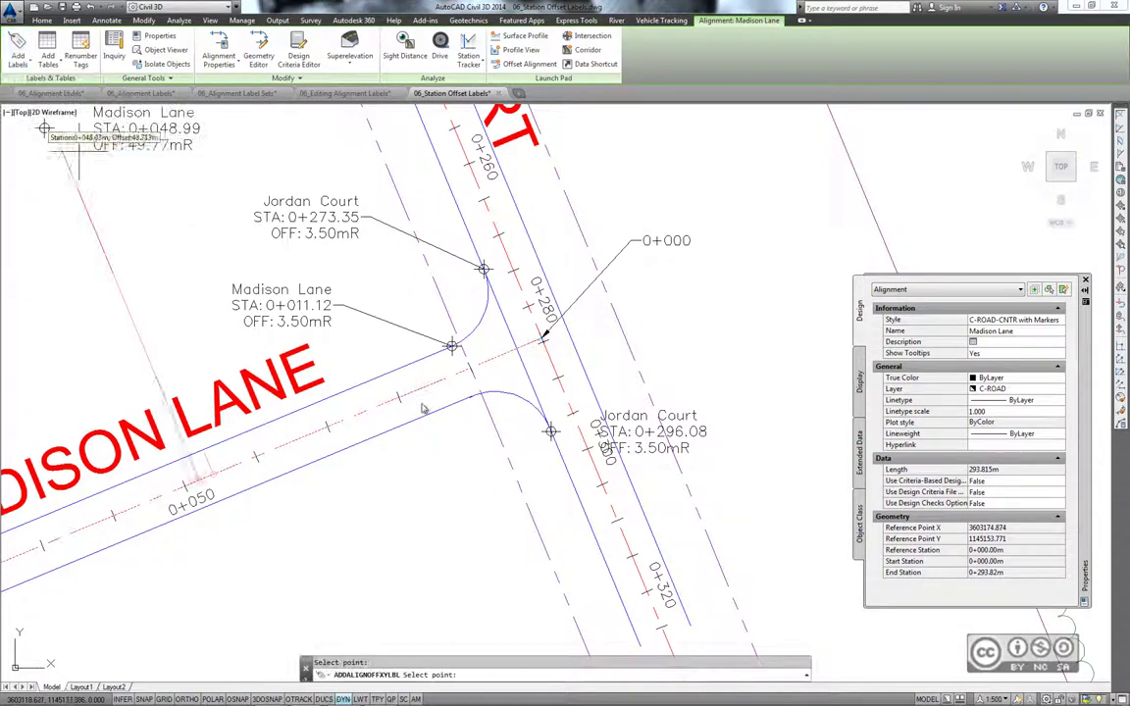
{"action": "right_click", "coordinate": [432, 429], "text": "shift"}
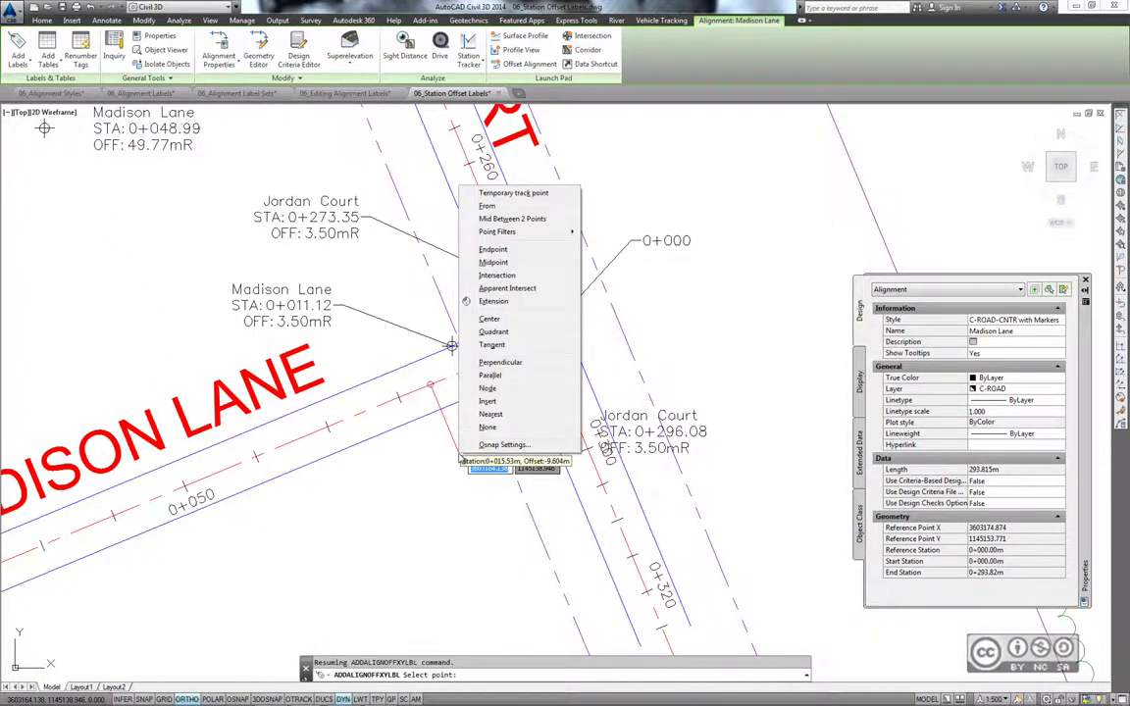
{"action": "left_click", "coordinate": [490, 257]}
{"action": "scroll", "coordinate": [478, 393], "scroll_direction": "up", "scroll_amount": 2}
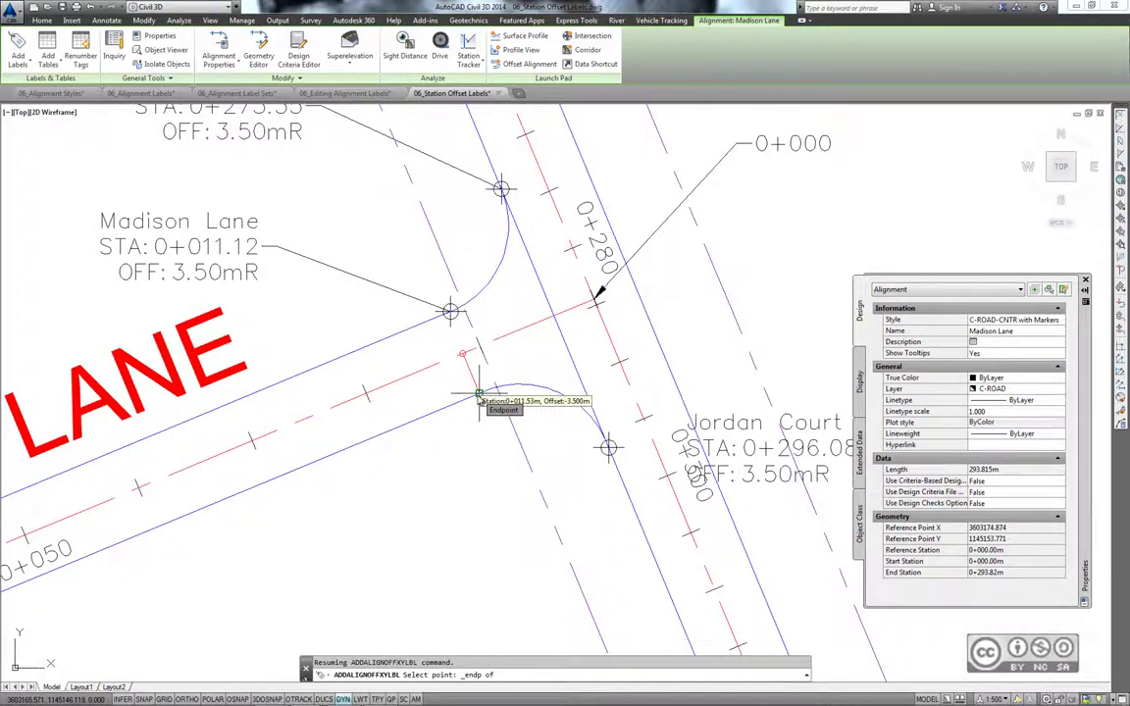
{"action": "left_click", "coordinate": [478, 397]}
{"action": "key", "text": "Escape"}
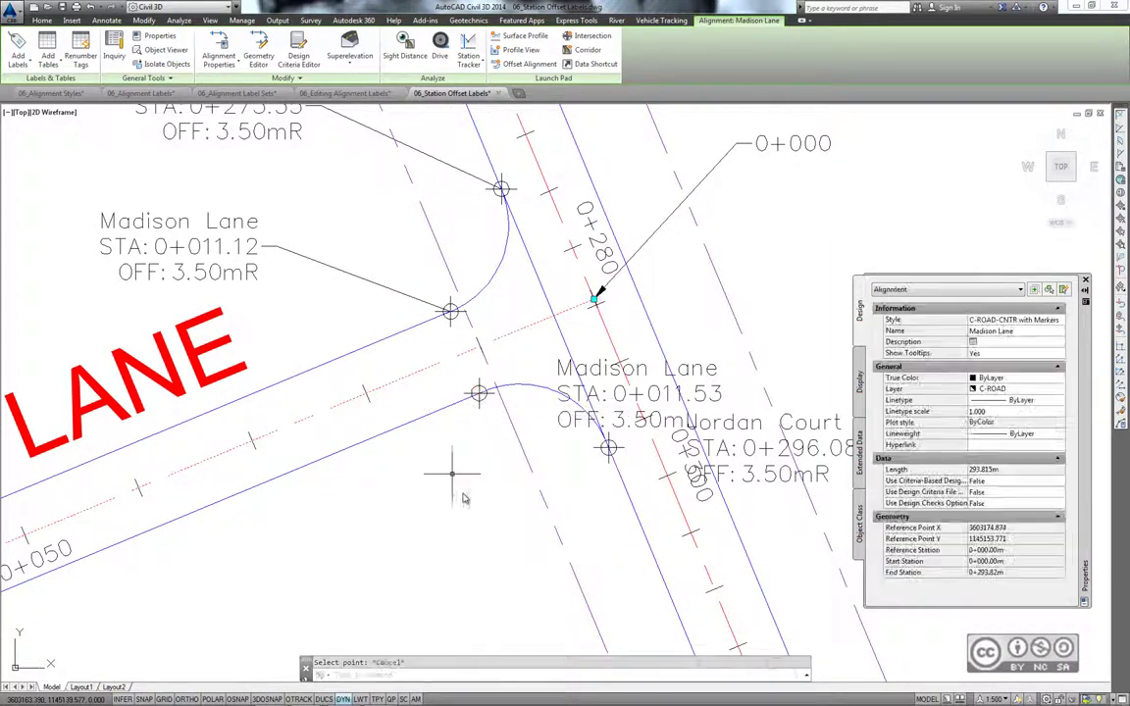
{"action": "key", "text": "Escape"}
Drag the Madison Lane 0+011.53 label down-left of its corner point
{"action": "mouse_move", "coordinate": [501, 476]}
{"action": "middle_mouse_down"}
{"action": "mouse_move", "coordinate": [535, 424]}
{"action": "mouse_move", "coordinate": [472, 416]}
{"action": "middle_mouse_up"}
{"action": "left_click", "coordinate": [556, 296]}
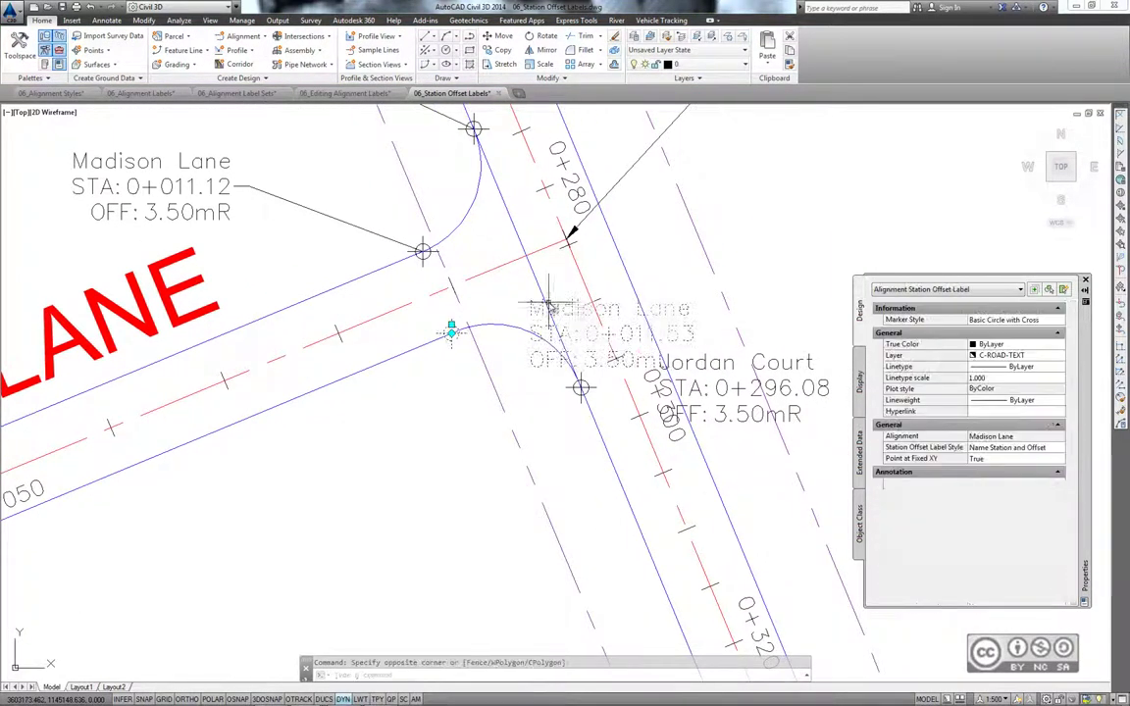
{"action": "left_click", "coordinate": [555, 296]}
{"action": "left_click", "coordinate": [290, 390]}
{"action": "key", "text": "Escape"}
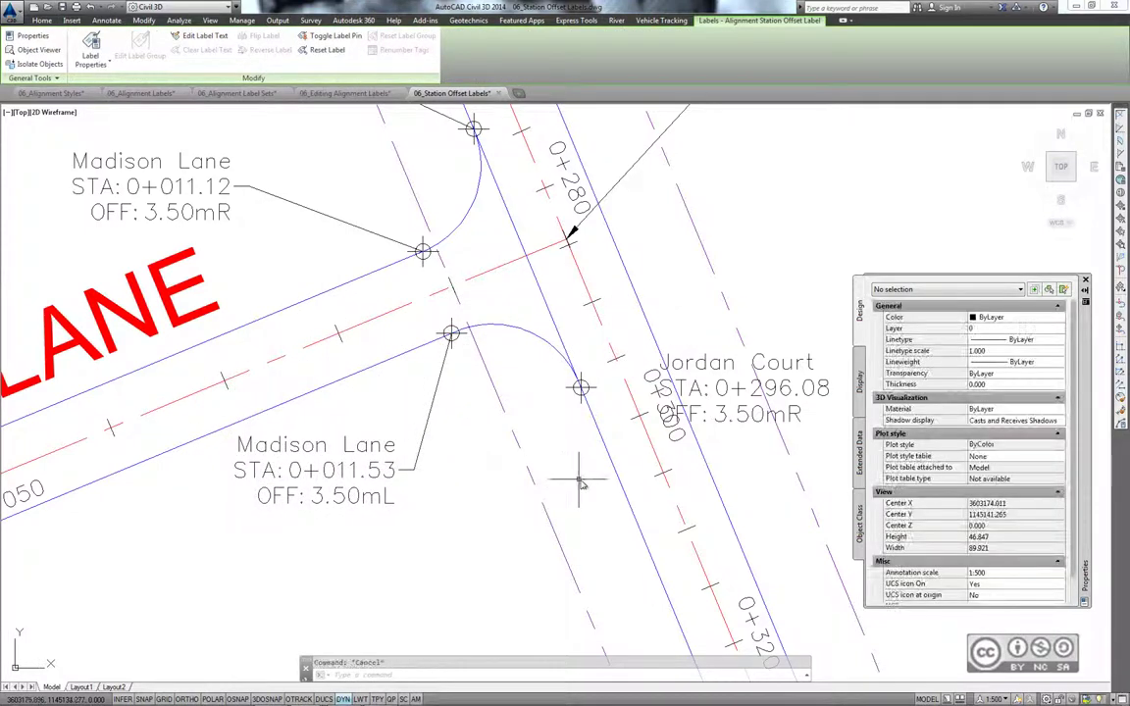
{"action": "middle_click_drag", "start_coordinate": [578, 490], "coordinate": [598, 456]}
{"action": "scroll", "coordinate": [597, 455], "scroll_direction": "down", "scroll_amount": 2}
{"action": "left_click", "coordinate": [643, 403]}
Drop the Jordan Court 0+296.08 label below its lower-right corner point
{"action": "left_click", "coordinate": [461, 541]}
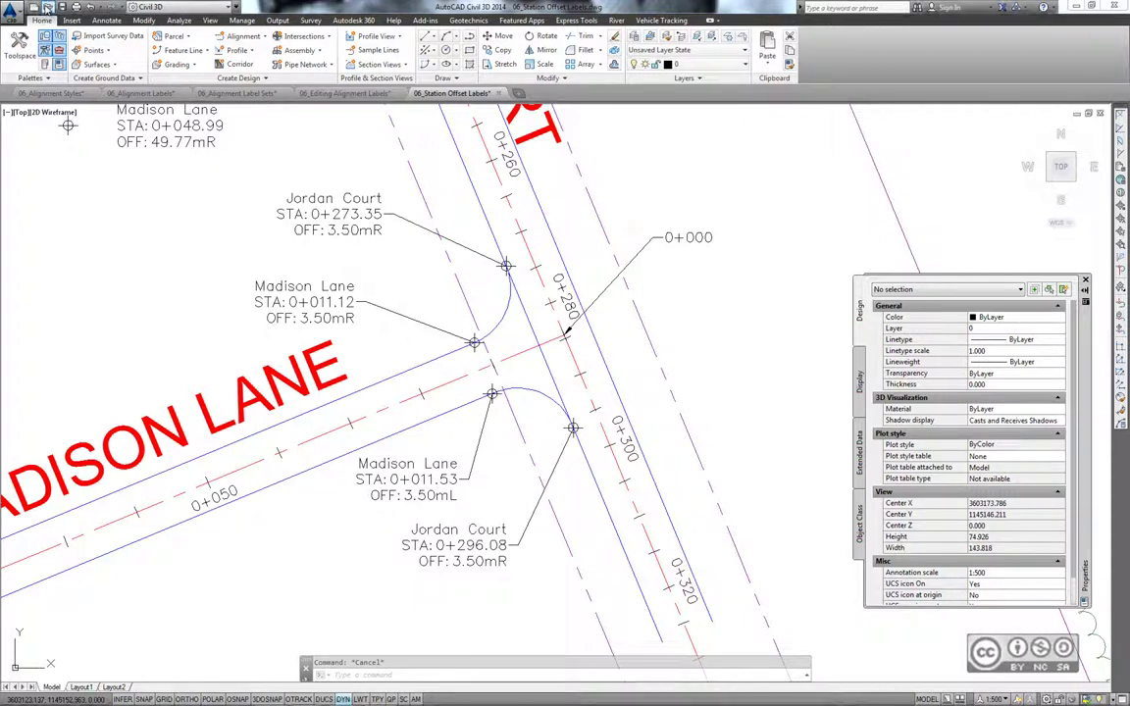
Open 06_Segment Labels.dwg, then pan to Madison Lane and select the alignment
{"action": "left_click", "coordinate": [47, 8]}
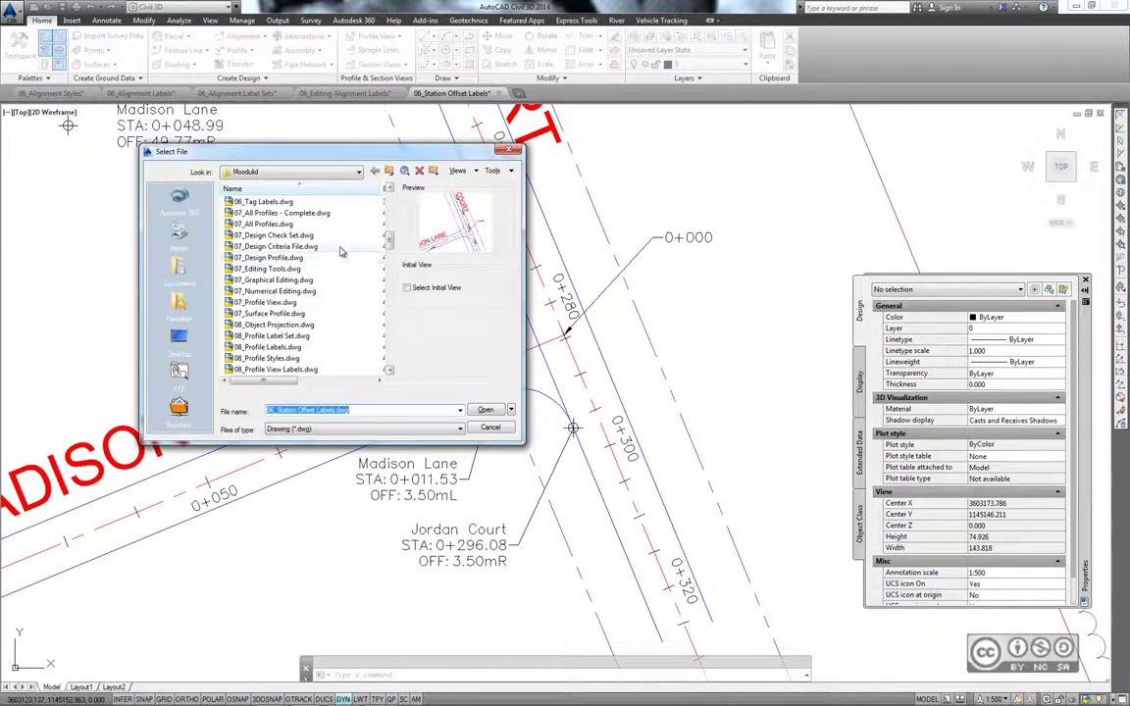
{"action": "scroll", "coordinate": [298, 294], "scroll_direction": "up", "scroll_amount": 2}
{"action": "left_click", "coordinate": [298, 237]}
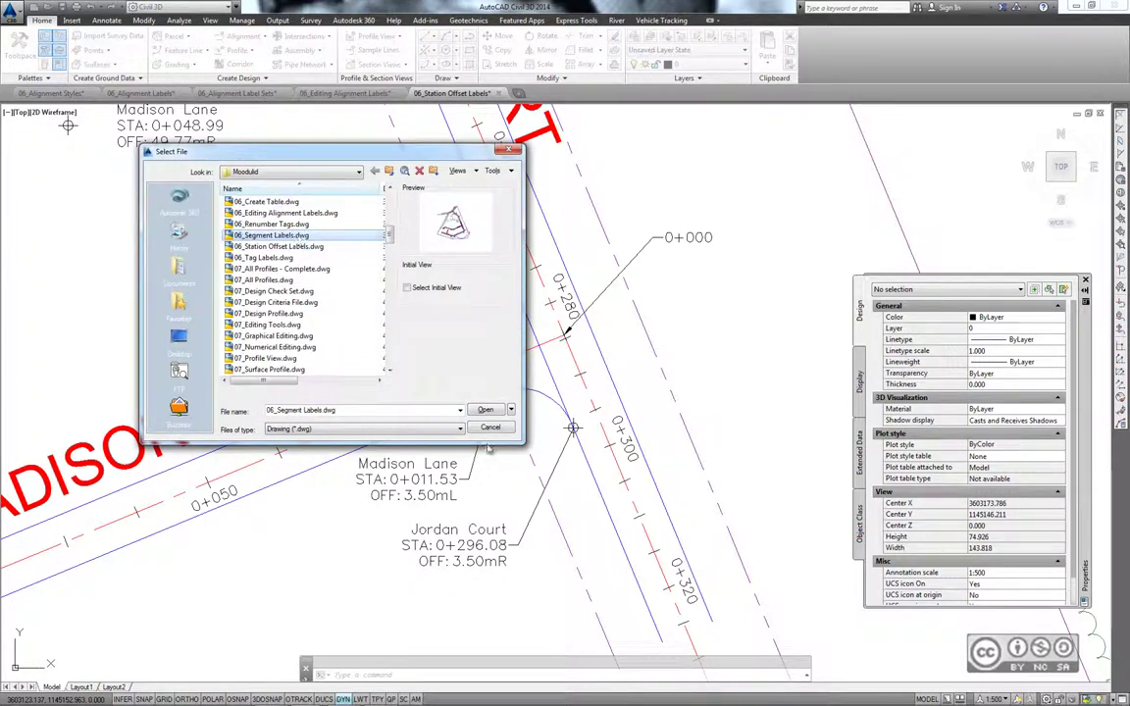
{"action": "left_click", "coordinate": [487, 410]}
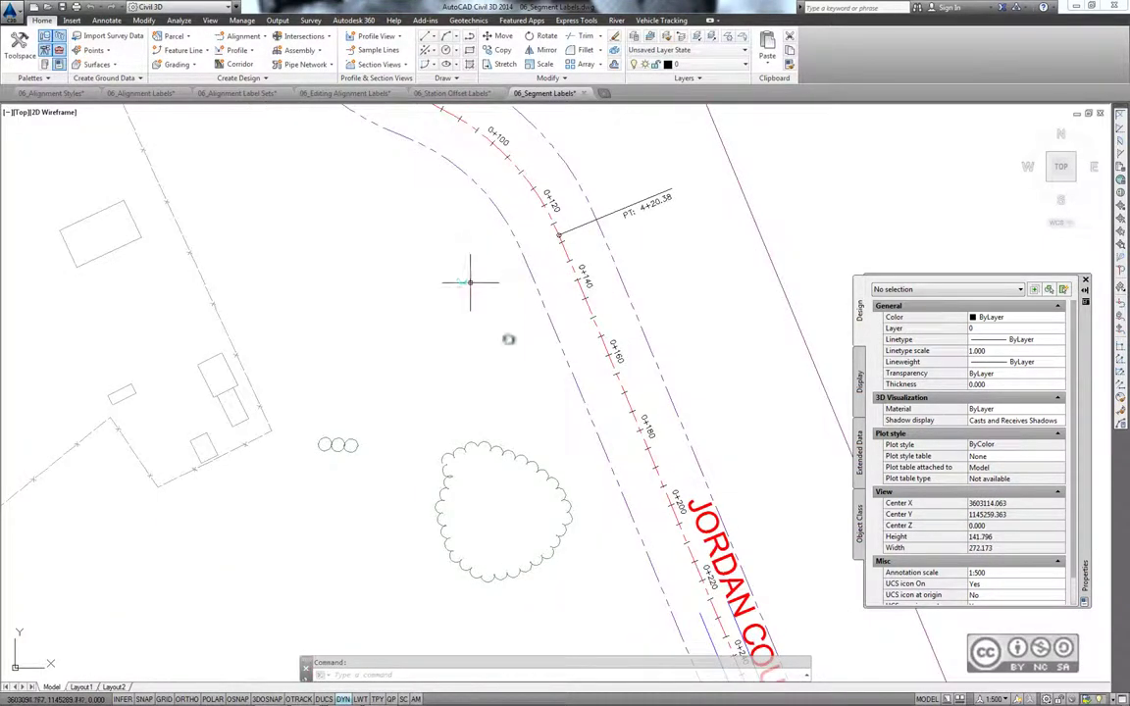
{"action": "middle_click_drag", "start_coordinate": [471, 648], "coordinate": [491, 271]}
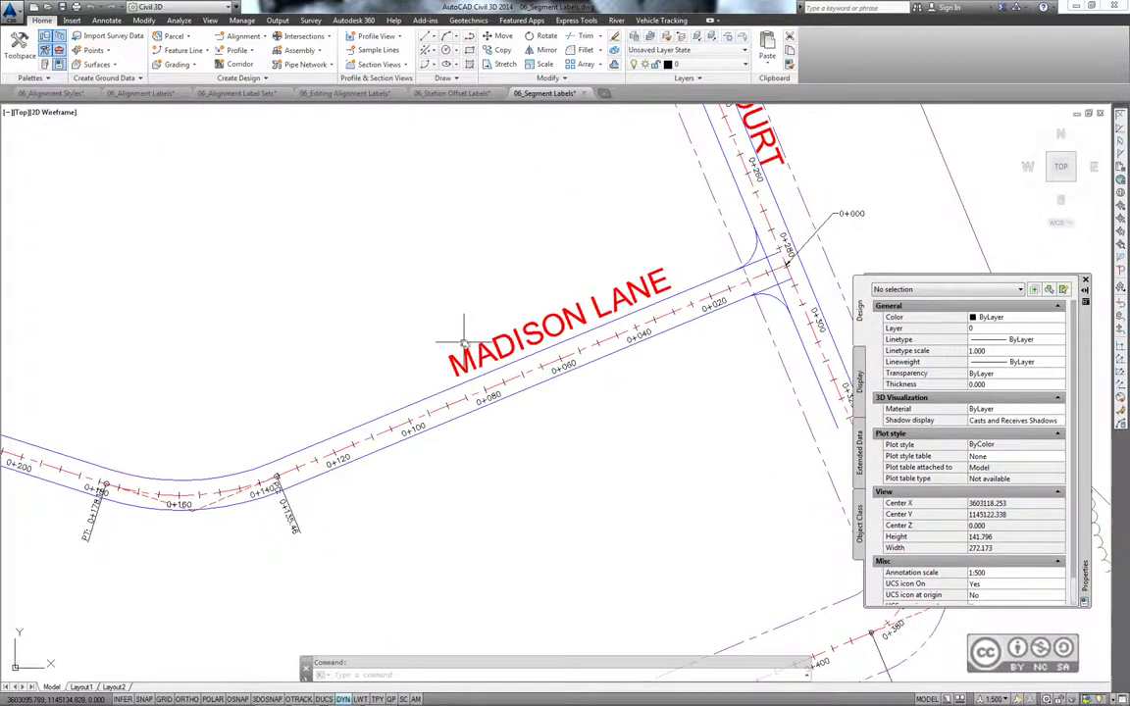
{"action": "left_click", "coordinate": [241, 481]}
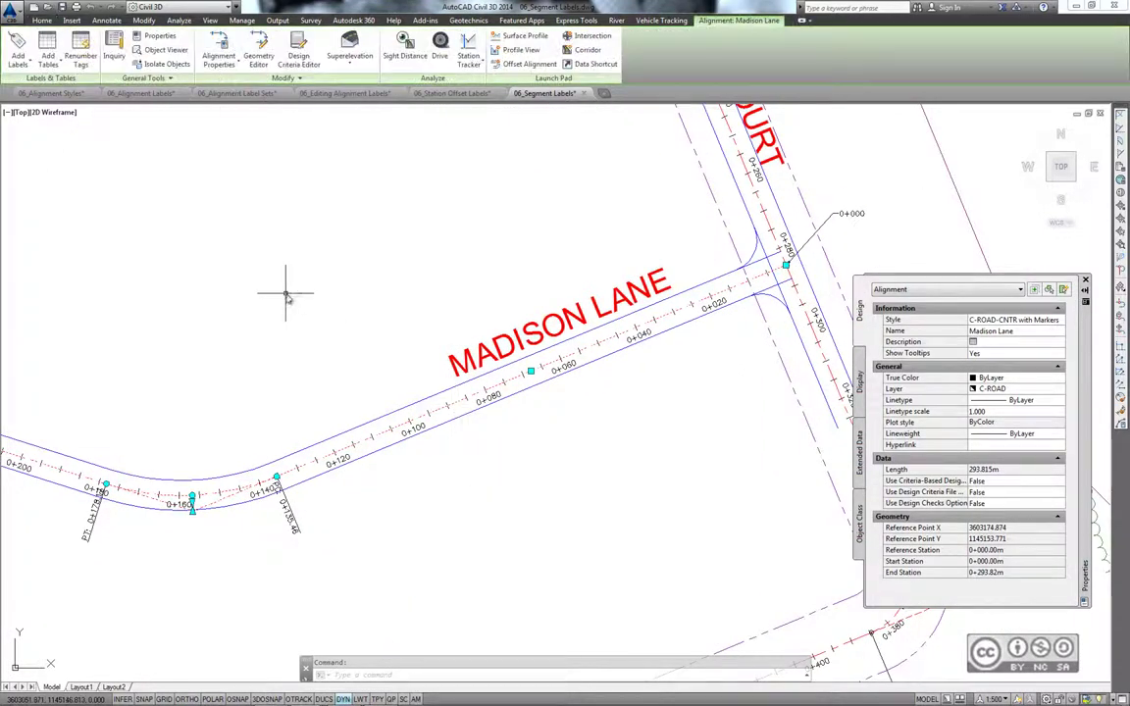
In Add Labels, choose Single Segment with Bearing over Distance line and Curve Data curve styles
{"action": "left_click", "coordinate": [18, 57]}
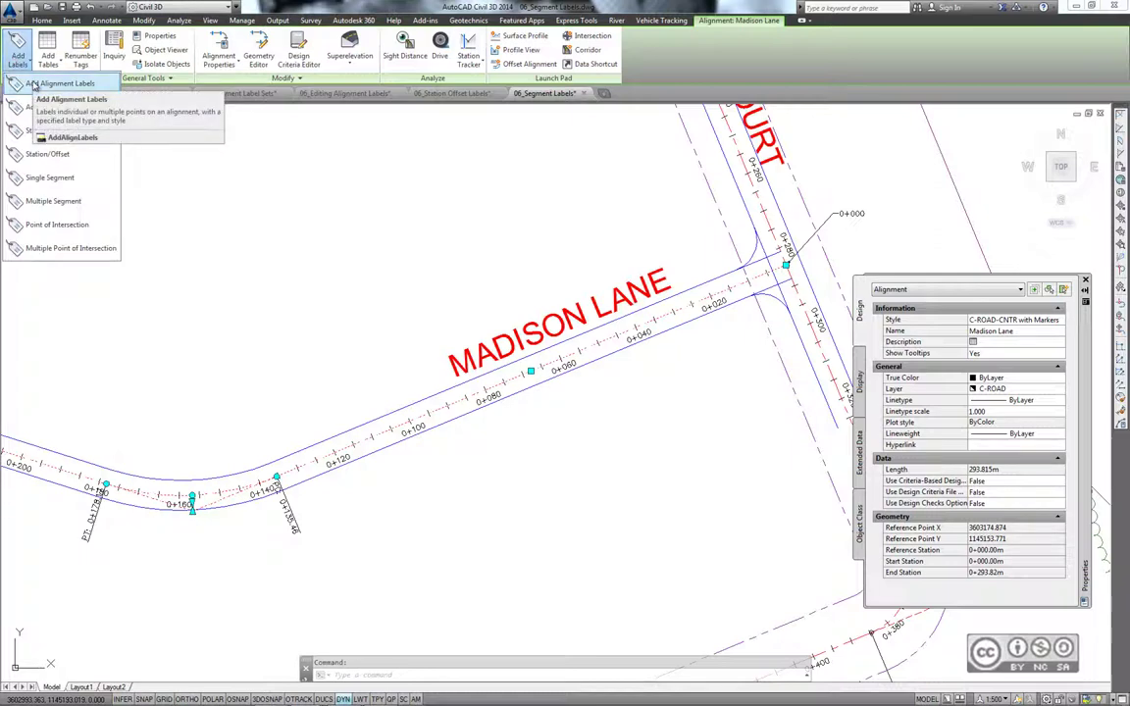
{"action": "left_click", "coordinate": [44, 83]}
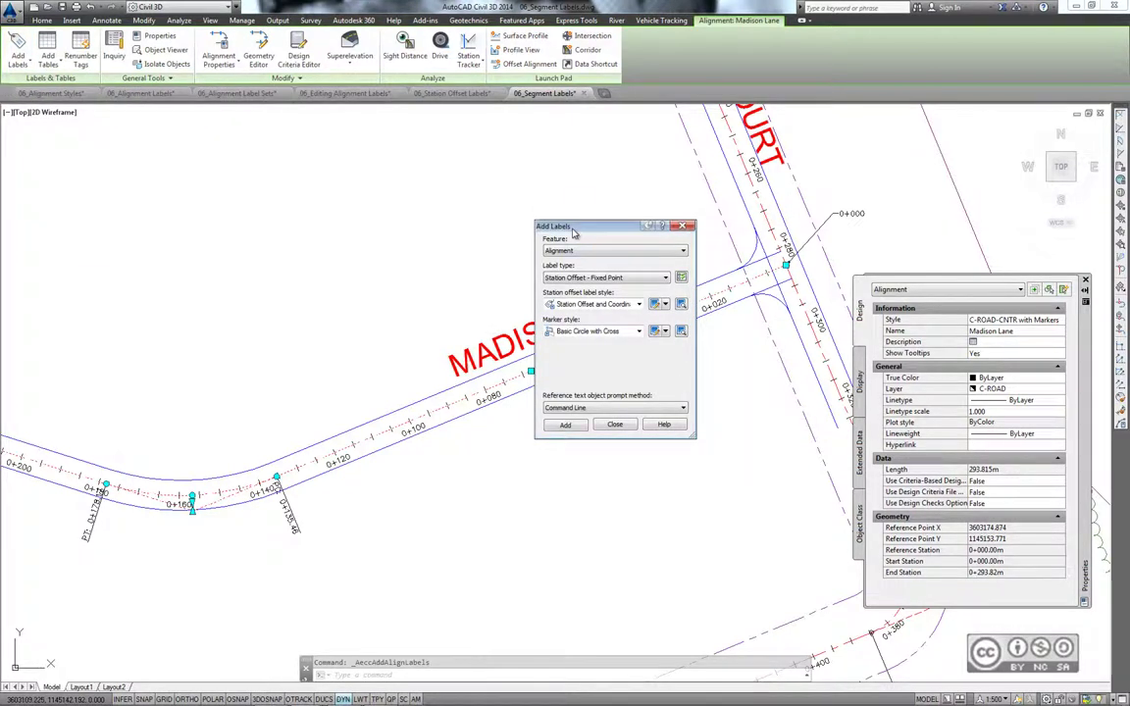
{"action": "left_click", "coordinate": [563, 279]}
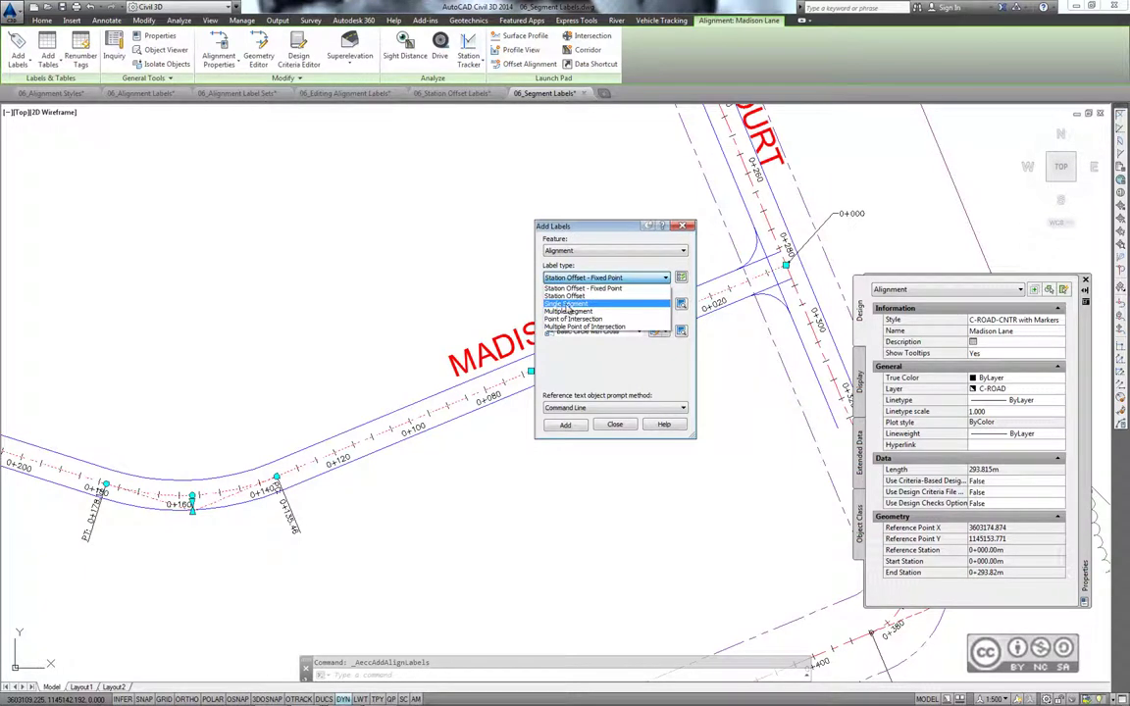
{"action": "left_click", "coordinate": [568, 305]}
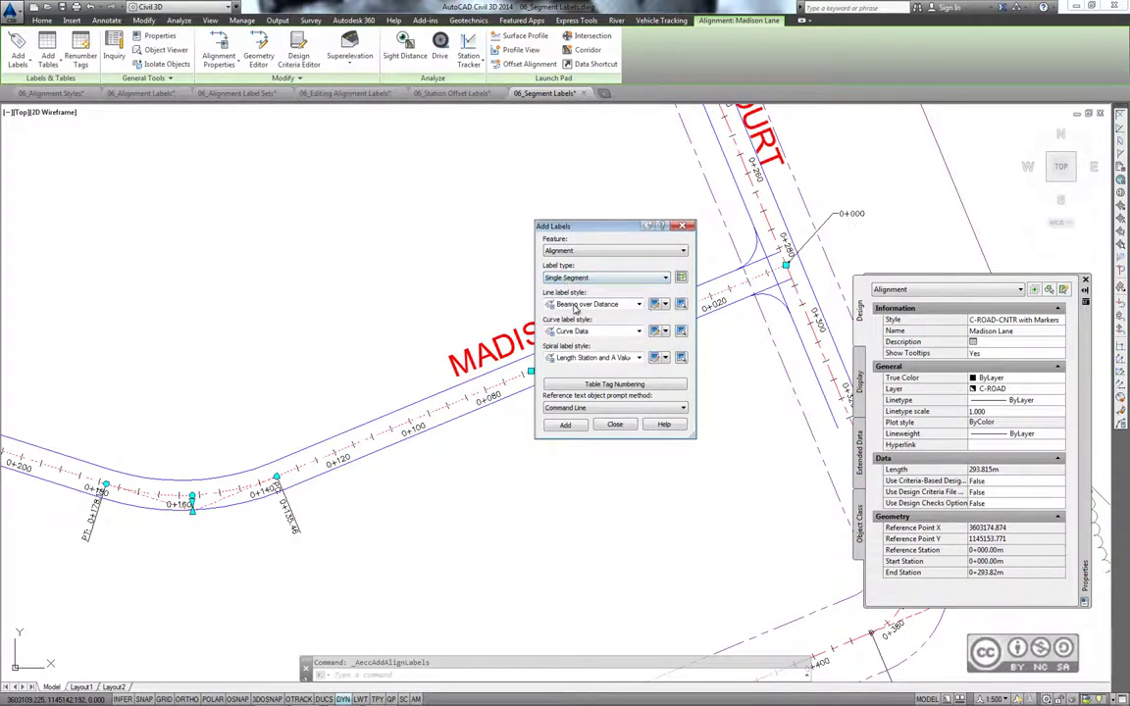
{"action": "left_click", "coordinate": [576, 308]}
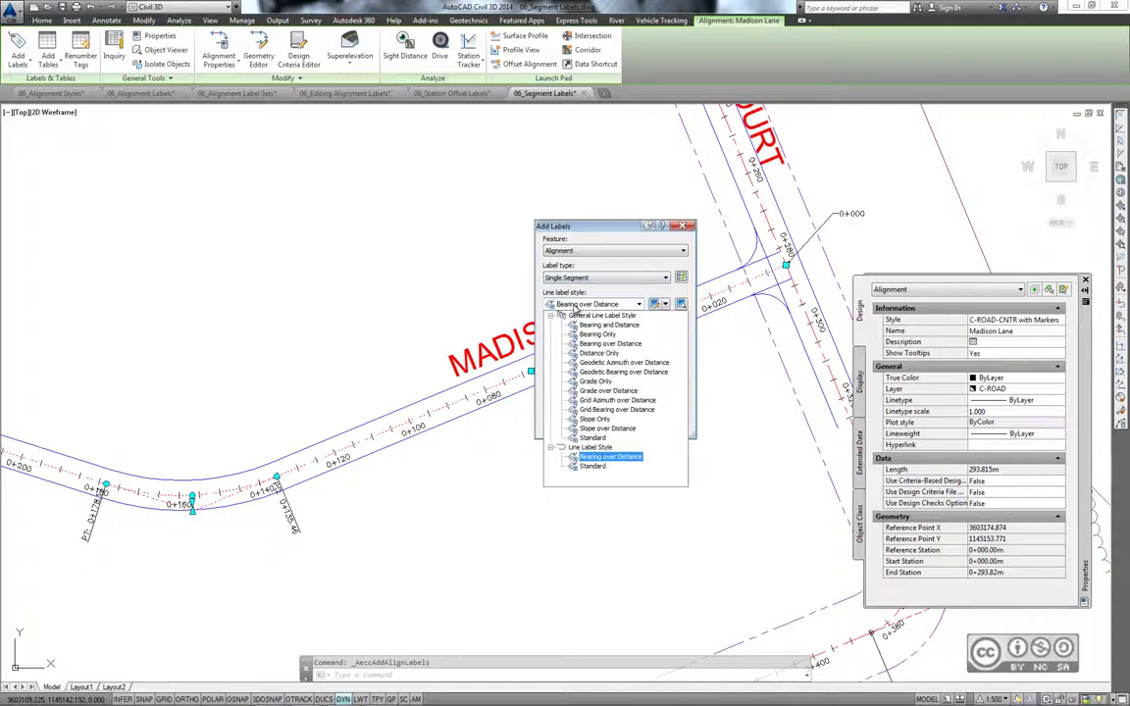
{"action": "left_click", "coordinate": [606, 309]}
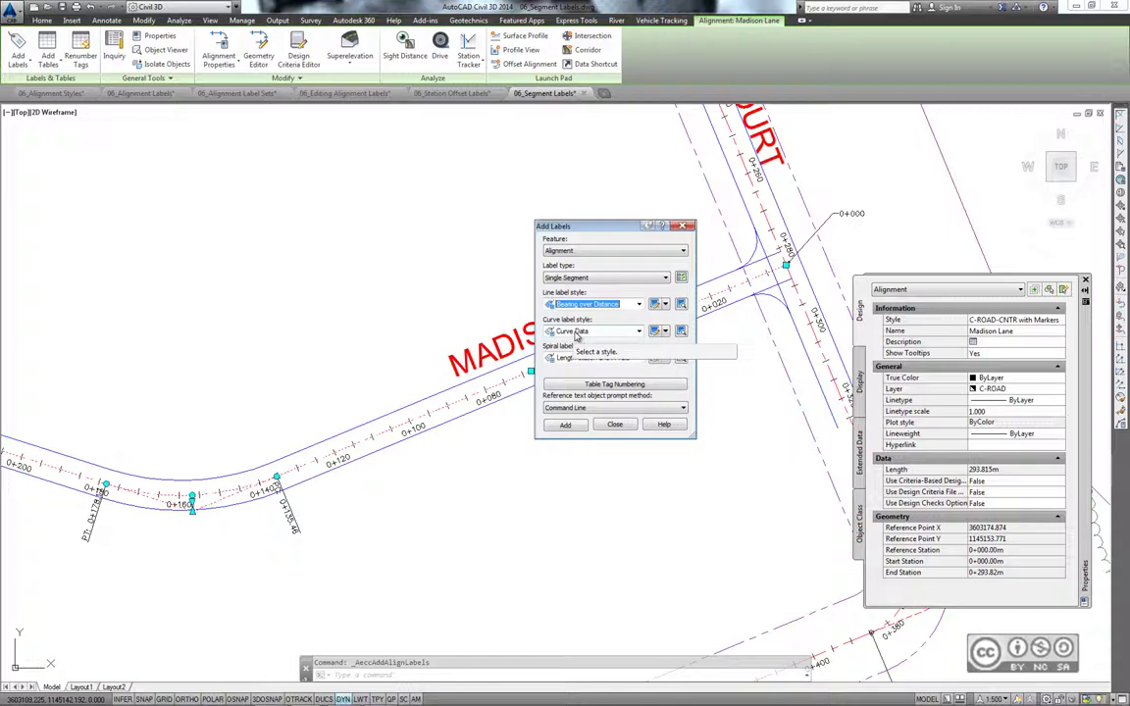
{"action": "left_click", "coordinate": [575, 334]}
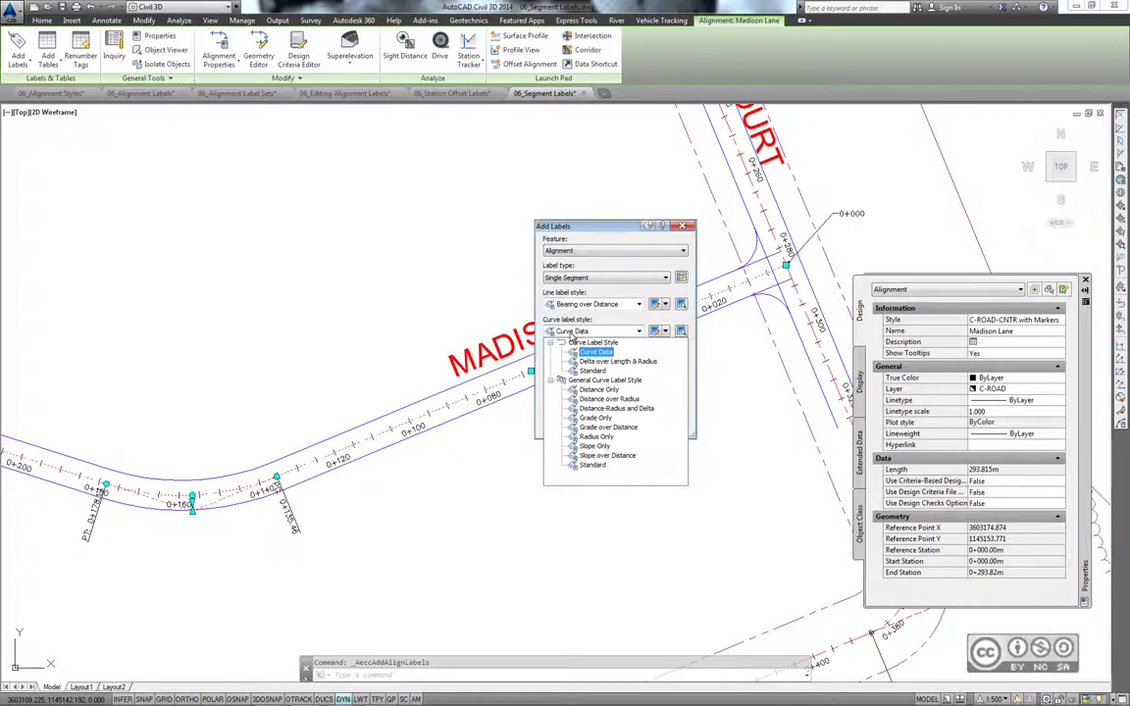
{"action": "left_click", "coordinate": [573, 334]}
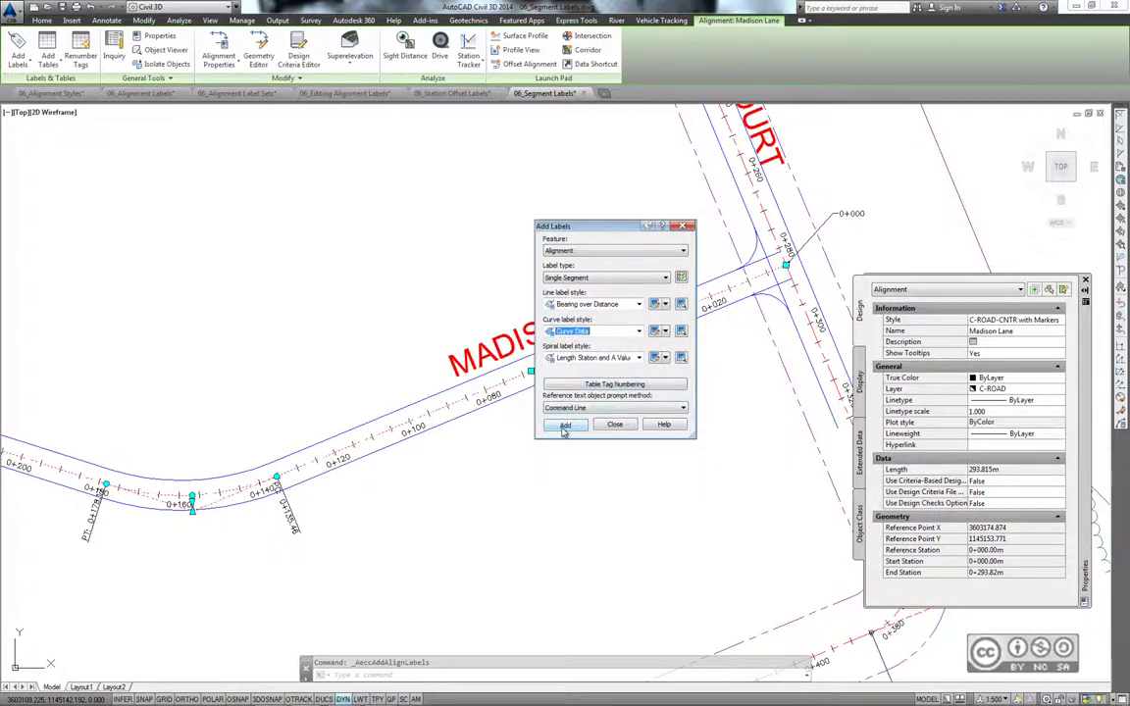
Label Madison Lane's tangent near 0+100: 135.46m, S67° 27' 02.54"W
{"action": "left_click", "coordinate": [564, 428]}
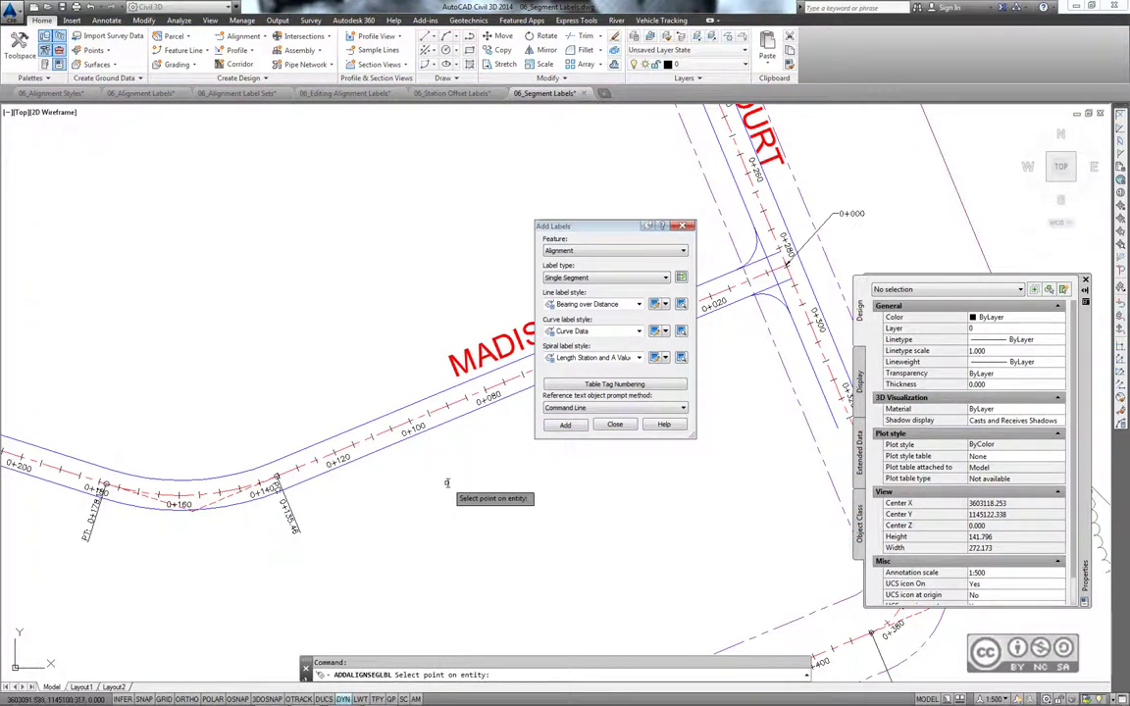
{"action": "middle_click_drag", "start_coordinate": [446, 479], "coordinate": [479, 459]}
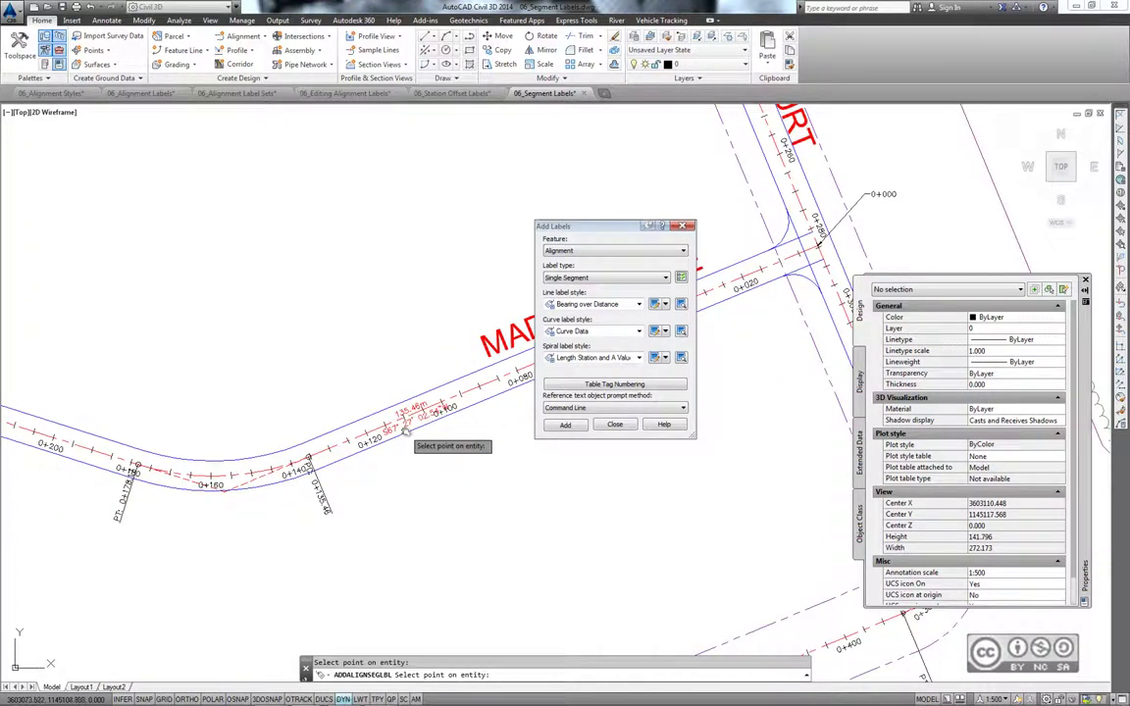
{"action": "scroll", "coordinate": [417, 449], "scroll_direction": "up", "scroll_amount": 2}
{"action": "scroll", "coordinate": [417, 450], "scroll_direction": "up", "scroll_amount": 2}
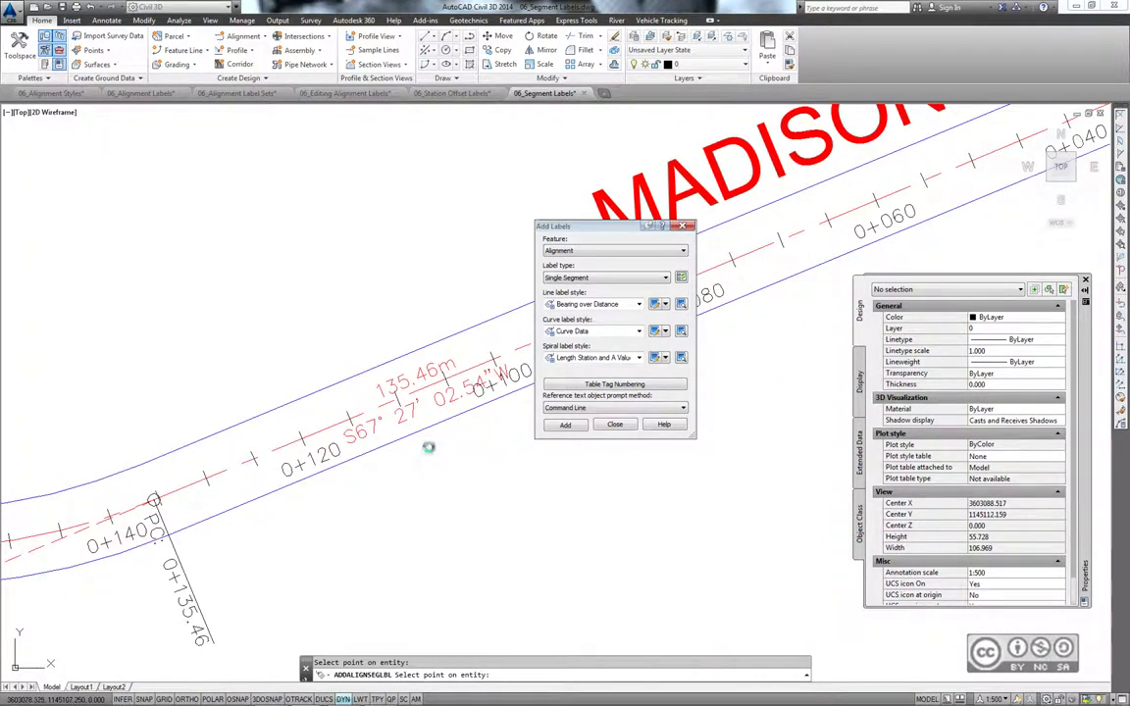
{"action": "middle_click_drag", "start_coordinate": [417, 451], "coordinate": [294, 483]}
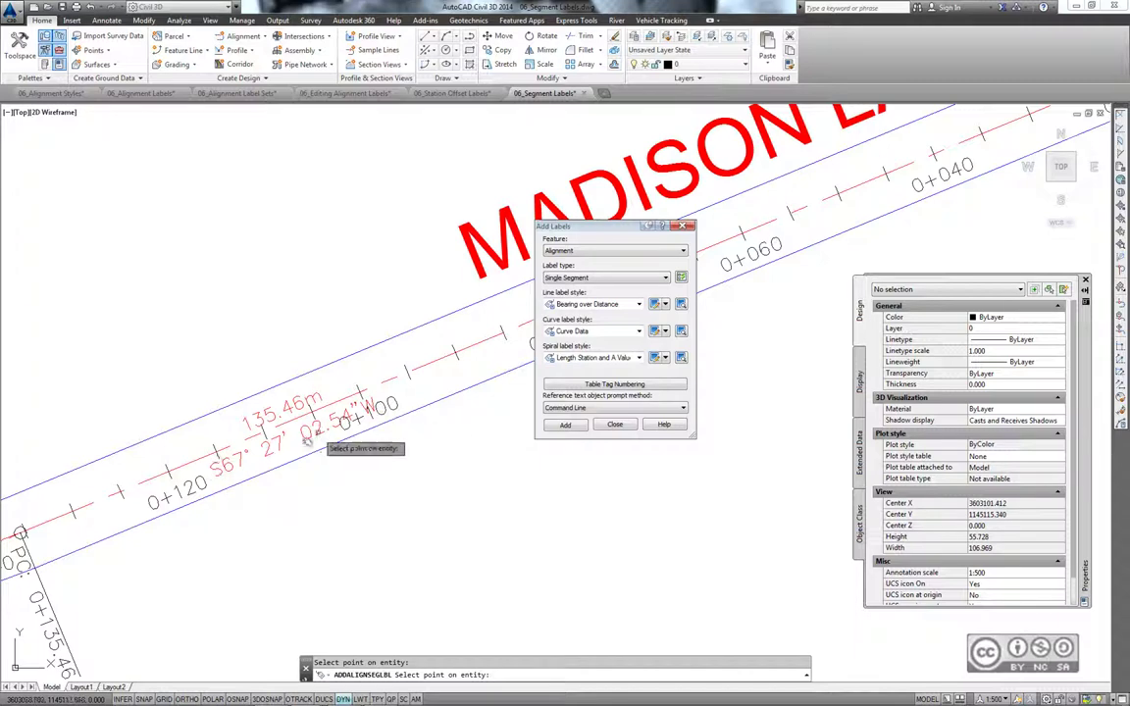
{"action": "key", "text": "Escape"}
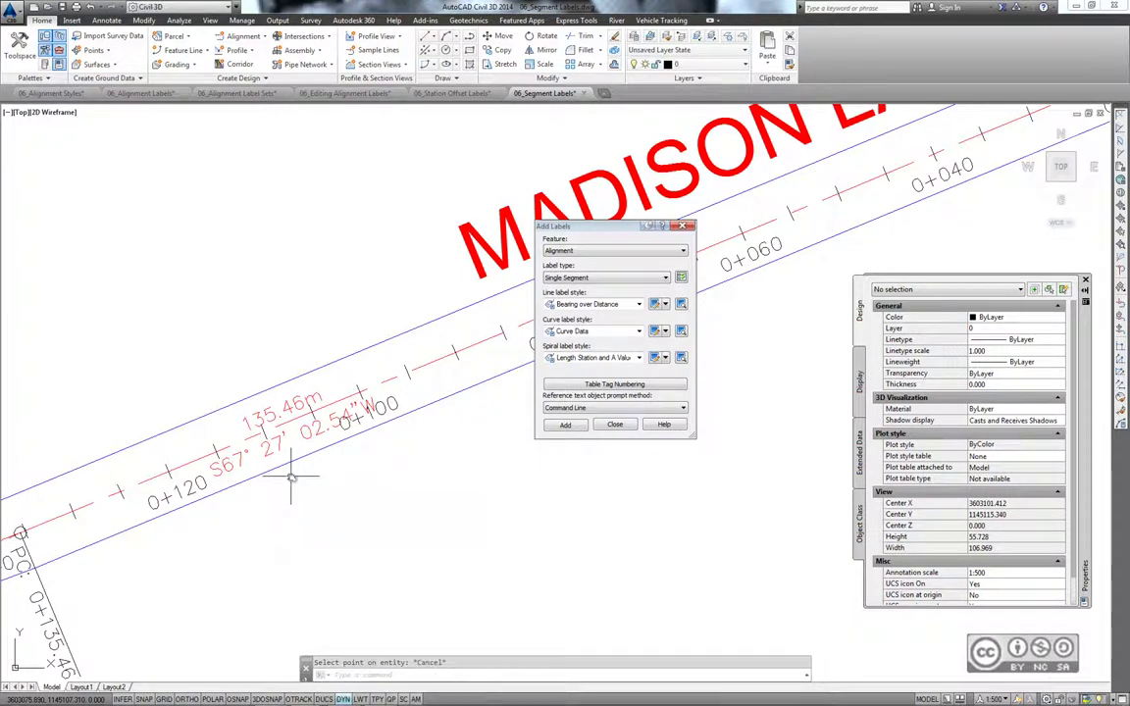
Flip the Madison Lane segment label and reverse its bearing to N67° 27' 02.54"E
{"action": "left_click", "coordinate": [294, 420]}
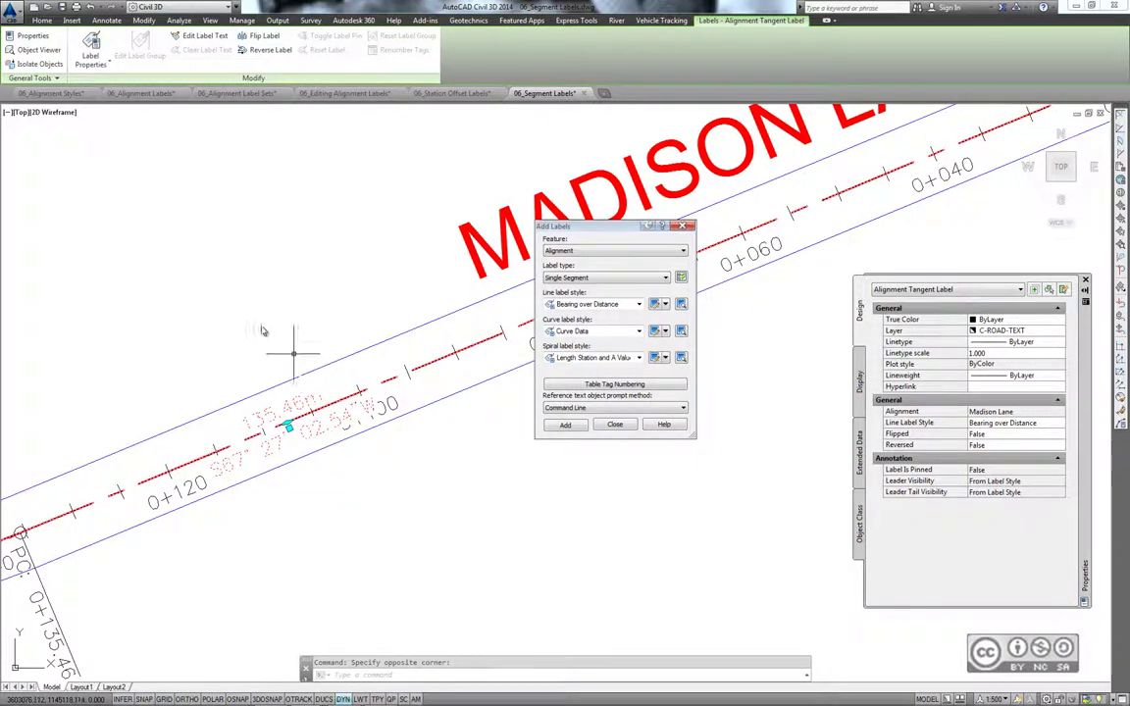
{"action": "left_click", "coordinate": [261, 37]}
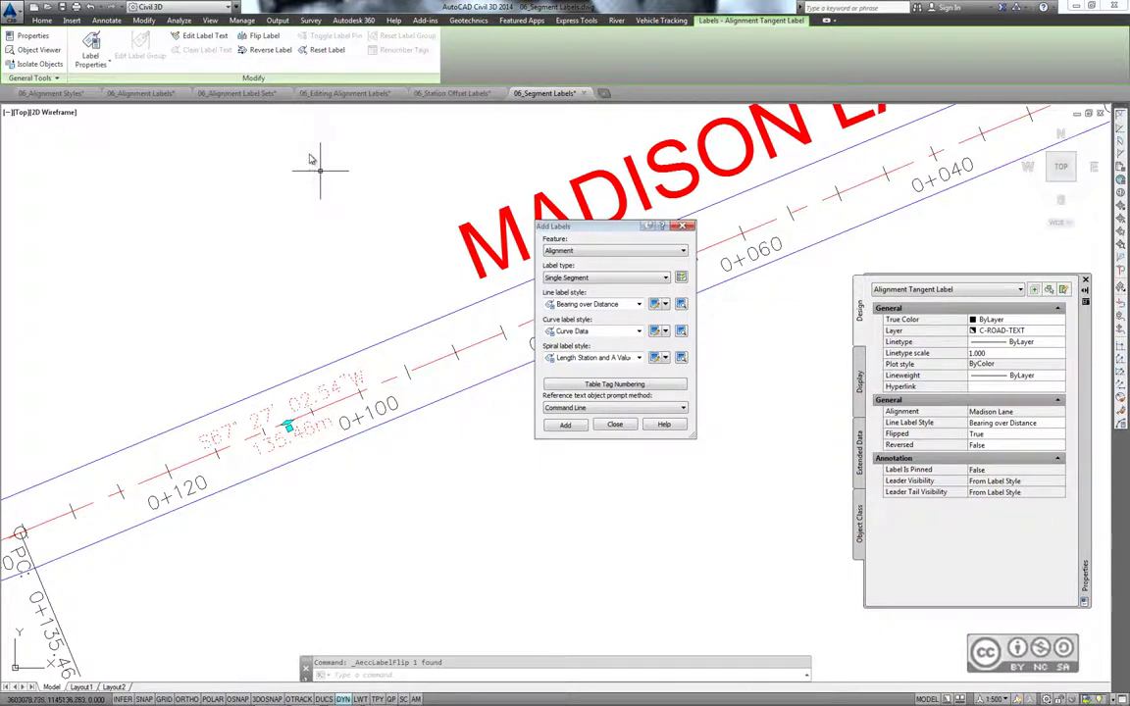
{"action": "left_click", "coordinate": [262, 53]}
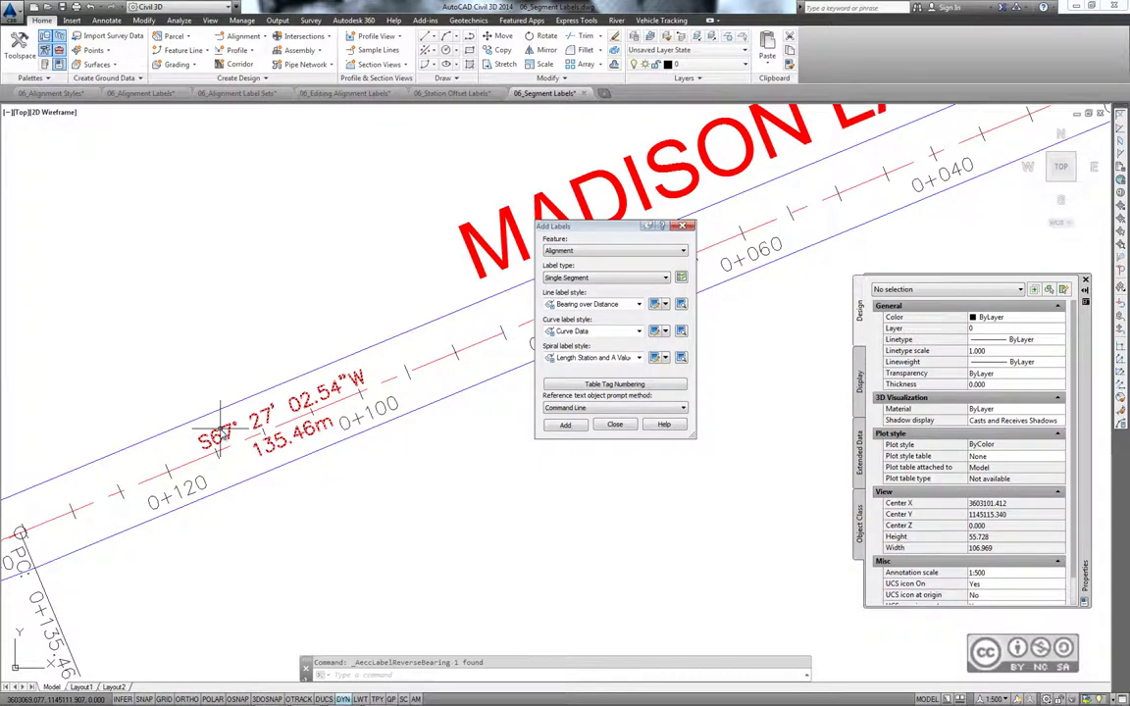
{"action": "left_click_drag", "start_coordinate": [222, 432], "coordinate": [311, 398]}
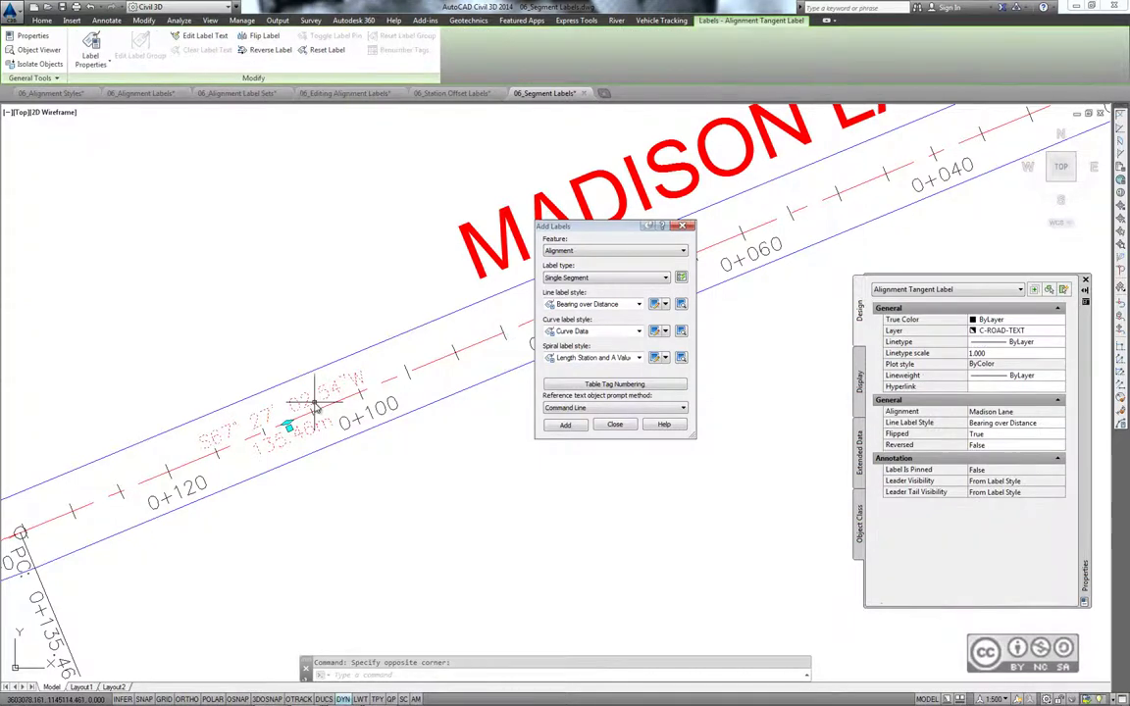
{"action": "left_click", "coordinate": [258, 51]}
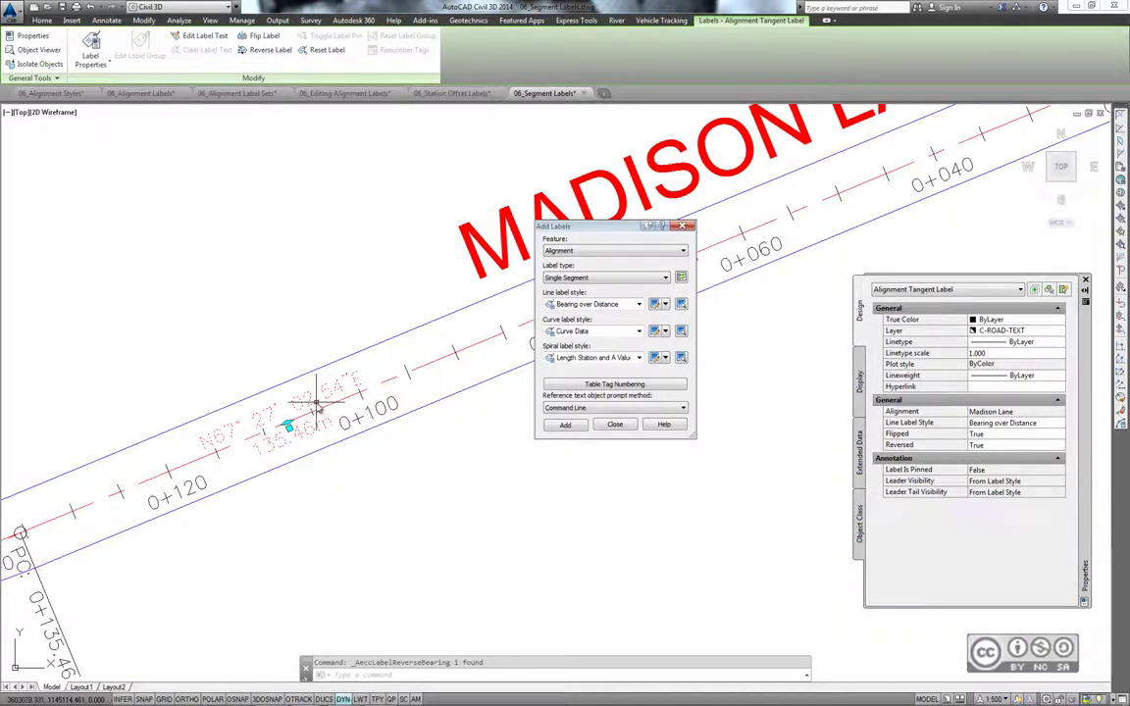
{"action": "key", "text": "Escape"}
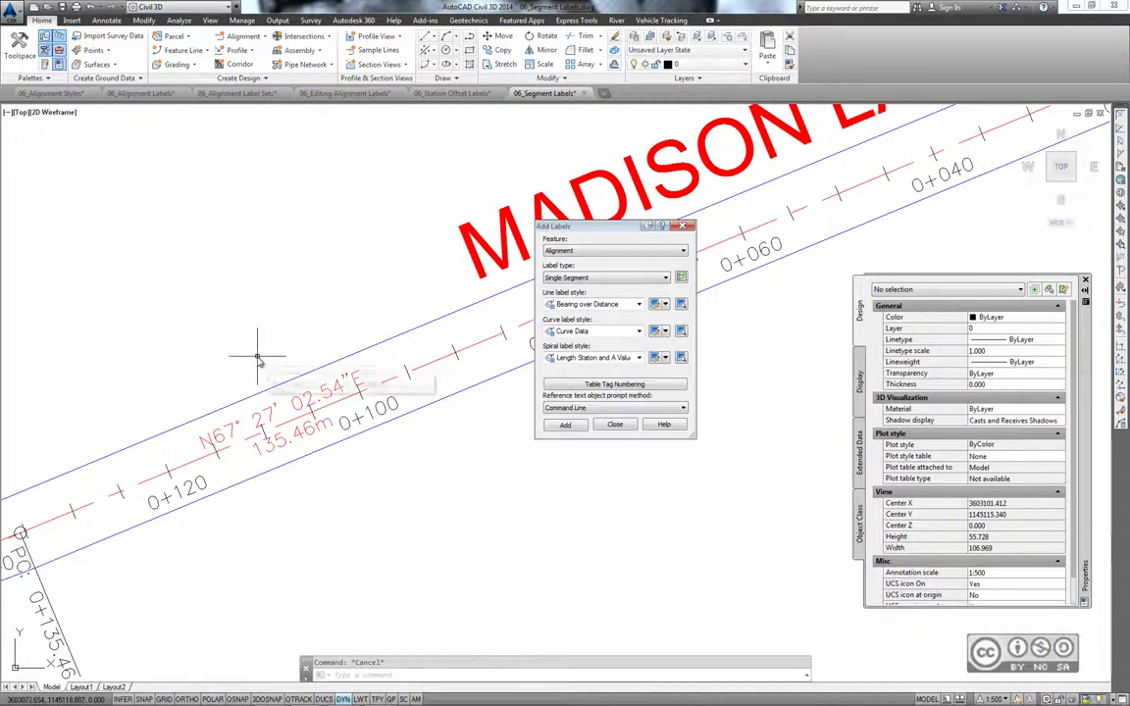
{"action": "scroll", "coordinate": [371, 348], "scroll_direction": "down", "scroll_amount": 2}
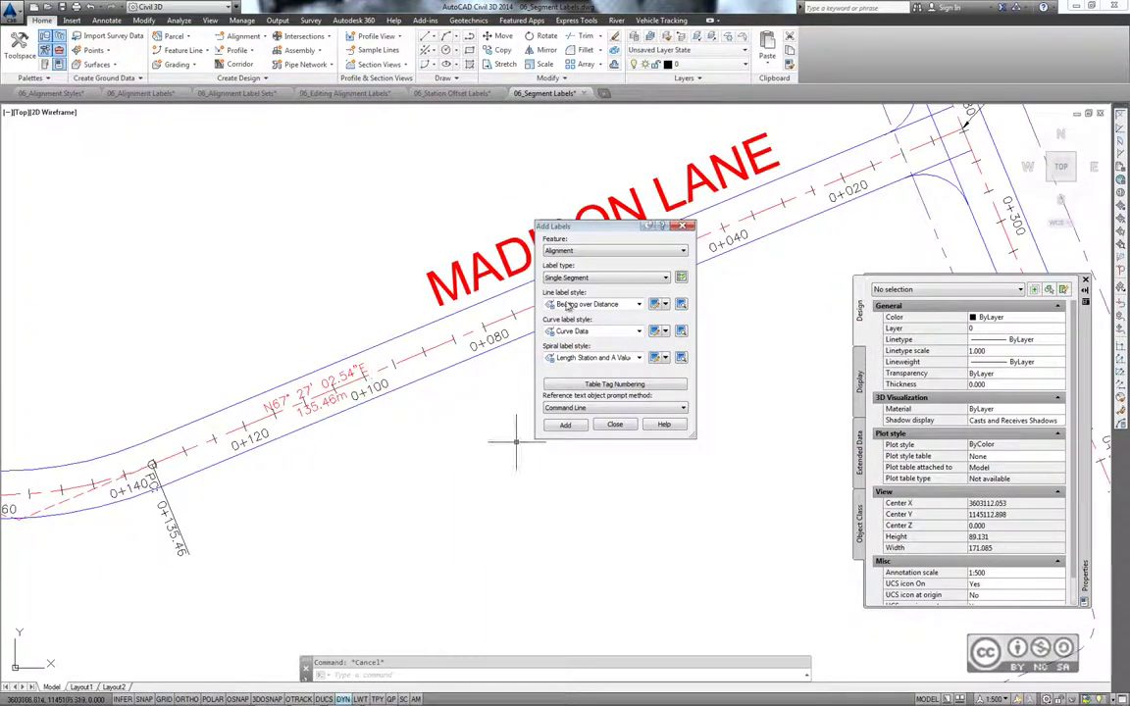
Add segment labels to the Madison Lane curve and the tangent west of it near 0+220
{"action": "left_click", "coordinate": [566, 427]}
{"action": "scroll", "coordinate": [370, 393], "scroll_direction": "down", "scroll_amount": 2}
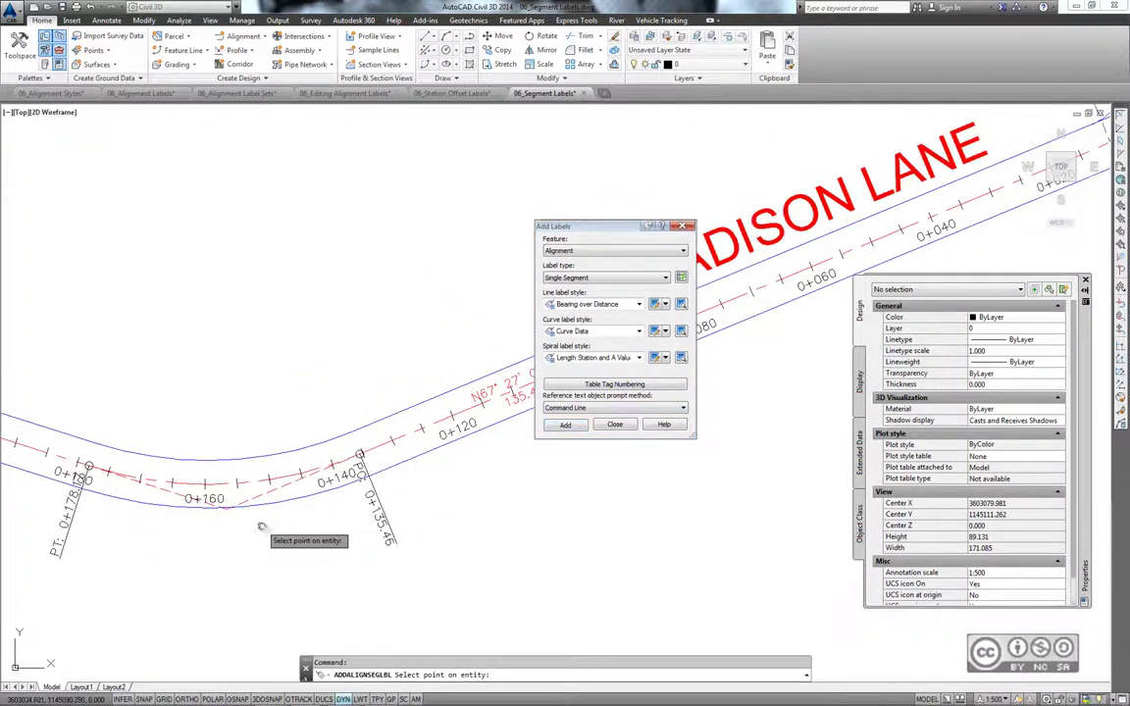
{"action": "middle_click_drag", "start_coordinate": [332, 347], "coordinate": [340, 412]}
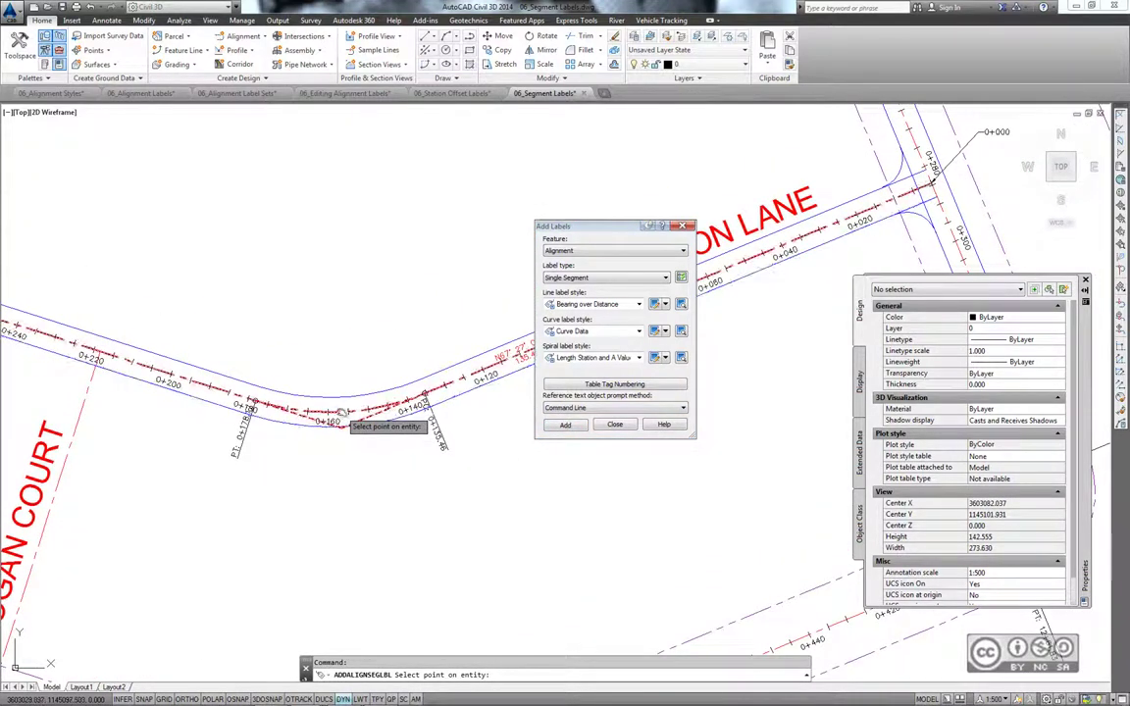
{"action": "middle_click_drag", "start_coordinate": [47, 336], "coordinate": [327, 370]}
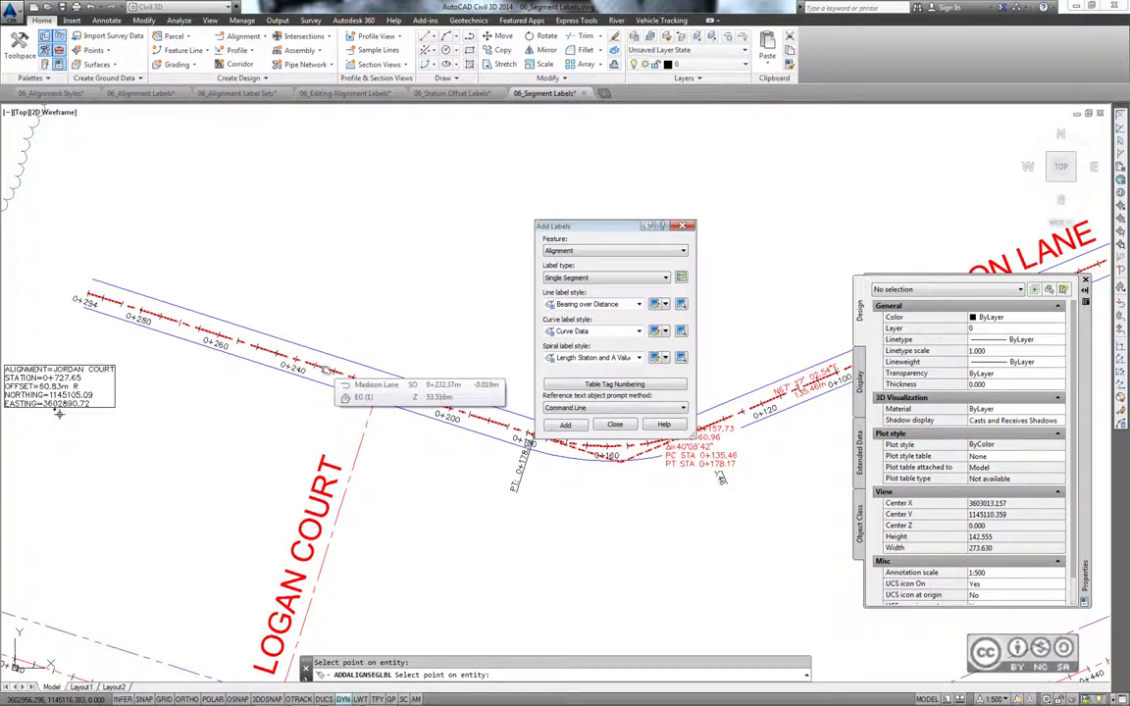
{"action": "left_click", "coordinate": [327, 370]}
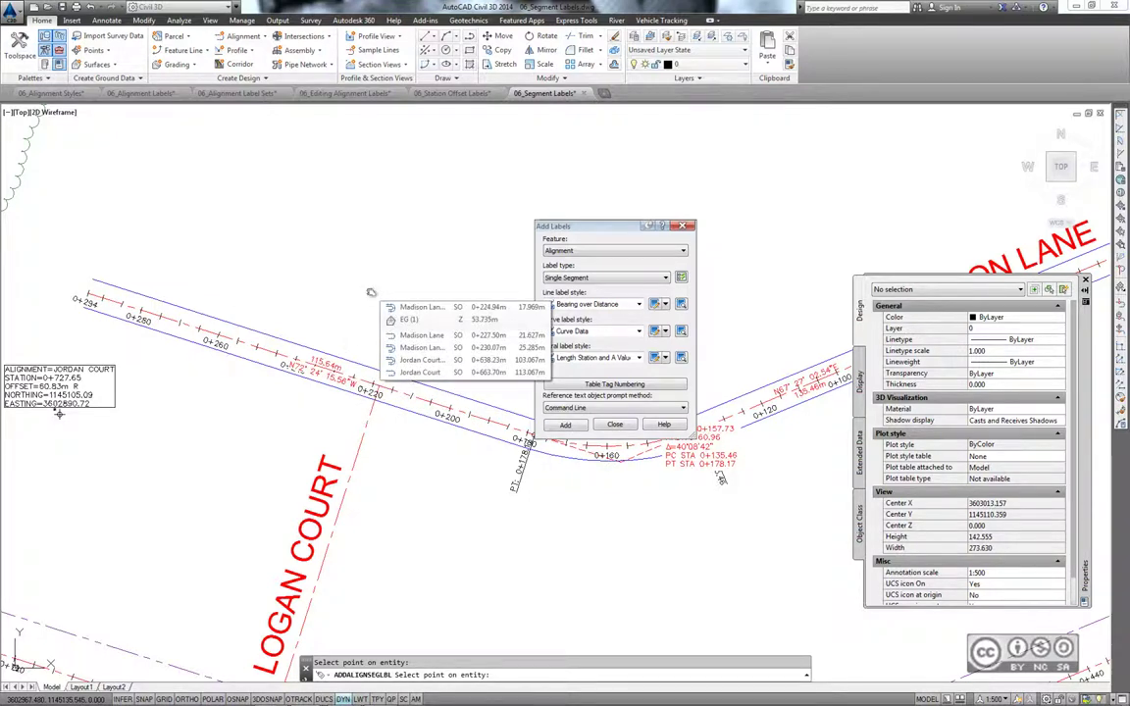
{"action": "key", "text": "Escape"}
Move the Curve Data label (radius 60.96, Δ=40°08'42") below the curve
{"action": "middle_click_drag", "start_coordinate": [766, 409], "coordinate": [355, 350]}
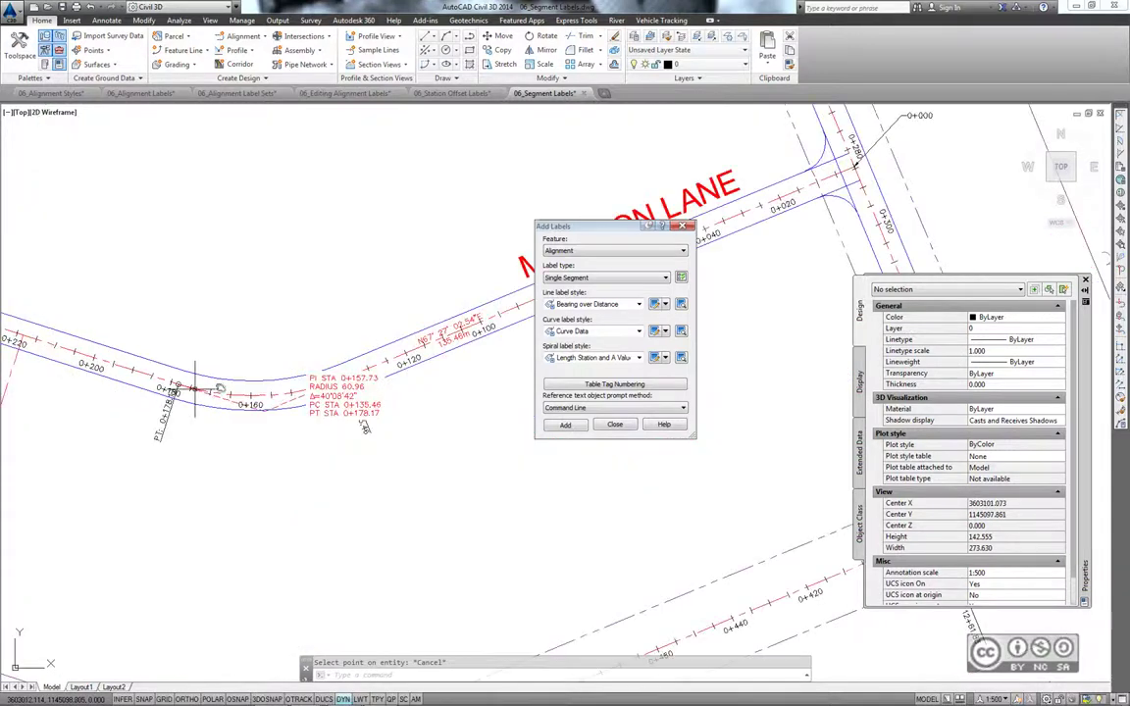
{"action": "scroll", "coordinate": [354, 350], "scroll_direction": "up", "scroll_amount": 2}
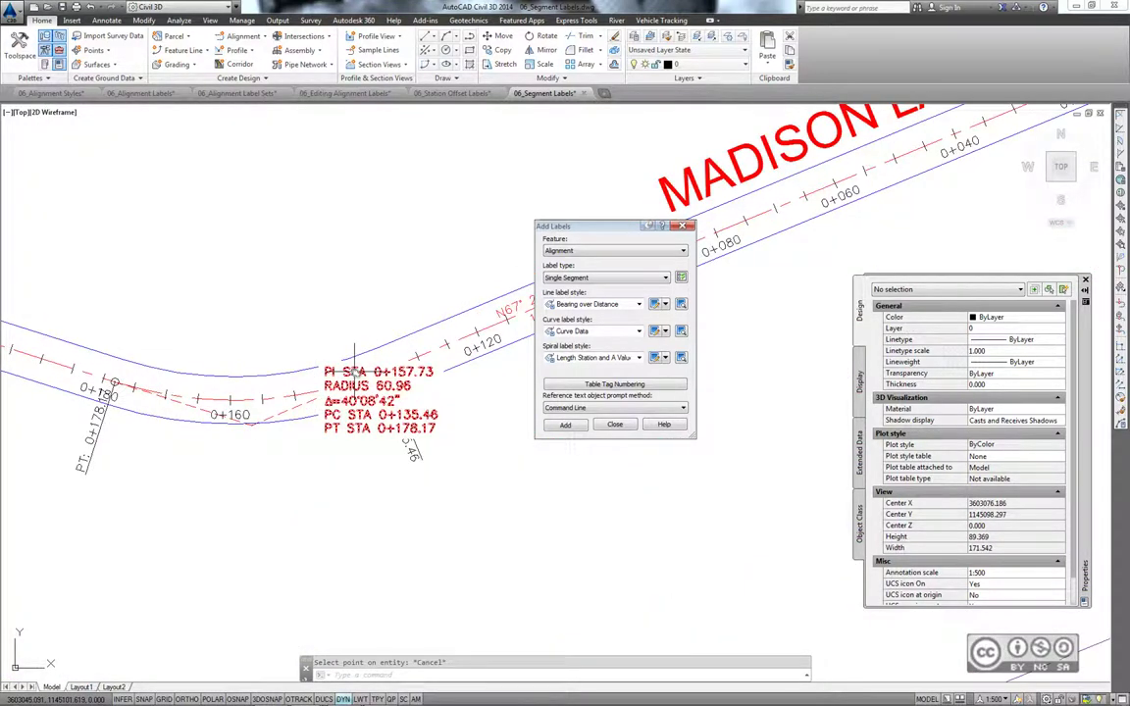
{"action": "left_click", "coordinate": [354, 363]}
{"action": "left_click", "coordinate": [252, 400]}
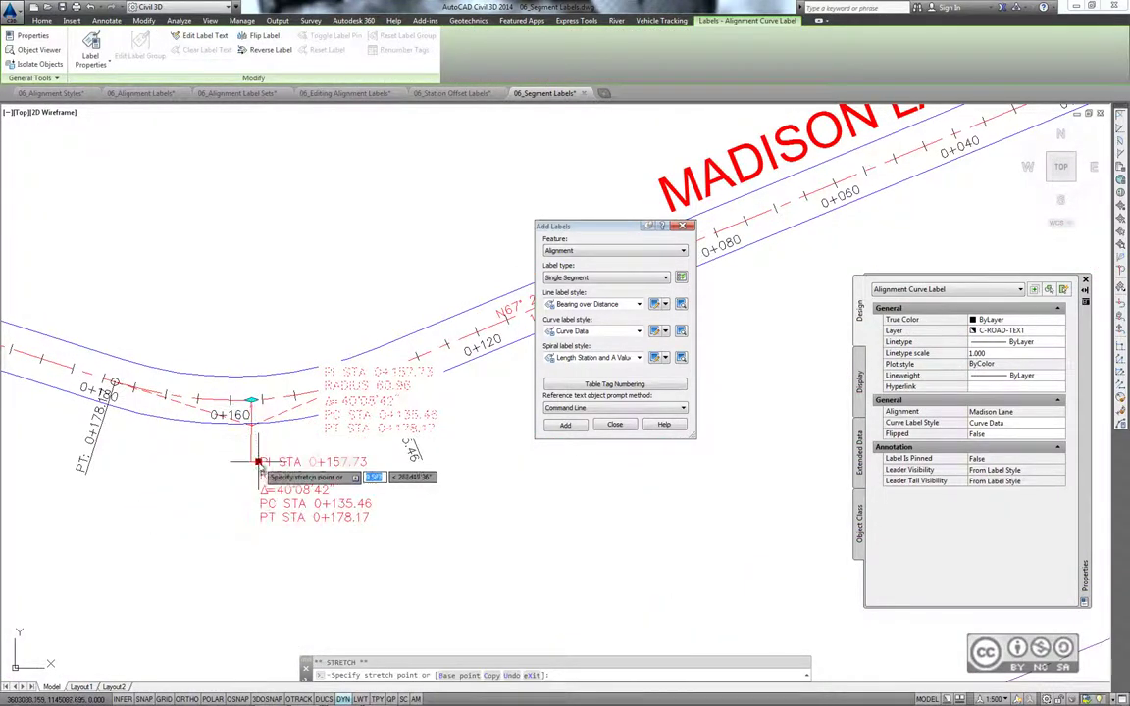
{"action": "left_click", "coordinate": [225, 462]}
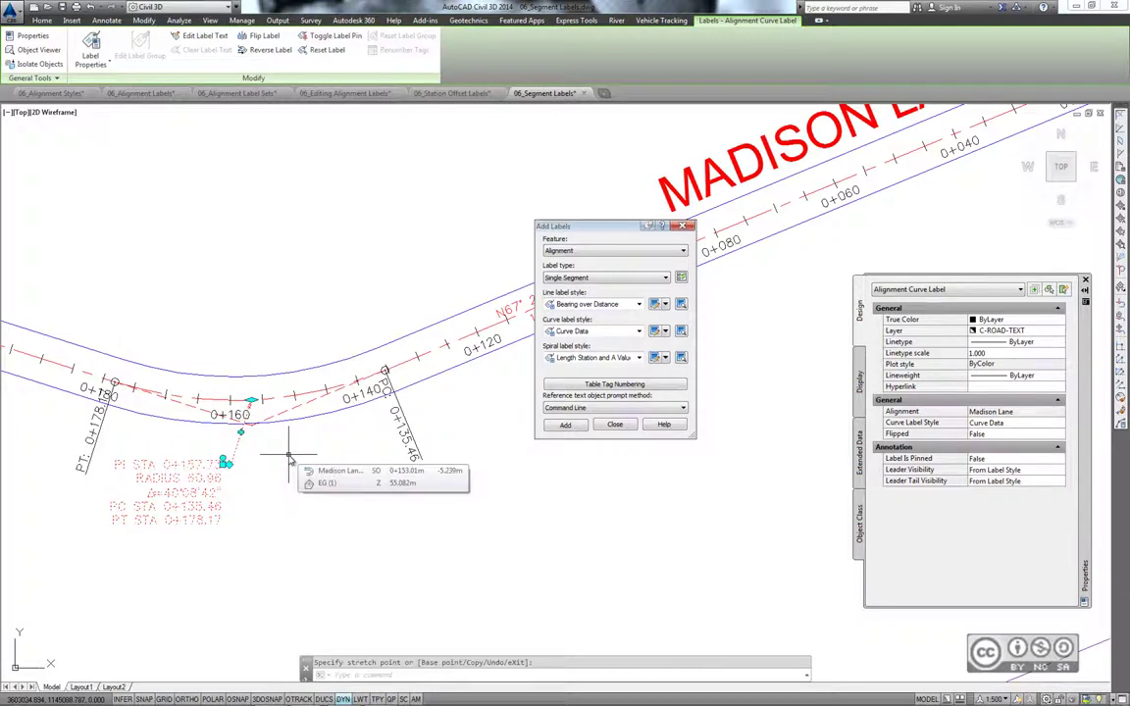
{"action": "key", "text": "Escape"}
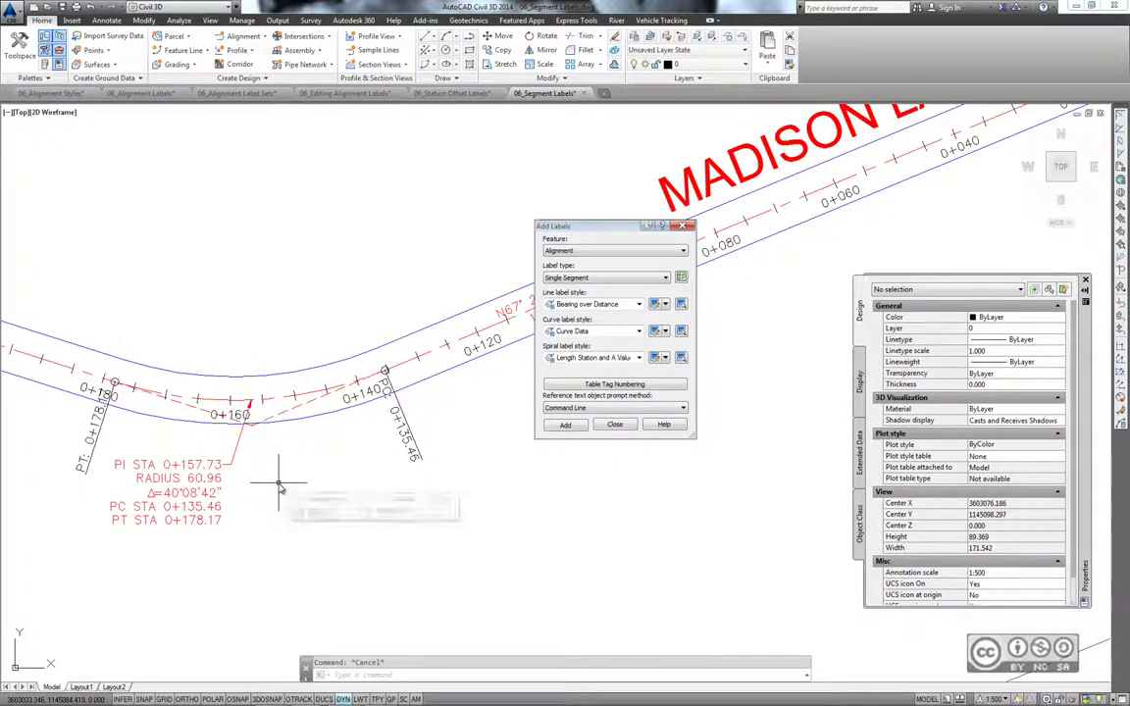
{"action": "mouse_move", "coordinate": [293, 494]}
{"action": "middle_mouse_down"}
{"action": "mouse_move", "coordinate": [357, 499]}
{"action": "mouse_move", "coordinate": [342, 498]}
{"action": "middle_mouse_up"}
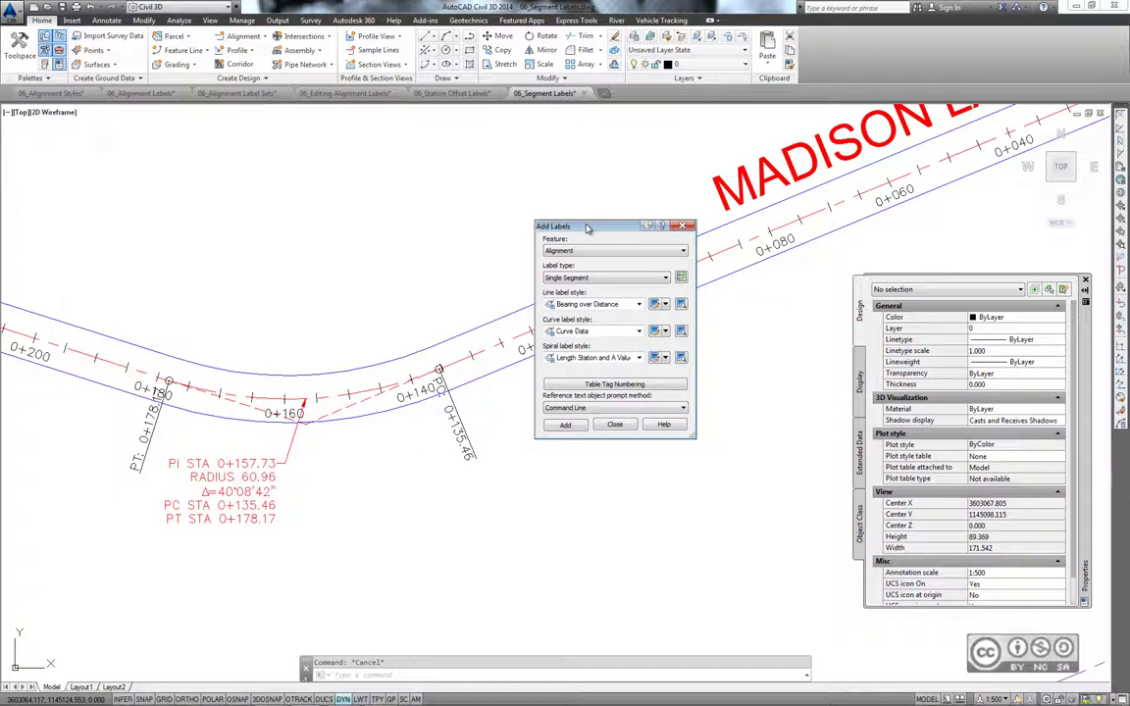
Set the label type to Multiple Segment, keeping Curve Data as the curve label style
{"action": "left_click", "coordinate": [563, 279]}
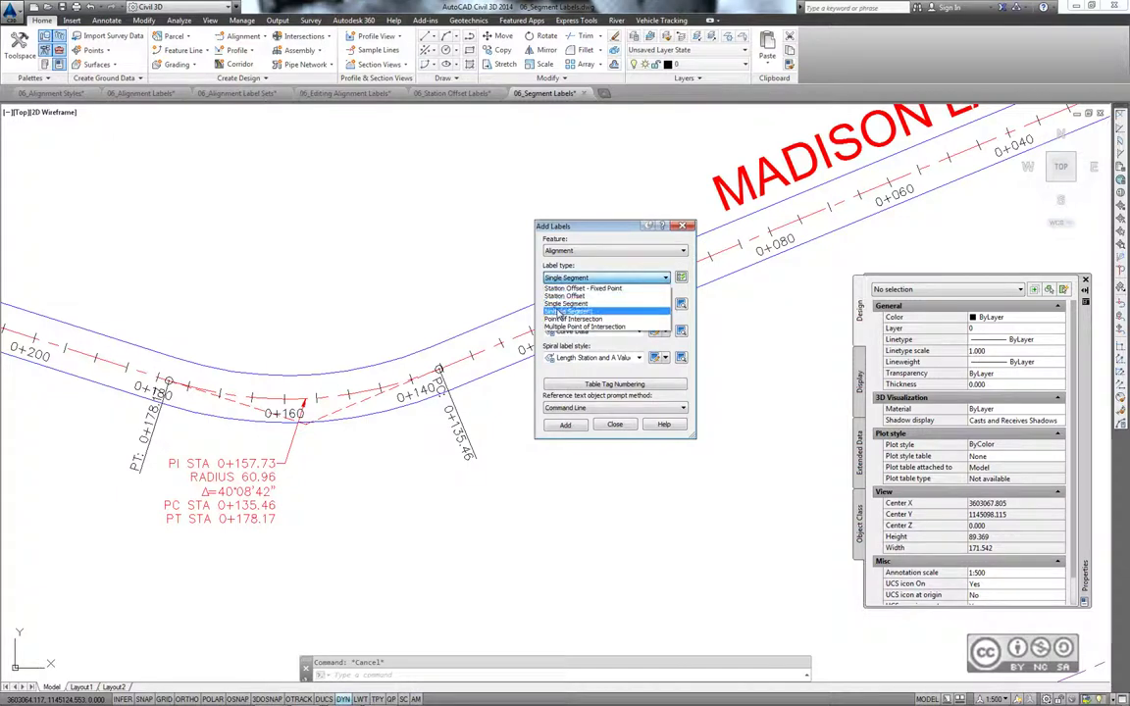
{"action": "left_click", "coordinate": [575, 312]}
{"action": "left_click", "coordinate": [571, 331]}
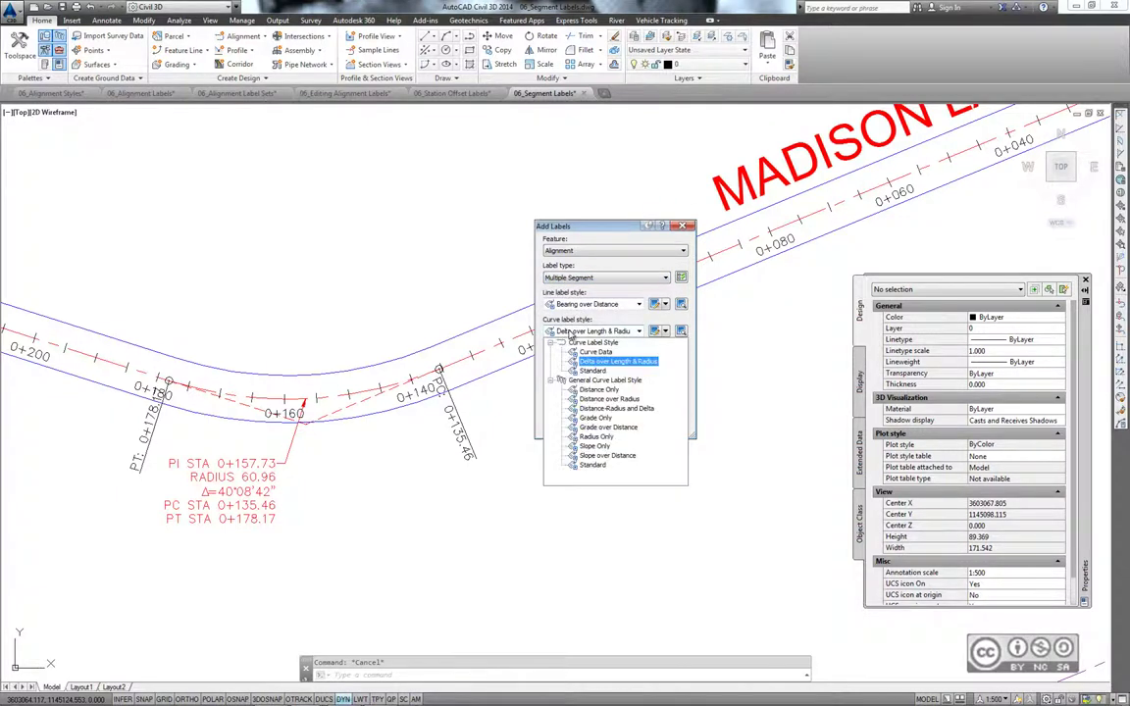
{"action": "left_click", "coordinate": [589, 351]}
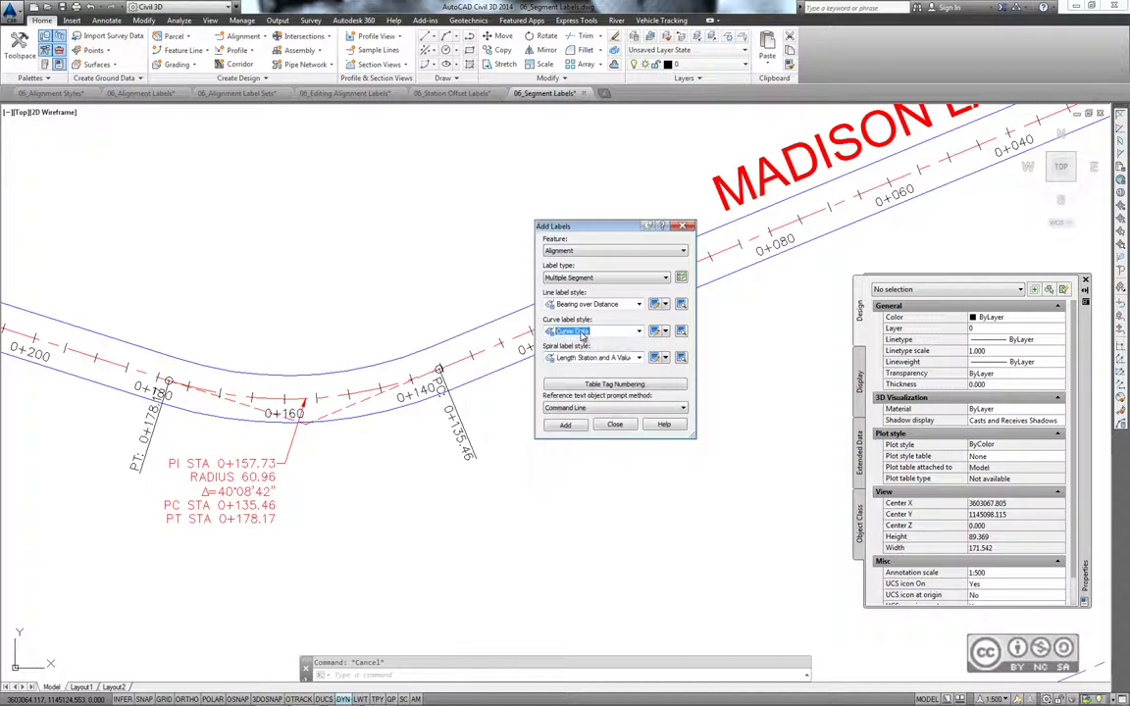
Label all Jordan Court segments, adding radius 60.96 curve data labels
{"action": "left_click", "coordinate": [567, 426]}
{"action": "scroll", "coordinate": [422, 294], "scroll_direction": "down", "scroll_amount": 4}
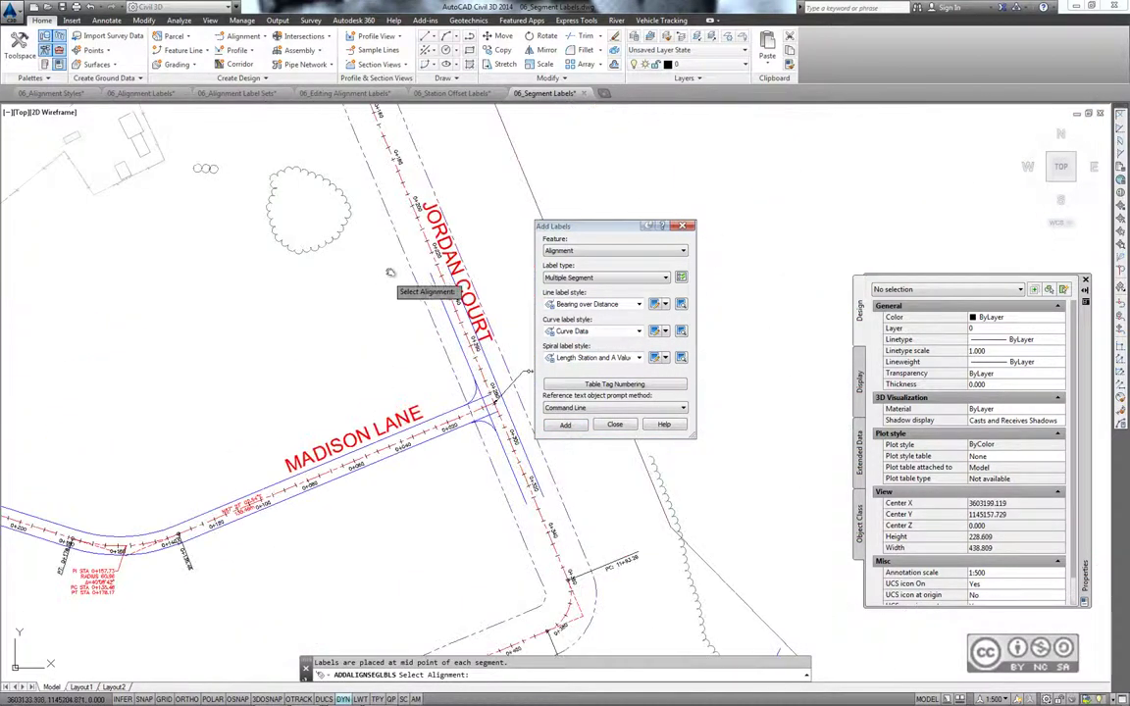
{"action": "middle_click_drag", "start_coordinate": [390, 273], "coordinate": [423, 380]}
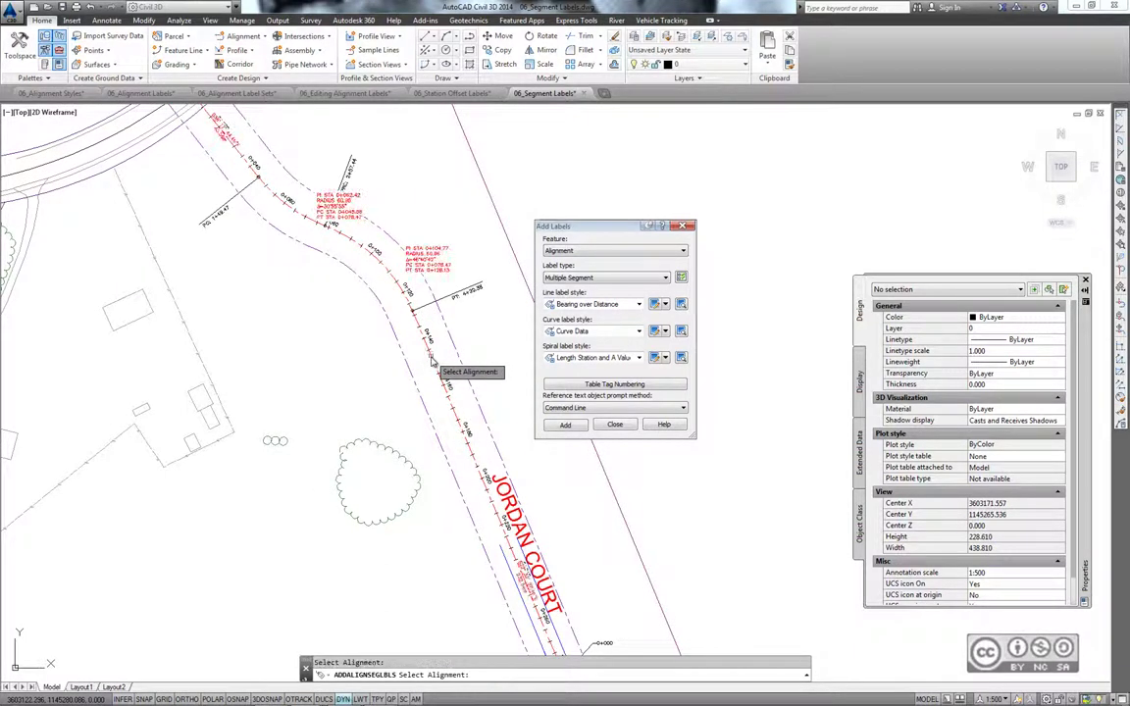
{"action": "scroll", "coordinate": [377, 304], "scroll_direction": "up", "scroll_amount": 2}
{"action": "scroll", "coordinate": [389, 284], "scroll_direction": "up", "scroll_amount": 2}
{"action": "scroll", "coordinate": [390, 284], "scroll_direction": "down", "scroll_amount": 1}
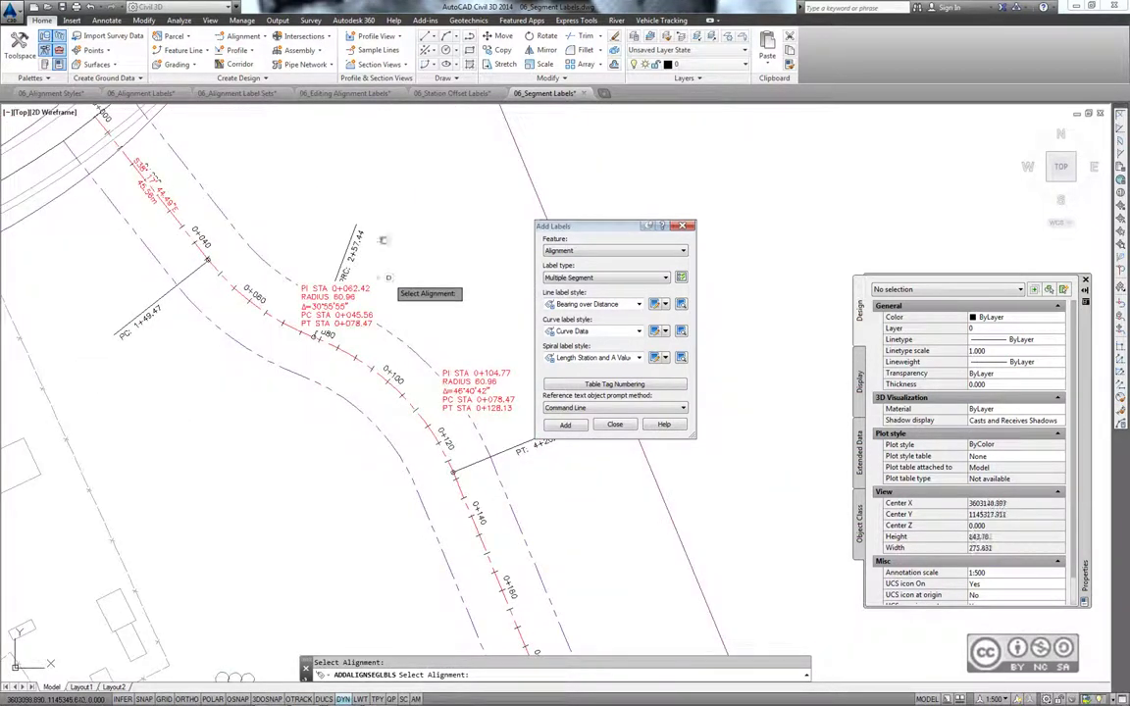
{"action": "scroll", "coordinate": [377, 393], "scroll_direction": "down", "scroll_amount": 2}
{"action": "scroll", "coordinate": [137, 235], "scroll_direction": "up", "scroll_amount": 1}
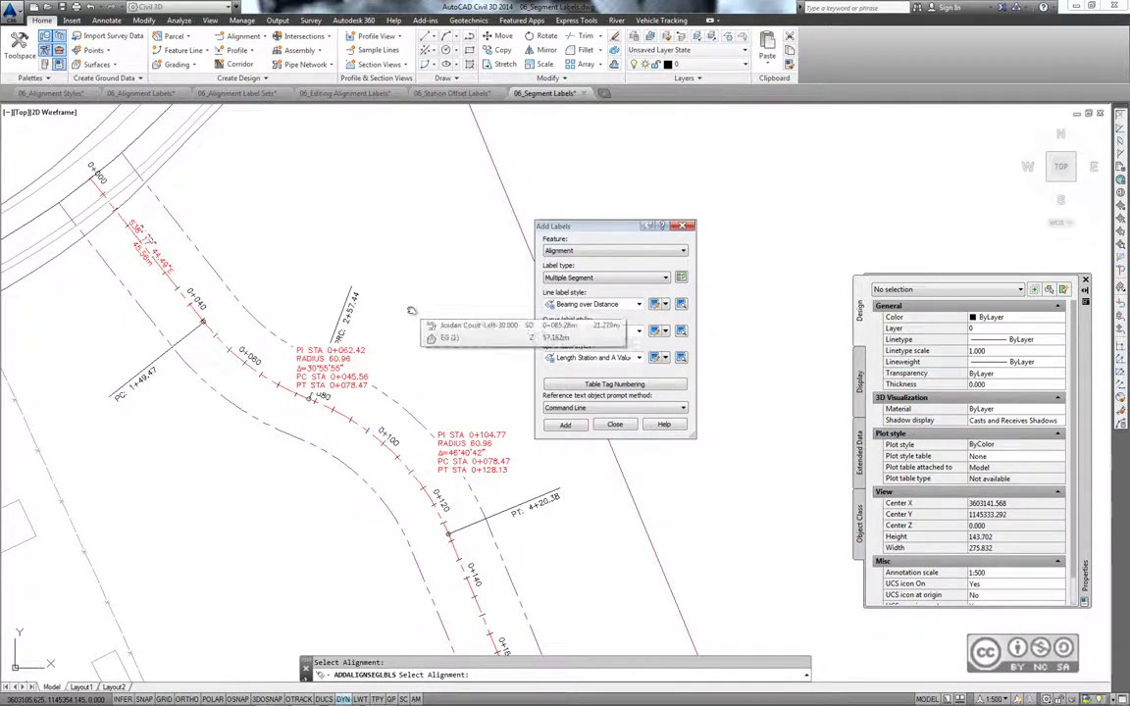
{"action": "key", "text": "Escape"}
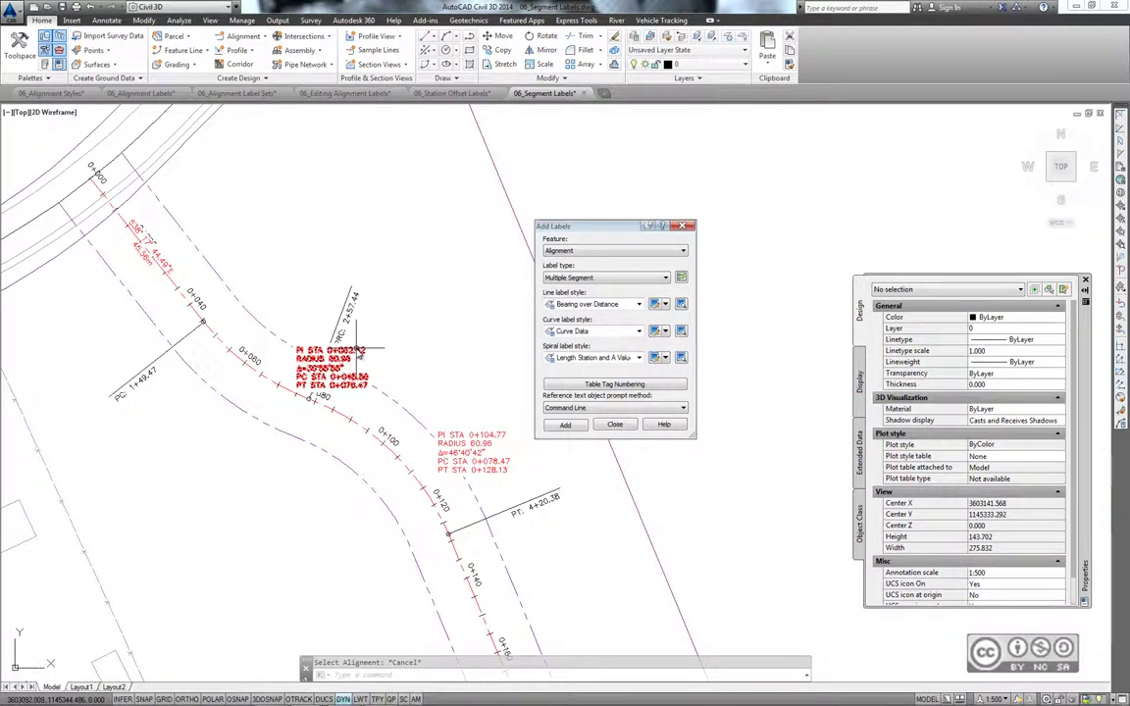
Move the PI STA 0+062.42 curve data label to a new position
{"action": "left_click_drag", "start_coordinate": [324, 316], "coordinate": [267, 363]}
{"action": "left_click", "coordinate": [253, 364]}
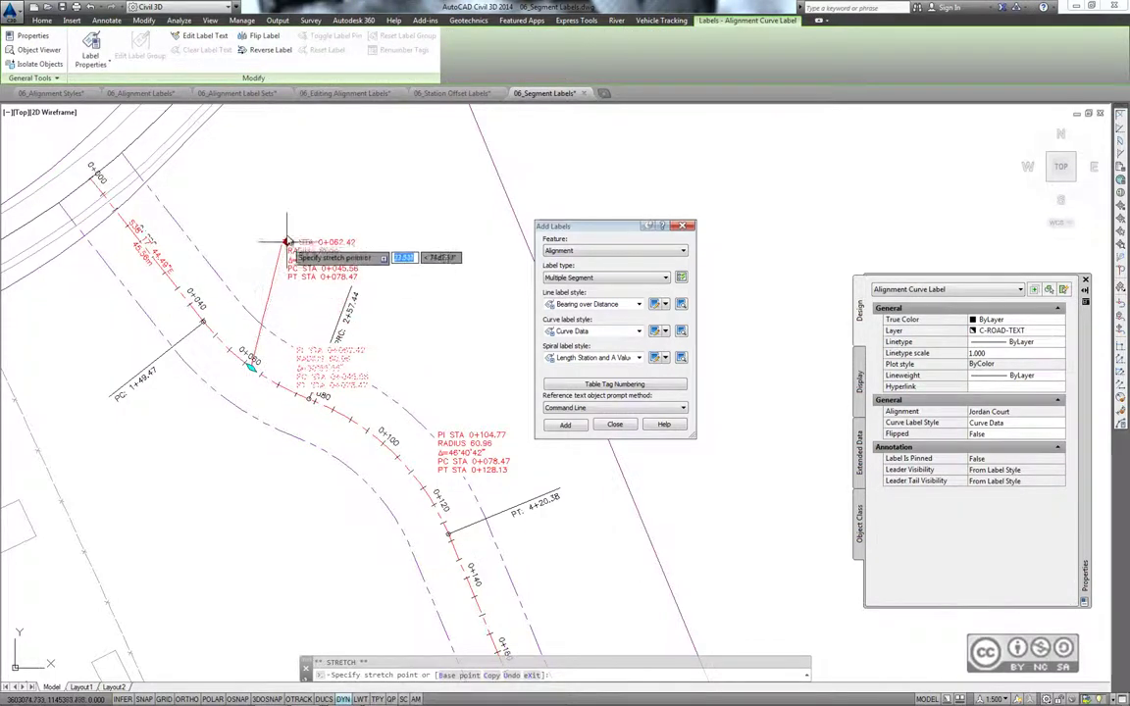
{"action": "left_click", "coordinate": [285, 232]}
{"action": "key", "text": "Escape"}
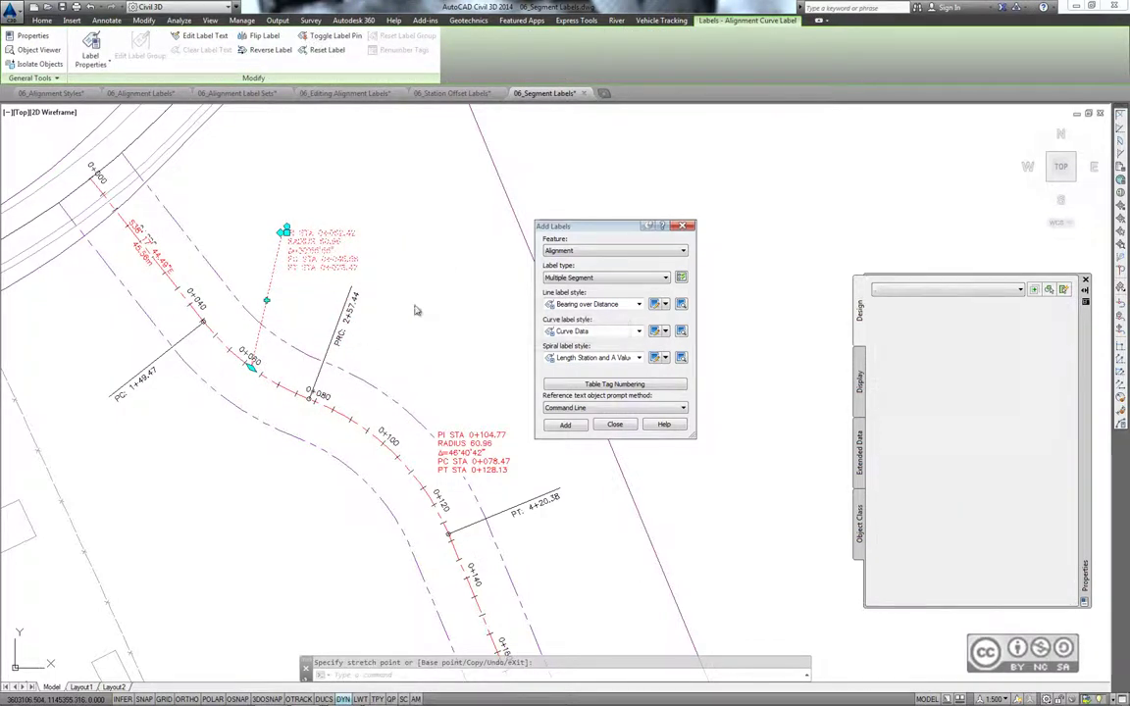
Zoom in on the bearing-over-distance label along Jordan Court's first tangent
{"action": "mouse_move", "coordinate": [414, 307]}
{"action": "middle_mouse_down"}
{"action": "mouse_move", "coordinate": [314, 392]}
{"action": "mouse_move", "coordinate": [366, 278]}
{"action": "middle_mouse_up"}
{"action": "scroll", "coordinate": [314, 403], "scroll_direction": "up", "scroll_amount": 2}
{"action": "scroll", "coordinate": [315, 422], "scroll_direction": "up", "scroll_amount": 2}
{"action": "scroll", "coordinate": [306, 403], "scroll_direction": "up", "scroll_amount": 2}
{"action": "scroll", "coordinate": [306, 402], "scroll_direction": "up", "scroll_amount": 2}
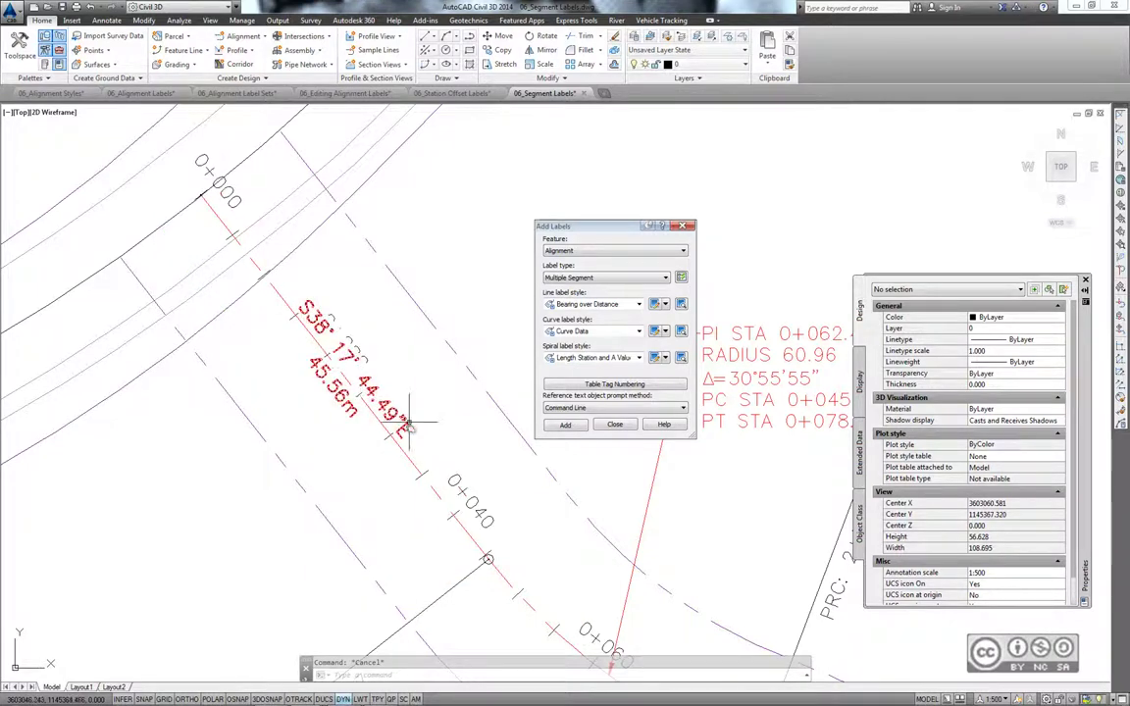
Place the S38° 17' 44.49"E / 45.56m label beside the first tangent
{"action": "left_click", "coordinate": [307, 313]}
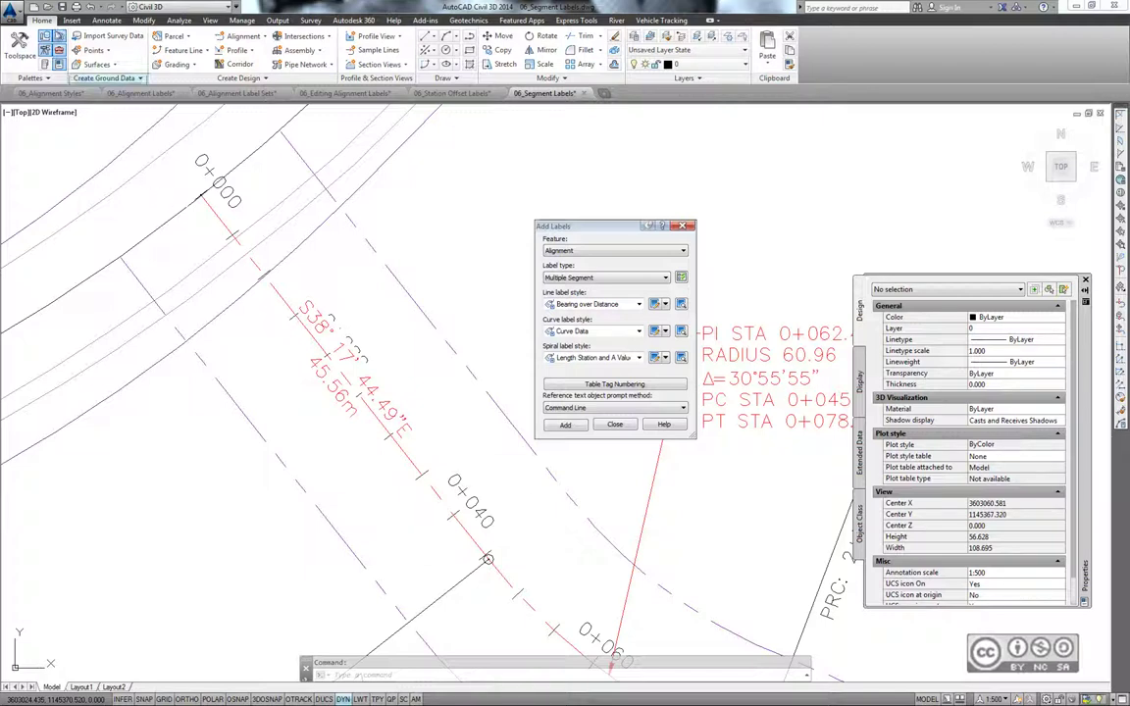
Close Add Labels and open 06_Tag Labels.dwg, zoomed toward Jordan Court
{"action": "left_click", "coordinate": [615, 424]}
{"action": "left_click", "coordinate": [47, 6]}
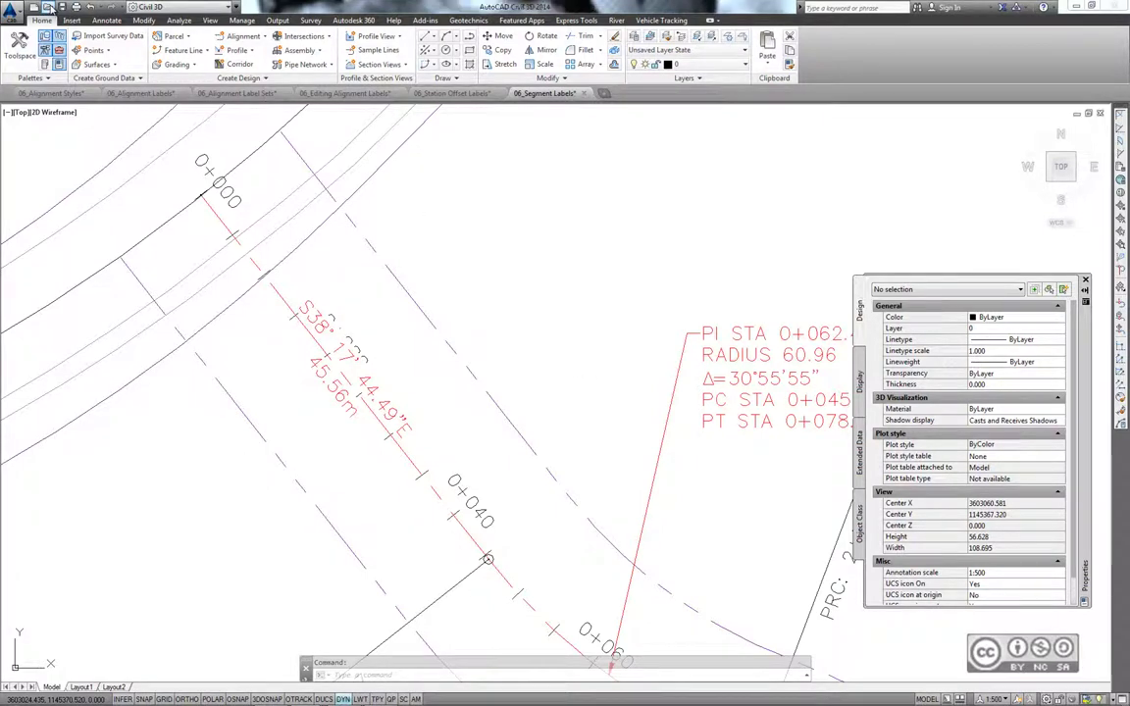
{"action": "scroll", "coordinate": [389, 348], "scroll_direction": "down", "scroll_amount": 5}
{"action": "double_click", "coordinate": [265, 213]}
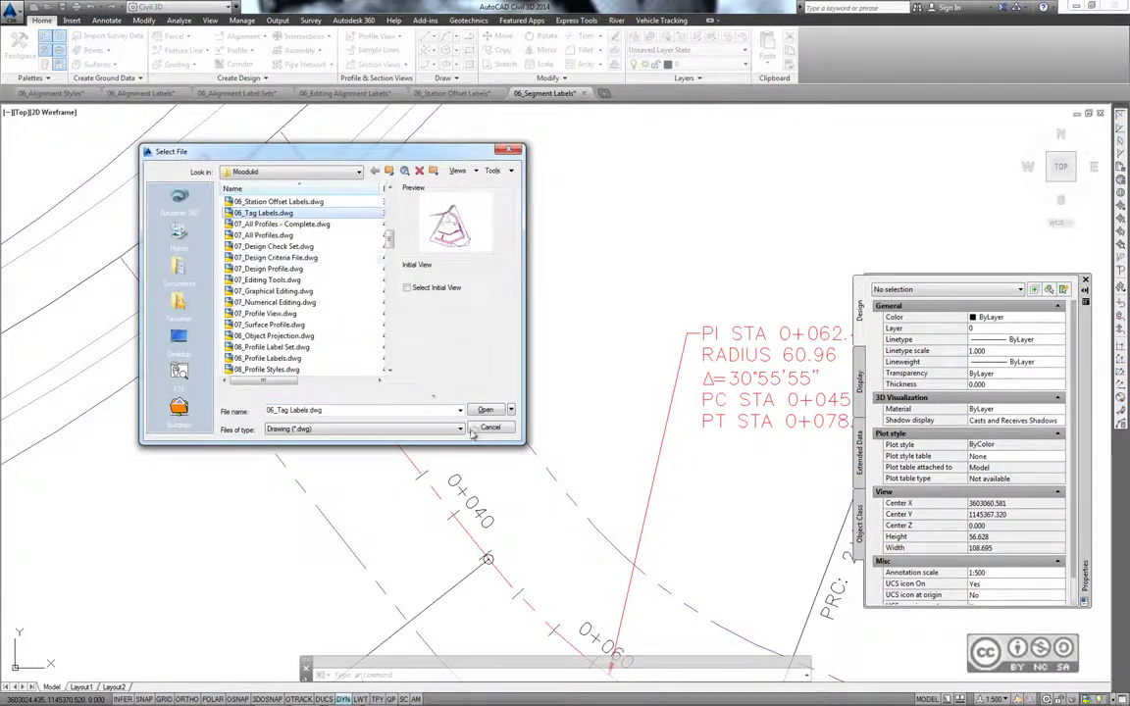
{"action": "scroll", "coordinate": [588, 379], "scroll_direction": "up", "scroll_amount": 2}
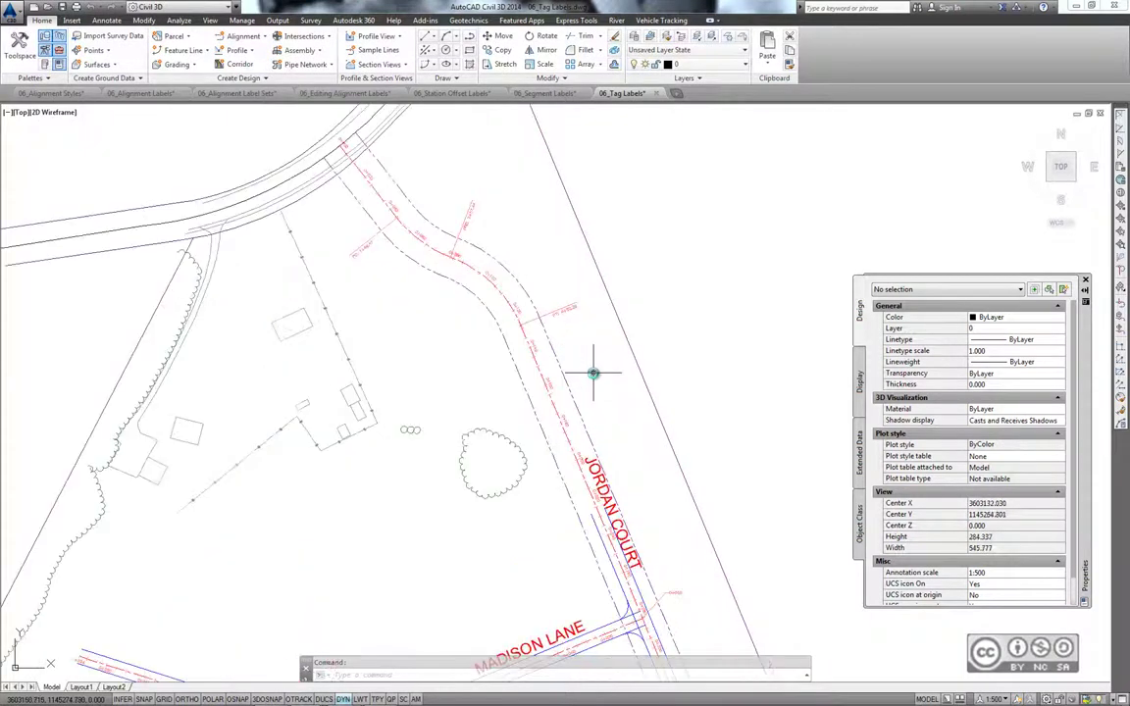
{"action": "scroll", "coordinate": [599, 387], "scroll_direction": "up", "scroll_amount": 2}
{"action": "scroll", "coordinate": [589, 363], "scroll_direction": "up", "scroll_amount": 2}
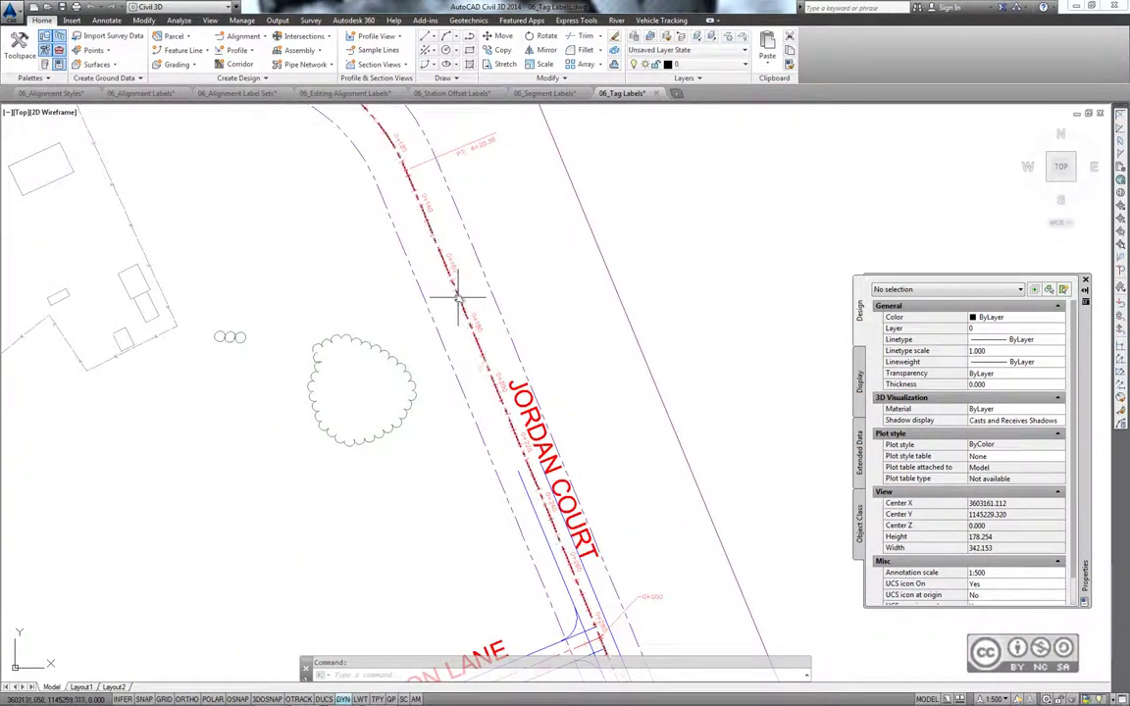
Select the Jordan Court alignment and start Add Alignment Labels
{"action": "left_click", "coordinate": [459, 295]}
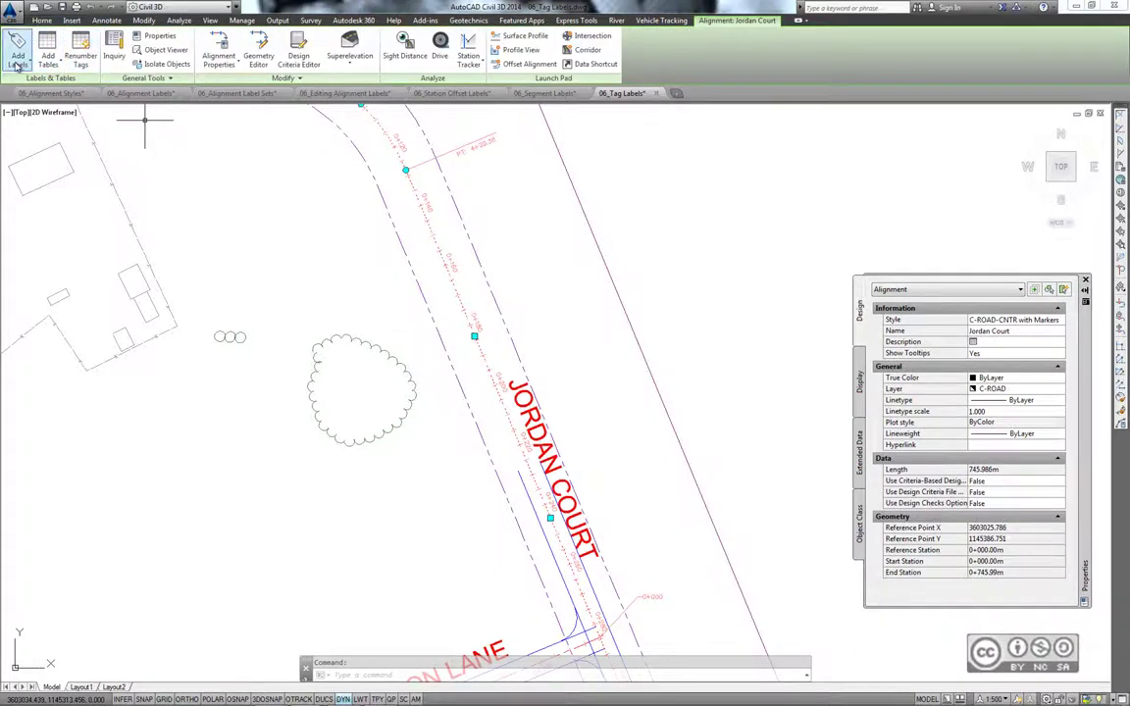
{"action": "left_click", "coordinate": [17, 59]}
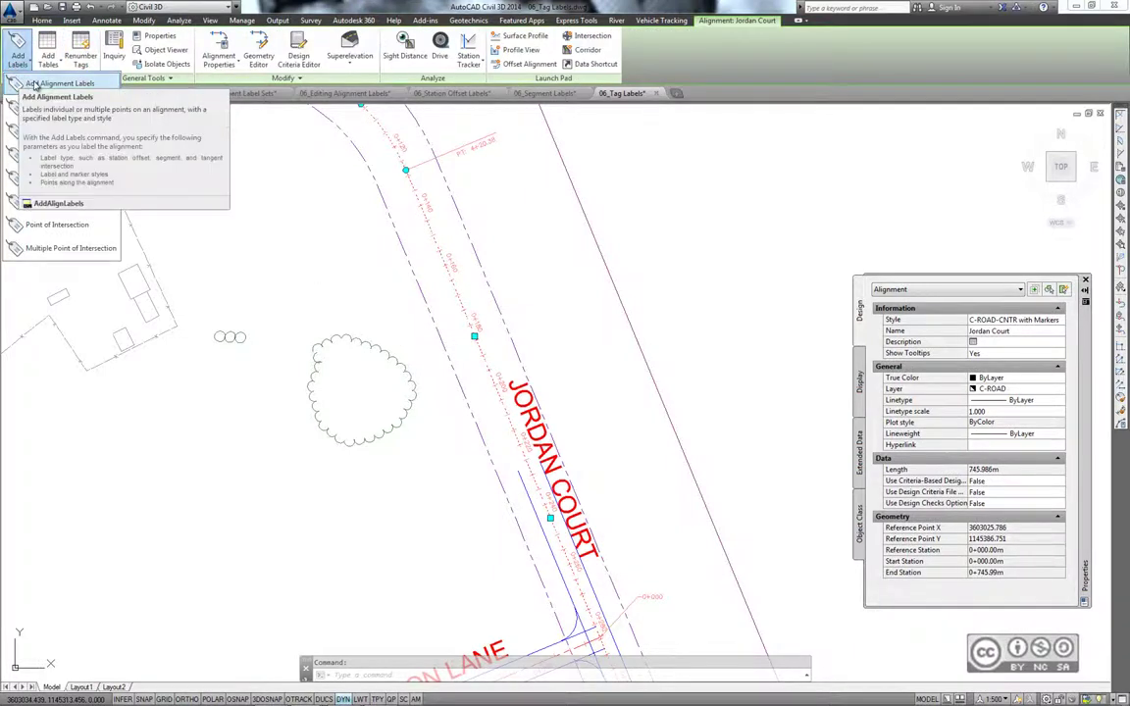
{"action": "left_click", "coordinate": [30, 83]}
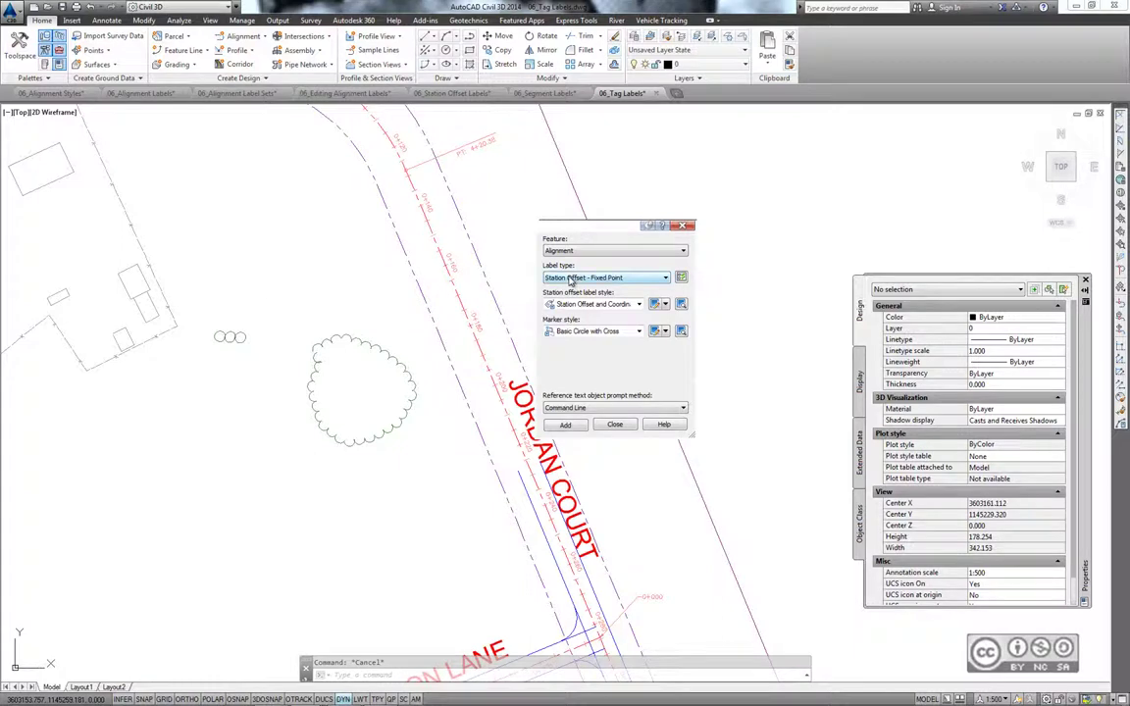
Set label type to Multiple Segment with Circle Tag for both line and curve styles
{"action": "left_click", "coordinate": [571, 279]}
{"action": "left_click", "coordinate": [579, 316]}
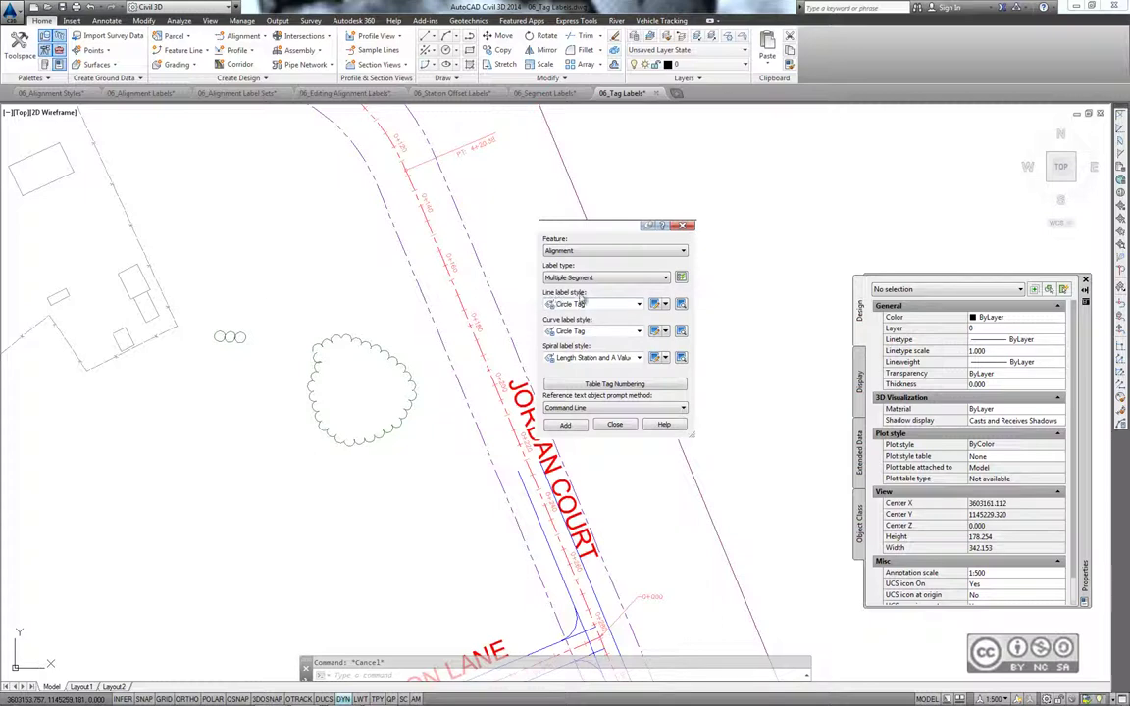
{"action": "left_click", "coordinate": [586, 305]}
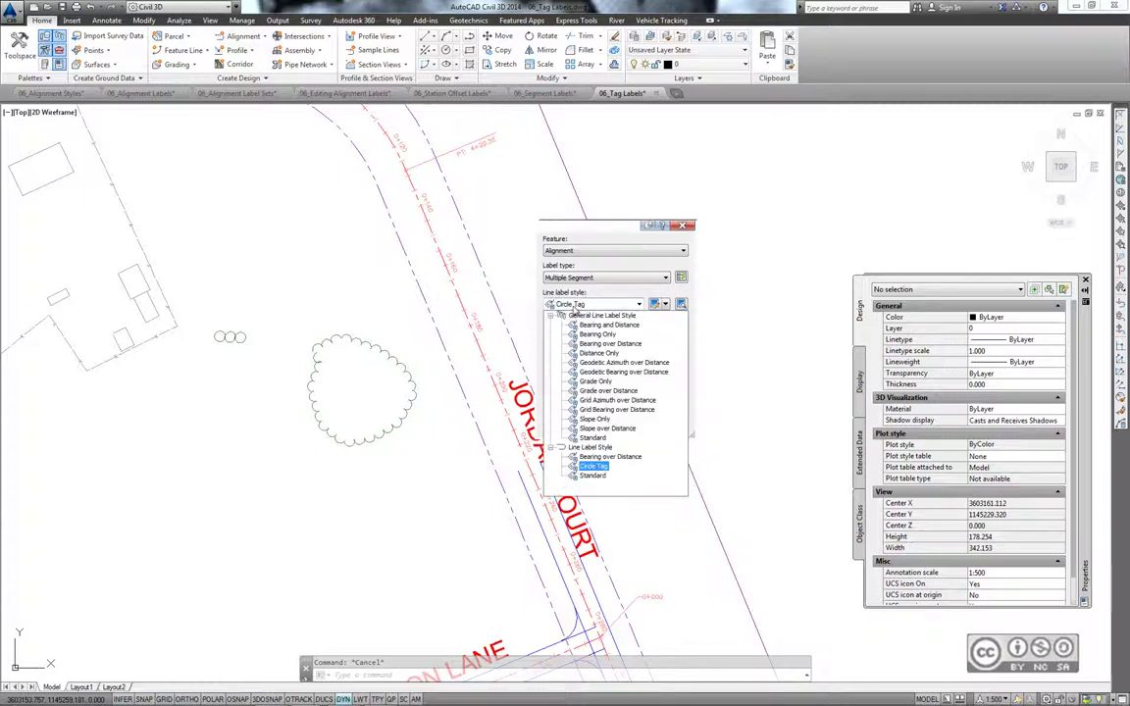
{"action": "left_click", "coordinate": [592, 308]}
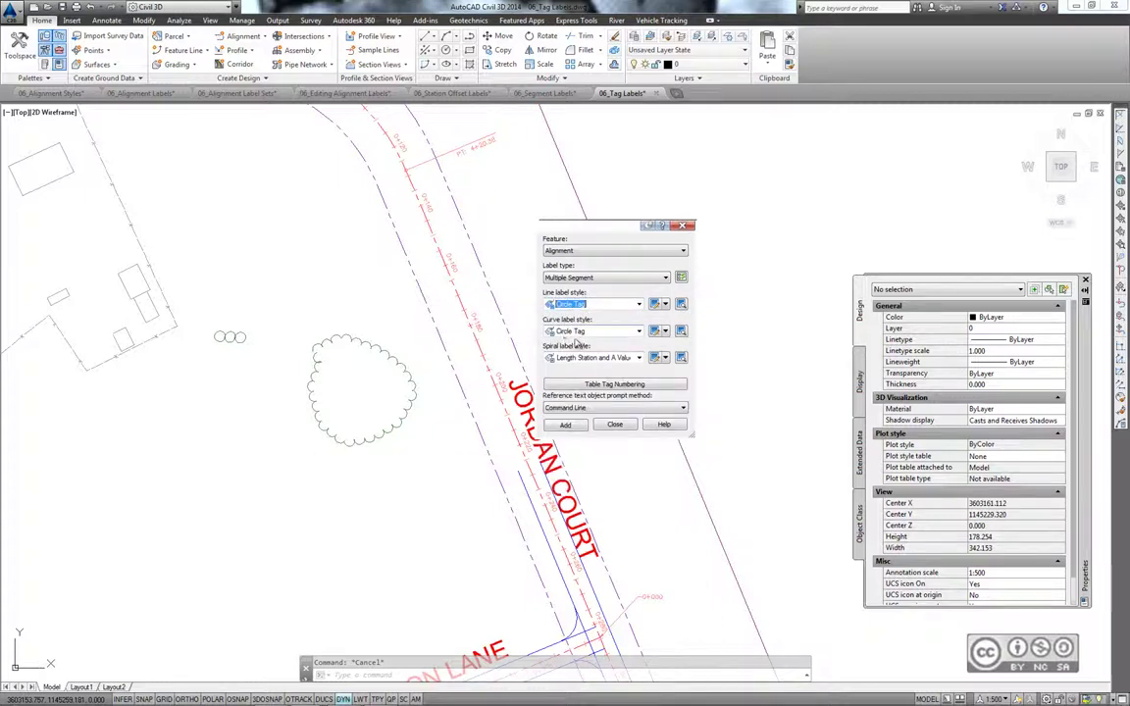
{"action": "left_click", "coordinate": [591, 332]}
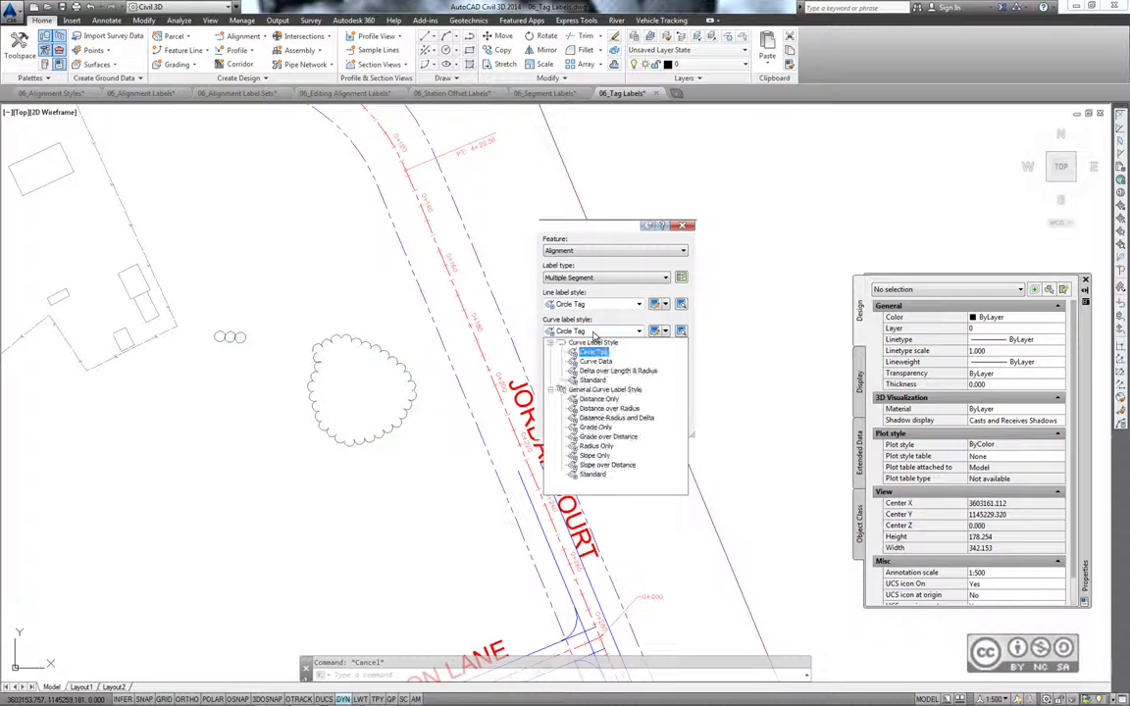
{"action": "left_click", "coordinate": [592, 352]}
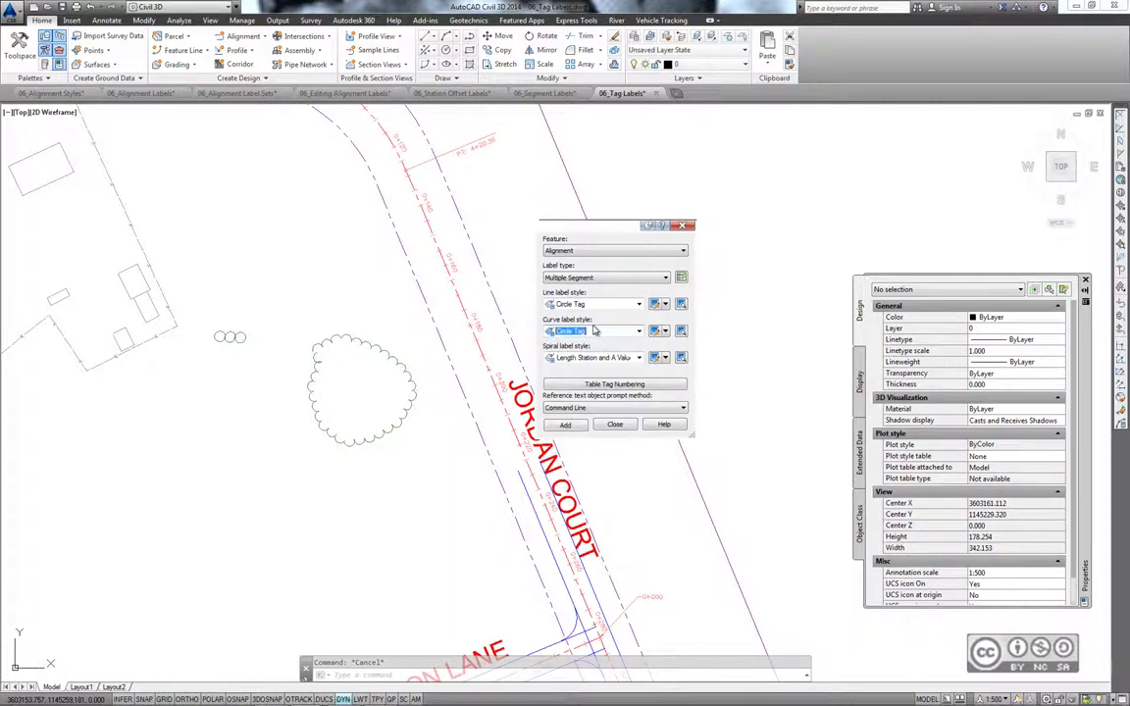
Add Circle Tag labels to every Jordan Court segment and inspect tags L8 and C7
{"action": "left_click", "coordinate": [565, 425]}
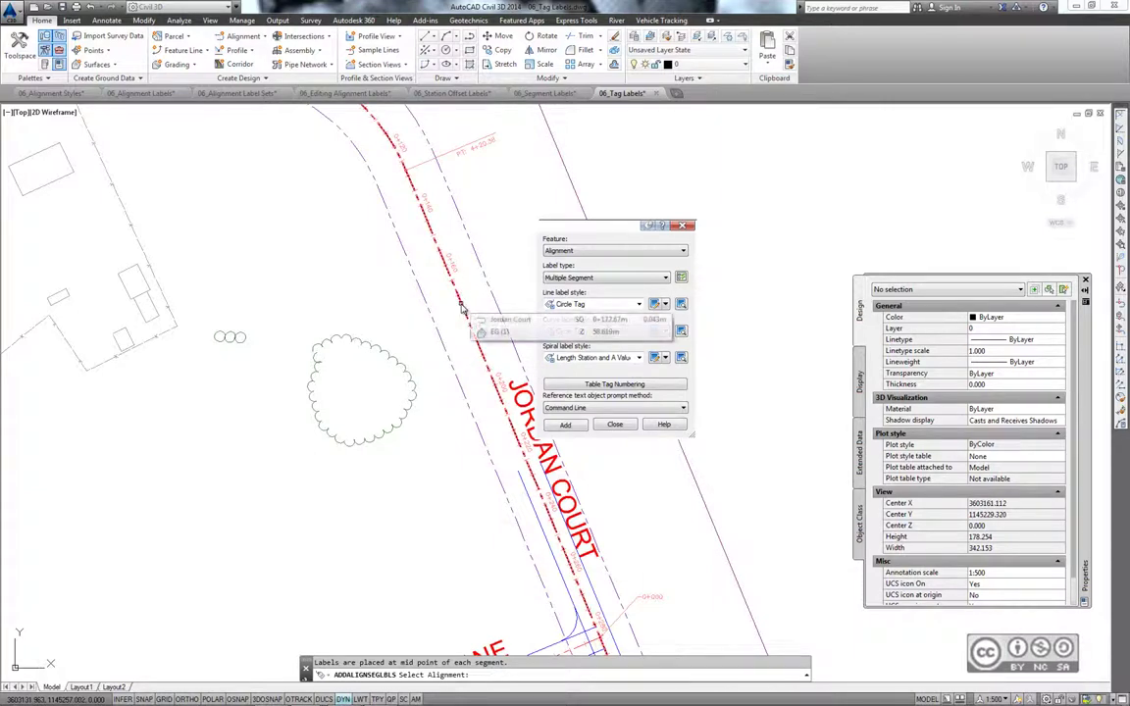
{"action": "left_click", "coordinate": [461, 306]}
{"action": "middle_click_drag", "start_coordinate": [442, 316], "coordinate": [435, 425]}
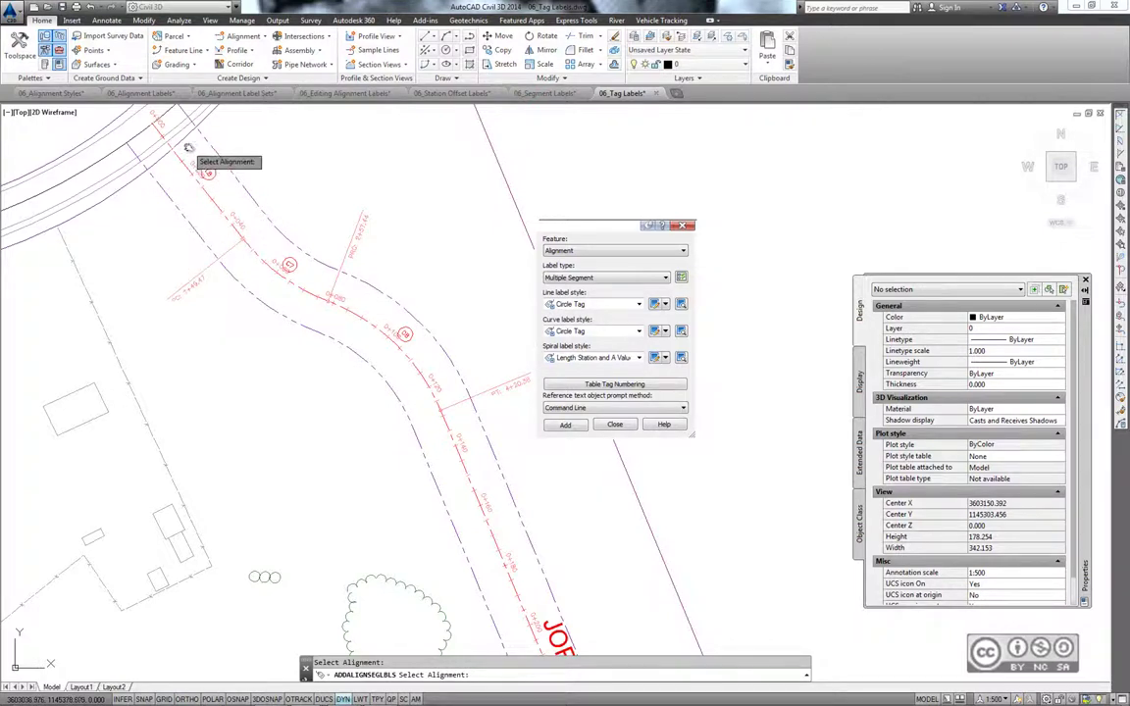
{"action": "scroll", "coordinate": [188, 147], "scroll_direction": "up", "scroll_amount": 2}
{"action": "scroll", "coordinate": [189, 146], "scroll_direction": "up", "scroll_amount": 1}
{"action": "scroll", "coordinate": [235, 156], "scroll_direction": "up", "scroll_amount": 1}
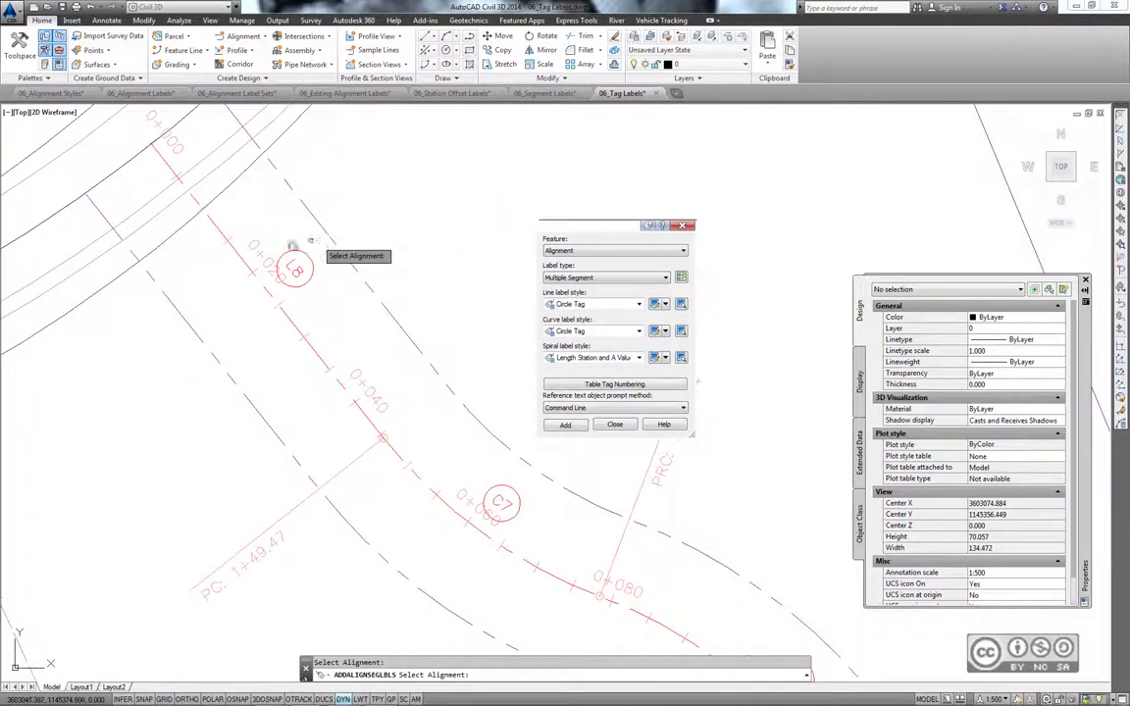
{"action": "middle_click_drag", "start_coordinate": [306, 283], "coordinate": [296, 298]}
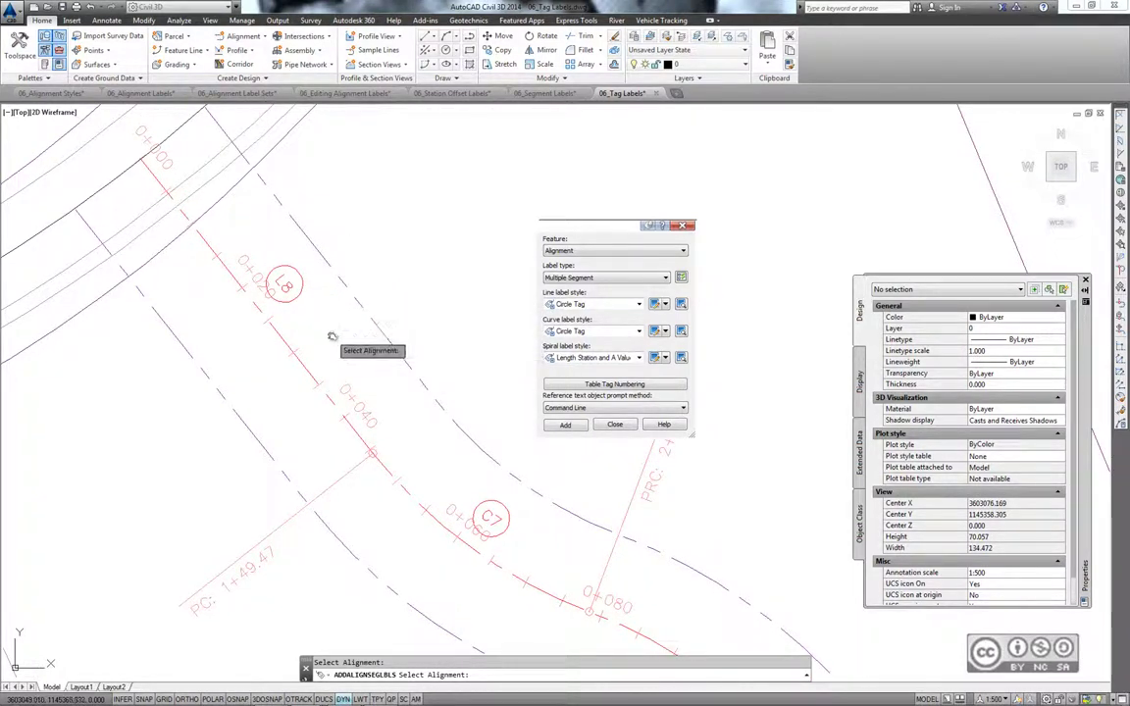
{"action": "middle_click_drag", "start_coordinate": [333, 334], "coordinate": [312, 308]}
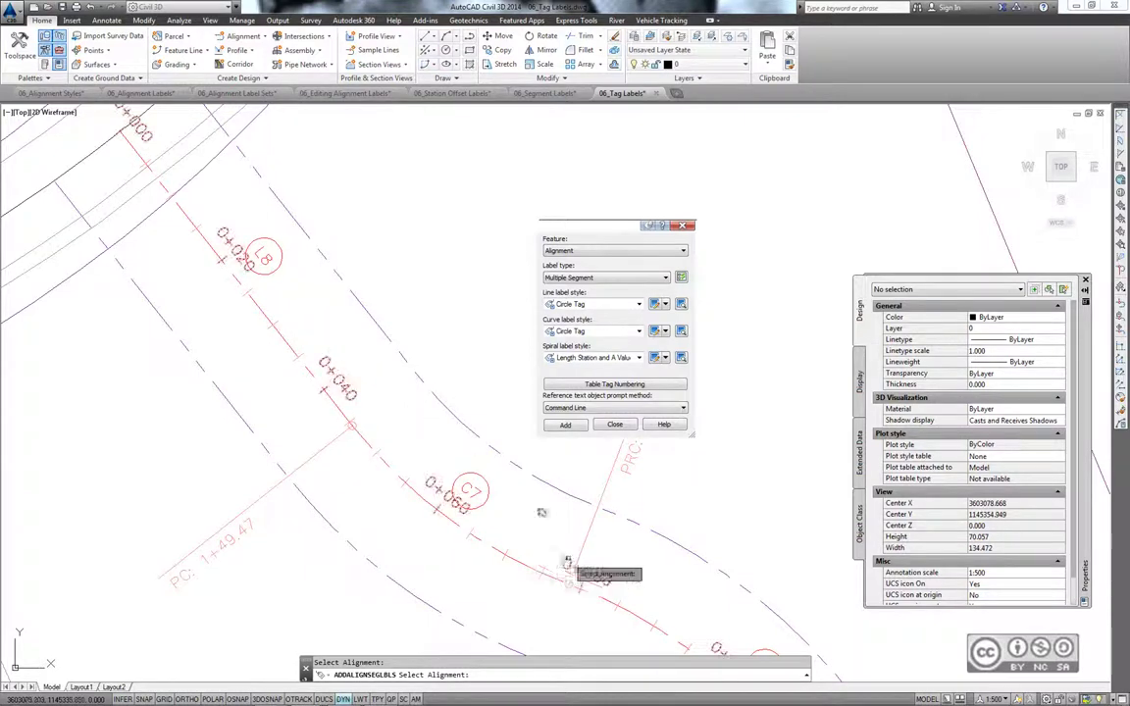
{"action": "middle_click_drag", "start_coordinate": [520, 482], "coordinate": [504, 457]}
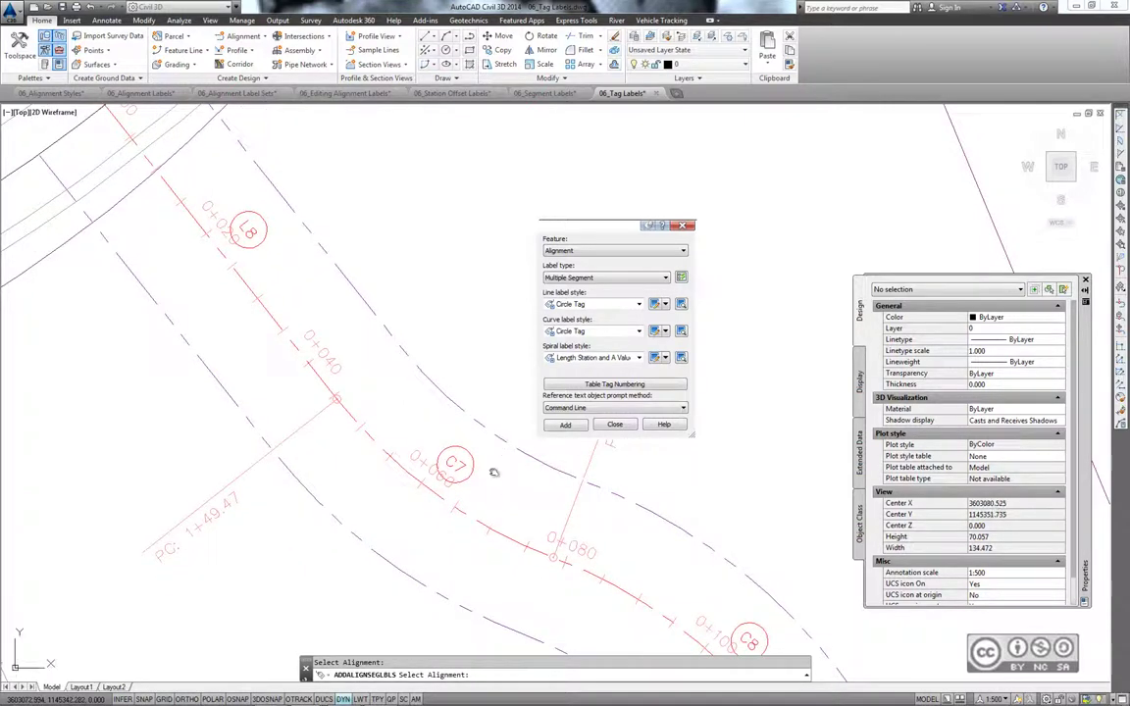
{"action": "scroll", "coordinate": [494, 473], "scroll_direction": "down", "scroll_amount": 1}
{"action": "scroll", "coordinate": [358, 361], "scroll_direction": "up", "scroll_amount": 1}
{"action": "scroll", "coordinate": [357, 361], "scroll_direction": "down", "scroll_amount": 1}
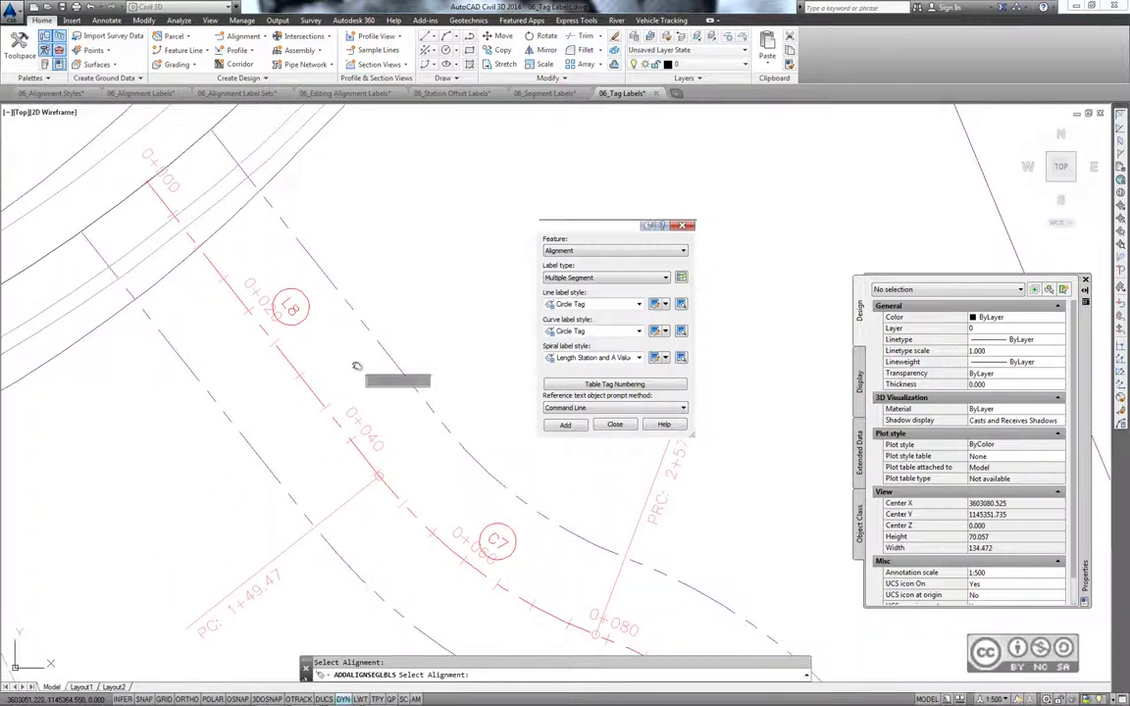
{"action": "scroll", "coordinate": [349, 367], "scroll_direction": "up", "scroll_amount": 1}
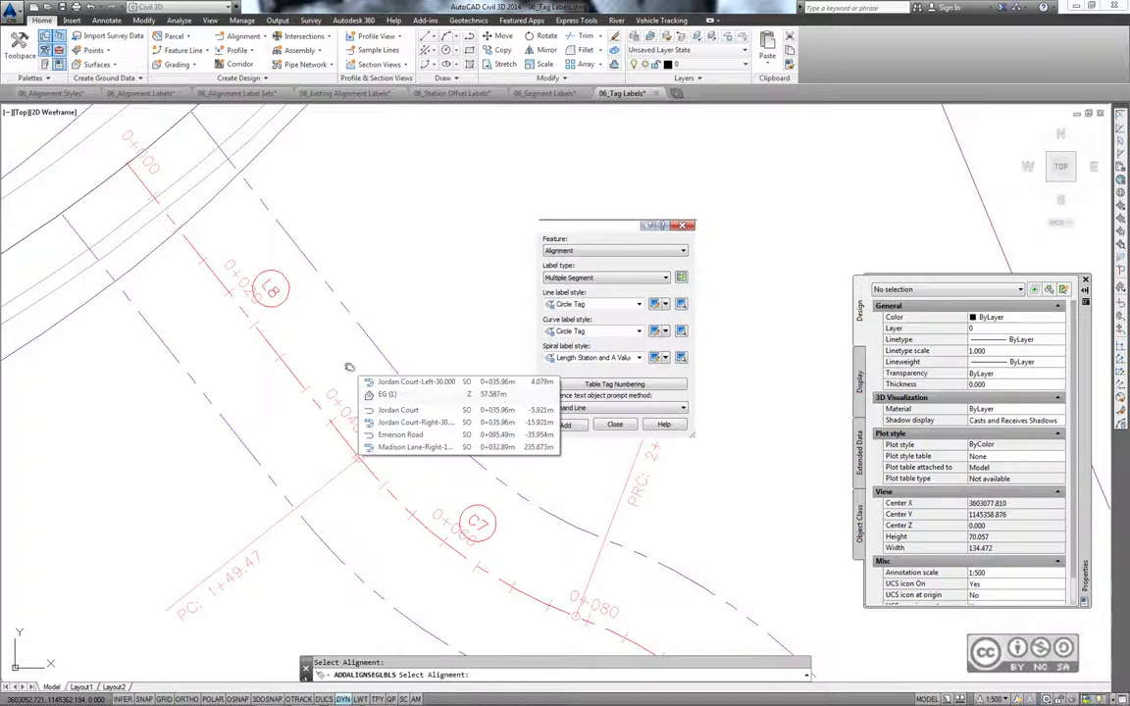
Retry picking Jordan Court among overlapping alignments, then end labelling and close the dialog
{"action": "key", "text": "Escape"}
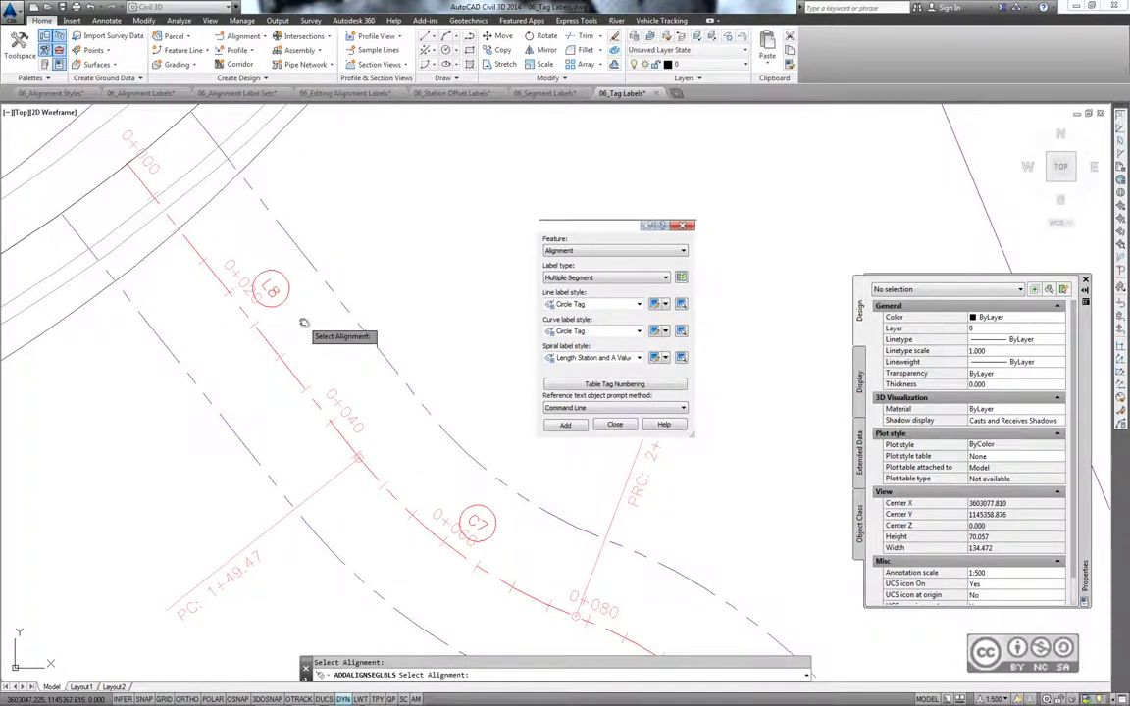
{"action": "left_click", "coordinate": [341, 346]}
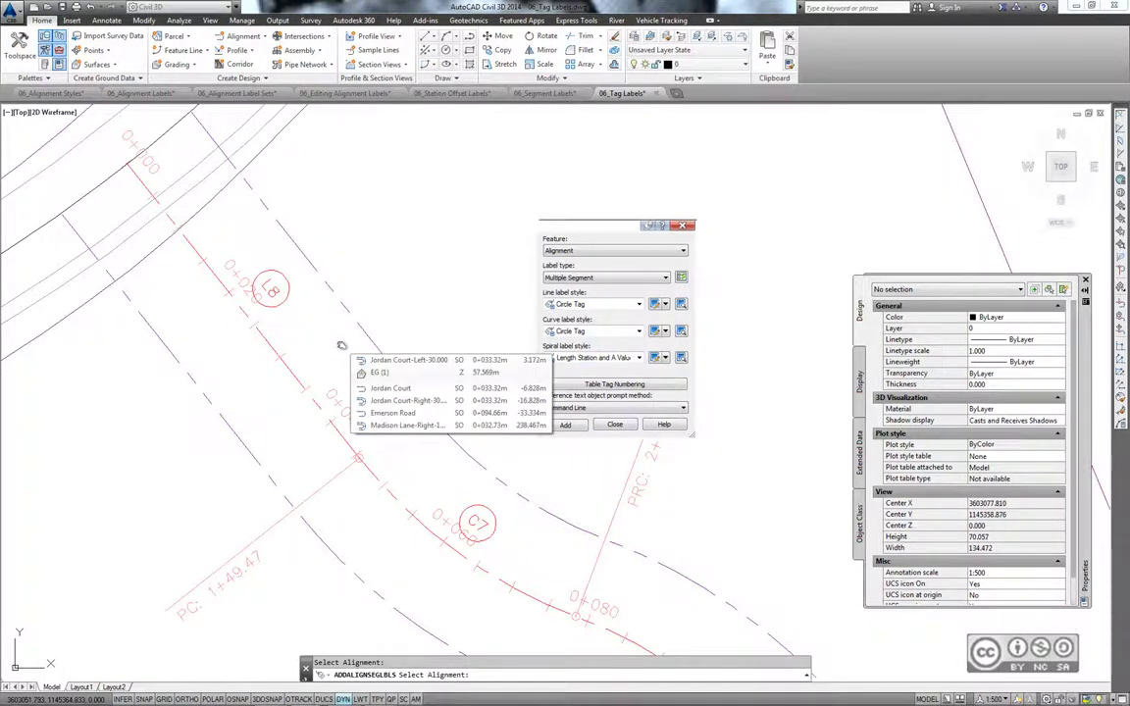
{"action": "key", "text": "Escape"}
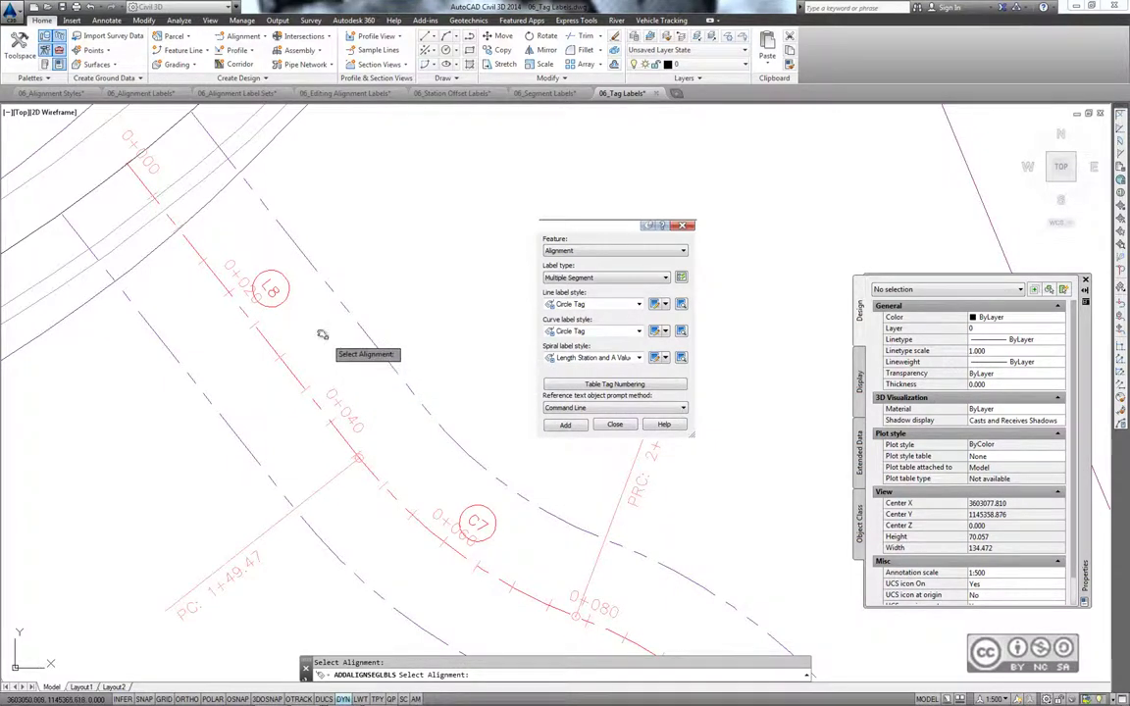
{"action": "left_click", "coordinate": [330, 336]}
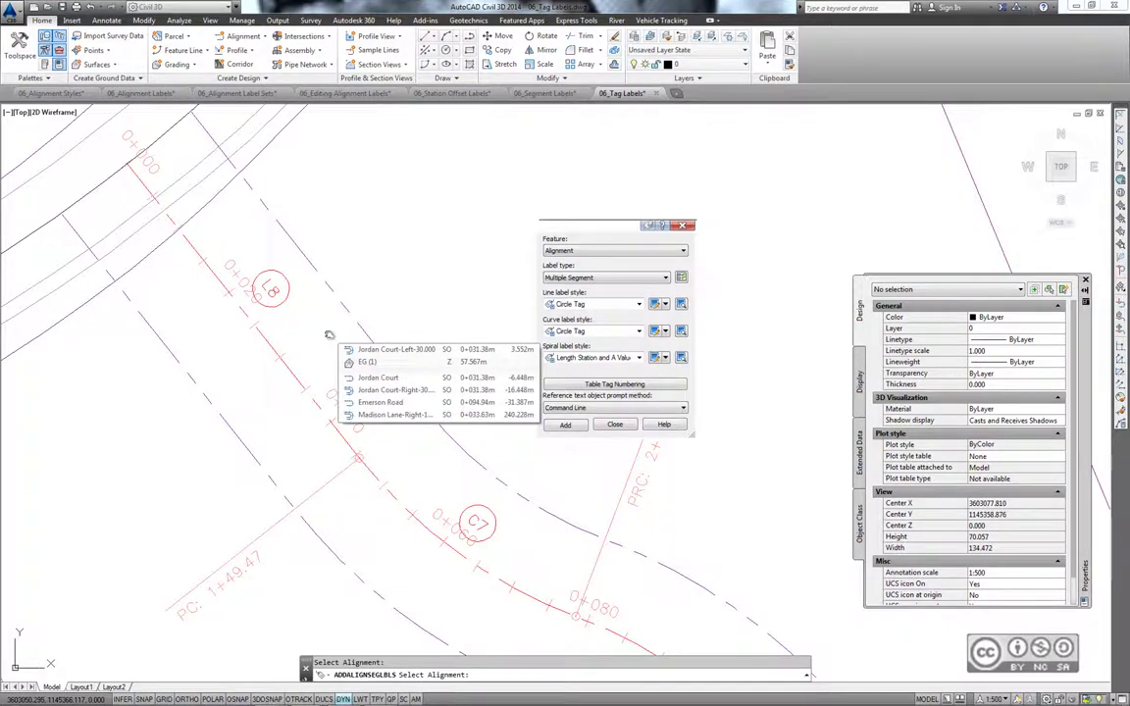
{"action": "key", "text": "Escape"}
{"action": "left_click", "coordinate": [618, 424]}
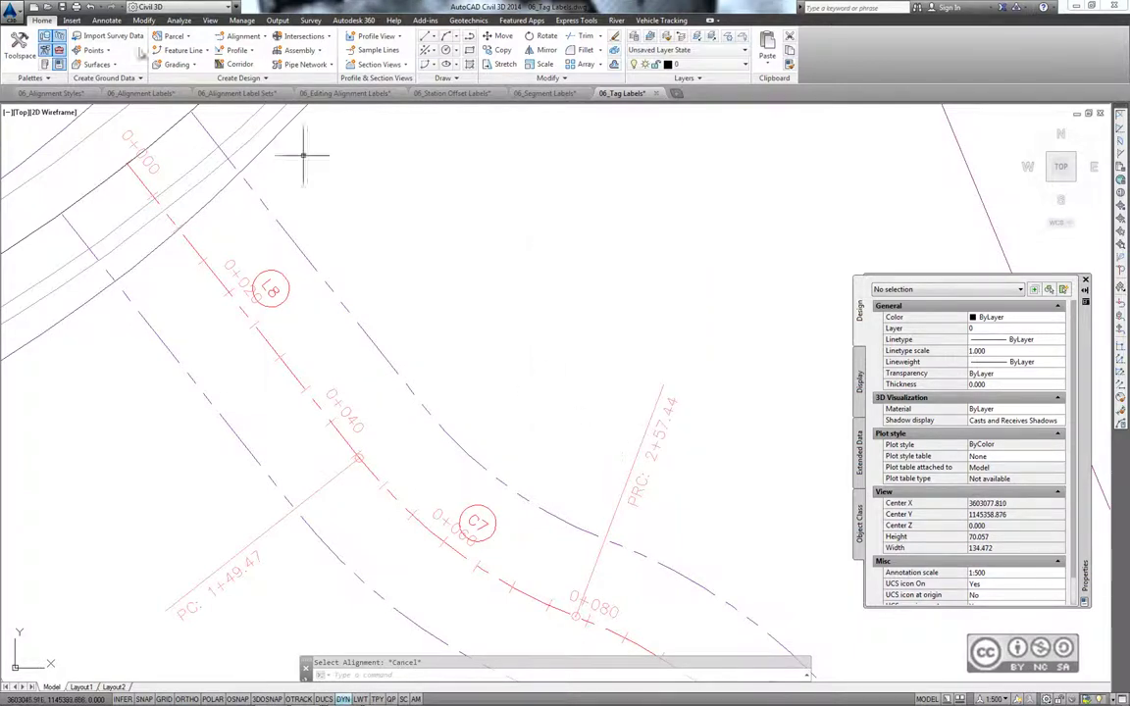
Open the 06_Renumber Tags drawing
{"action": "left_click", "coordinate": [49, 7]}
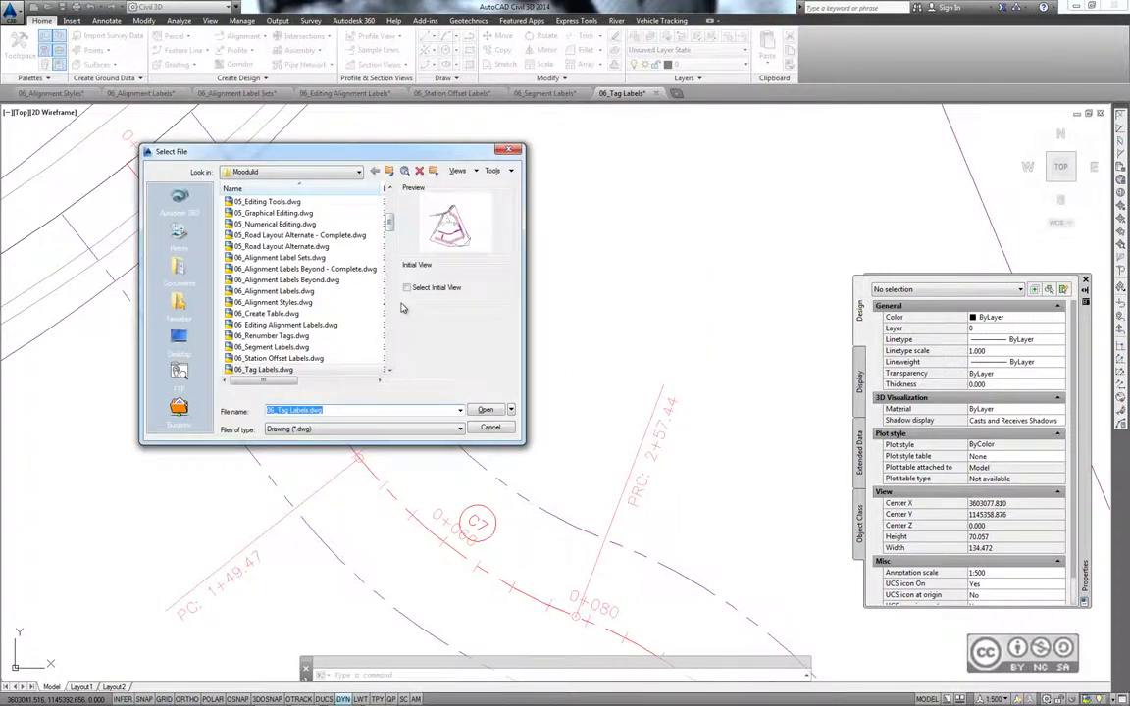
{"action": "left_click", "coordinate": [271, 336]}
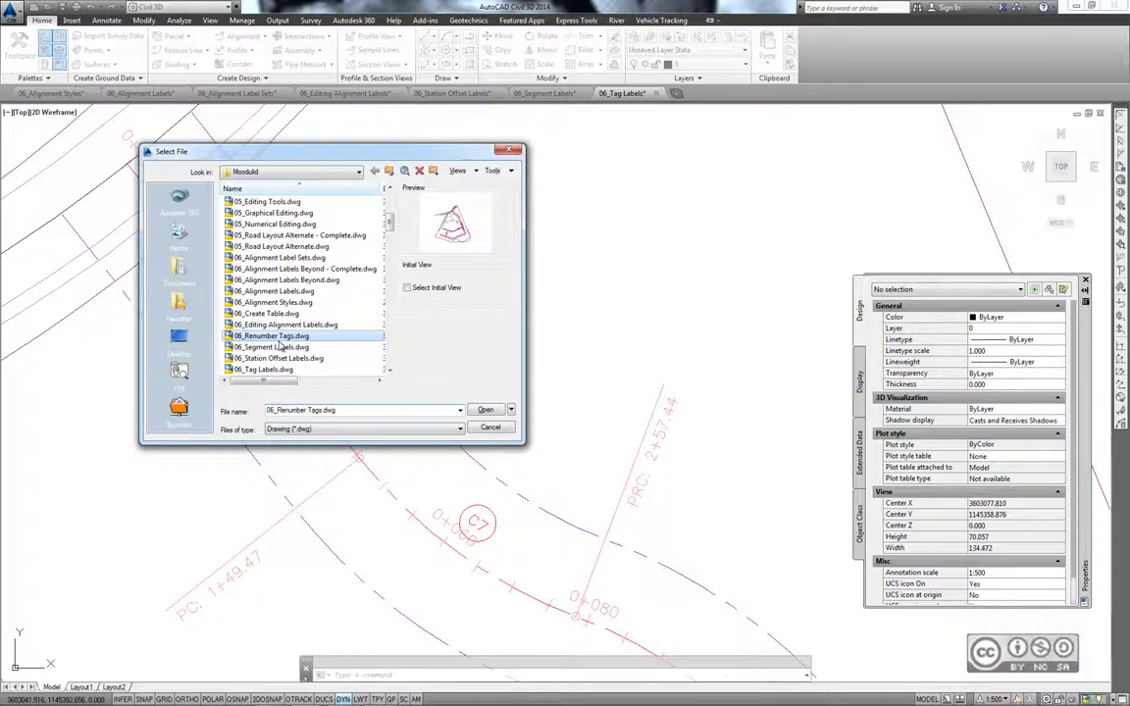
{"action": "left_click", "coordinate": [485, 410]}
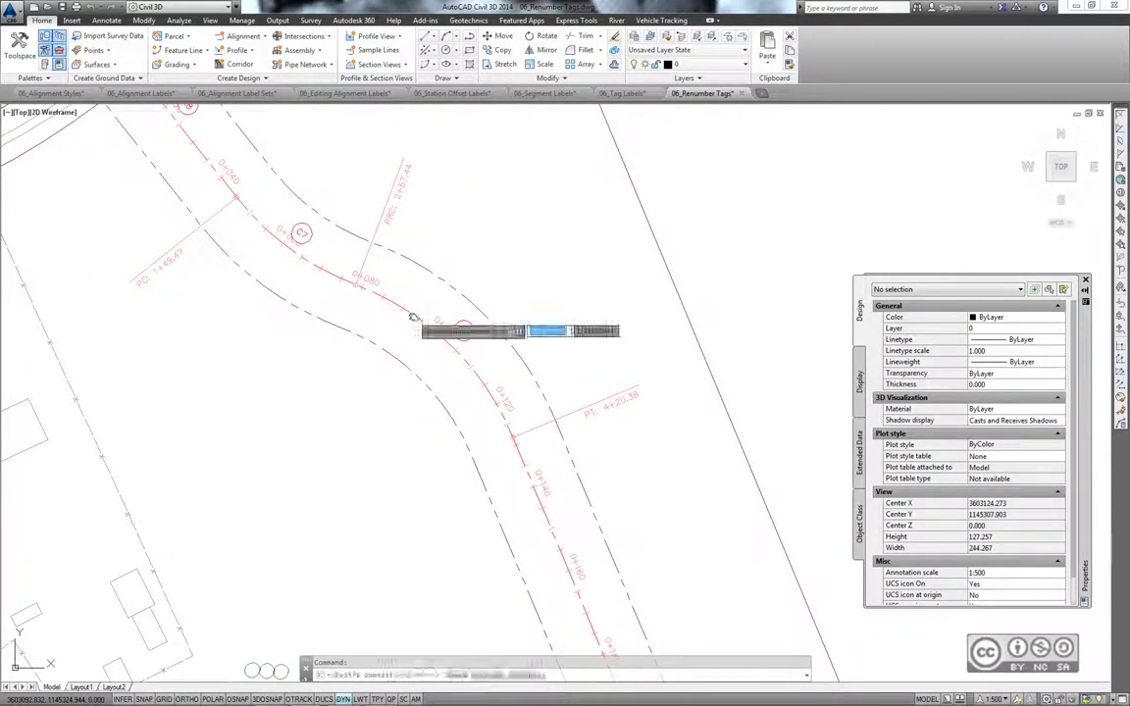
Renumber Jordan Court's tags, setting the curve starting number to 1 in Settings
{"action": "left_click", "coordinate": [413, 317]}
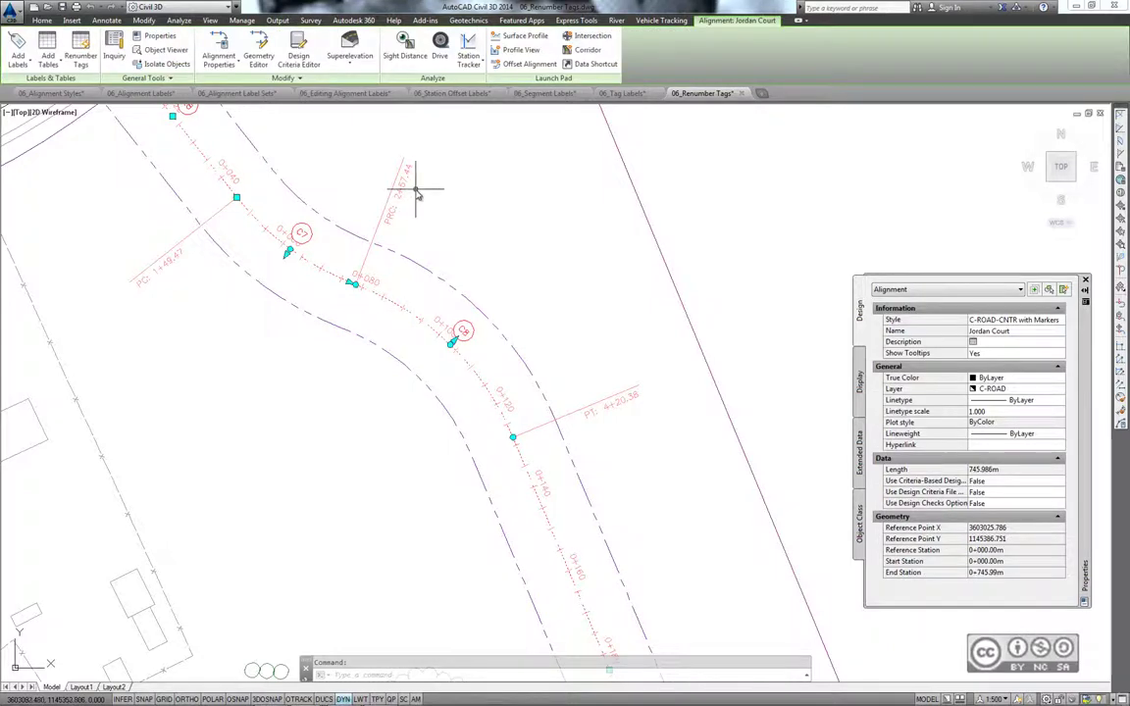
{"action": "left_click", "coordinate": [83, 53]}
{"action": "type", "text": "s"}
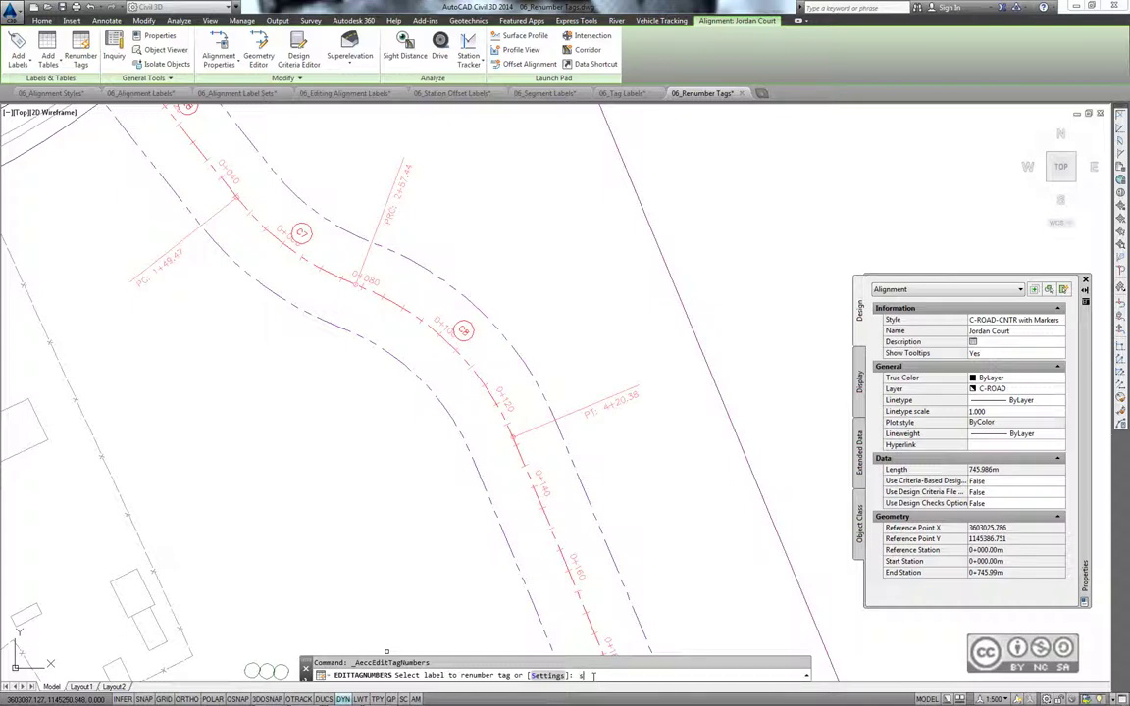
{"action": "key", "text": "Return"}
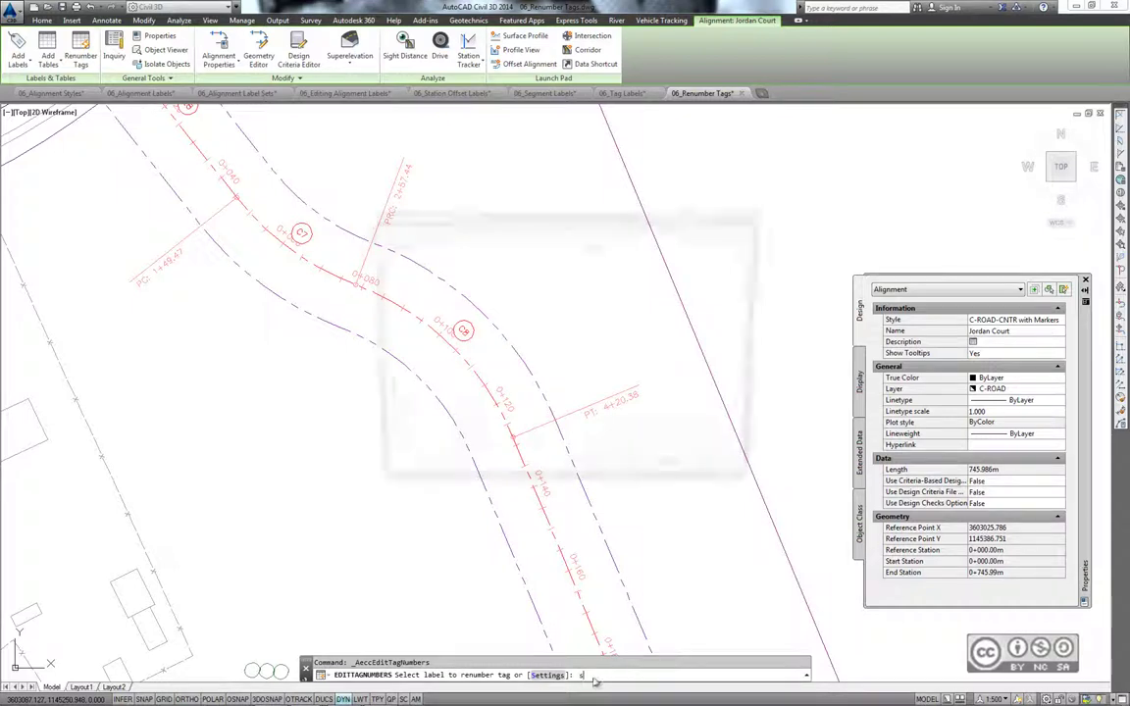
{"action": "left_click", "coordinate": [595, 267]}
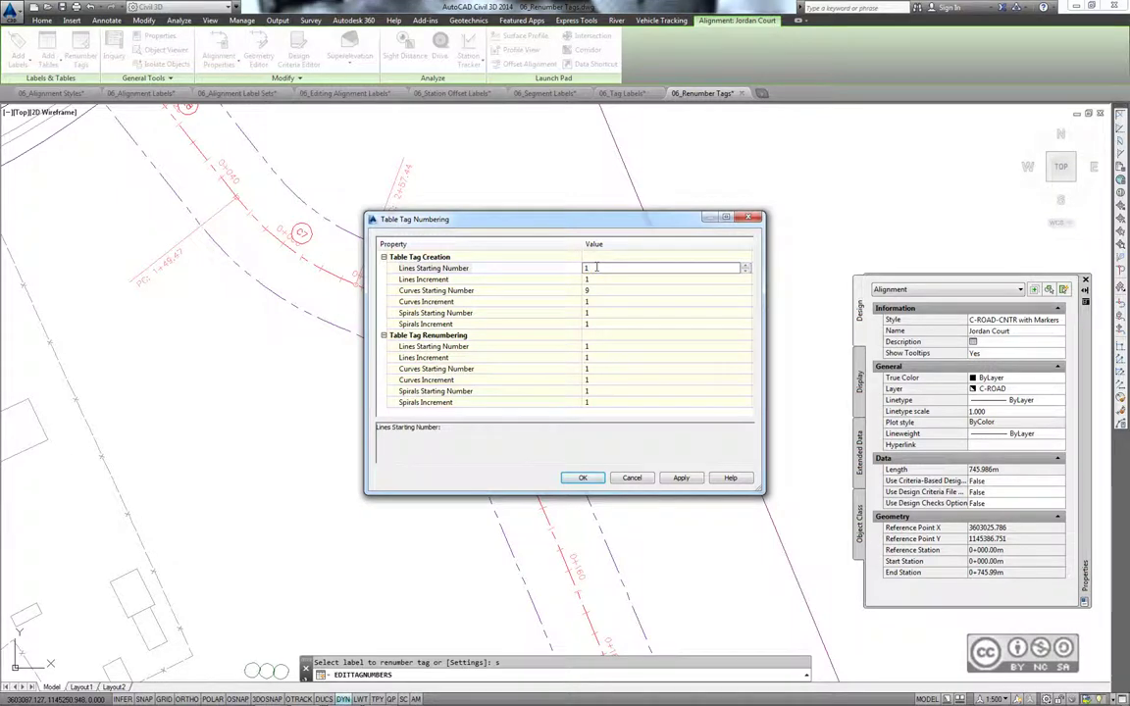
{"action": "double_click", "coordinate": [595, 267]}
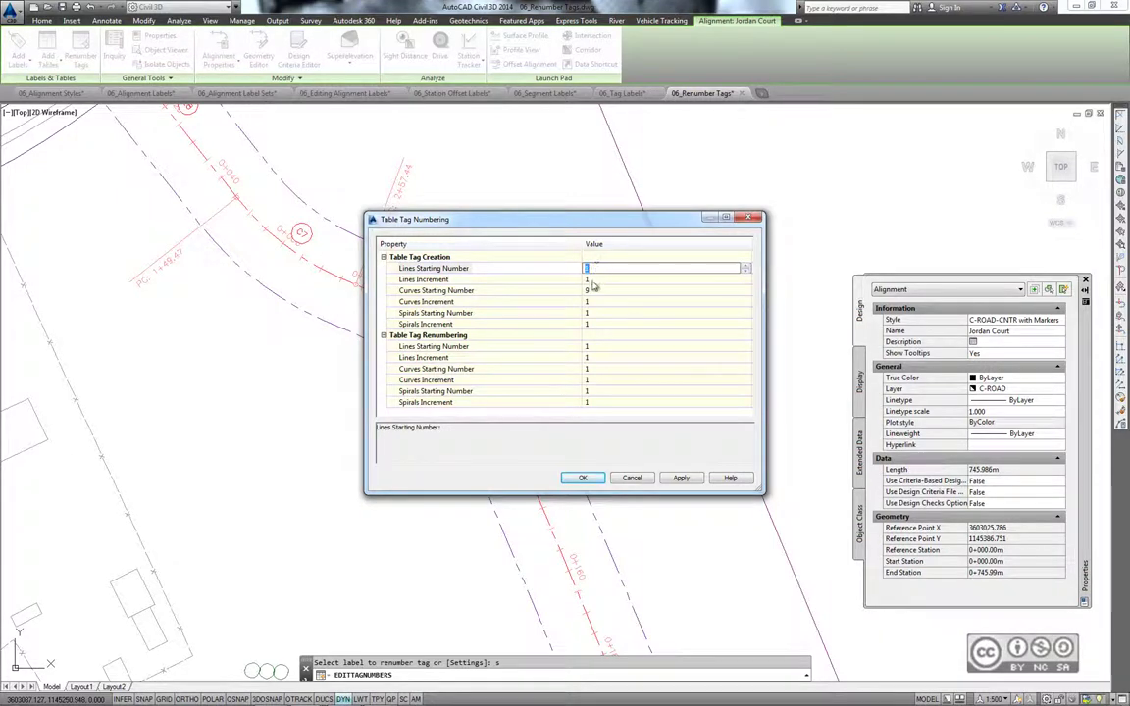
{"action": "left_click", "coordinate": [582, 478]}
{"action": "scroll", "coordinate": [403, 318], "scroll_direction": "up", "scroll_amount": 2}
{"action": "scroll", "coordinate": [406, 322], "scroll_direction": "up", "scroll_amount": 2}
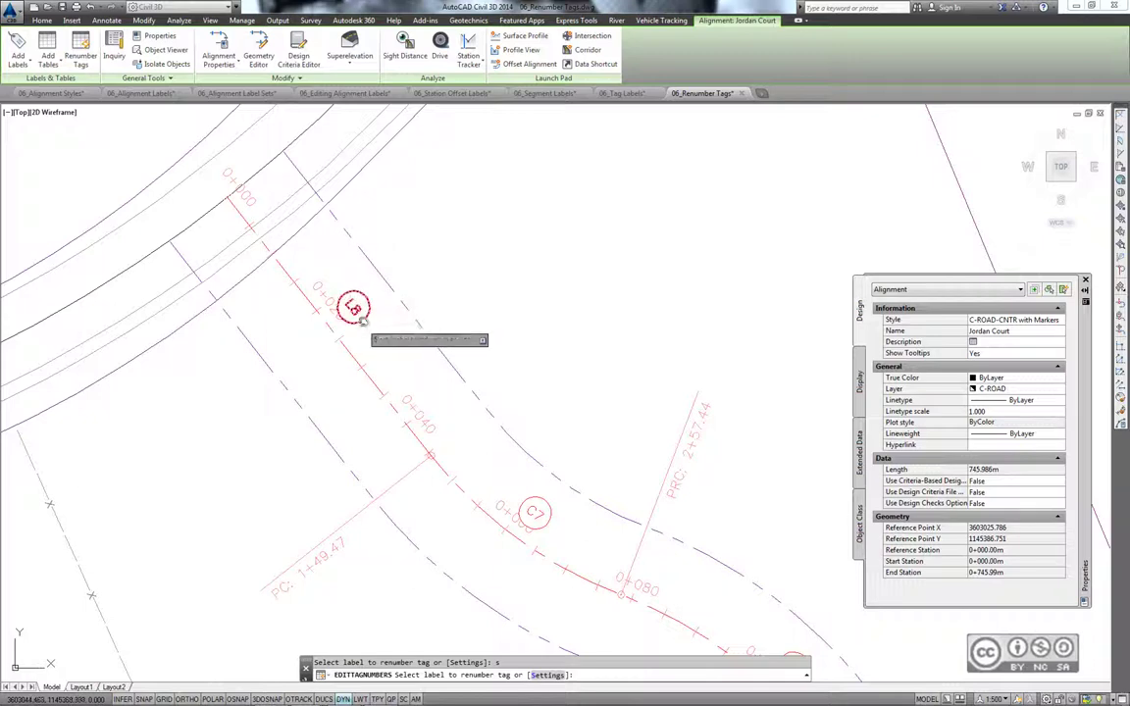
Work along Jordan Court from stations 0+100 past C6 to L7, then end EDITTAGNUMBERS
{"action": "middle_click_drag", "start_coordinate": [361, 312], "coordinate": [356, 148]}
{"action": "middle_click_drag", "start_coordinate": [640, 498], "coordinate": [517, 278]}
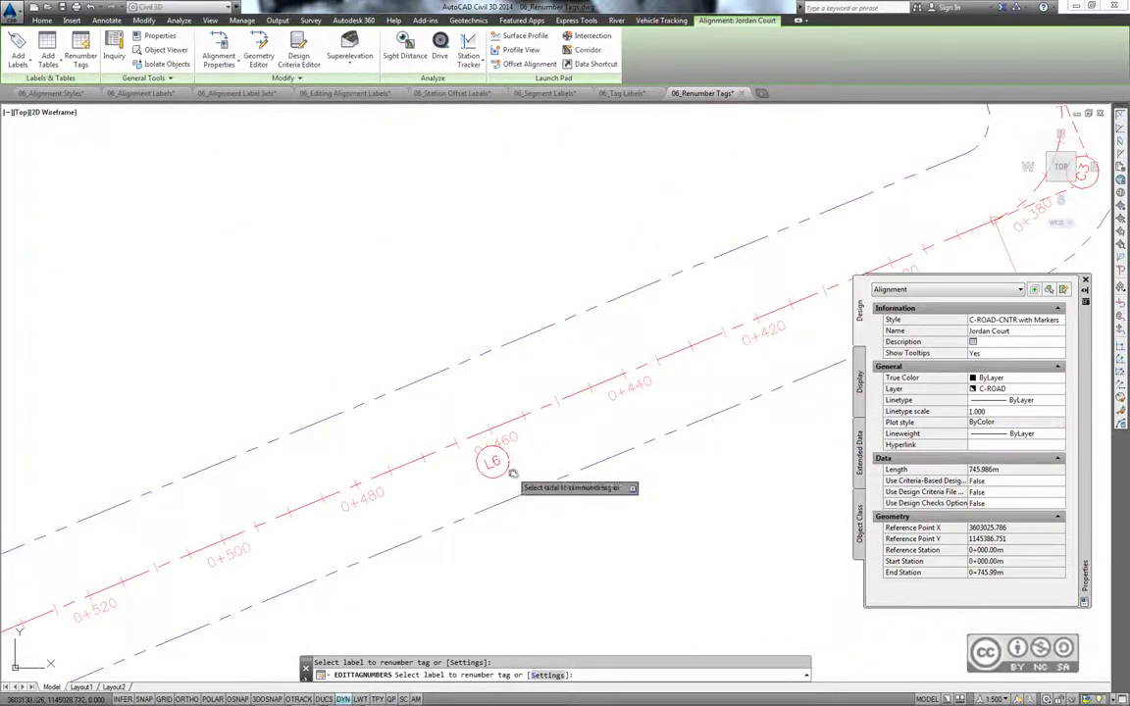
{"action": "middle_click_drag", "start_coordinate": [512, 473], "coordinate": [699, 339]}
{"action": "middle_click_drag", "start_coordinate": [533, 411], "coordinate": [575, 348]}
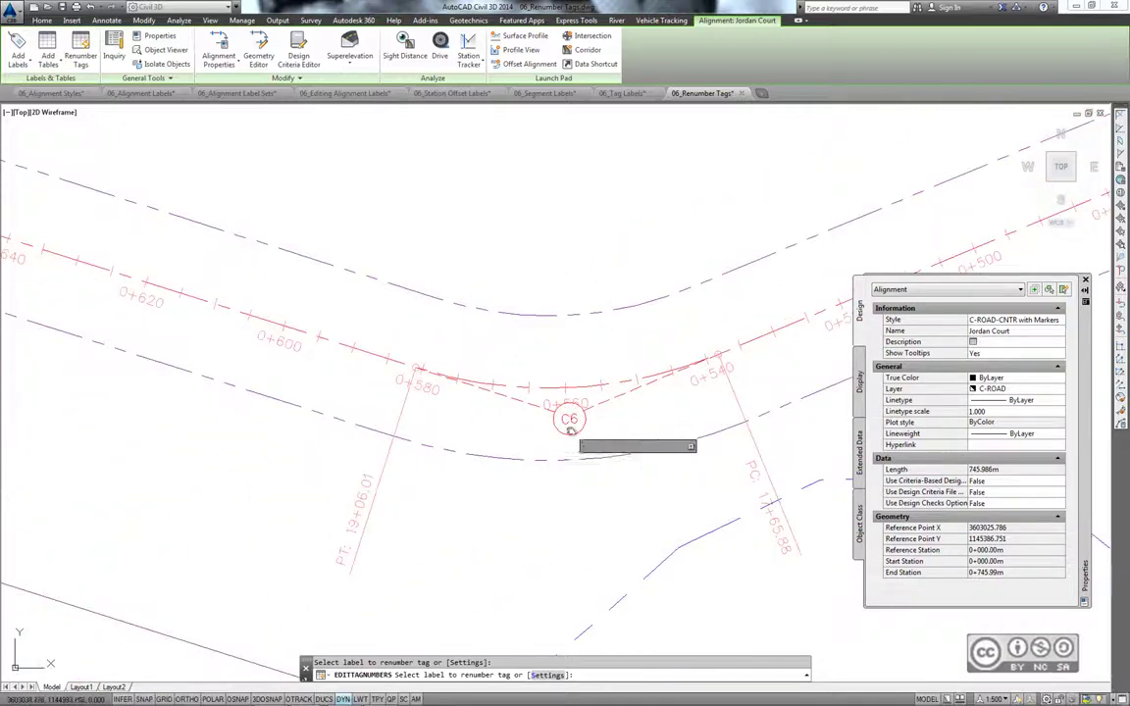
{"action": "middle_click_drag", "start_coordinate": [278, 345], "coordinate": [529, 413]}
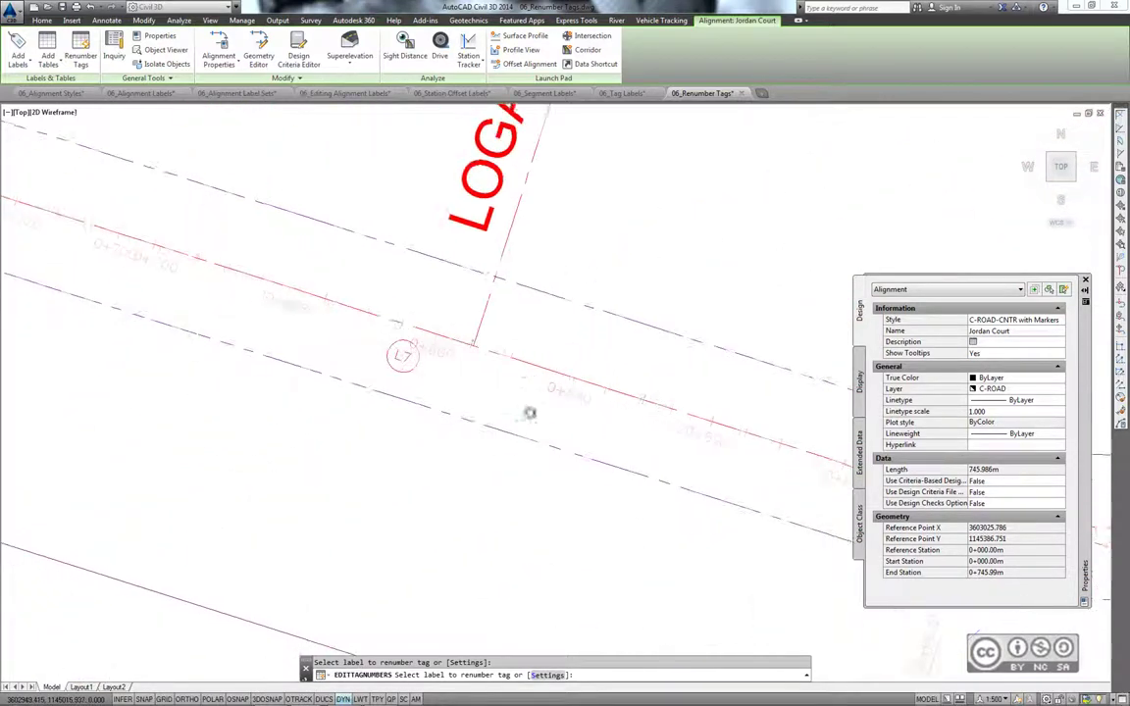
{"action": "key", "text": "Escape"}
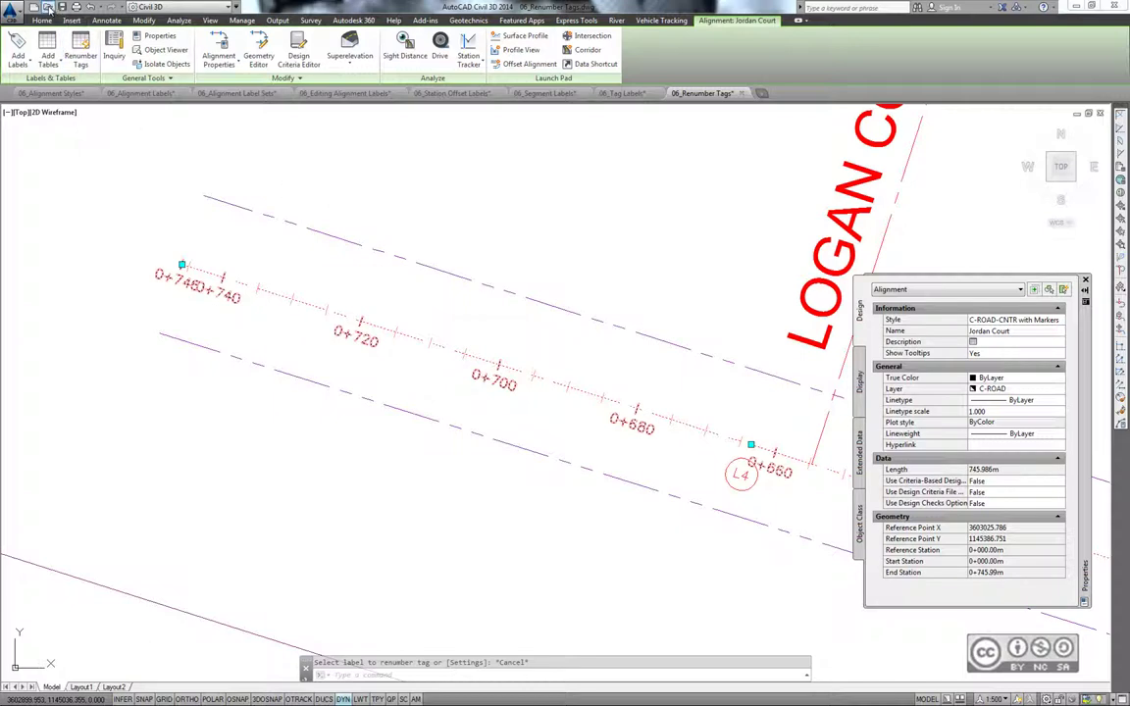
Open 06_Create Table.dwg and show the Add Tables options for the Jordan Court alignment
{"action": "left_click", "coordinate": [48, 8]}
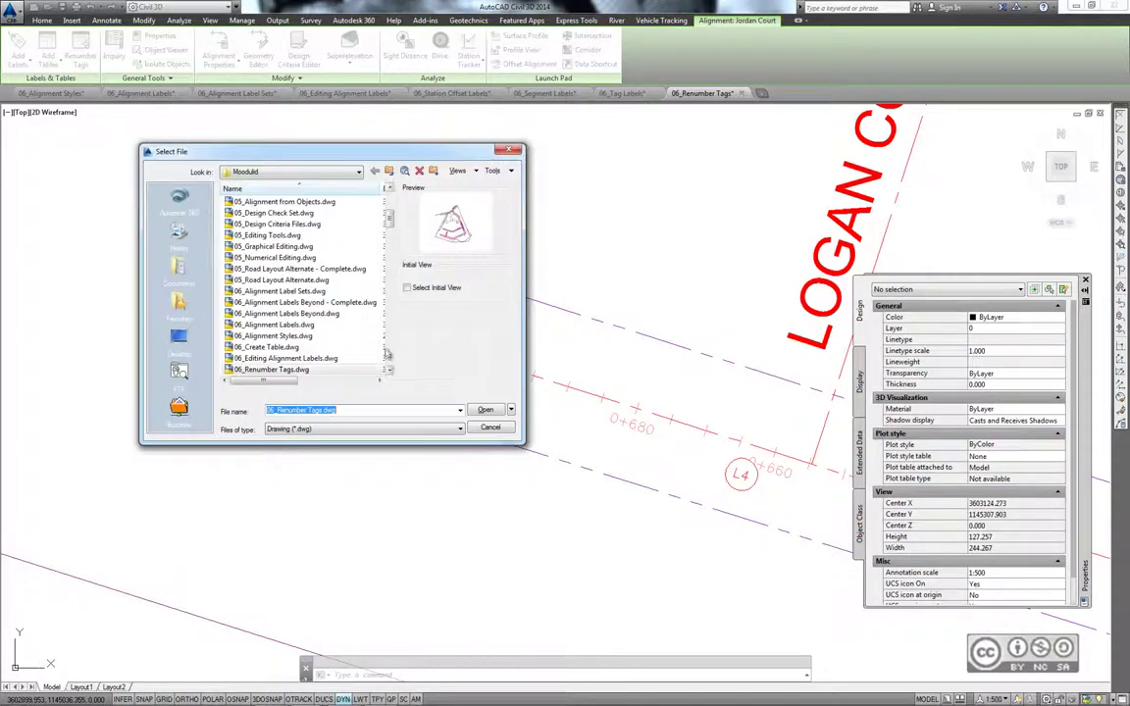
{"action": "left_click", "coordinate": [285, 347]}
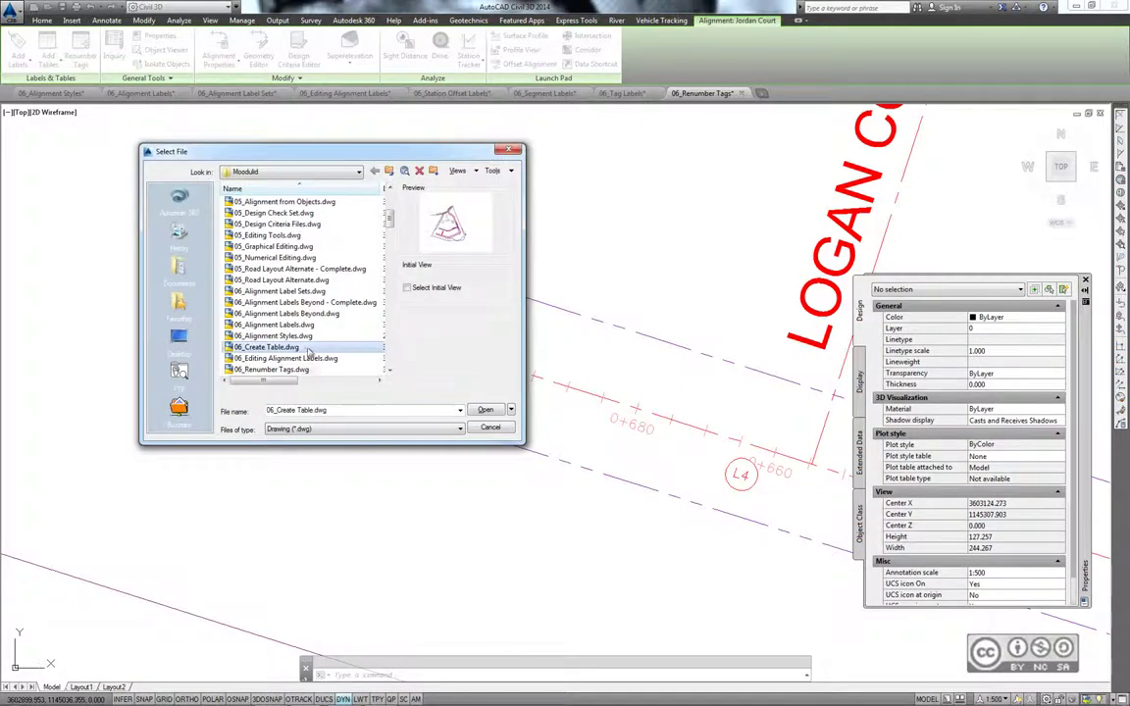
{"action": "left_click", "coordinate": [485, 411]}
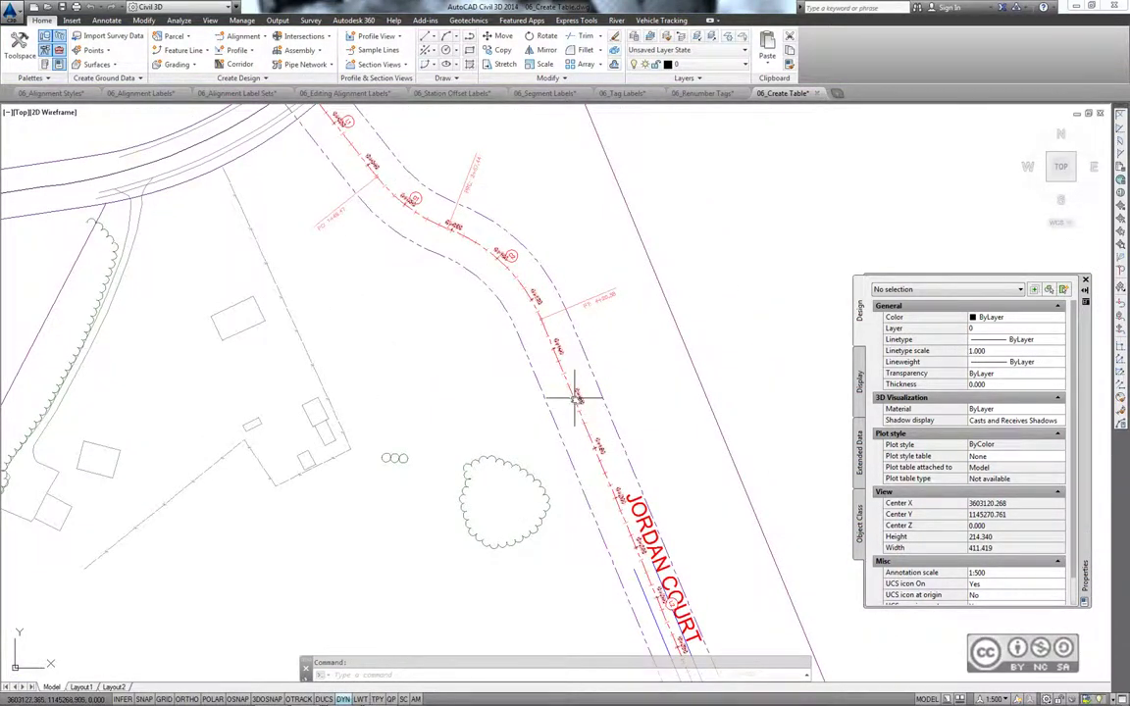
{"action": "left_click", "coordinate": [575, 398]}
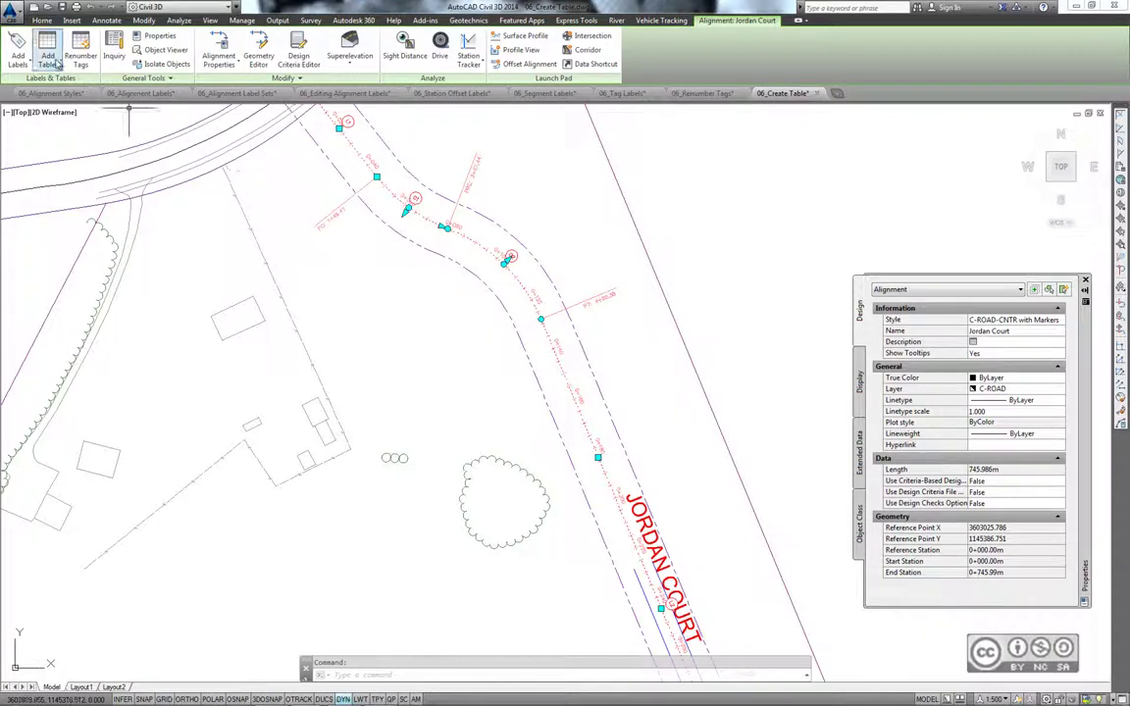
{"action": "left_click", "coordinate": [55, 63]}
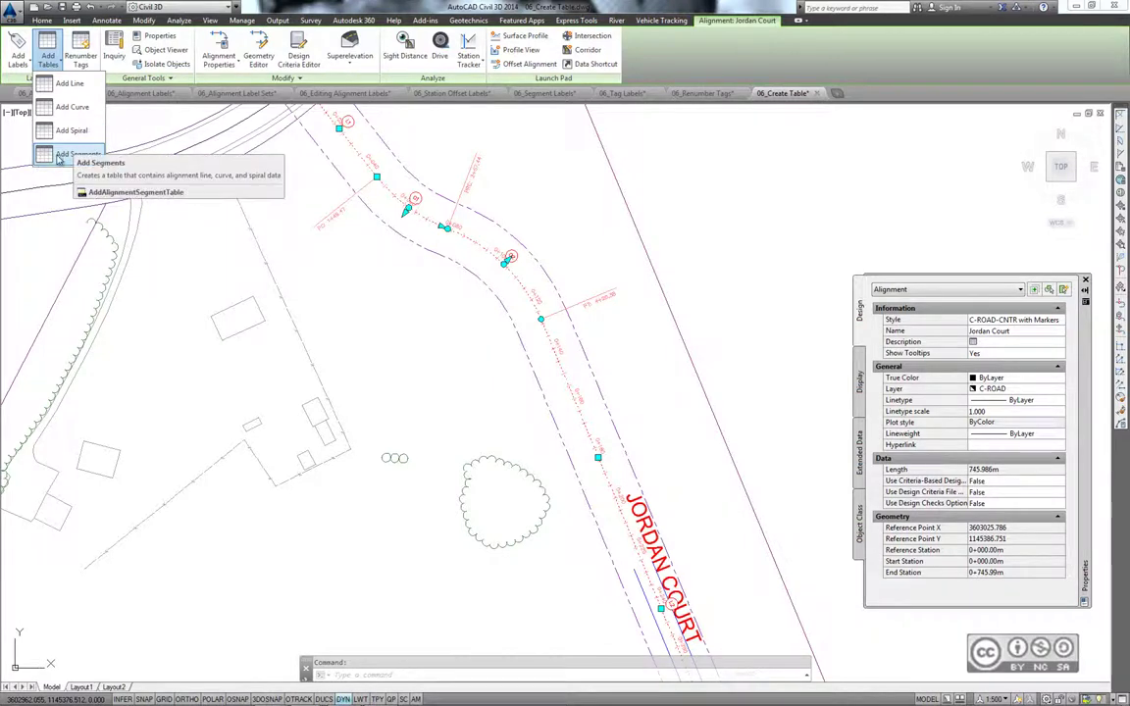
Create a segment table by label style, applying the curve and line Circle Tag labels
{"action": "left_click", "coordinate": [58, 159]}
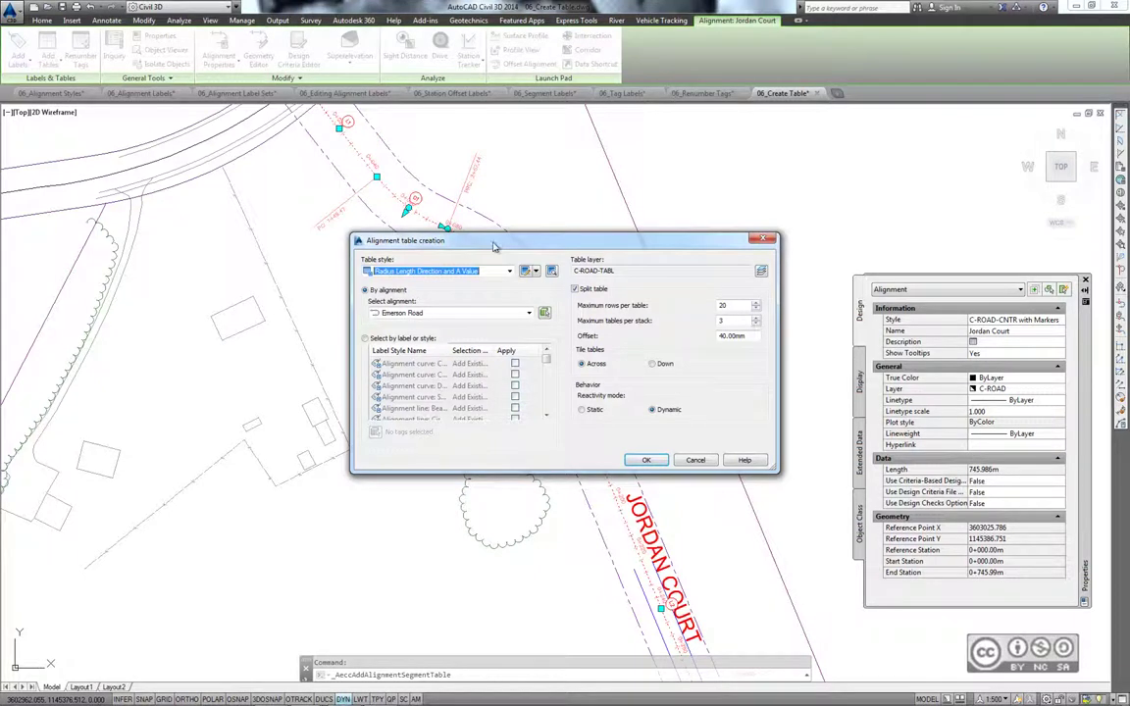
{"action": "left_click", "coordinate": [365, 338]}
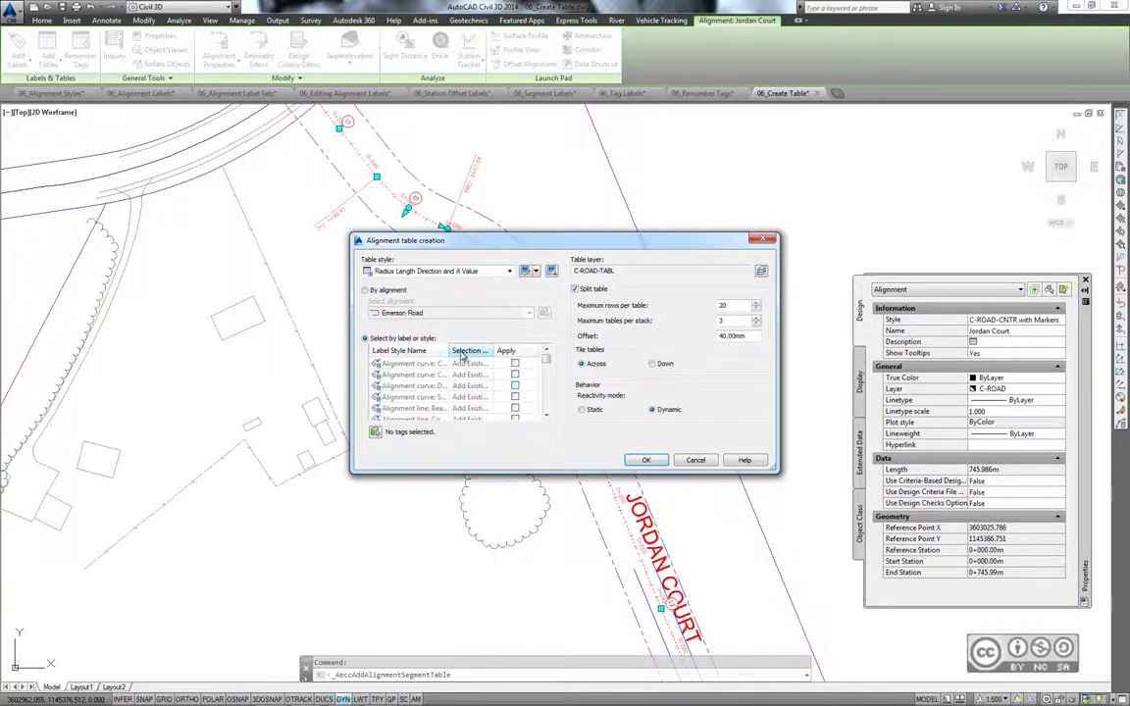
{"action": "left_click_drag", "start_coordinate": [446, 350], "coordinate": [527, 350]}
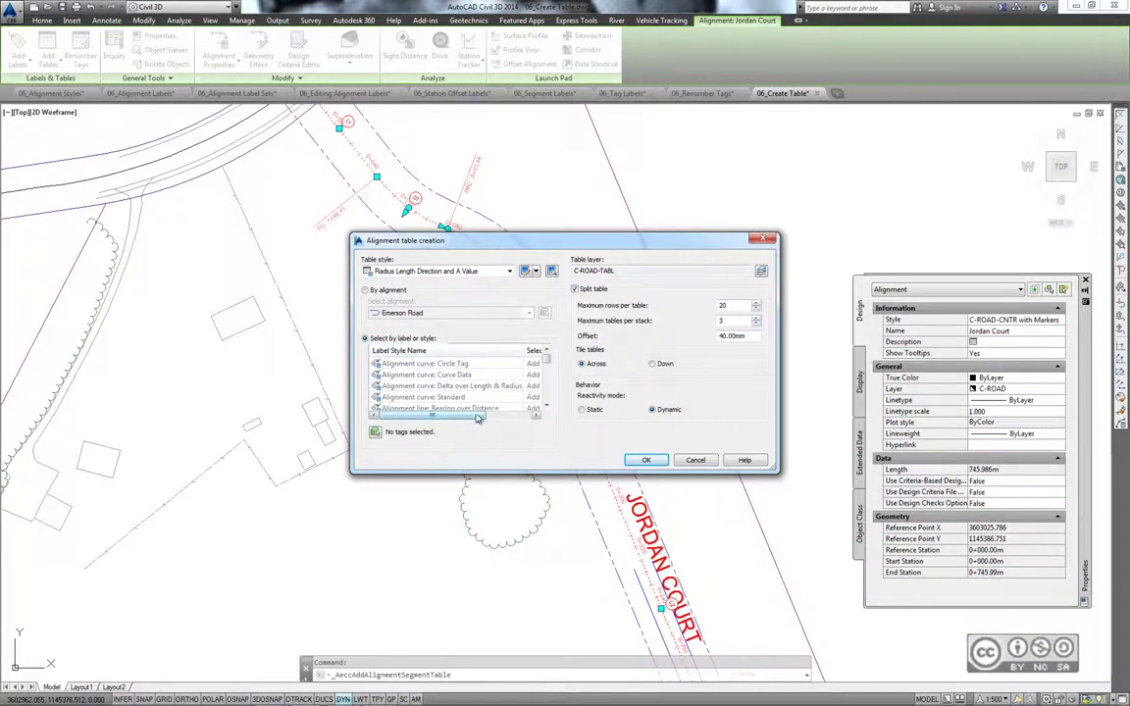
{"action": "mouse_move", "coordinate": [429, 420]}
{"action": "left_mouse_down"}
{"action": "mouse_move", "coordinate": [493, 419]}
{"action": "mouse_move", "coordinate": [444, 420]}
{"action": "left_mouse_up"}
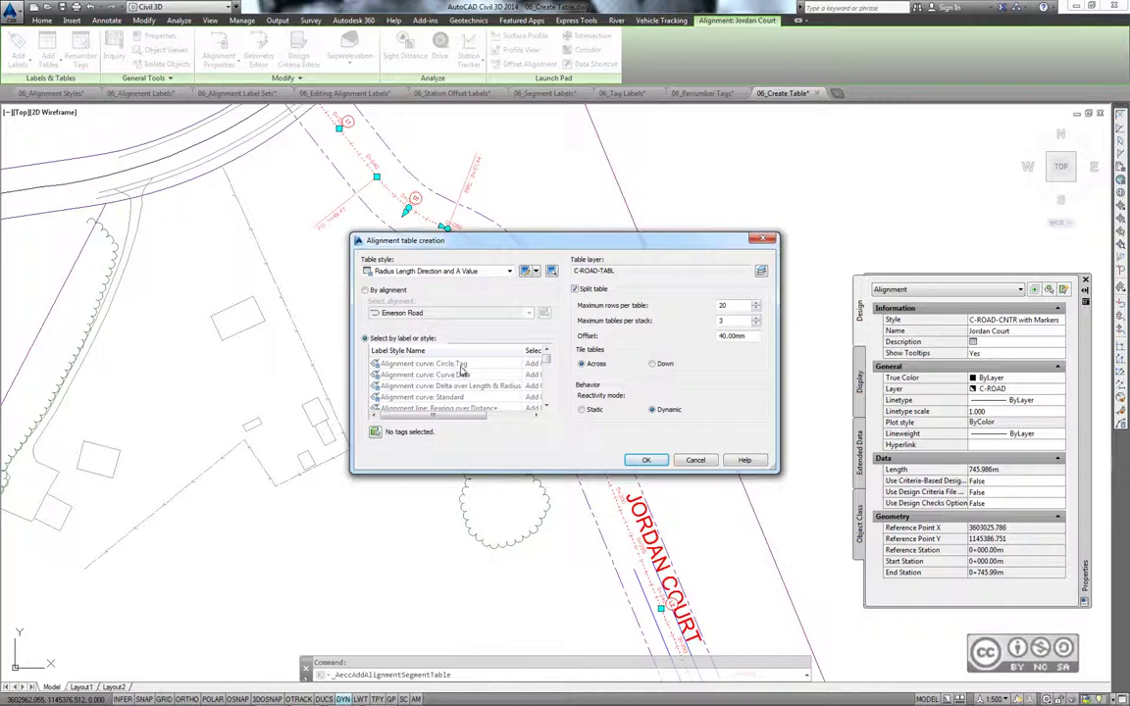
{"action": "scroll", "coordinate": [462, 369], "scroll_direction": "right", "scroll_amount": 3}
{"action": "left_click", "coordinate": [517, 363]}
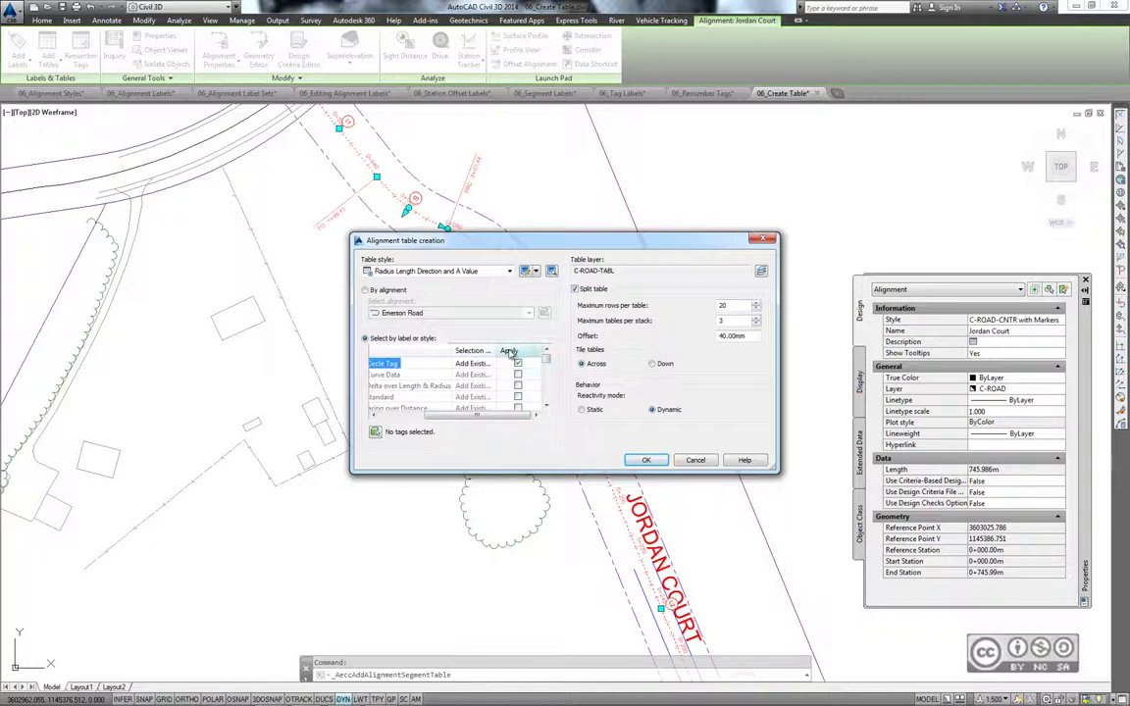
{"action": "scroll", "coordinate": [536, 413], "scroll_direction": "left", "scroll_amount": 3}
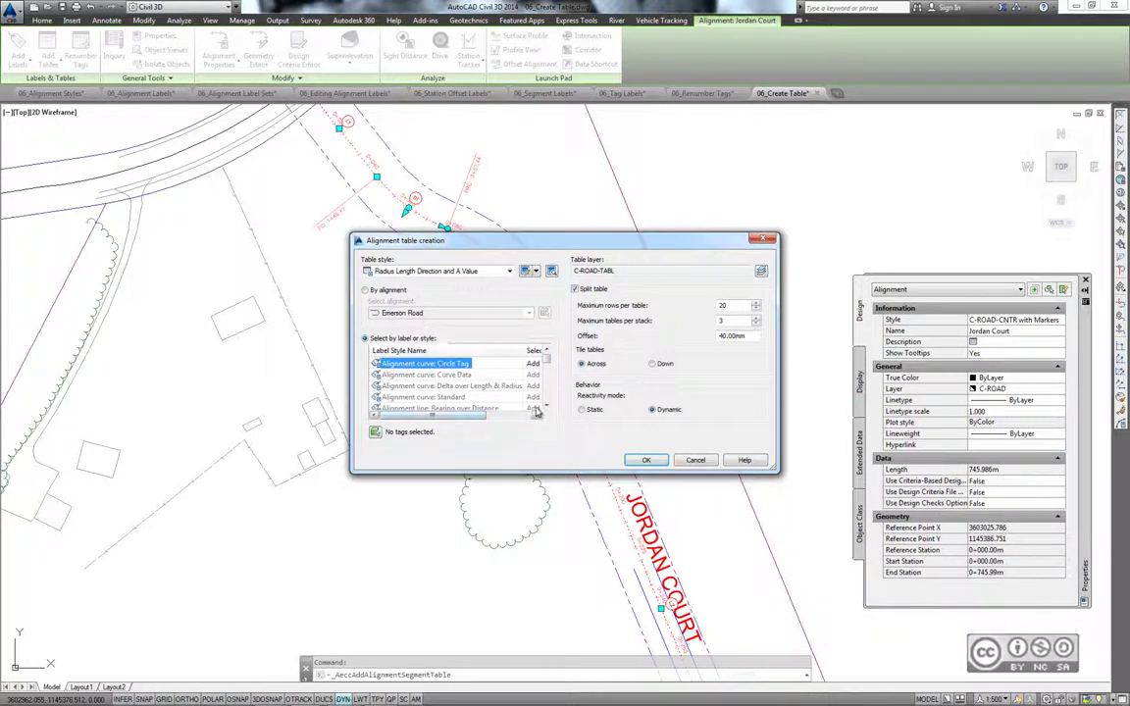
{"action": "scroll", "coordinate": [407, 369], "scroll_direction": "down", "scroll_amount": 1}
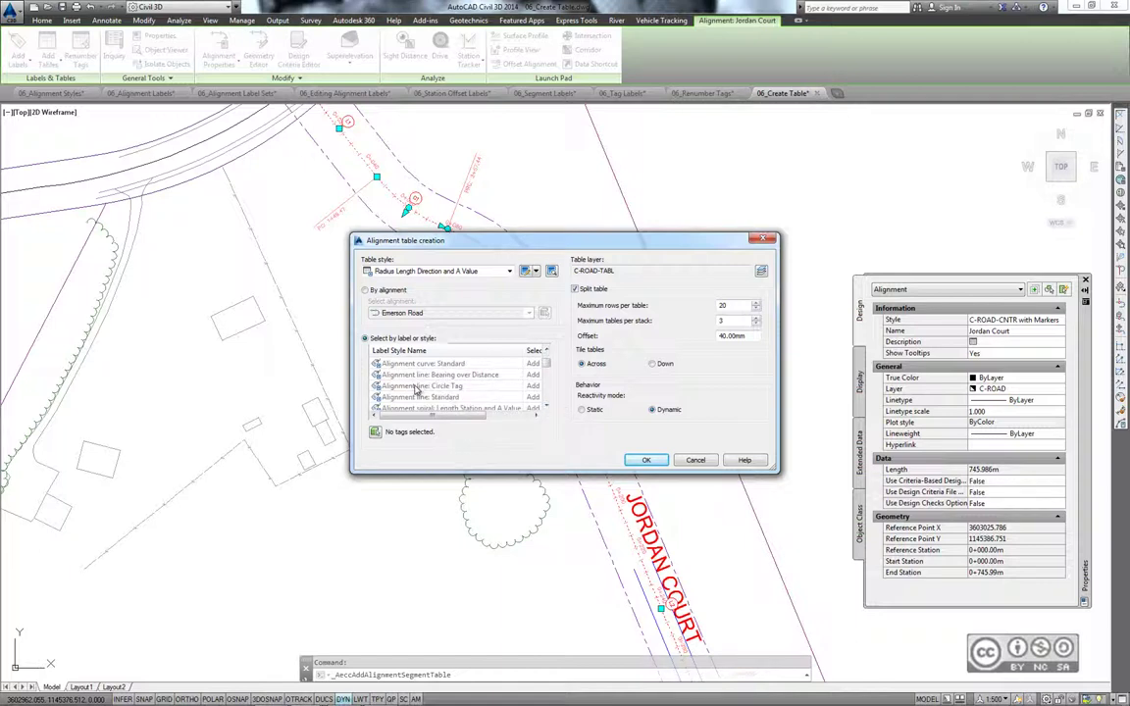
{"action": "left_click", "coordinate": [417, 386]}
{"action": "scroll", "coordinate": [417, 383], "scroll_direction": "right", "scroll_amount": 3}
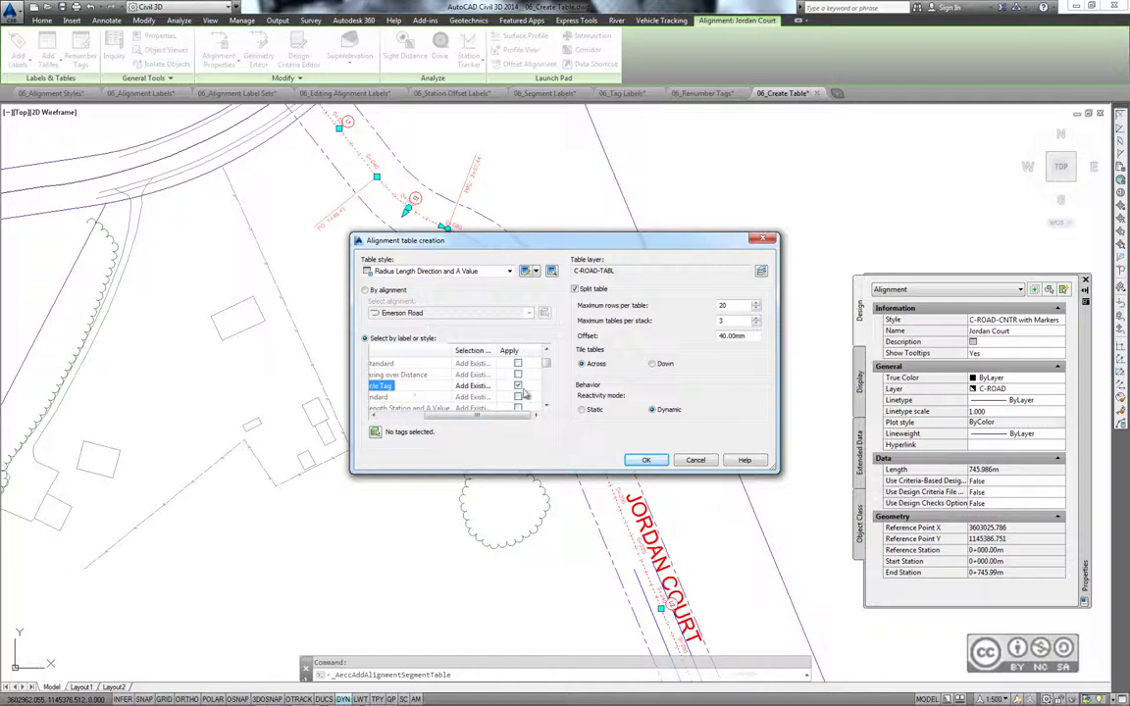
Confirm the table settings and set the table's upper-left corner in open space beside Jordan Court
{"action": "left_click", "coordinate": [648, 462]}
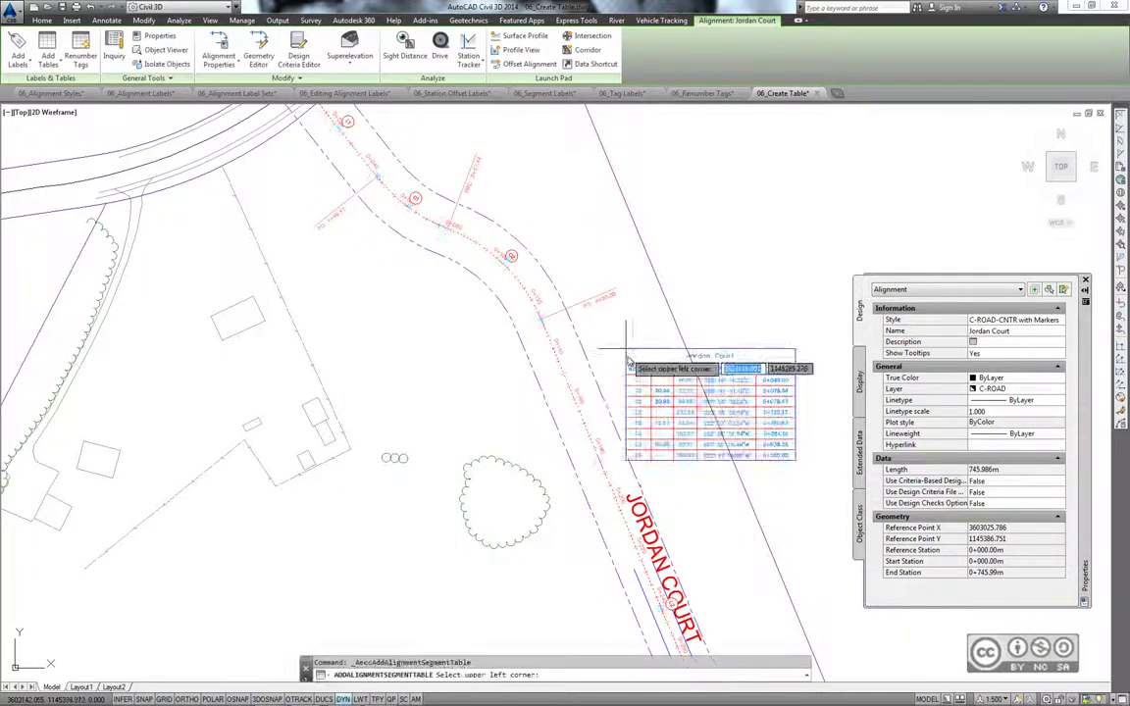
{"action": "middle_click_drag", "start_coordinate": [695, 192], "coordinate": [537, 312]}
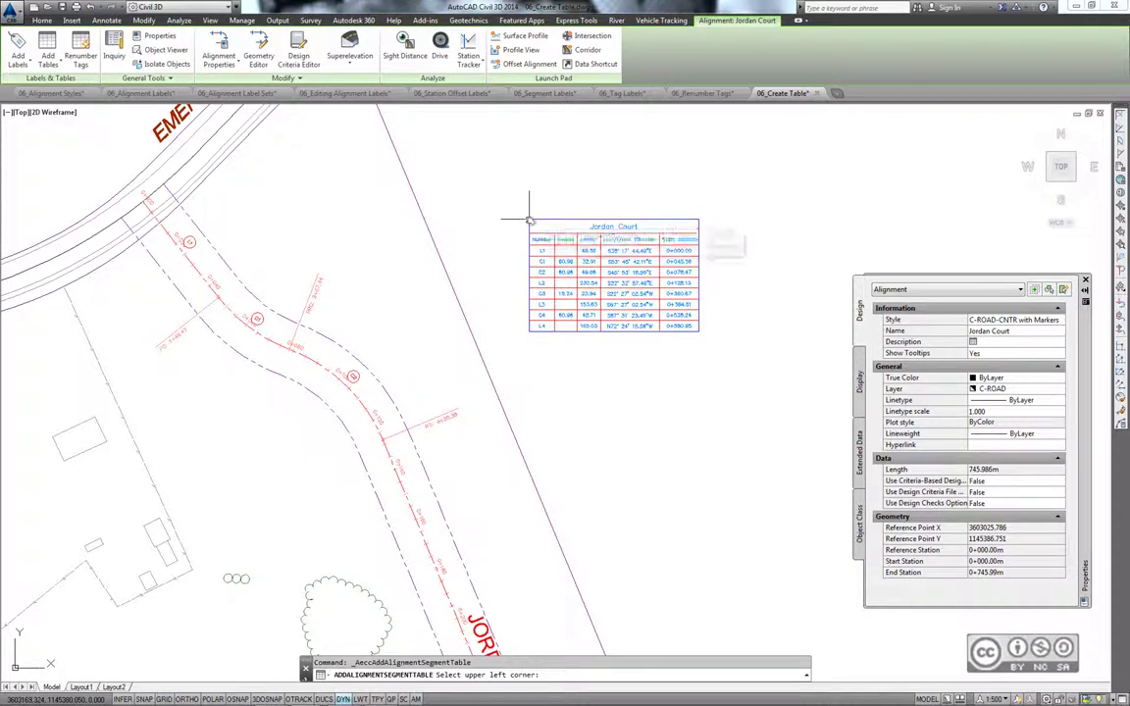
{"action": "left_click", "coordinate": [538, 224]}
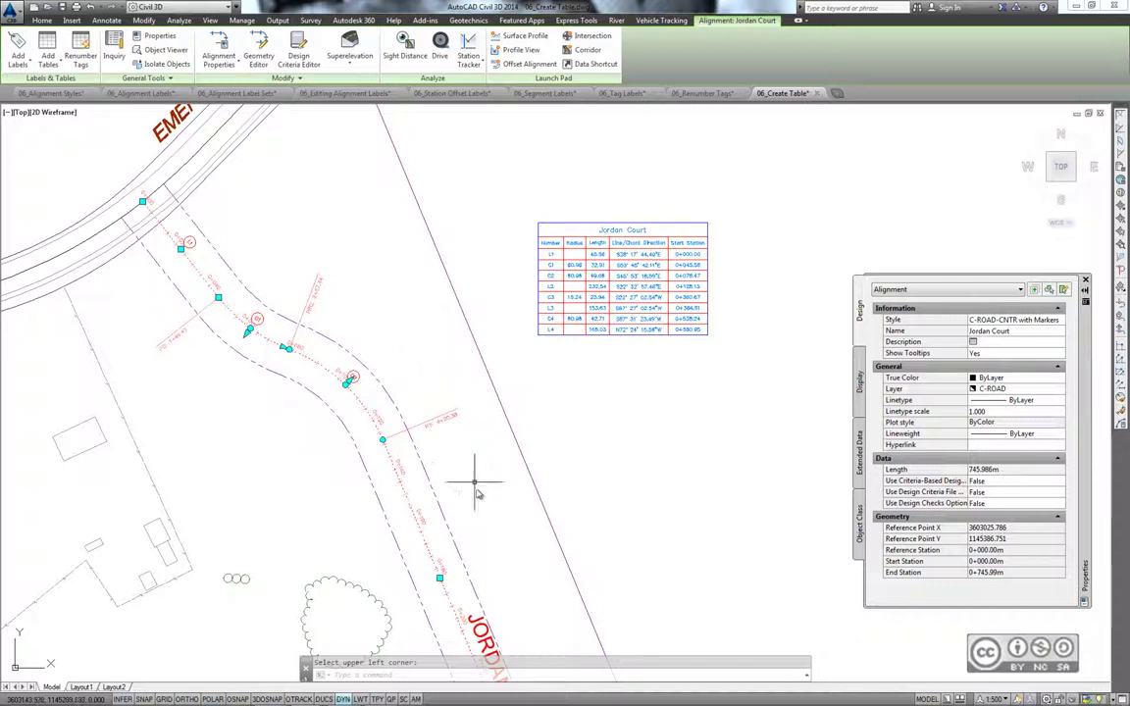
Pan past Madison Lane and Logan Court, then follow Jordan Court north back to the new table
{"action": "middle_click_drag", "start_coordinate": [496, 530], "coordinate": [542, 172]}
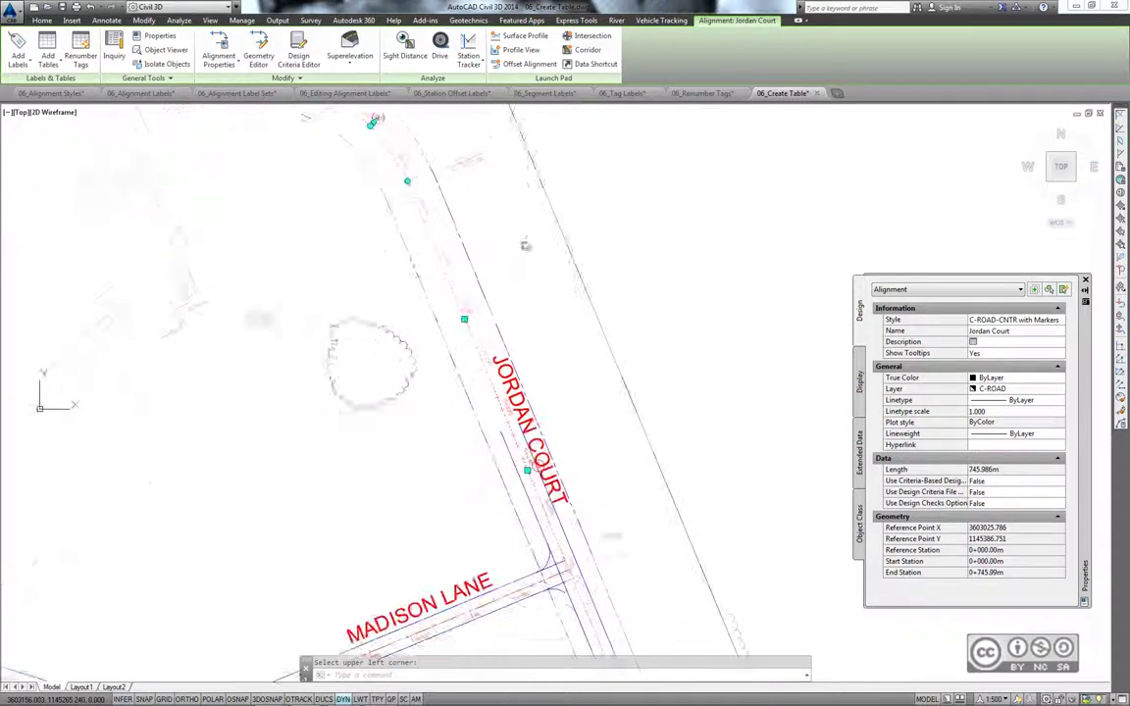
{"action": "middle_click_drag", "start_coordinate": [425, 391], "coordinate": [527, 310]}
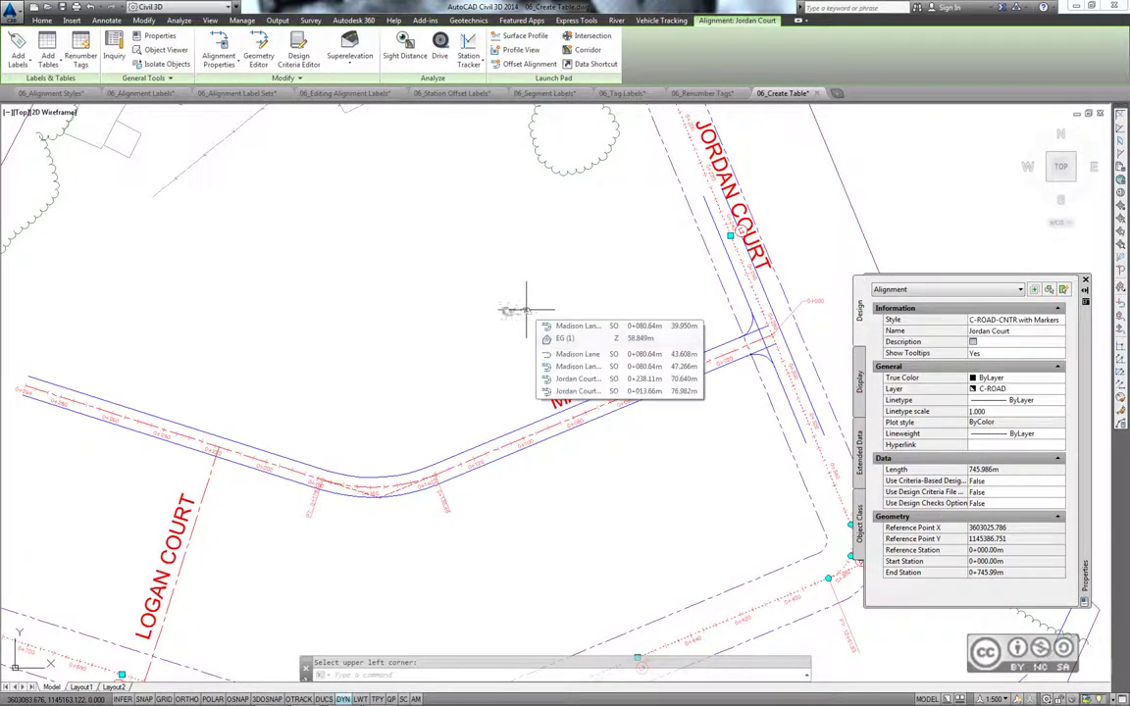
{"action": "middle_click_drag", "start_coordinate": [424, 312], "coordinate": [326, 479]}
{"action": "middle_click_drag", "start_coordinate": [490, 294], "coordinate": [392, 392]}
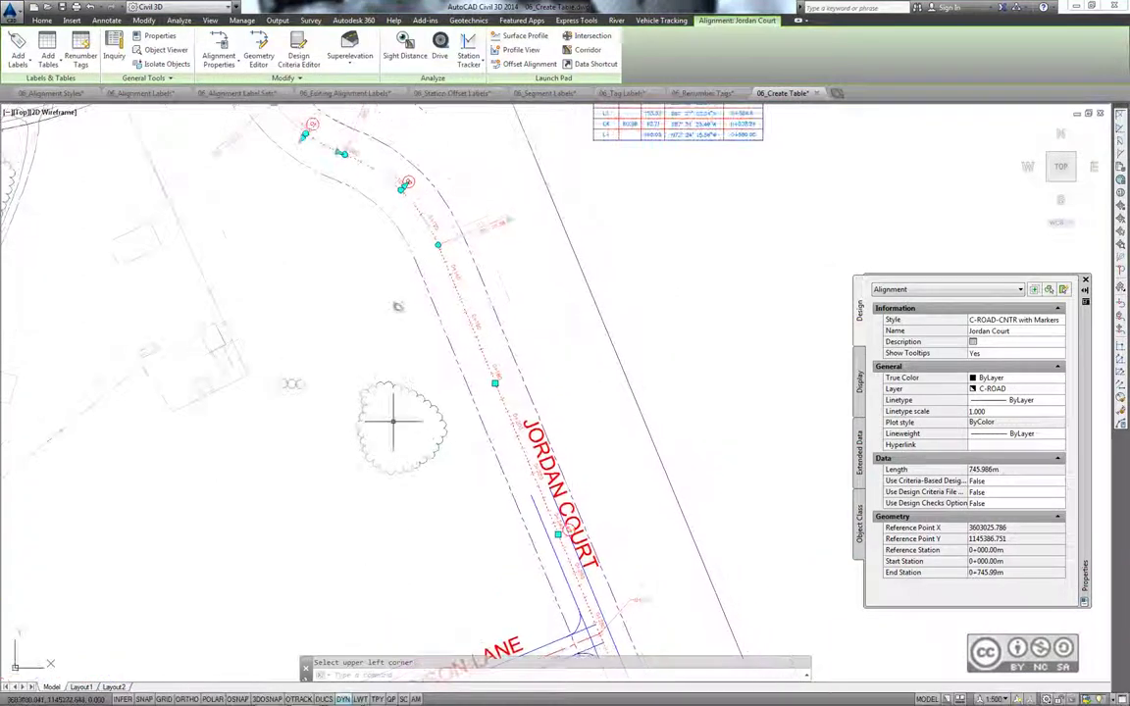
{"action": "mouse_move", "coordinate": [392, 134]}
{"action": "middle_mouse_down"}
{"action": "mouse_move", "coordinate": [441, 335]}
{"action": "mouse_move", "coordinate": [487, 328]}
{"action": "mouse_move", "coordinate": [425, 333]}
{"action": "middle_mouse_up"}
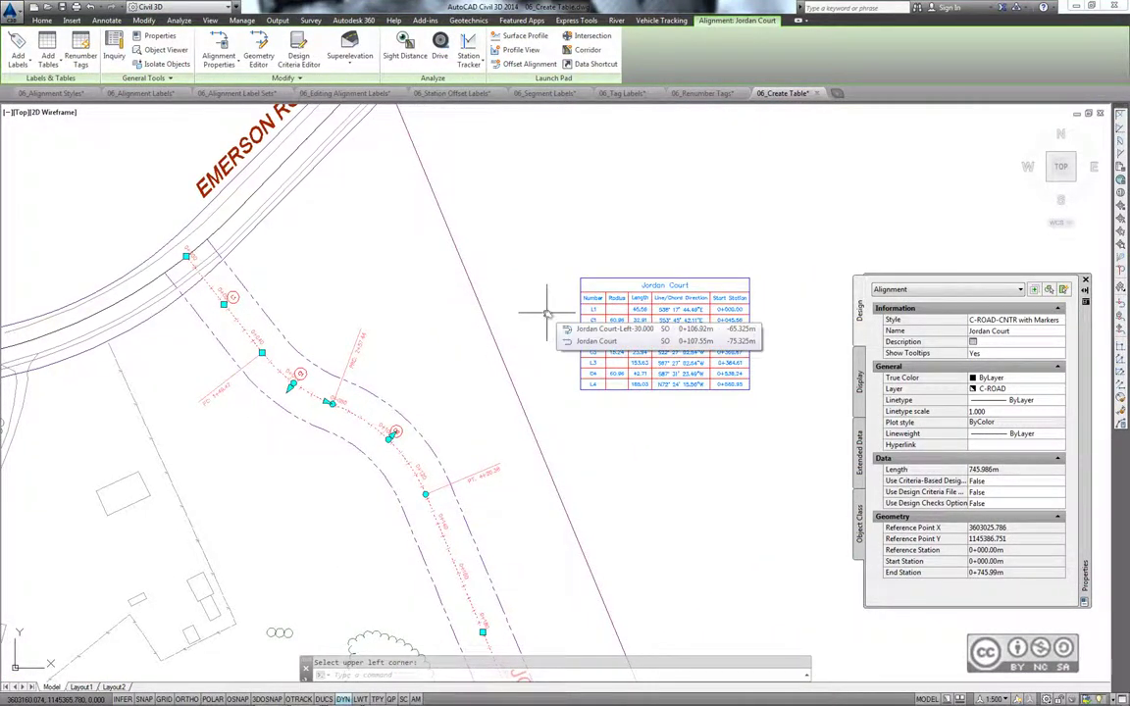